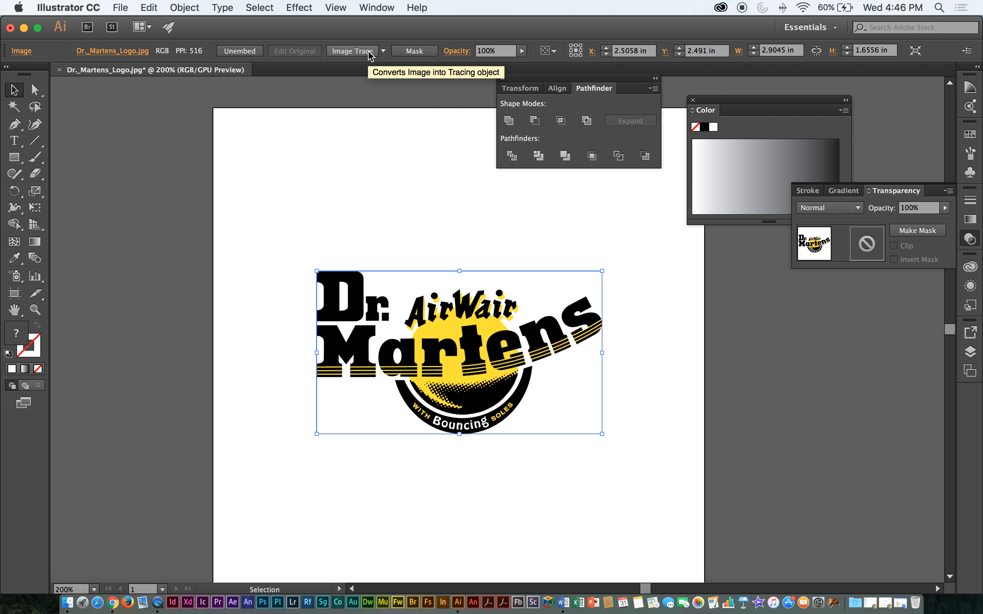
Convert the Dr. Martens logo image into a tracing object with Image Trace
left_click(370, 52)
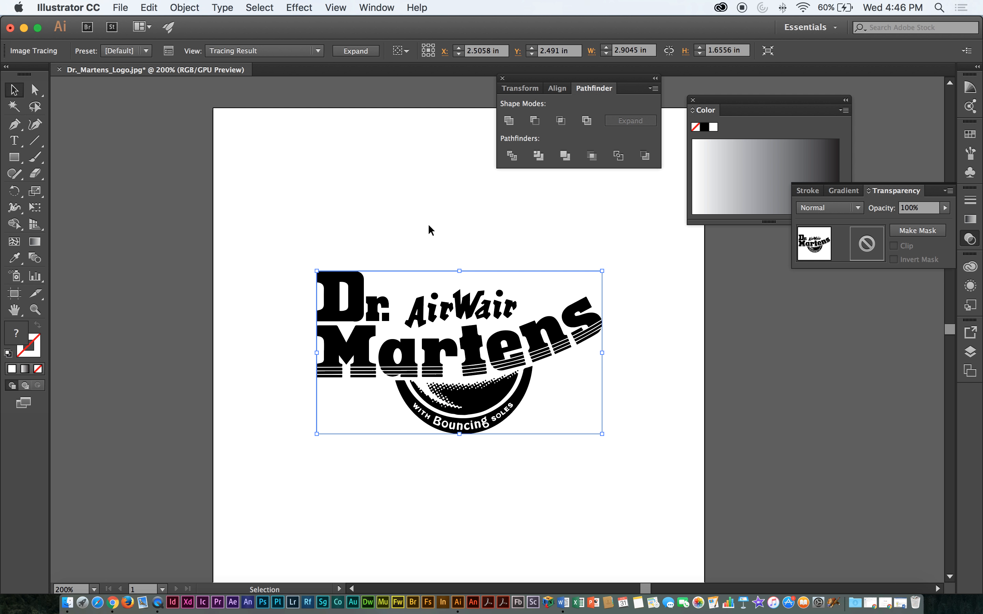
Examine the traced logo's lettering and edges up close at several magnifications
key("super+equal")
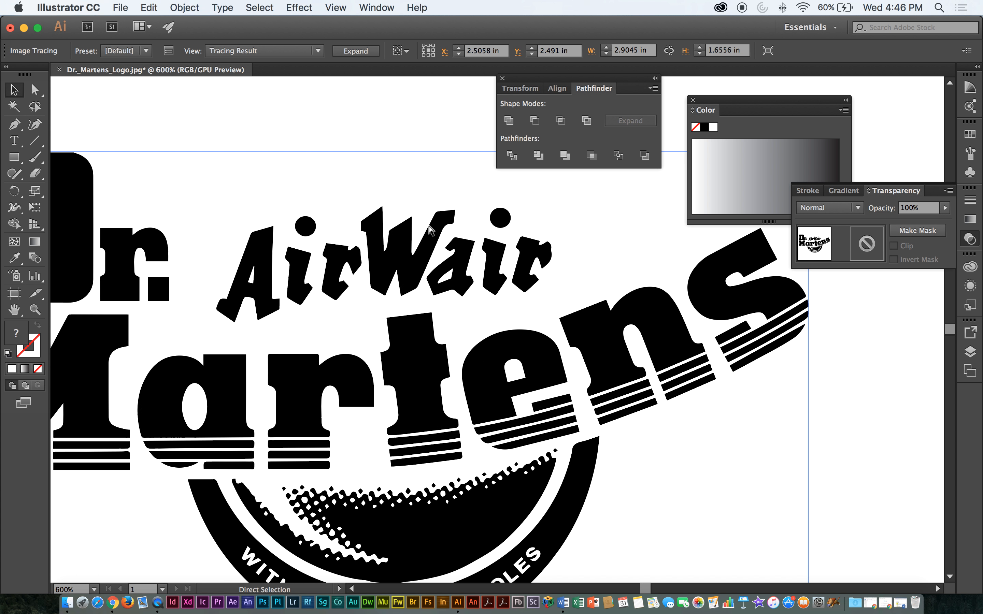
key("super+equal")
key("super+equal")
key("super+minus")
key("super+minus")
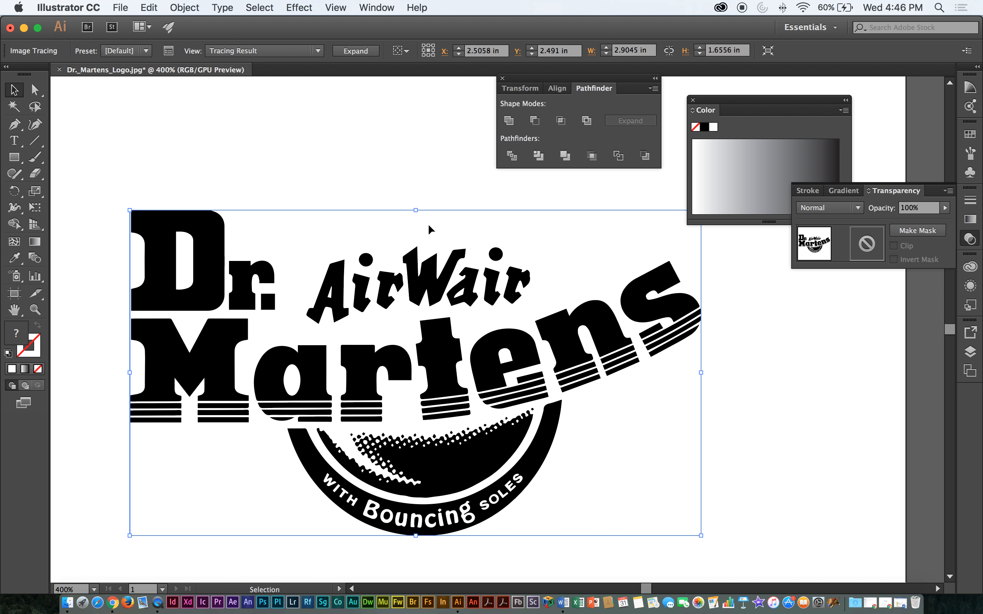
key("super+equal")
key("super+equal")
key("super+equal")
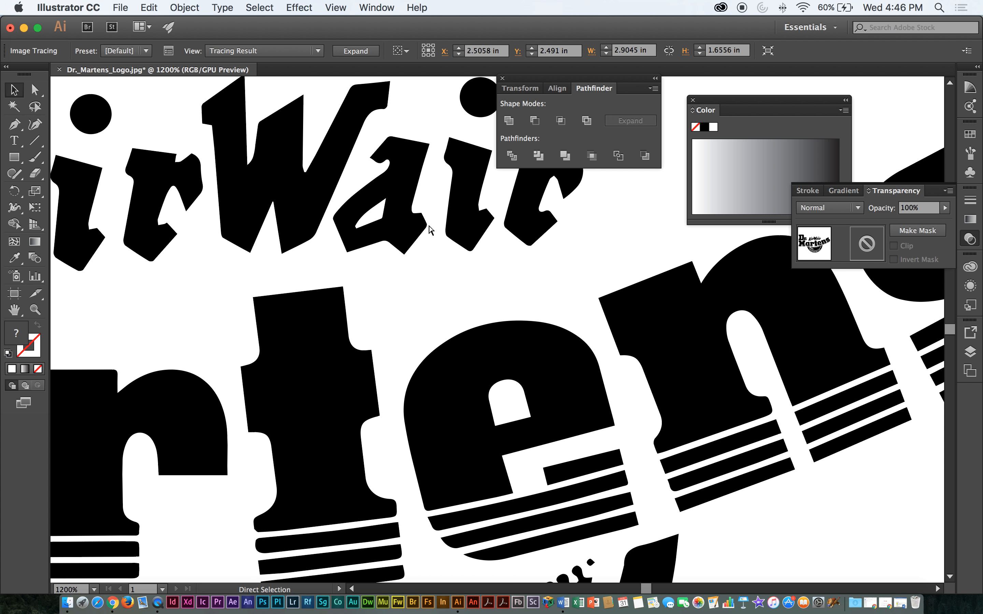
key("super+minus")
key("super+minus")
key("super+minus")
key("super+minus")
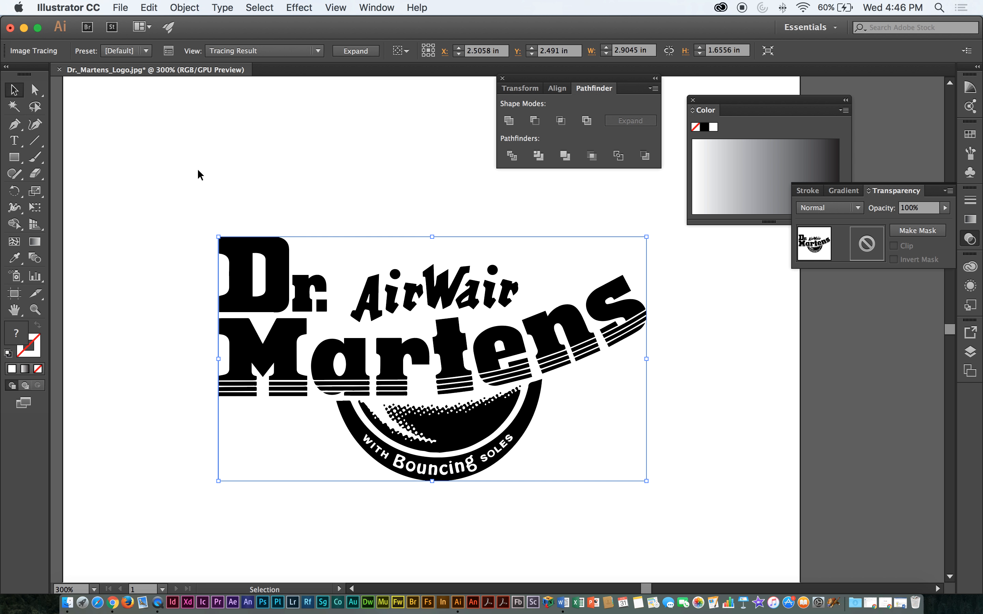
Set the image tracing preset to 6 Colors
left_click(145, 51)
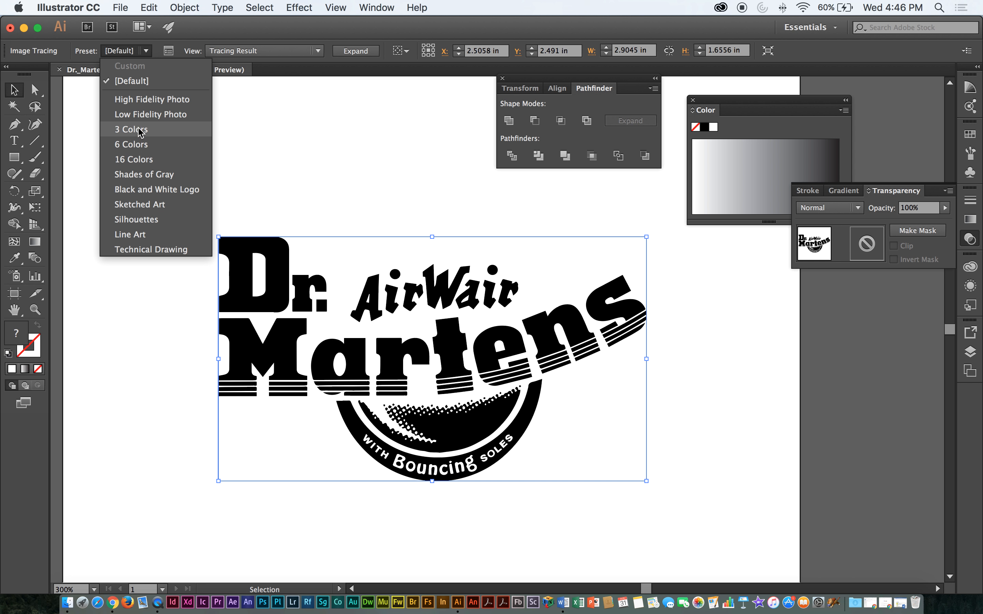
left_click(138, 149)
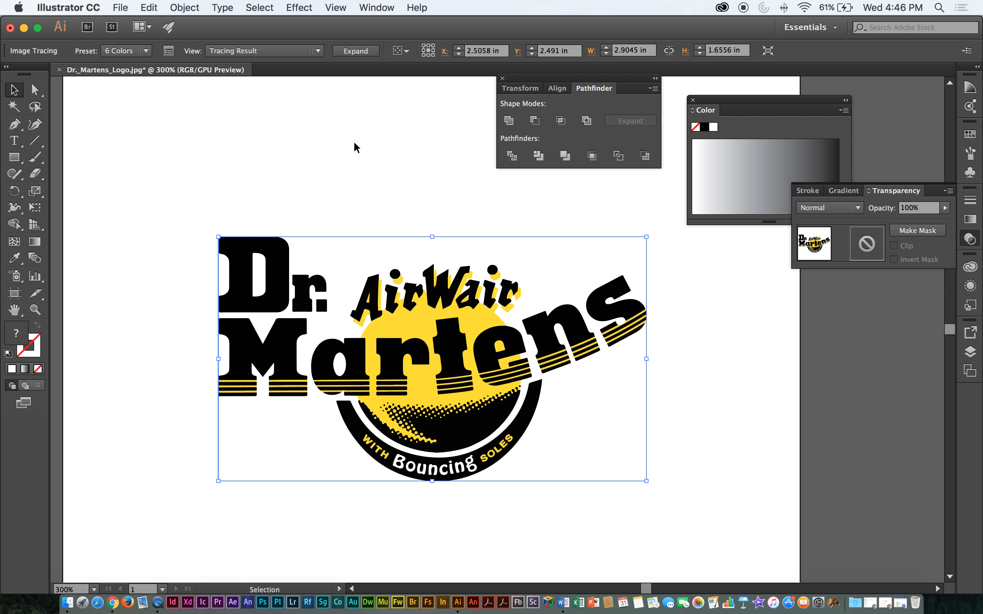
Examine the color tracing in outline view and check its letter edges up close
key("a")
key("super+y")
key("v")
key("a")
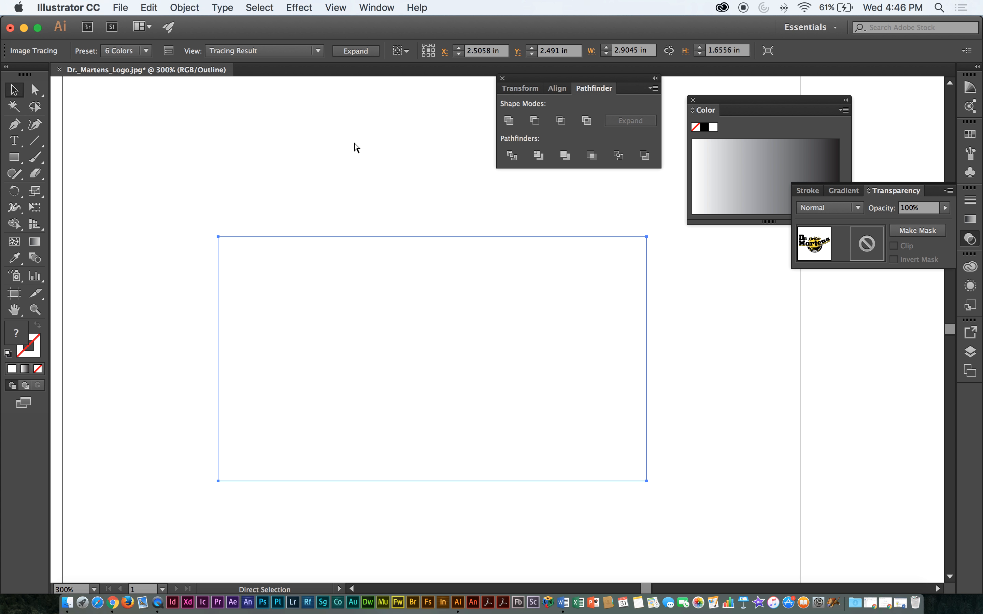
key("super+y")
key("v")
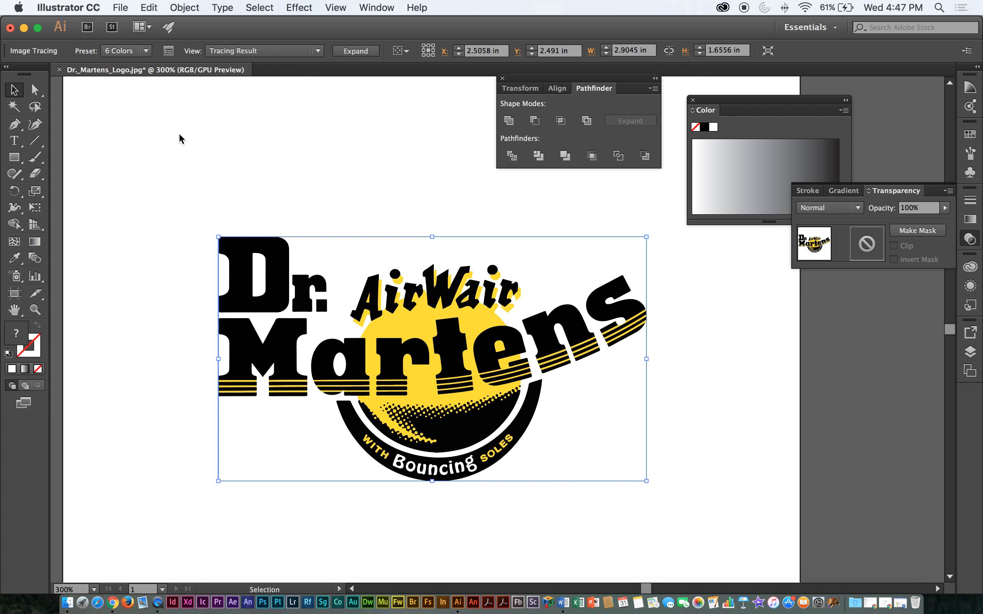
scroll(602, 295, "up", 12)
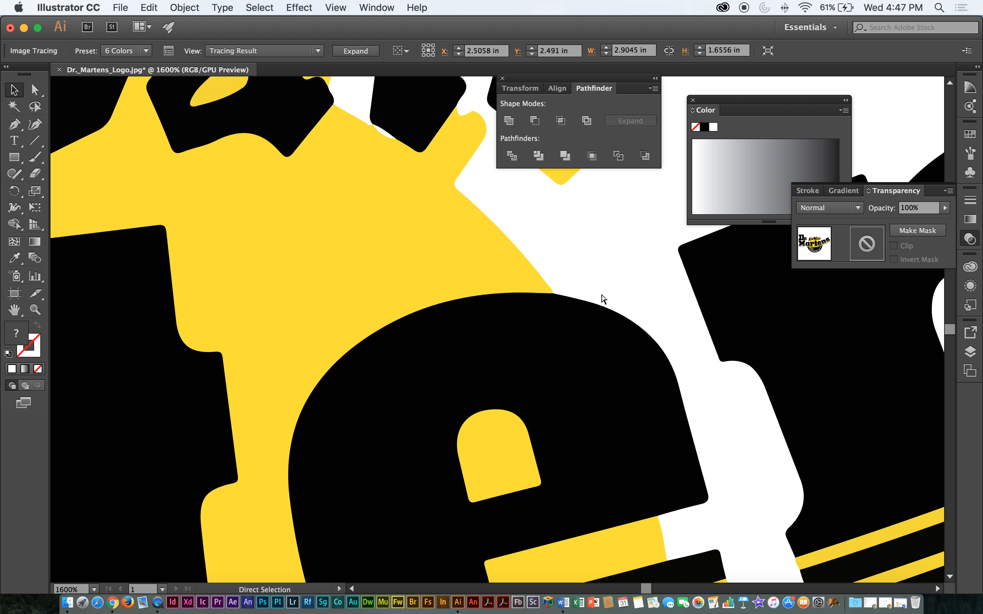
scroll(602, 295, "down", 14)
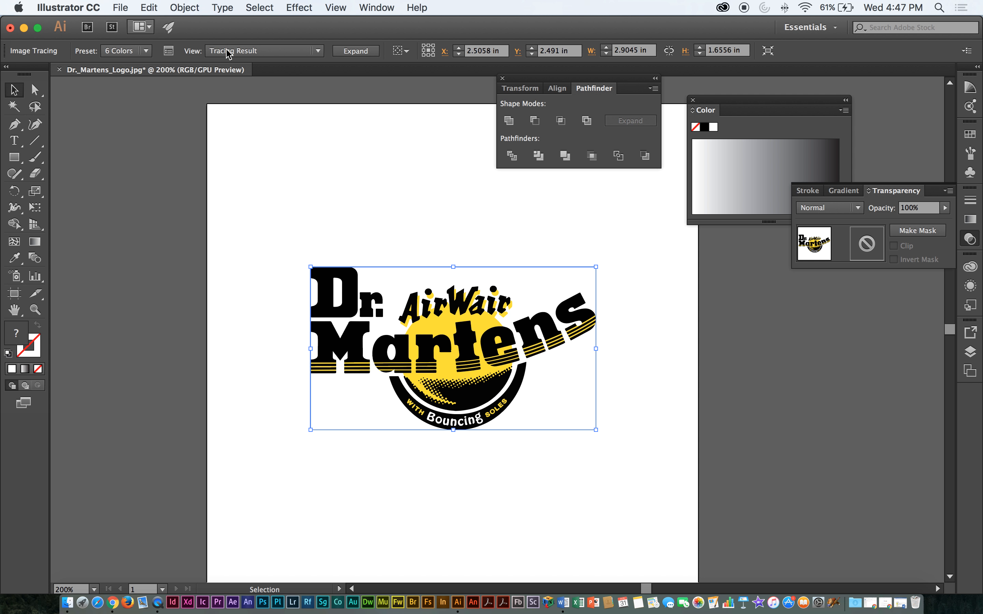
Expand the tracing into editable vector paths
left_click(351, 55)
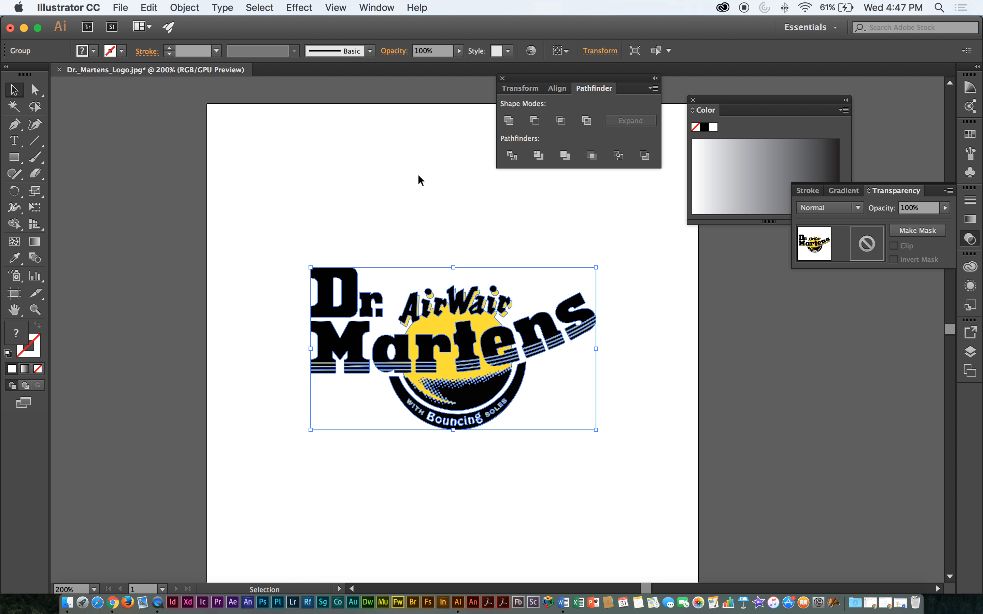
Examine the expanded logo's anchor points up close and its paths in outline view
key("super+equal")
key("super+equal")
key("super+equal")
key("super+equal")
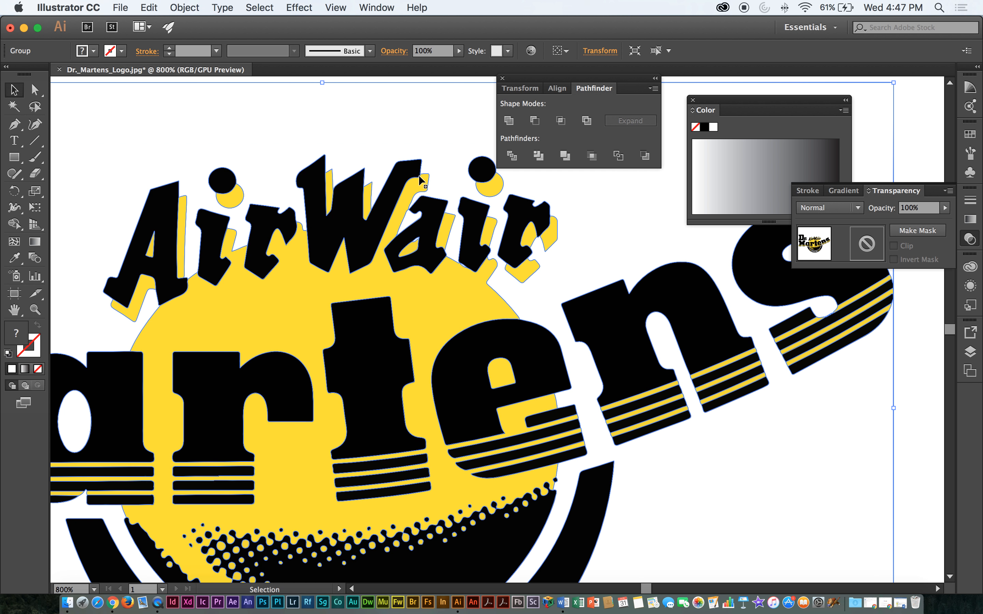
key("super+equal")
key("super+equal")
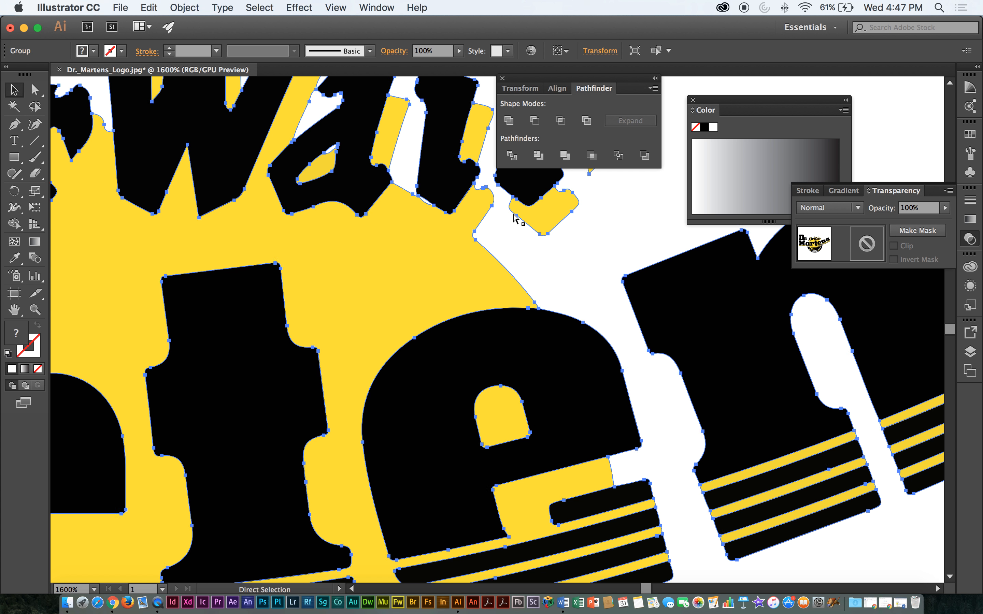
key("super+minus")
key("super+minus")
key("super+minus")
key("super+minus")
key("super+minus")
key("super+minus")
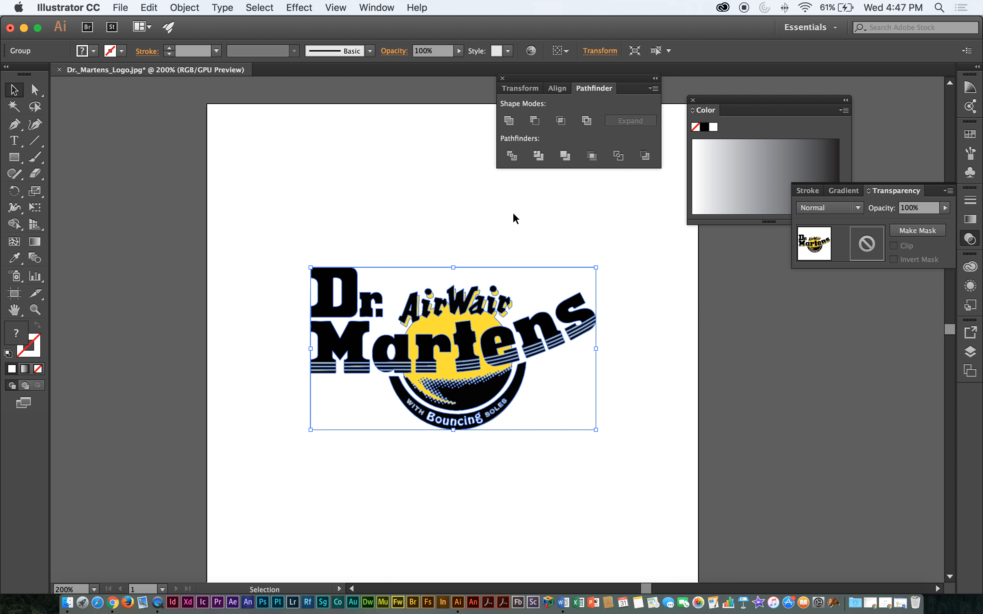
key("super+y")
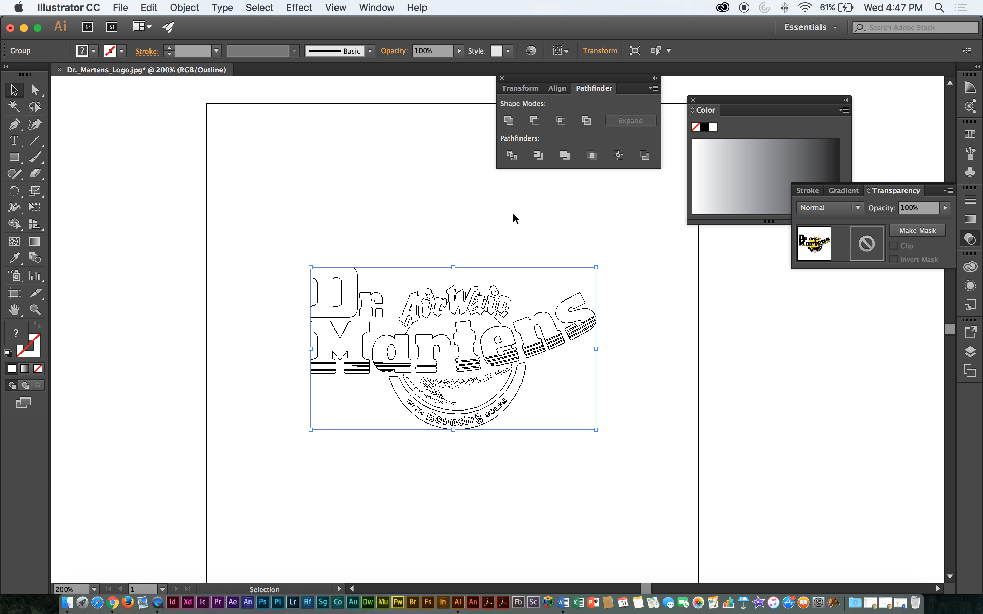
left_click(514, 214)
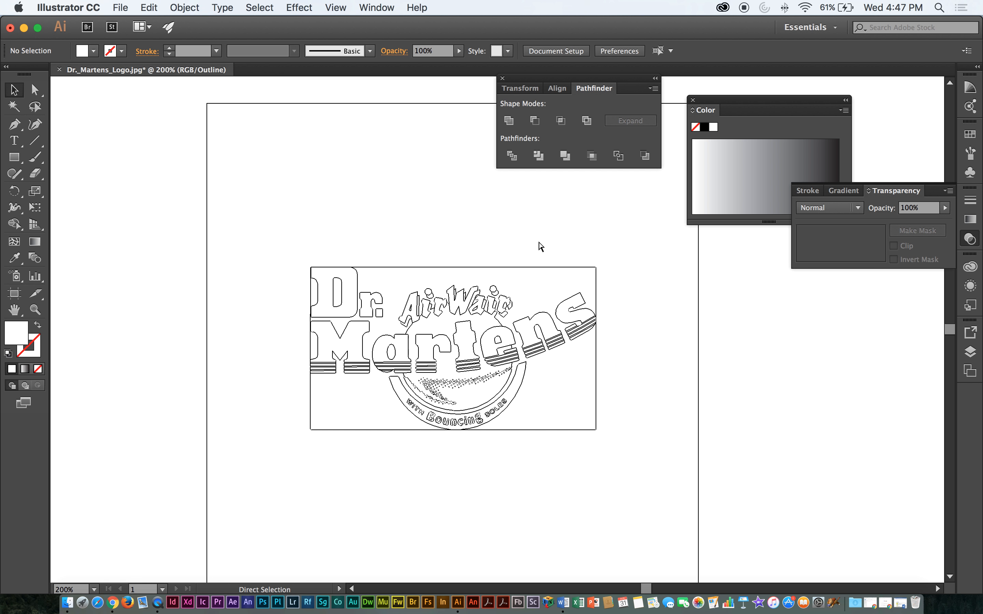
key("super+y")
key("m")
left_click_drag(276, 219, 366, 225)
key("v")
left_click(406, 231)
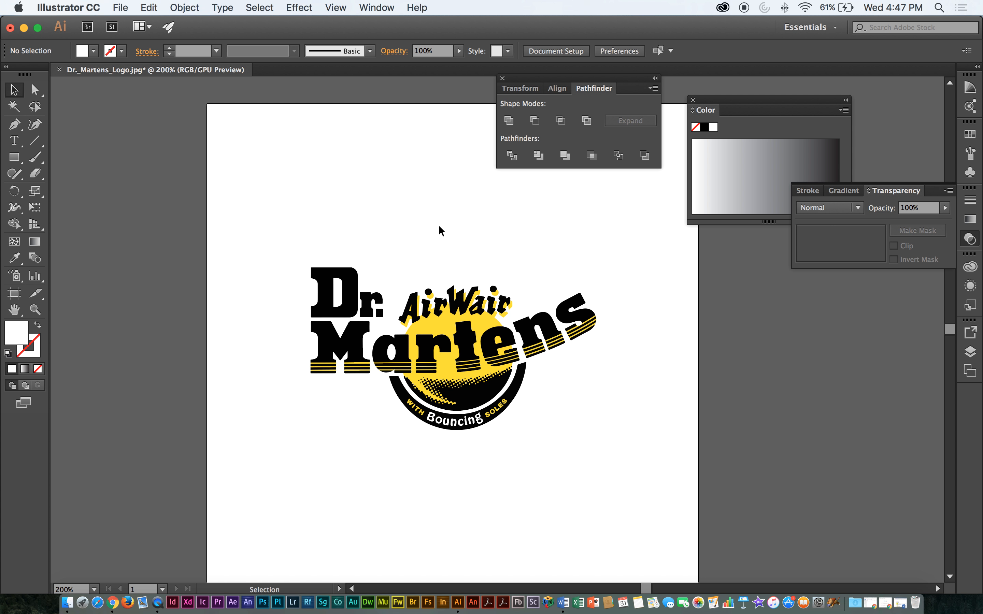
Select the white background shape around the logo with Direct Selection and delete it
key("a")
left_click_drag(463, 225, 562, 288)
left_click(447, 229)
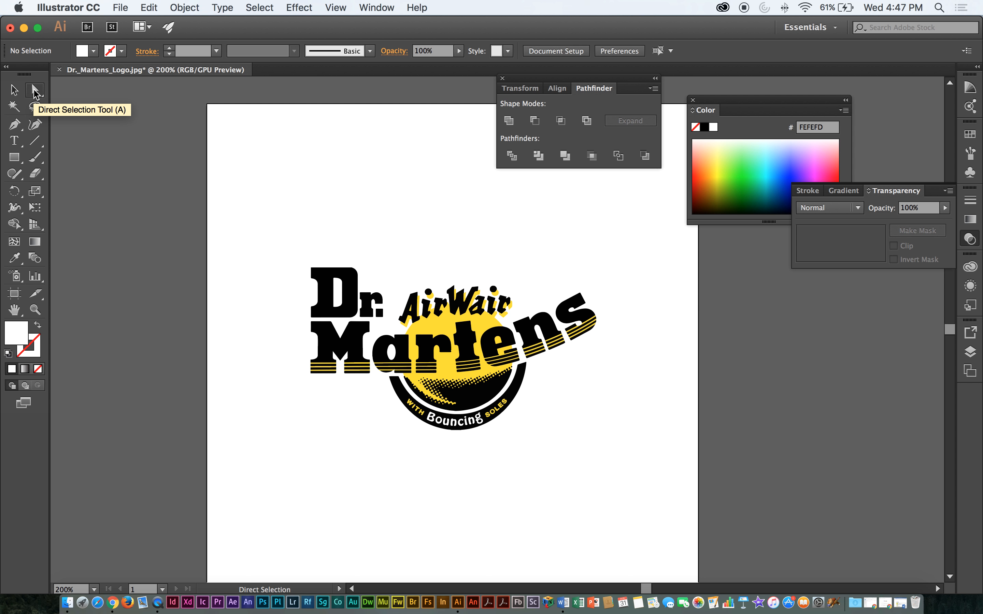
left_click_drag(453, 226, 508, 274)
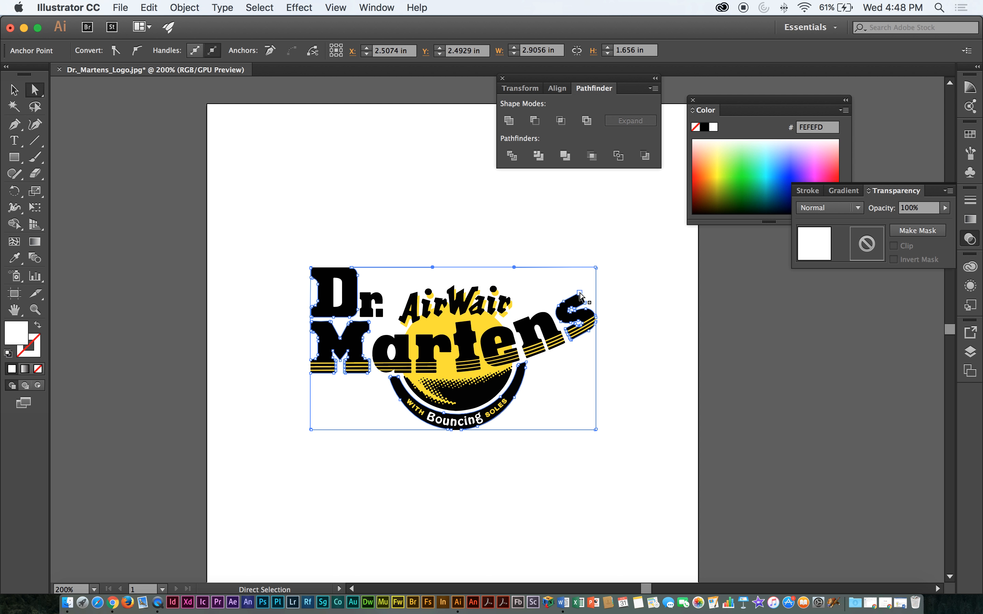
left_click(589, 348)
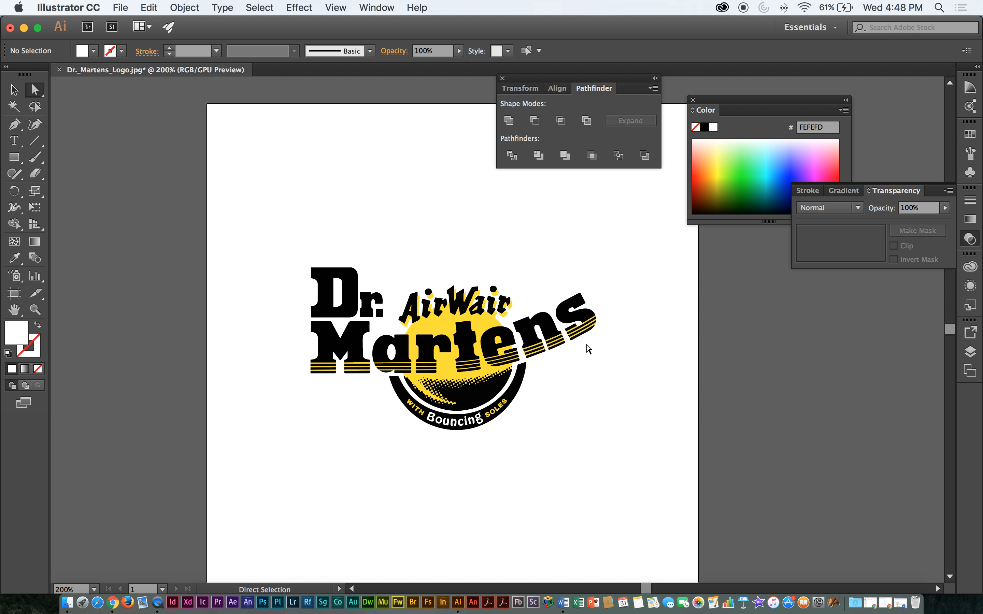
Compare the logo's outline and preview displays to check the area around the lettering
key("super+y")
key("super+y")
key("super+y")
key("super+y")
key("super+y")
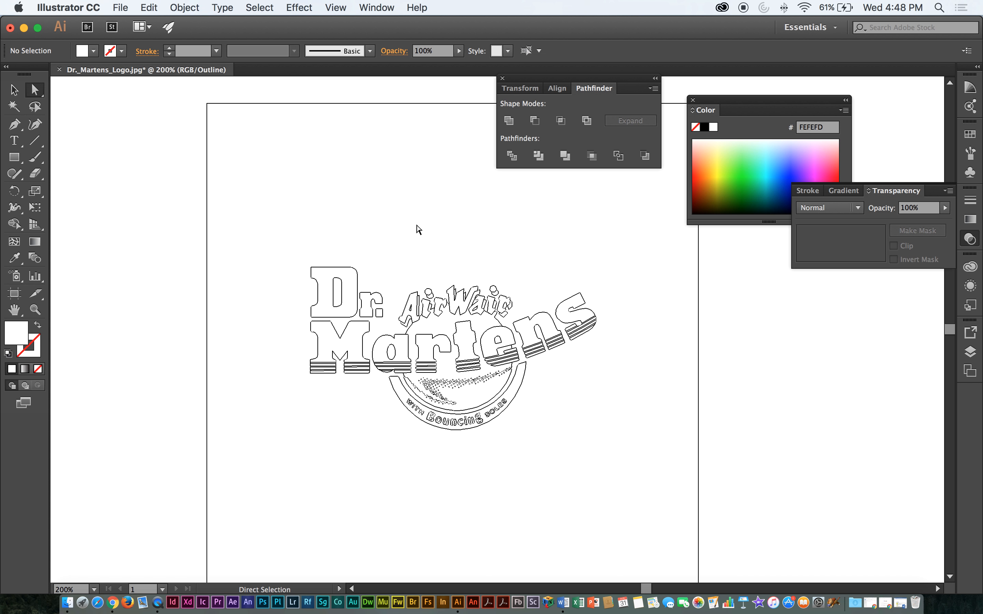
key("super+y")
key("super+y")
key("super+y")
Select the whole logo to view its paths, and clear the selection
key("v")
left_click_drag(309, 228, 615, 437)
key("s")
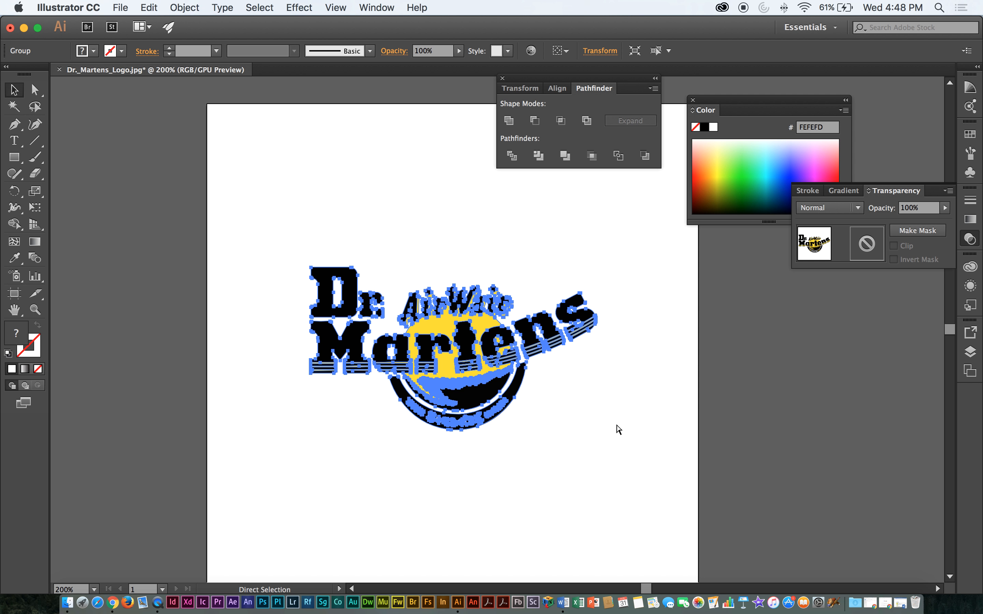
key("v")
left_click(417, 195)
Examine the edges of the AirWair lettering at high magnification and return to the full logo
key("super+space")
left_click_drag(404, 270, 760, 450)
key("space")
left_click_drag(634, 436, 510, 239)
key("super+space")
left_click_drag(327, 218, 566, 323)
key("space")
left_click_drag(387, 316, 496, 343)
left_click_drag(461, 376, 435, 298)
key("super+minus")
key("super+minus")
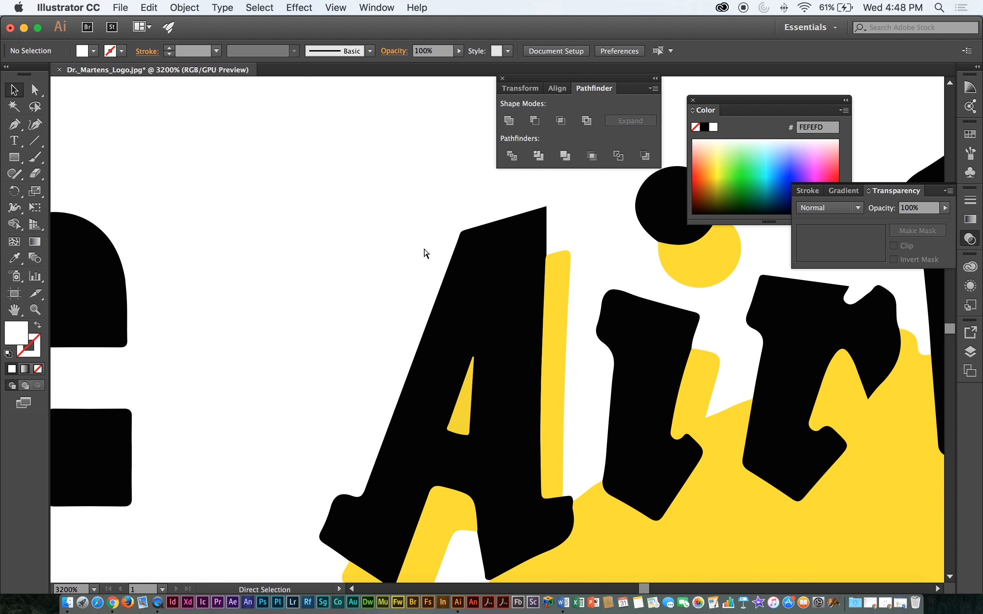
key("super+minus")
key("super+minus")
key("super+minus")
key("super+minus")
key("super+minus")
key("super+minus")
key("super+minus")
key("super+minus")
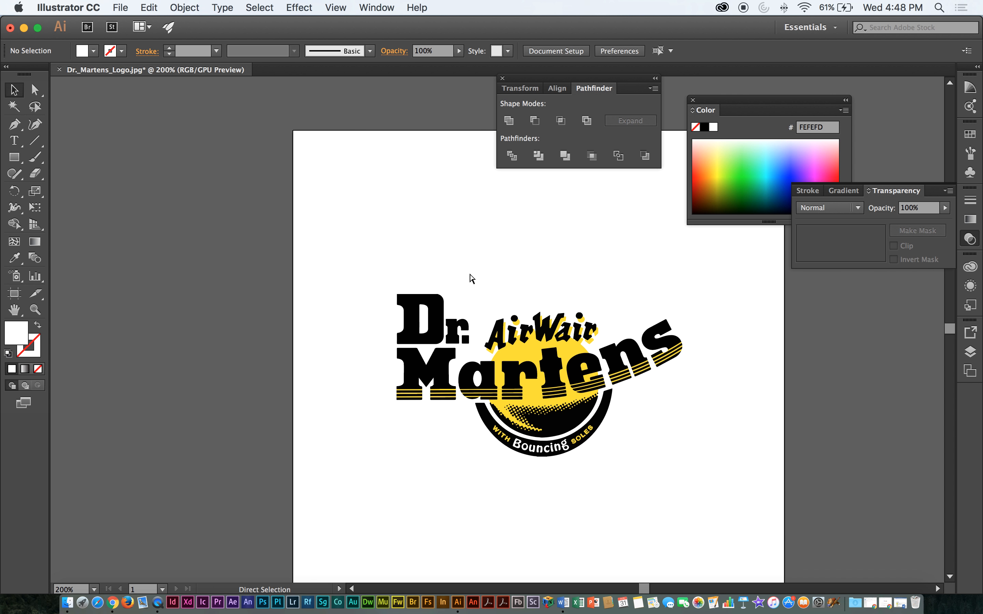
Draw a rectangle about 3.43 in by 2.57 in covering the whole logo and fill it with bright green
key("m")
left_click_drag(374, 242, 711, 493)
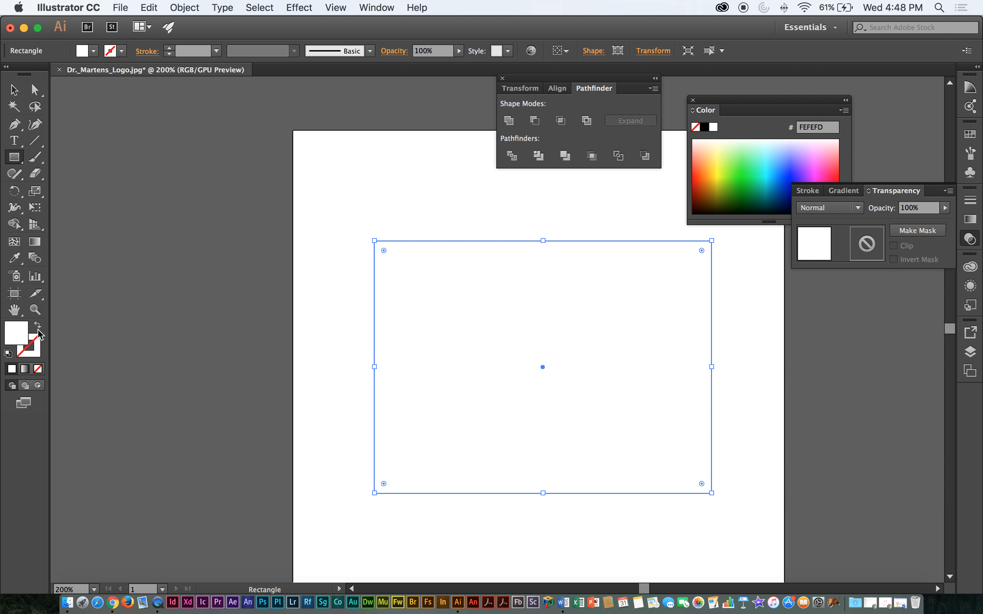
left_click(745, 167)
key("v")
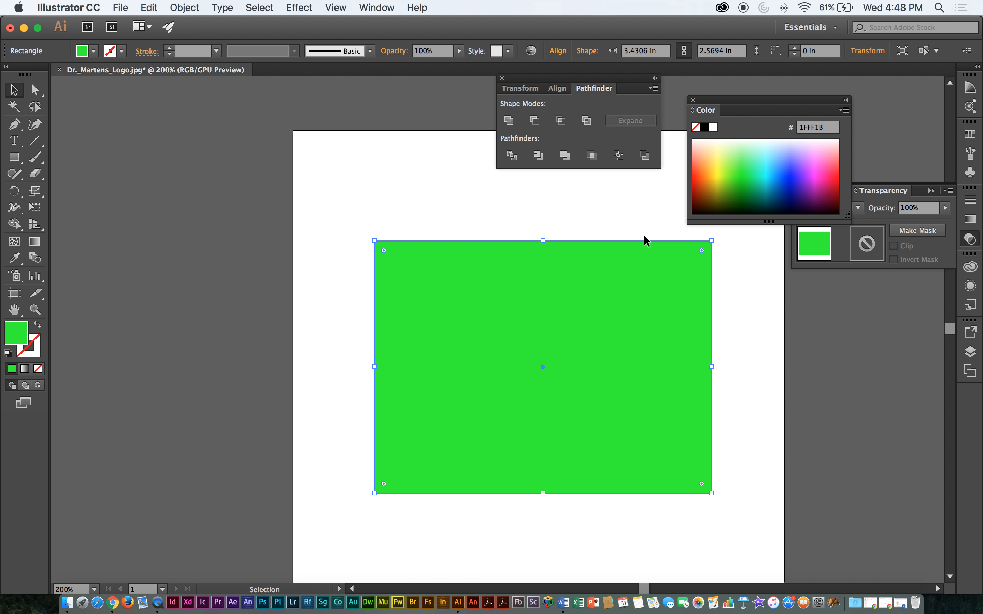
Send the green rectangle to the back, behind the logo, and deselect it
key("super+shift+bracketleft")
left_click(437, 186)
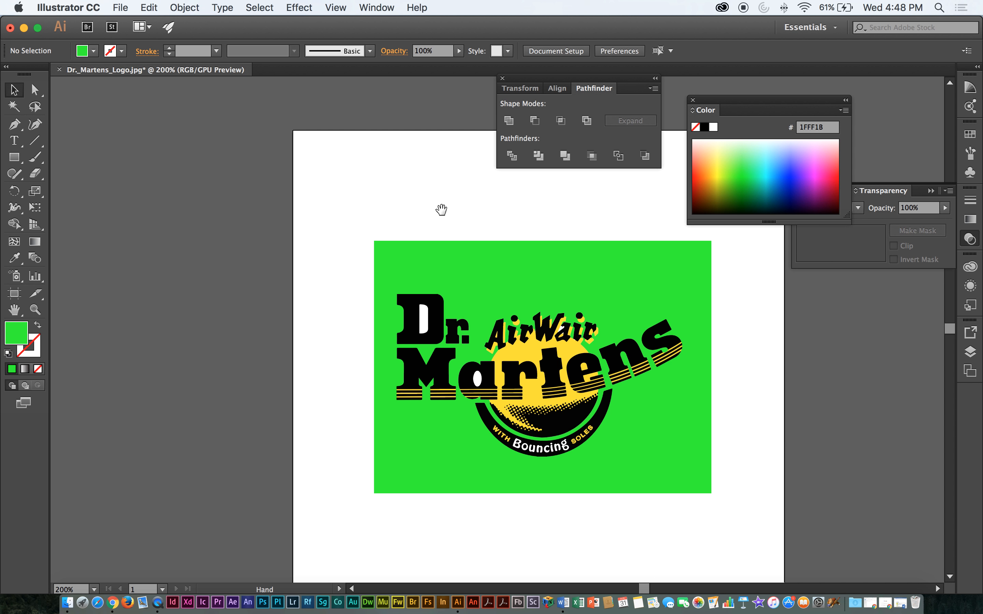
left_click_drag(441, 210, 380, 154)
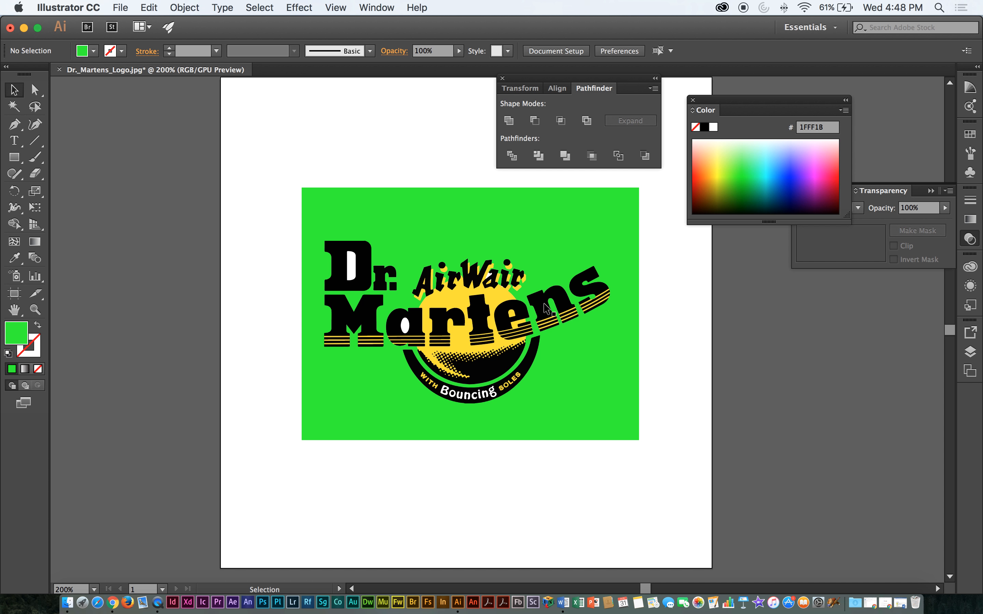
Delete the white shape inside the letter D of "Dr." using Direct Selection
key("super+space")
left_click_drag(319, 243, 578, 418)
scroll(577, 418, "down", 4)
scroll(578, 418, "right", 6)
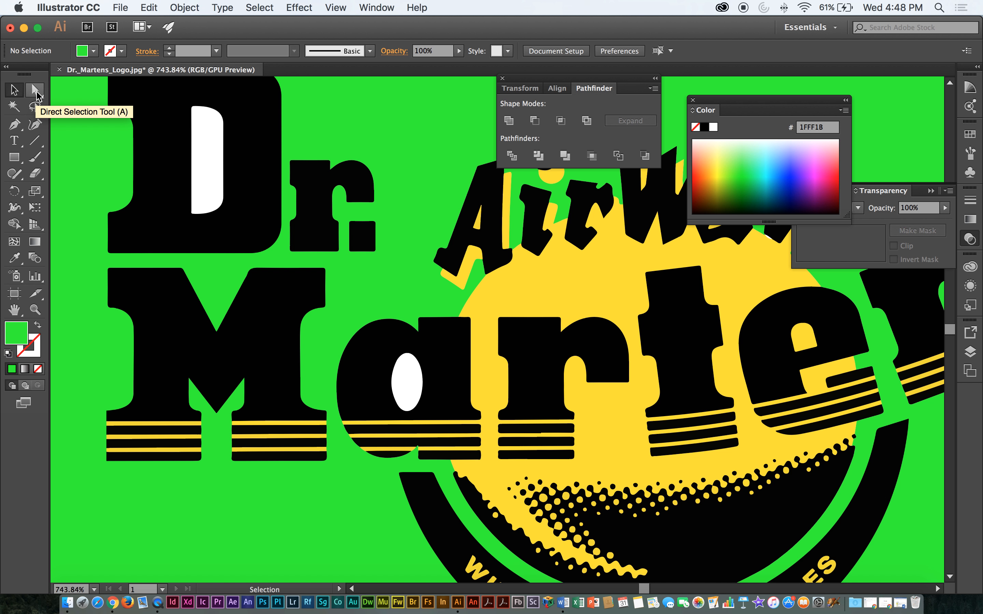
left_click(36, 90)
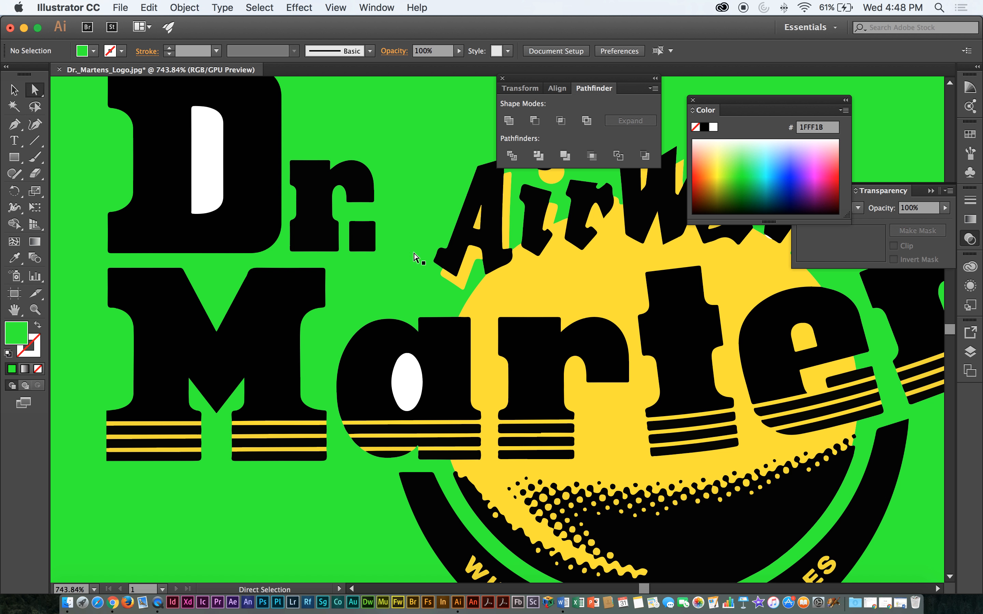
left_click(212, 137)
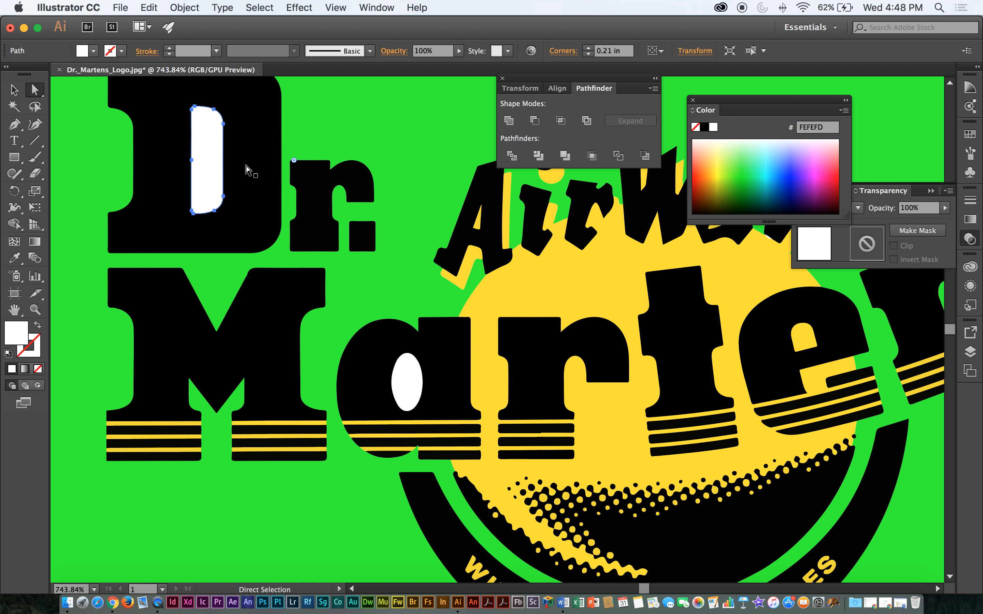
key("Delete")
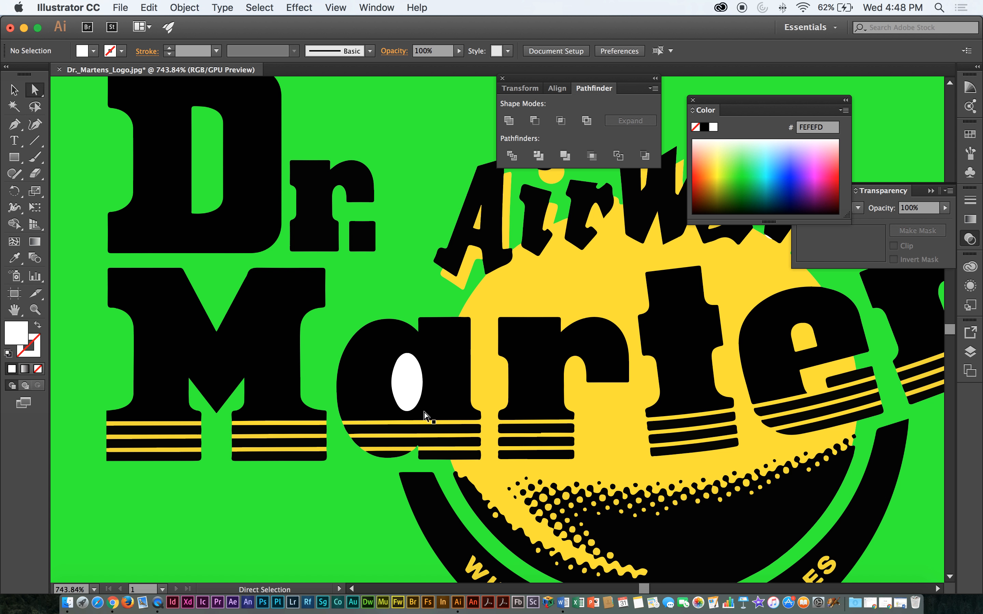
left_click(406, 389)
key("Delete")
key("super+z")
left_click(385, 315)
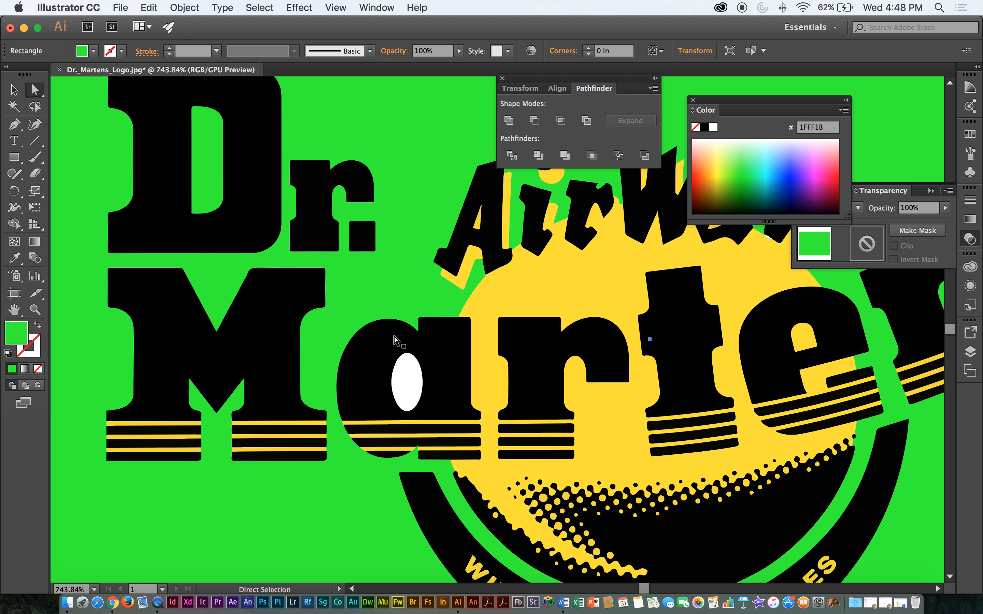
Delete the white shape inside the letter "a" of "Martens"
left_click(415, 369)
left_click(406, 389)
key("Delete")
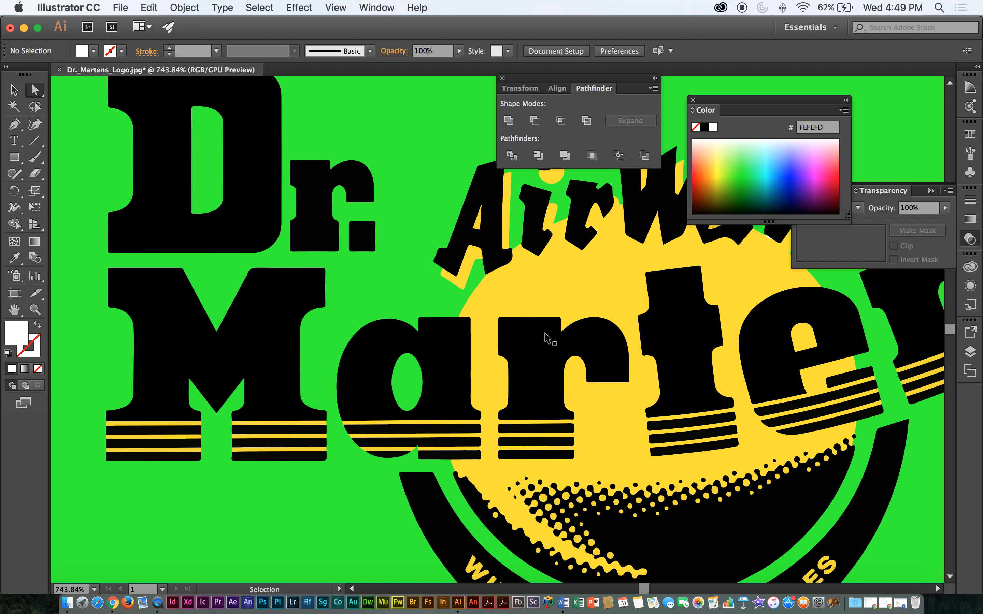
Delete a white fragment left around the "AirWair" lettering using Direct Selection
key("super+minus")
key("super+minus")
left_click_drag(583, 407, 506, 390)
key("super+space")
left_click_drag(534, 248, 752, 457)
left_click(560, 225)
key("Delete")
Delete the two small white slivers inside and beside the letter "a" of "Wair"
key("super+space")
left_click_drag(566, 258, 652, 386)
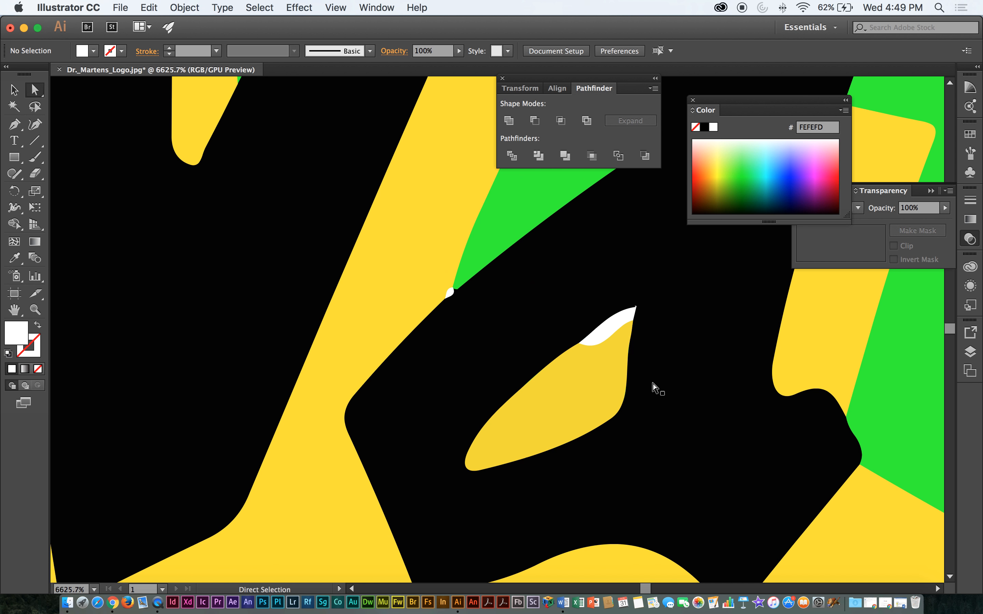
left_click(610, 329)
key("Delete")
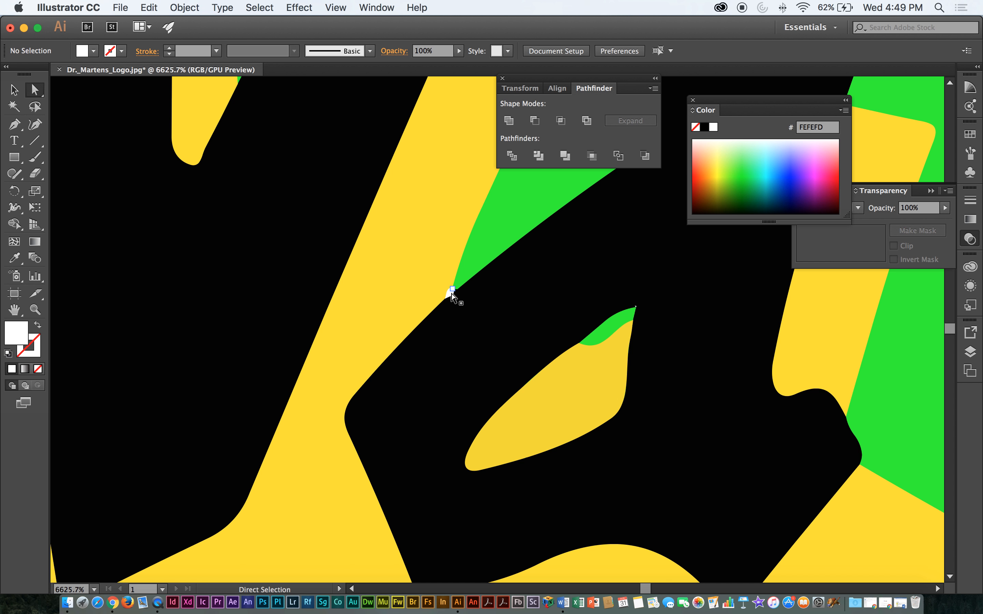
left_click(449, 293)
key("Delete")
Select all remaining white shapes with the Magic Wand by sampling the sliver below "AirWair", and delete them, including the "Bouncing" letters
key("super+minus")
key("super+minus")
key("super+minus")
key("super+minus")
key("super+equal")
key("super+equal")
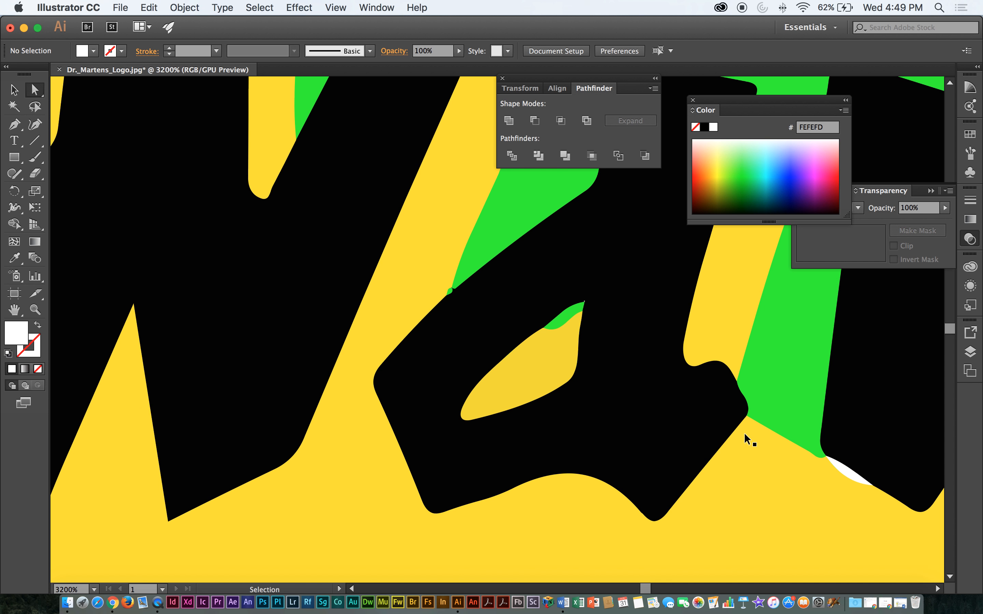
left_click_drag(741, 436, 502, 299)
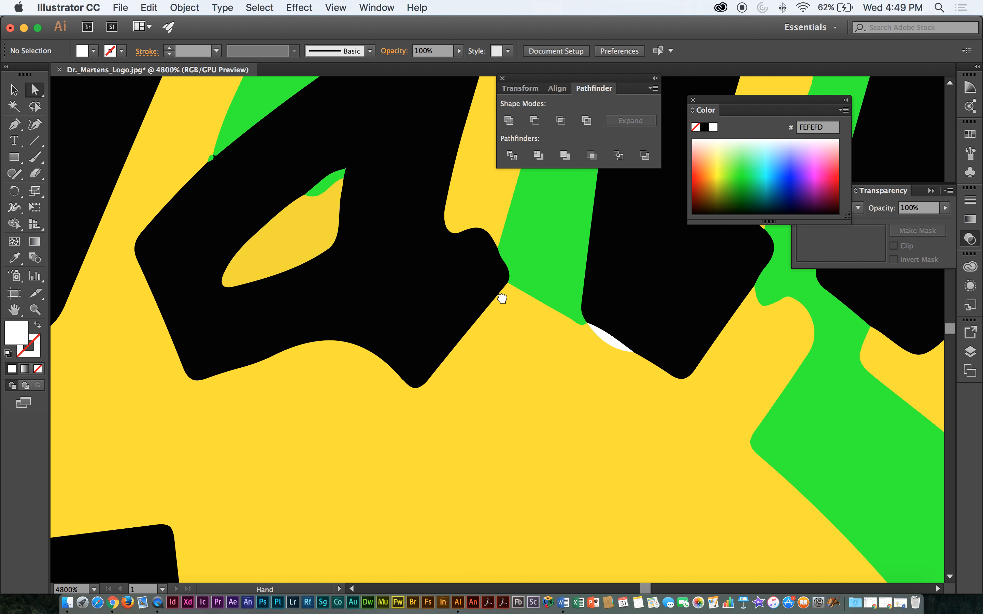
left_click(17, 111)
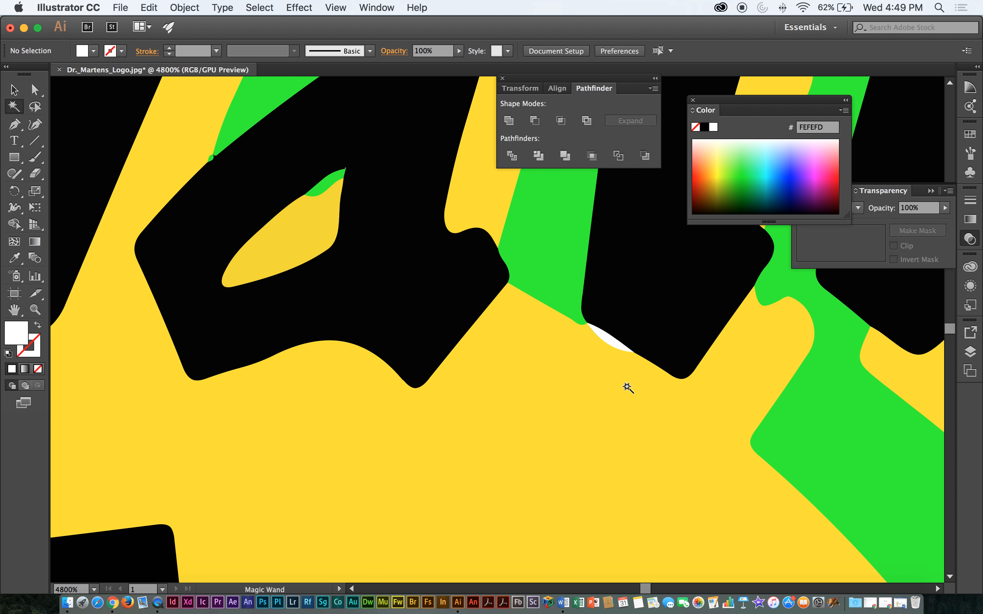
left_click(610, 336)
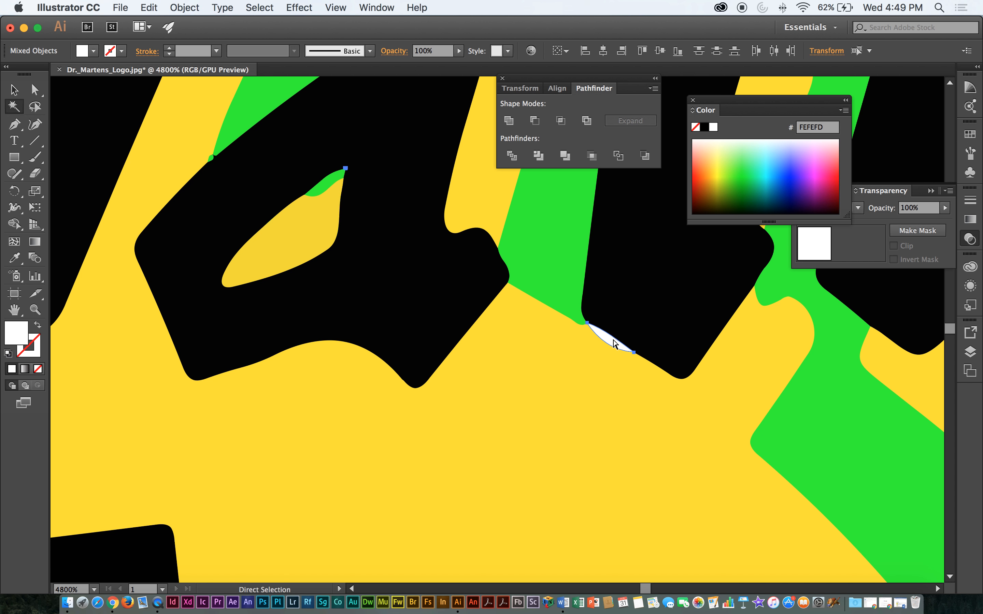
key("super+minus")
key("super+minus")
key("super+minus")
key("super+minus")
key("super+minus")
key("super+minus")
key("super+minus")
key("super+minus")
key("super+equal")
key("super+equal")
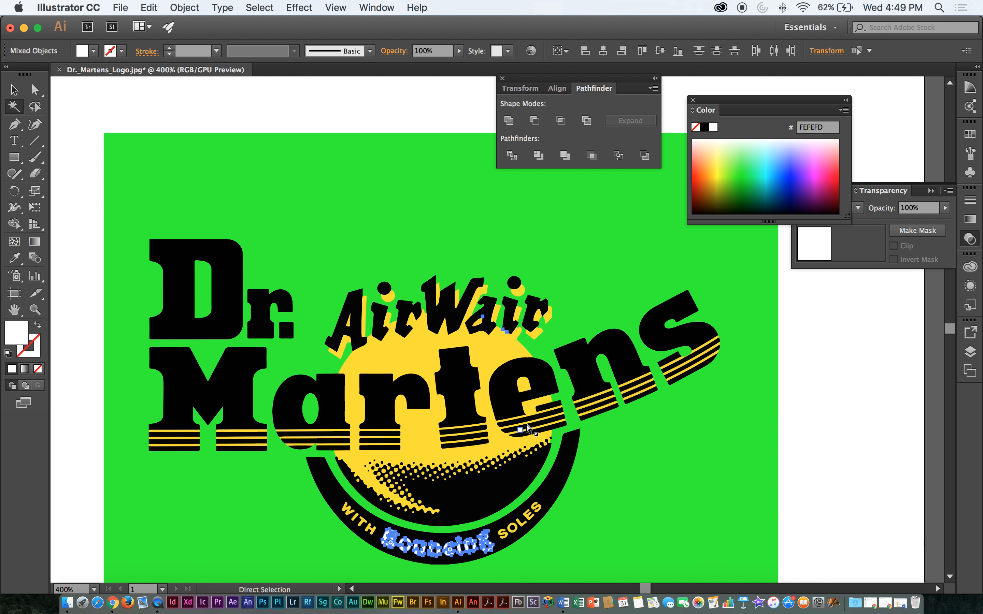
scroll(525, 396, "down", 5)
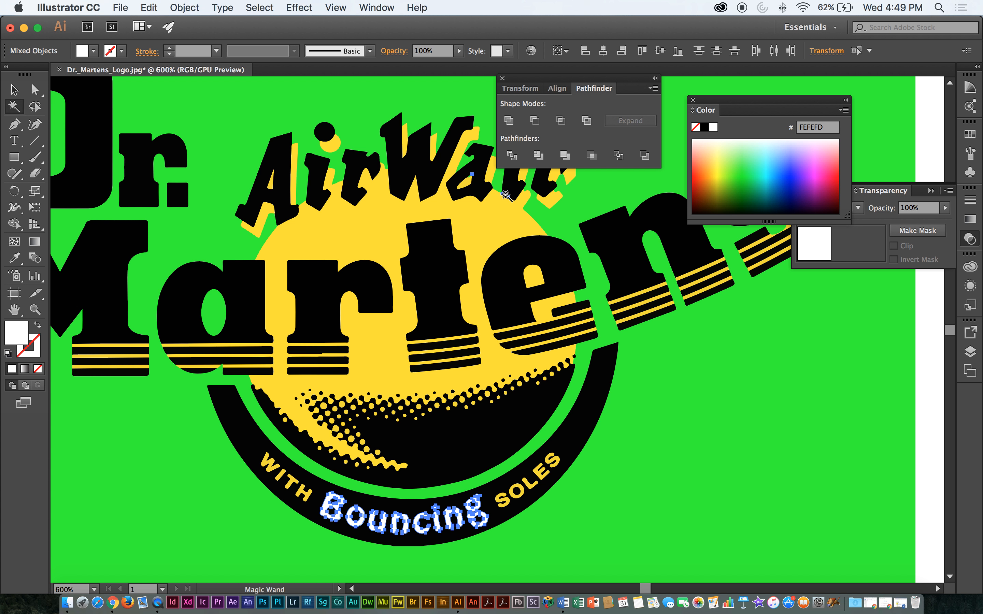
key("super+equal")
scroll(473, 406, "down", 2)
scroll(473, 406, "left", 1)
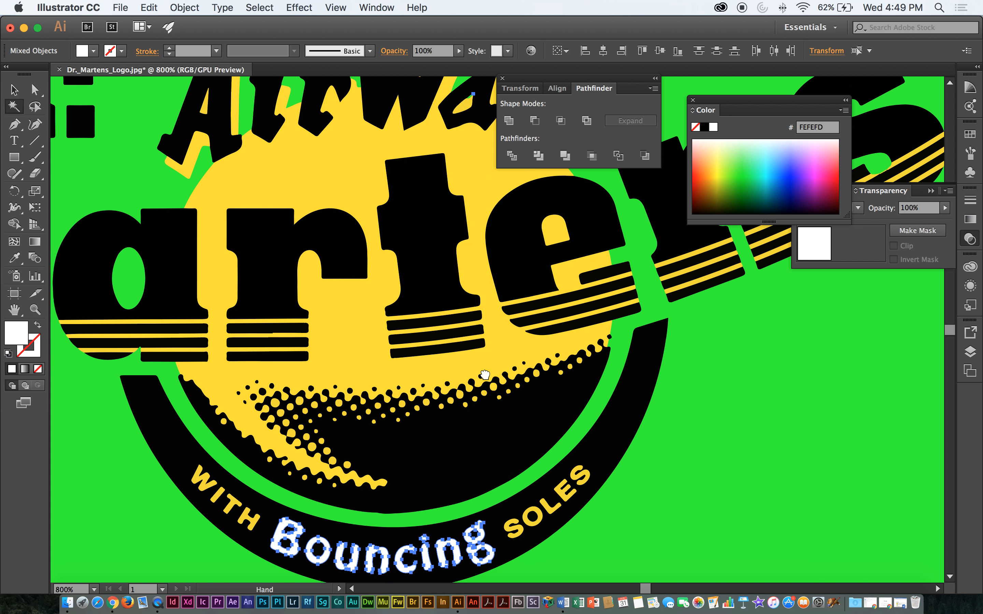
key("Delete")
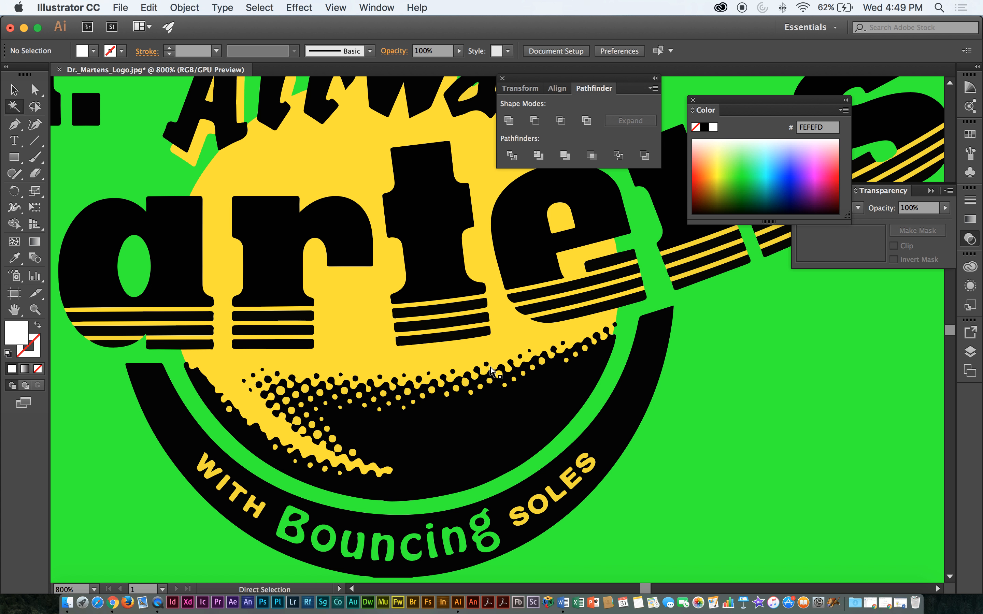
Examine the whole logo, the "AirWair" lettering and the halftone area against the green background for leftover white
key("super+minus")
key("super+minus")
key("super+minus")
key("super+minus")
key("v")
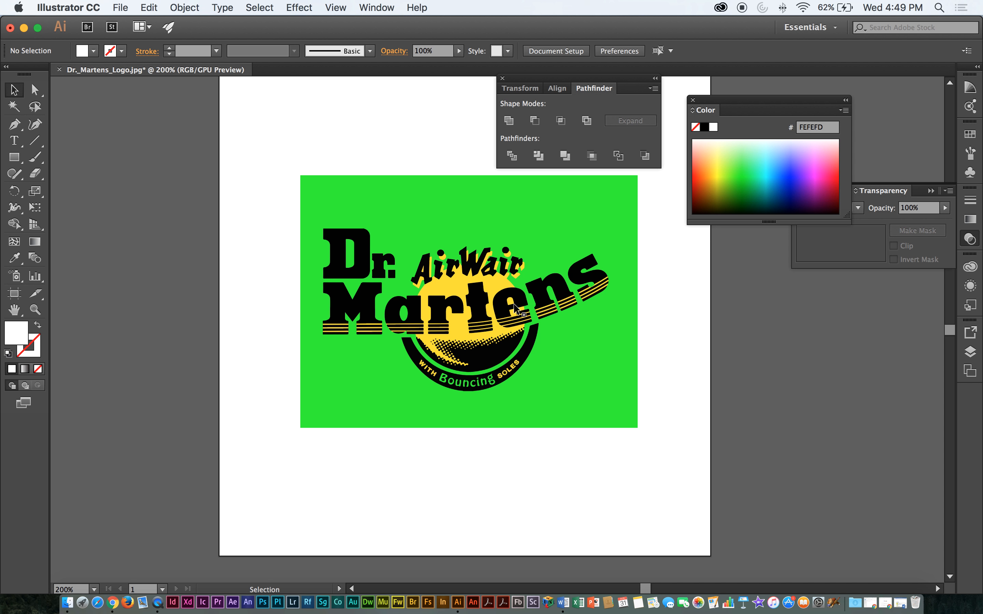
left_click_drag(427, 269, 797, 495)
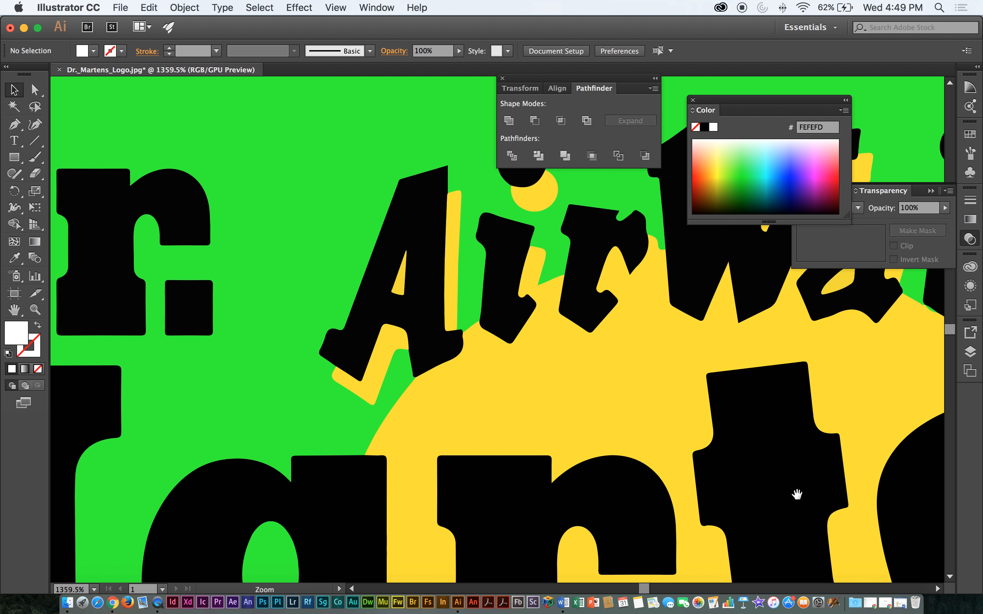
left_click_drag(626, 425, 344, 172)
left_click_drag(544, 499, 433, 354)
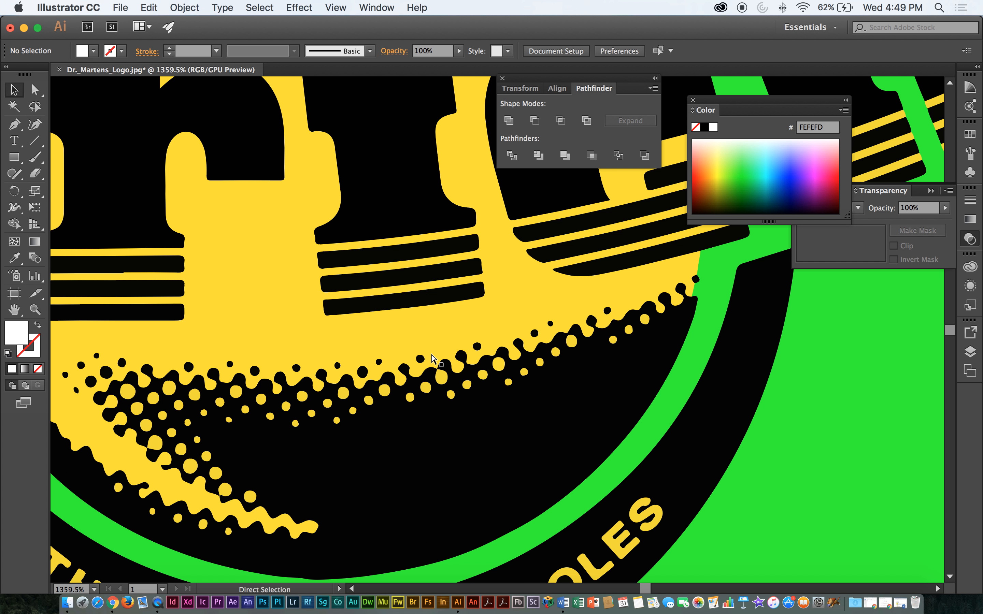
key("super+0")
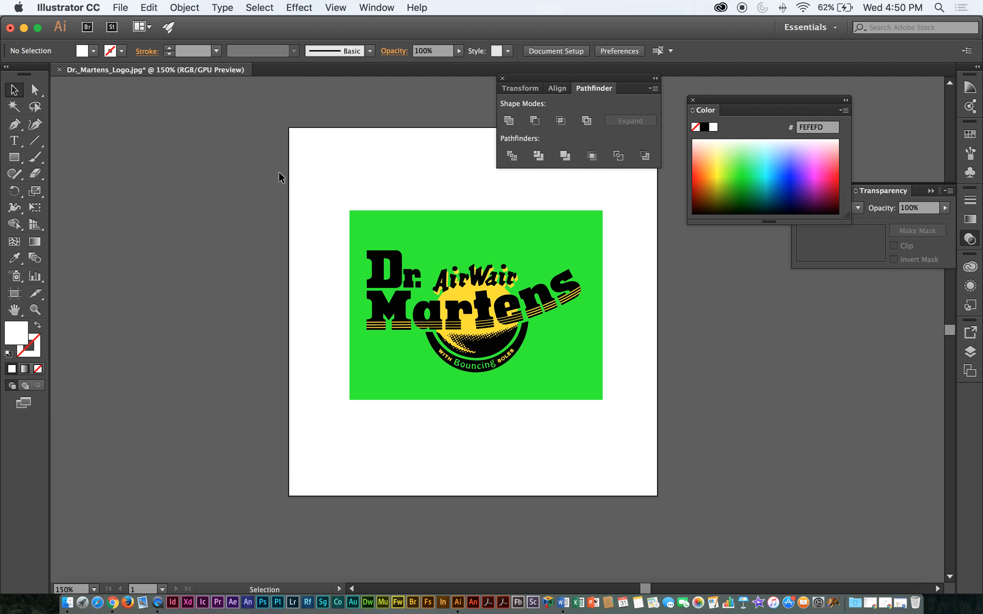
Delete the green rectangle and the entire logo from the artboard
left_click(410, 218)
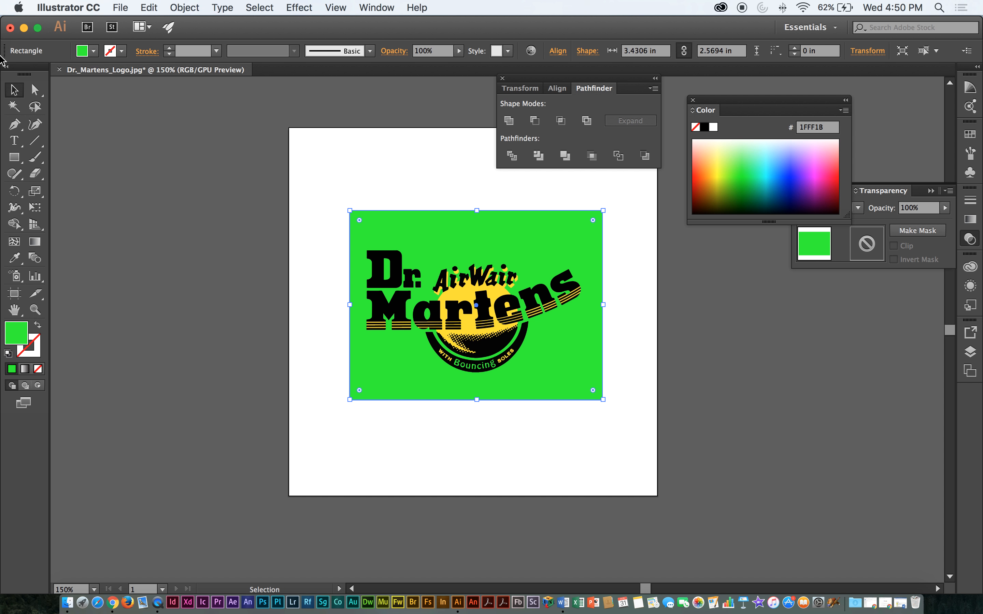
left_click(368, 158)
left_click_drag(331, 132, 632, 405)
key("Delete")
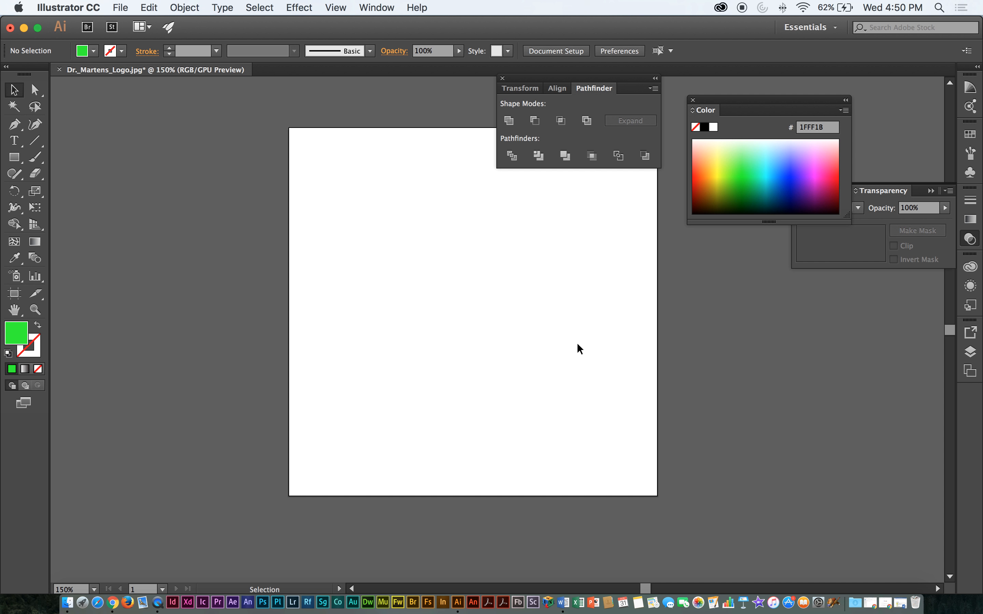
Switch to Chrome, search Google Images for "air jordans logo" and preview the black Jumpman logo with the JORDAN wordmark
left_click(113, 604)
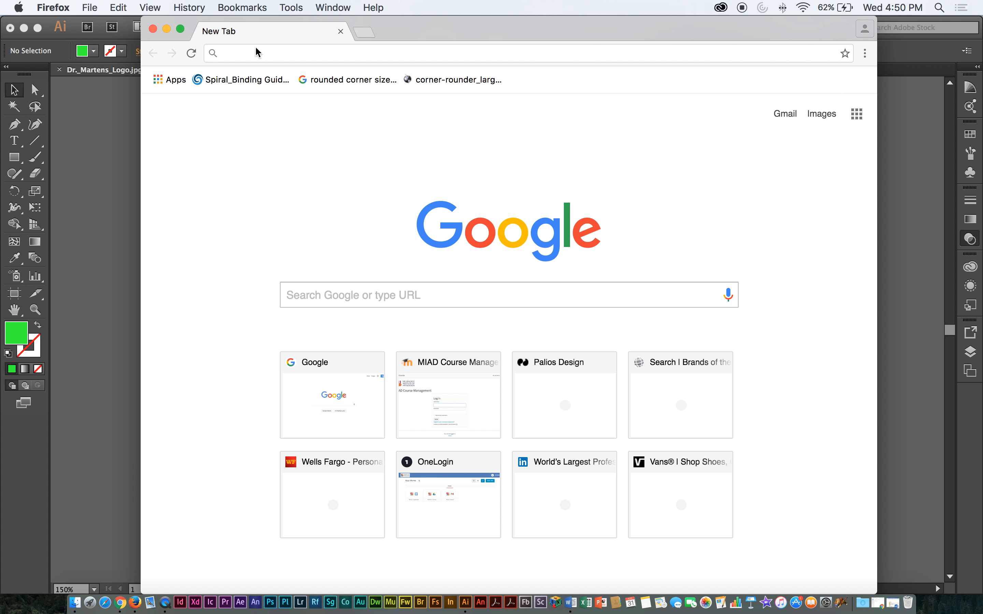
left_click(269, 53)
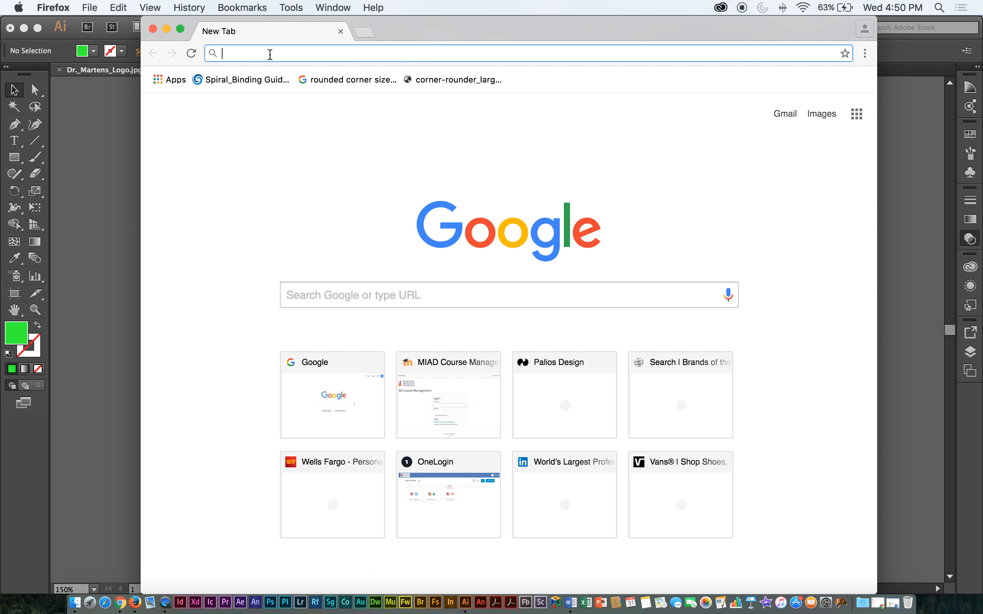
left_click(343, 297)
type("ai")
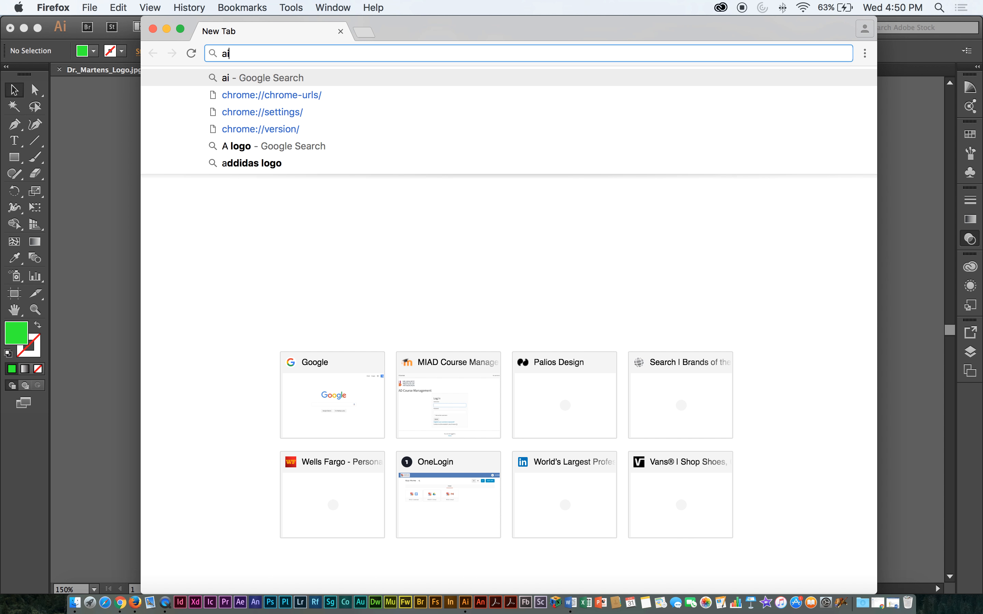
type("r jordans logo")
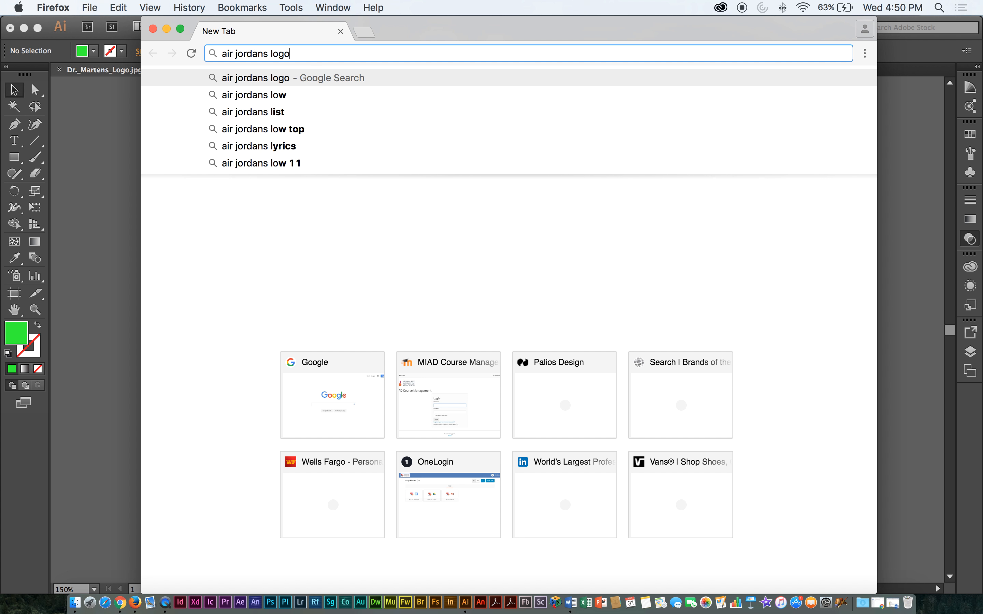
key("Return")
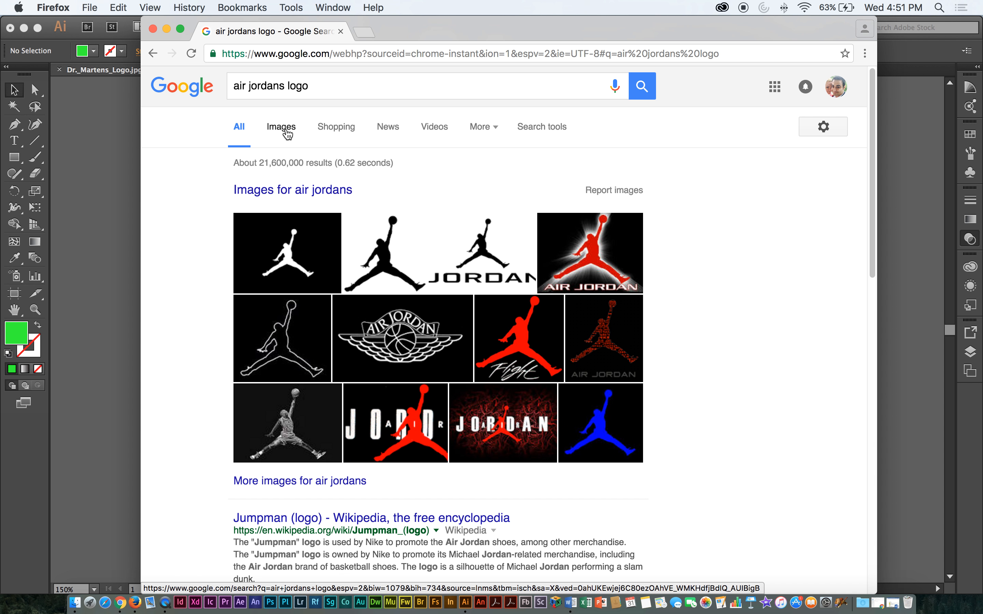
left_click(286, 130)
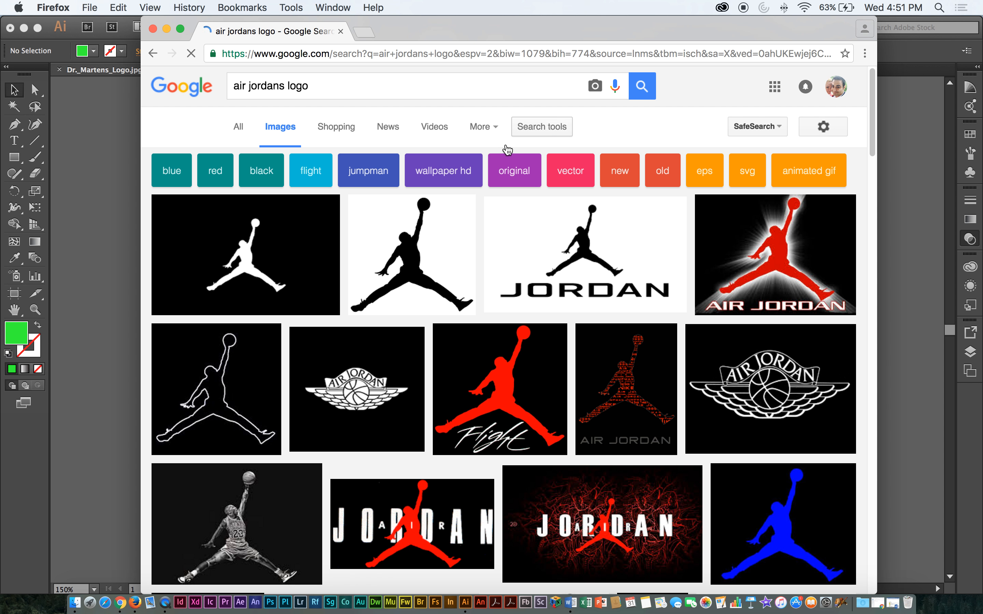
left_click(603, 247)
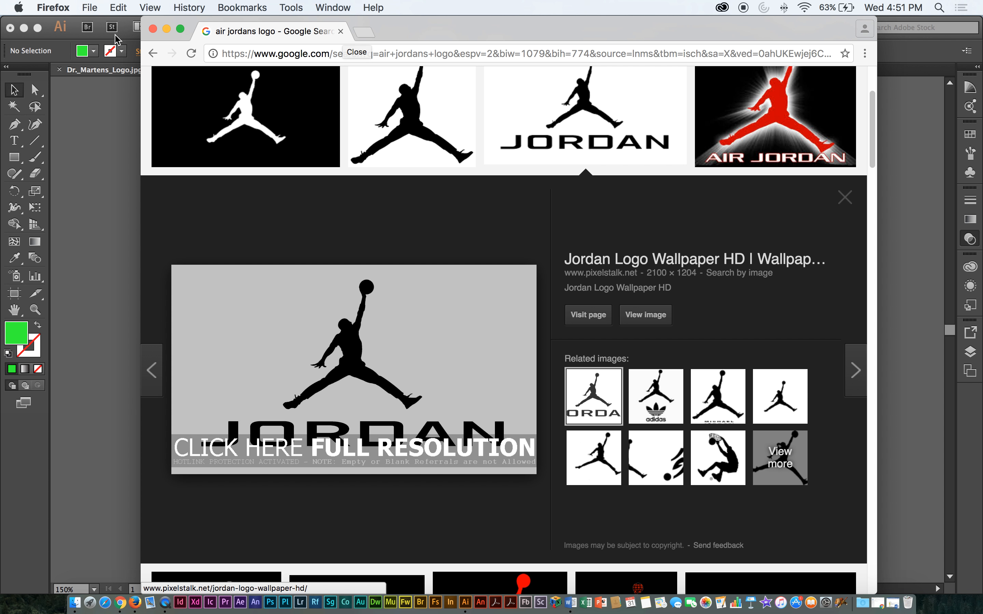
Close the browser window and close Dr._Martens_Logo.jpg in Illustrator without saving changes
left_click(153, 28)
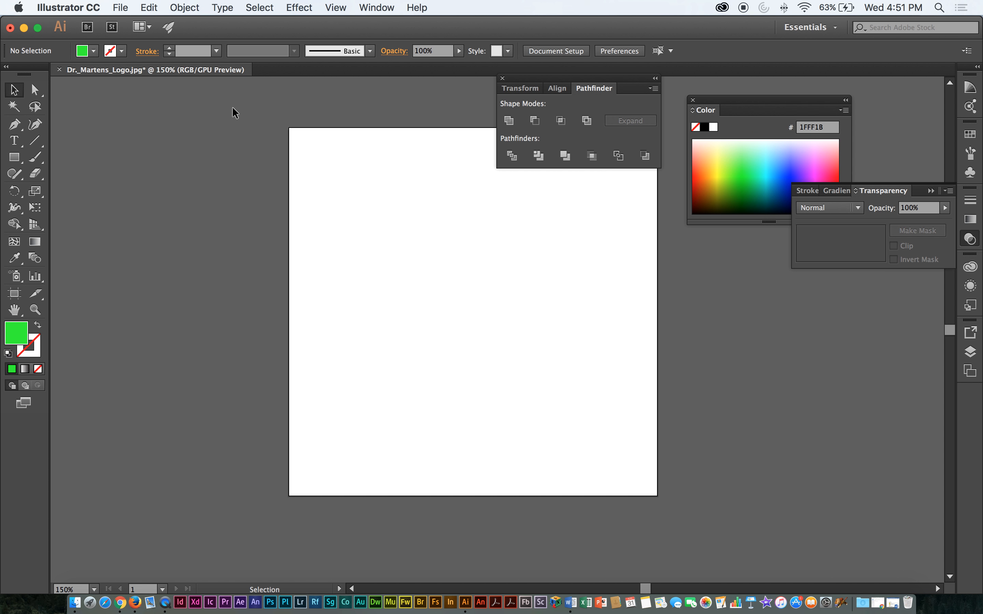
left_click(10, 28)
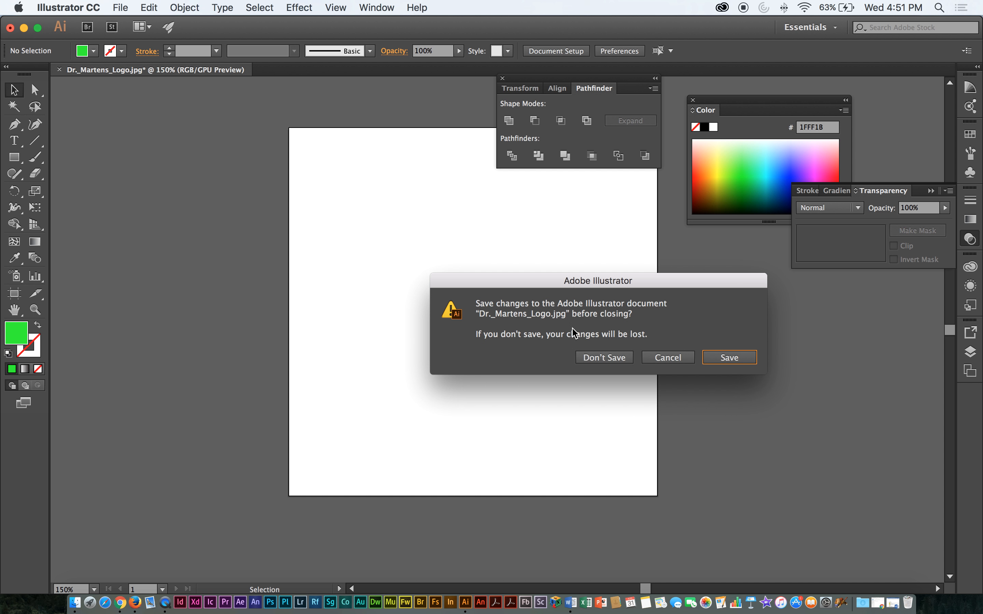
left_click(604, 358)
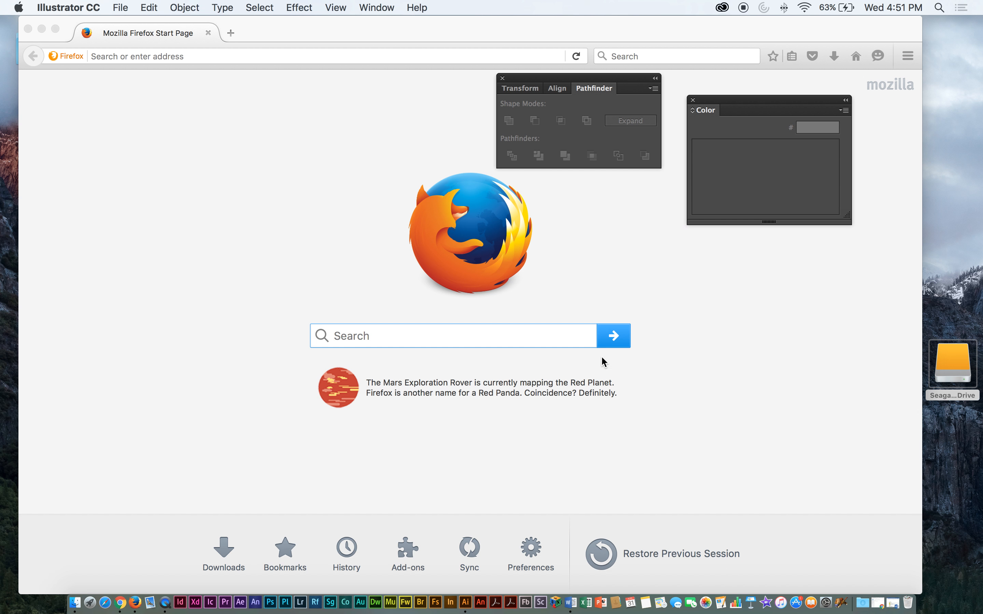
Close the Firefox start page window and quit Firefox
left_click(27, 28)
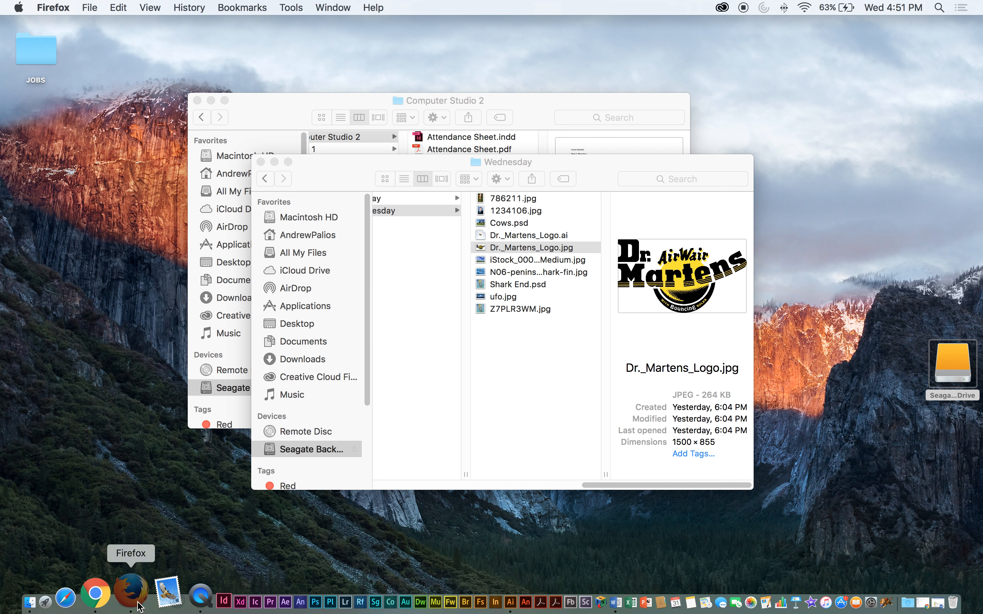
right_click(139, 604)
left_click(134, 545)
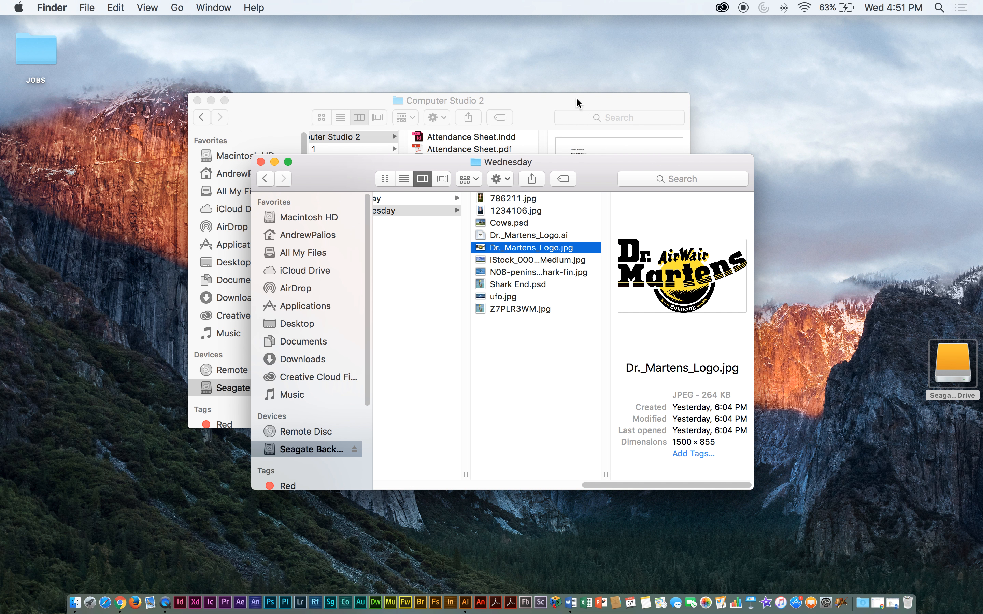
View the Spring Semester Projects document in Chrome, then switch to the DS231 class itinerary in Word and minimize the browser window
left_click(876, 602)
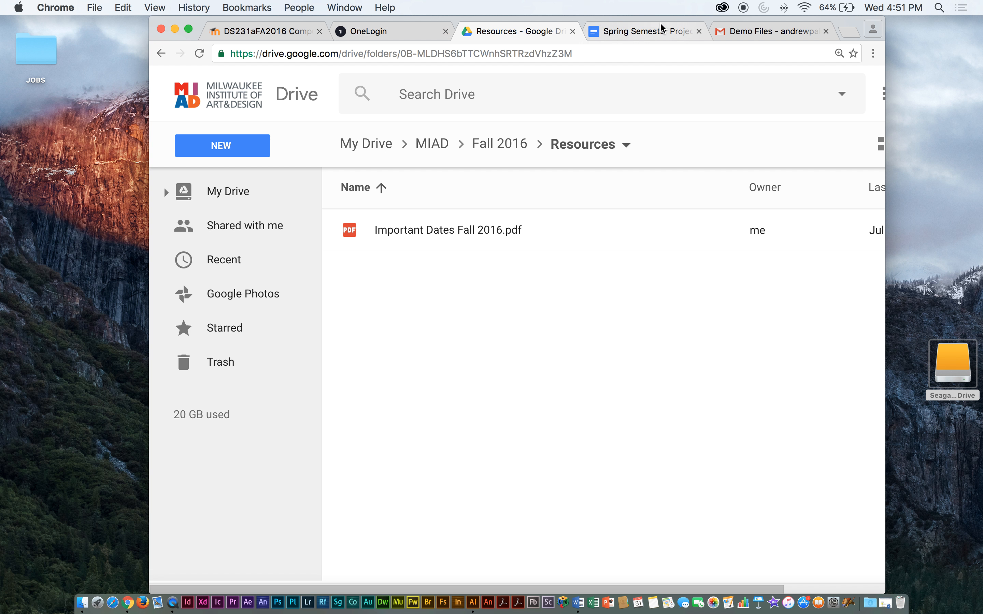
left_click(645, 33)
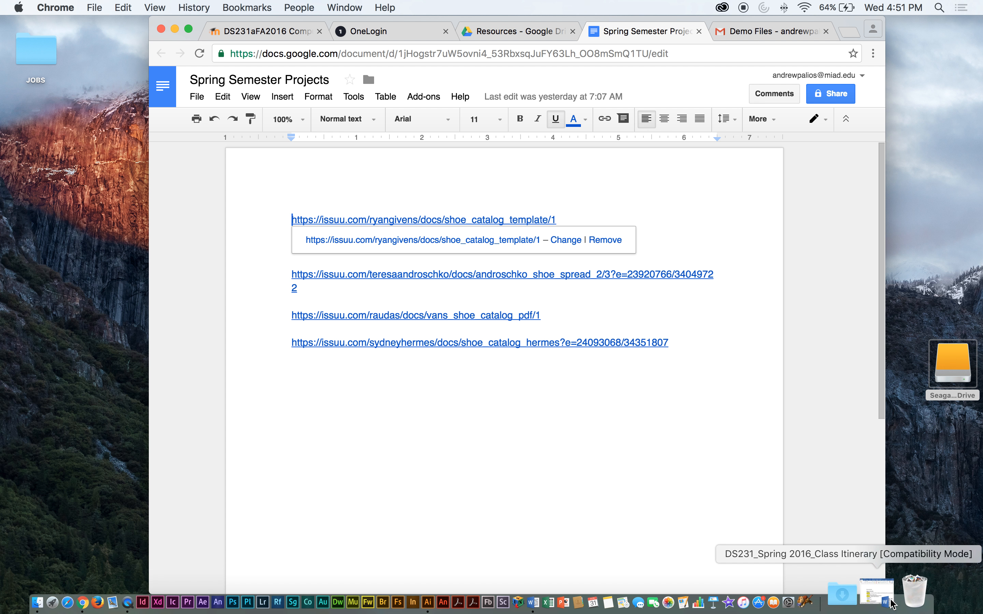
left_click(808, 601)
left_click(175, 29)
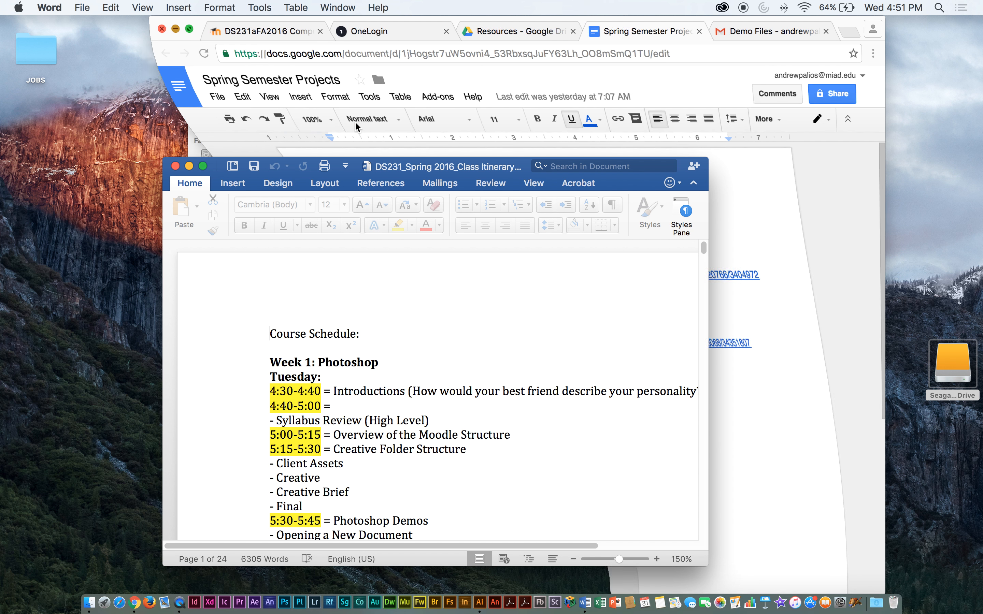
Read through the Week 1 Photoshop schedule in the Word class itinerary, and reposition and narrow its window
left_click_drag(400, 170, 583, 54)
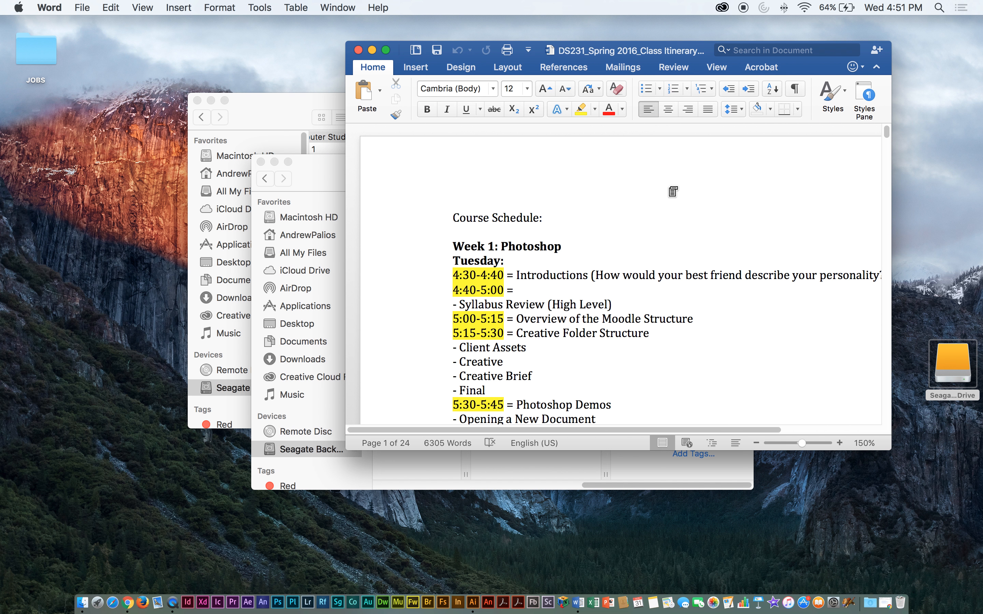
scroll(710, 218, "down", 3)
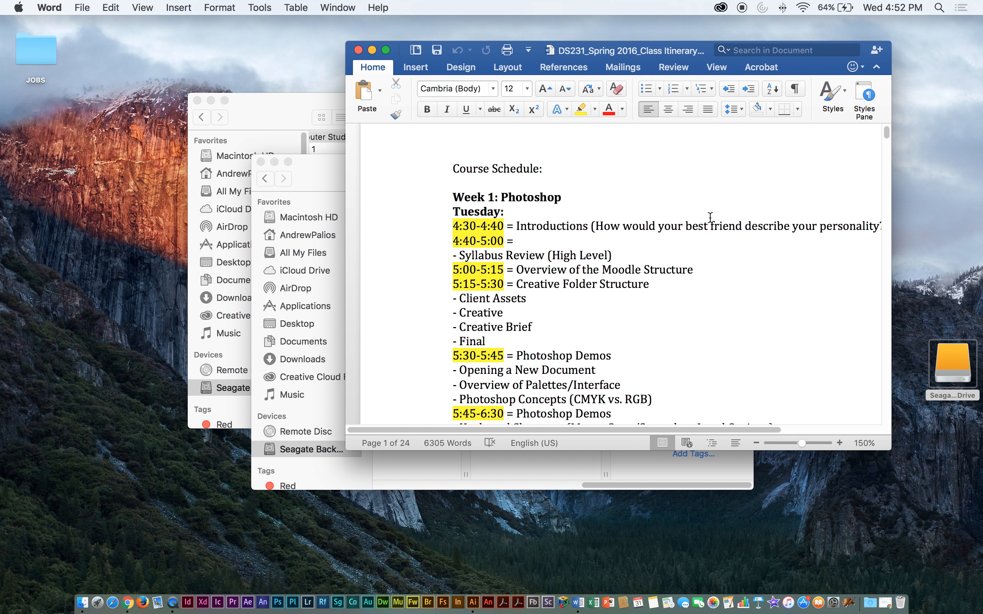
scroll(709, 218, "down", 6)
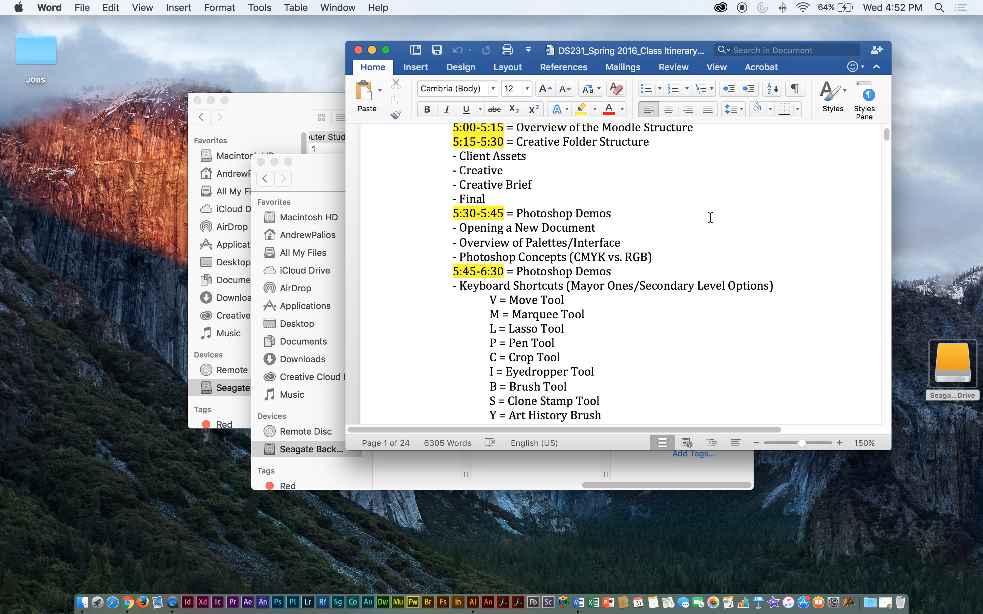
scroll(707, 214, "down", 1)
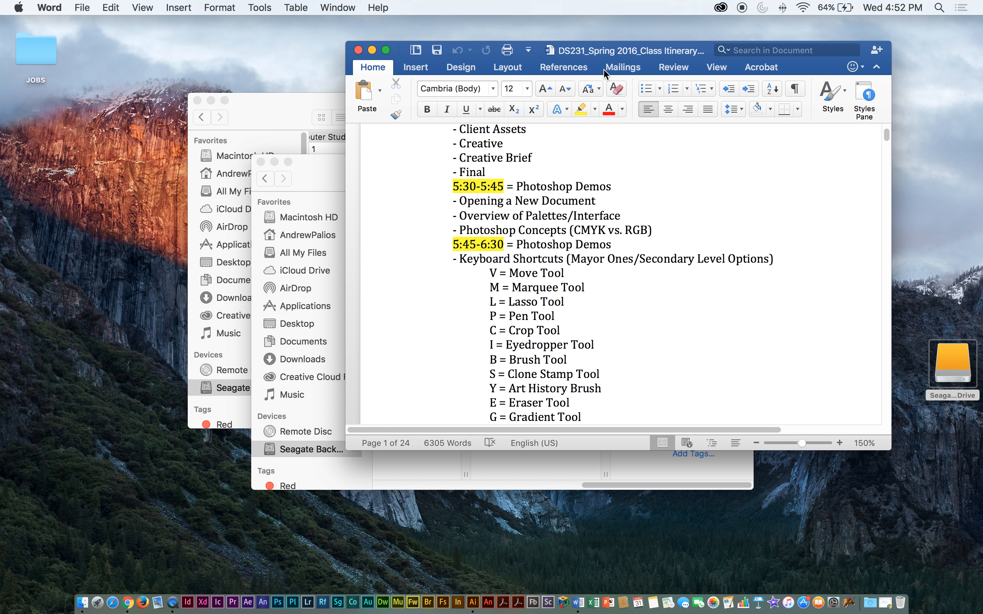
left_click_drag(607, 55, 687, 121)
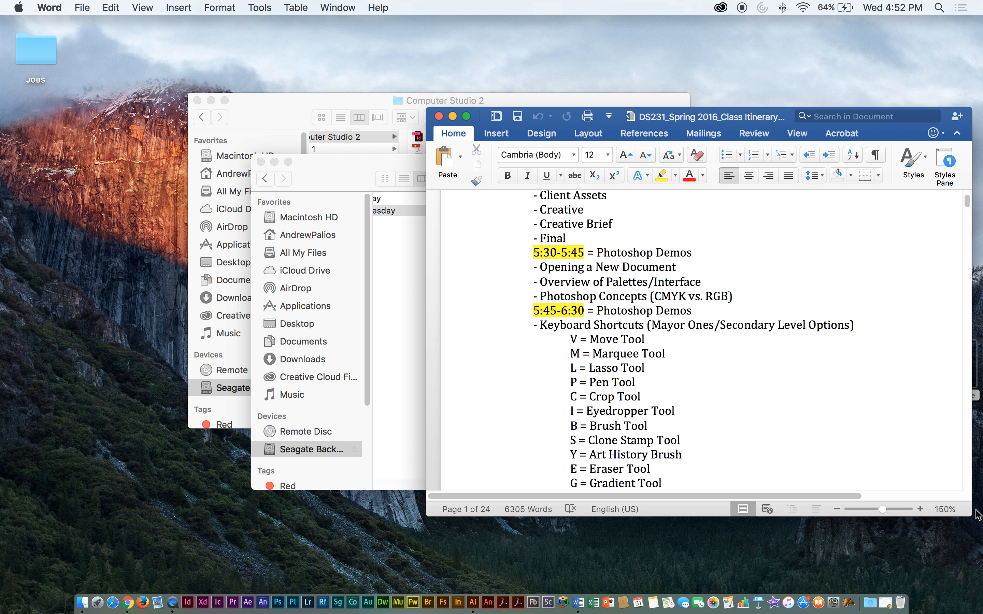
left_click_drag(976, 513, 858, 554)
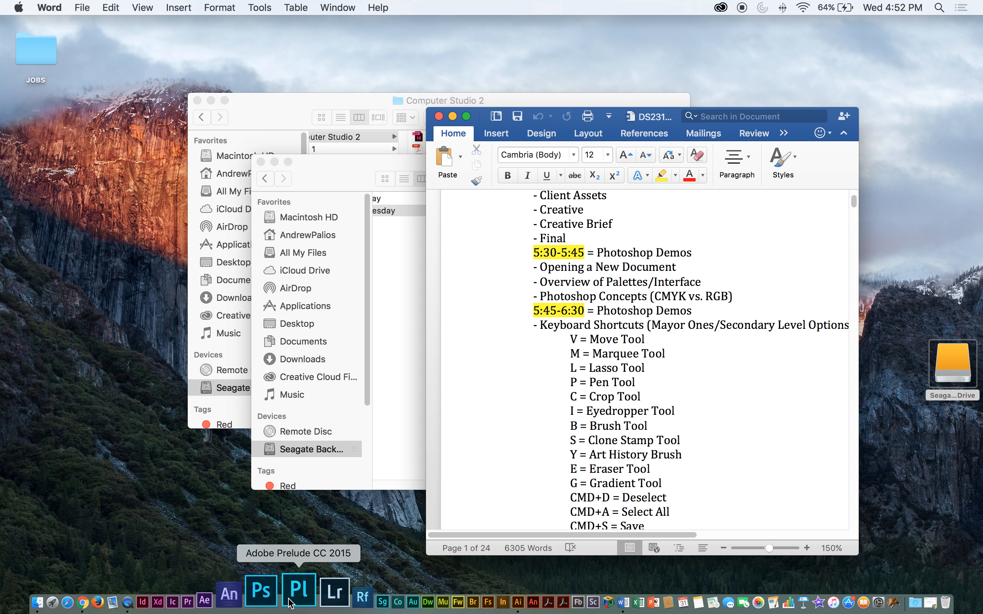
Launch Photoshop and move the Wednesday folder window aside over the start workspace
left_click(261, 592)
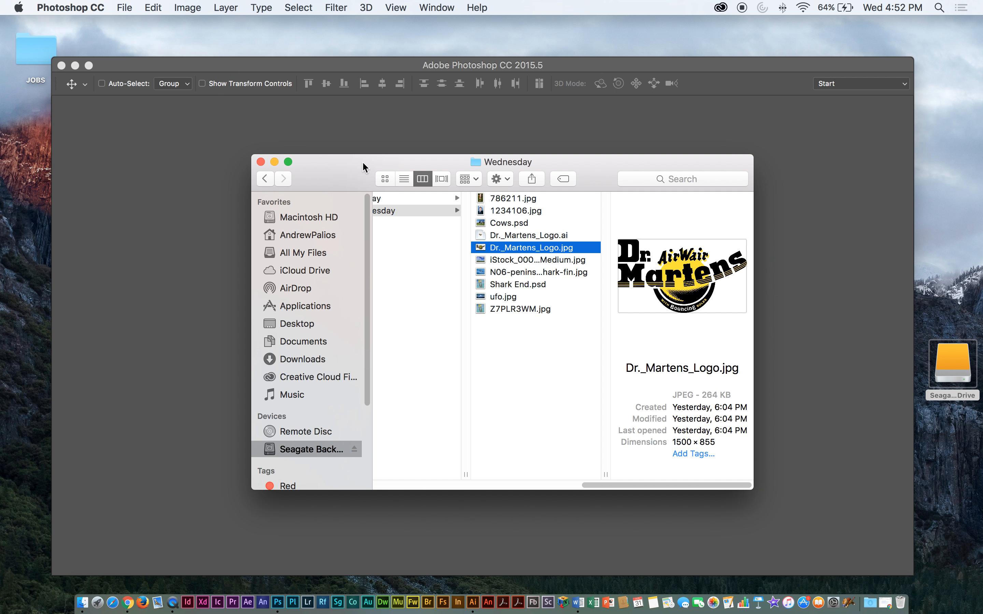
left_click_drag(363, 161, 321, 148)
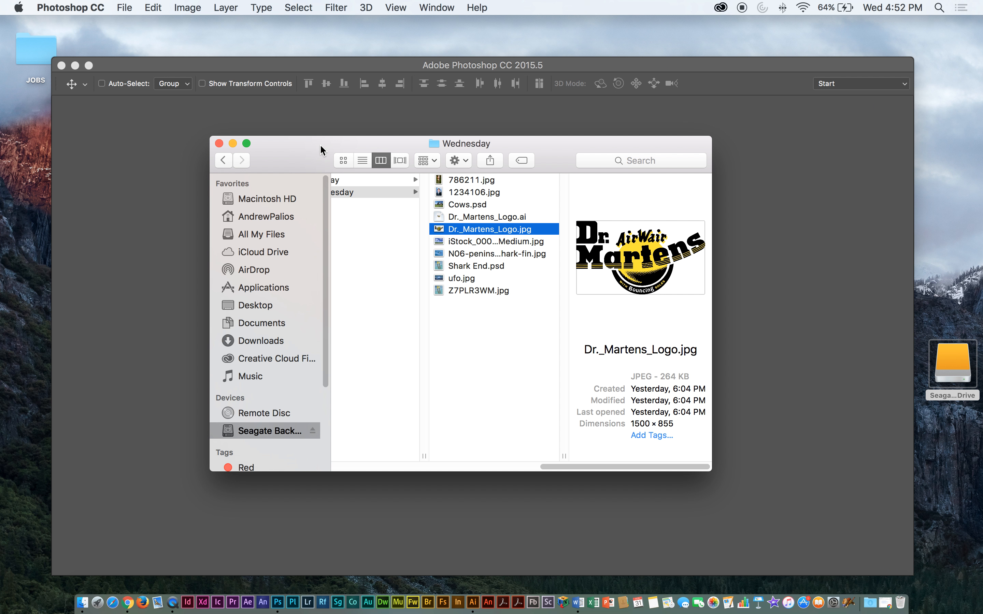
left_click_drag(429, 148, 623, 204)
Browse the previews of the files in the Wednesday folder, ending on Z7PLR3WM.jpg
left_click(749, 333)
key("Down")
key("Down")
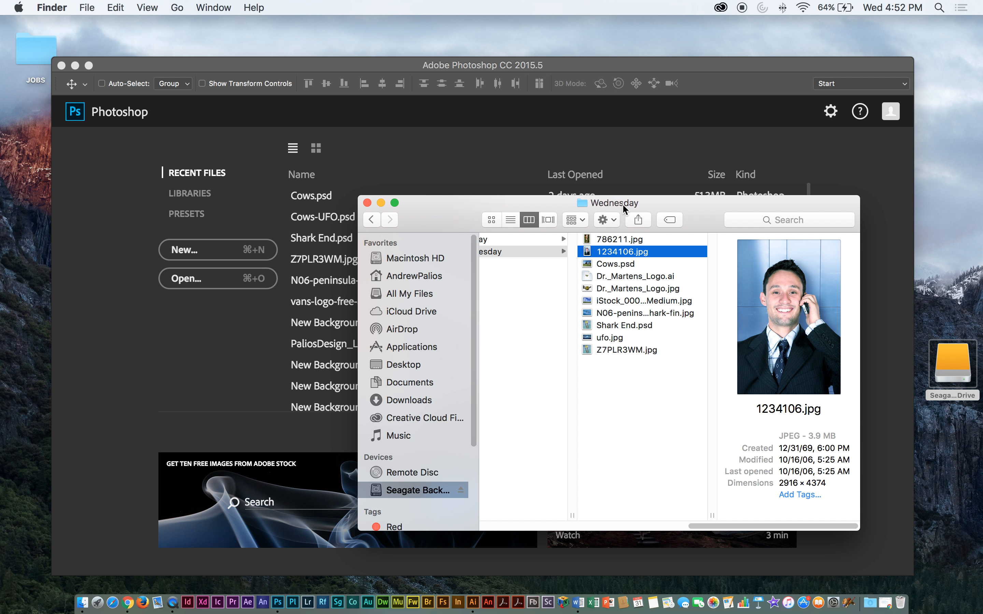
key("Down")
key("Down")
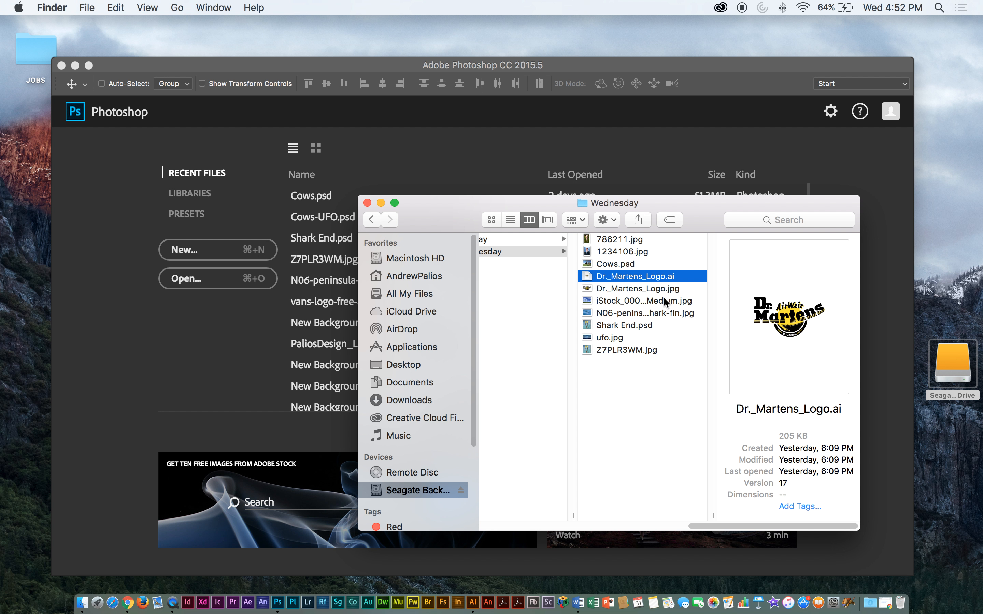
key("Down")
key("Down")
key("Down")
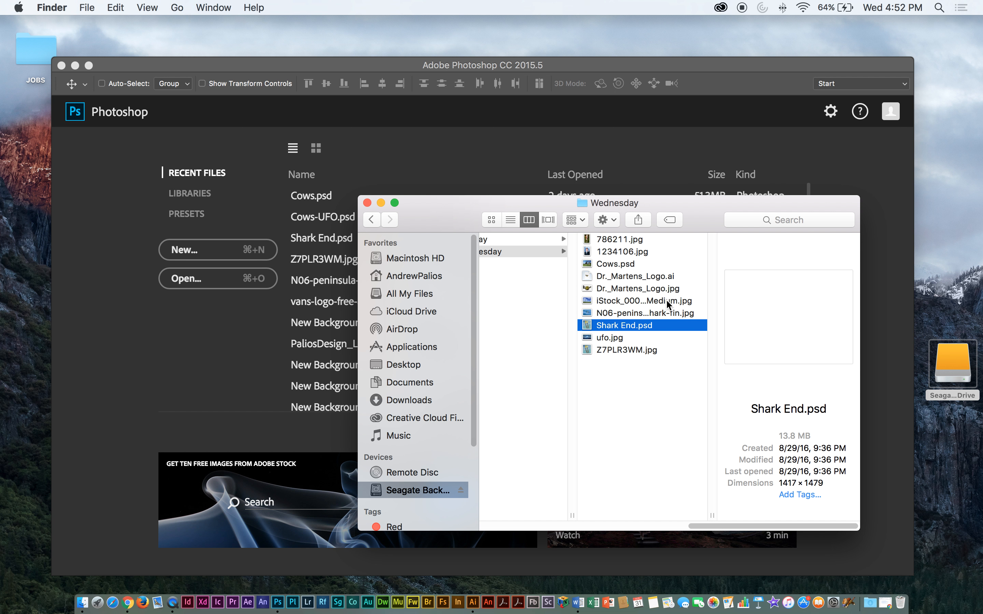
key("Down")
key("Up")
left_click(626, 350)
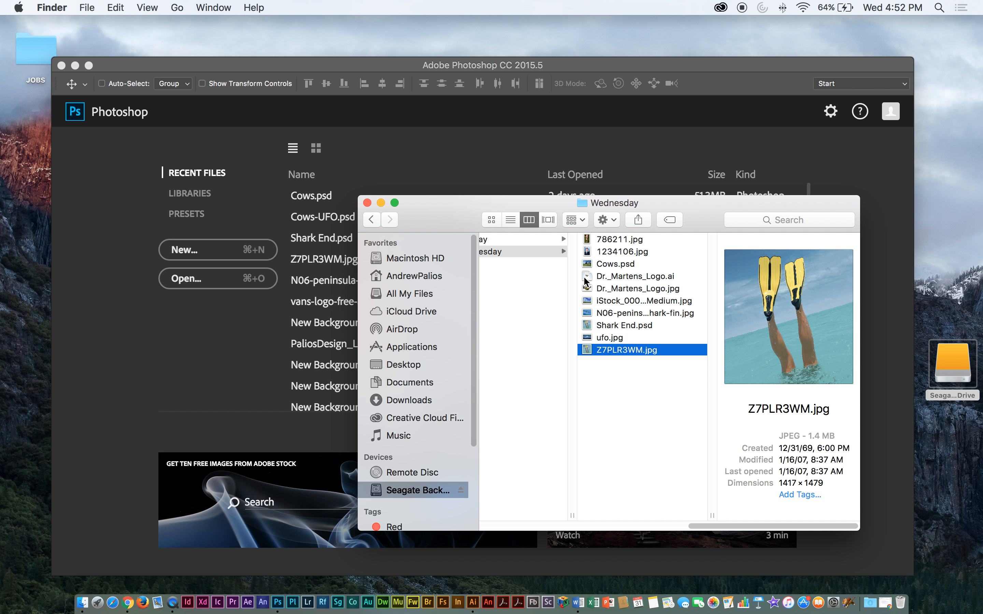
left_click(607, 256)
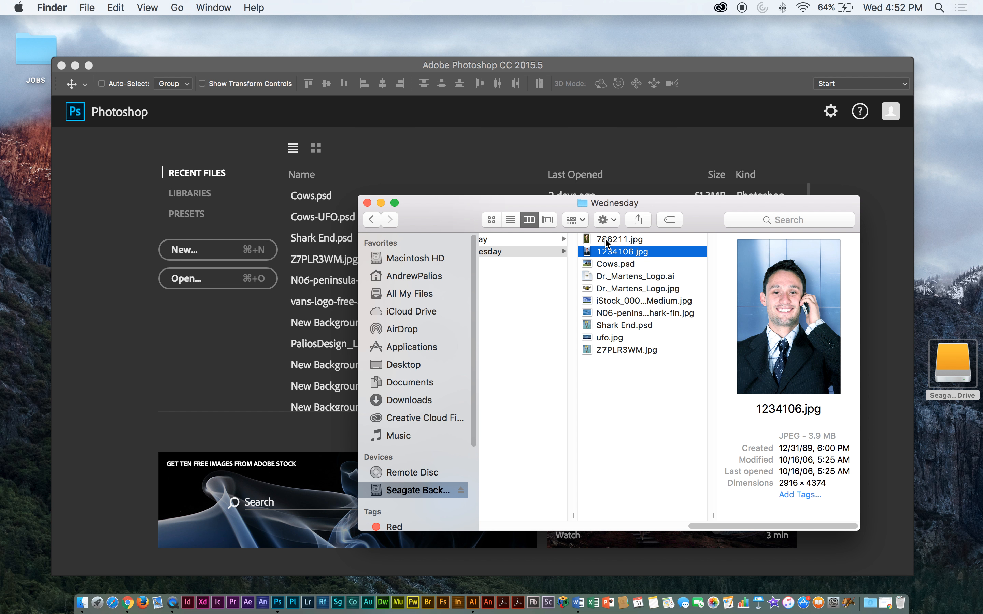
left_click(606, 243)
left_click(608, 277)
left_click(611, 288)
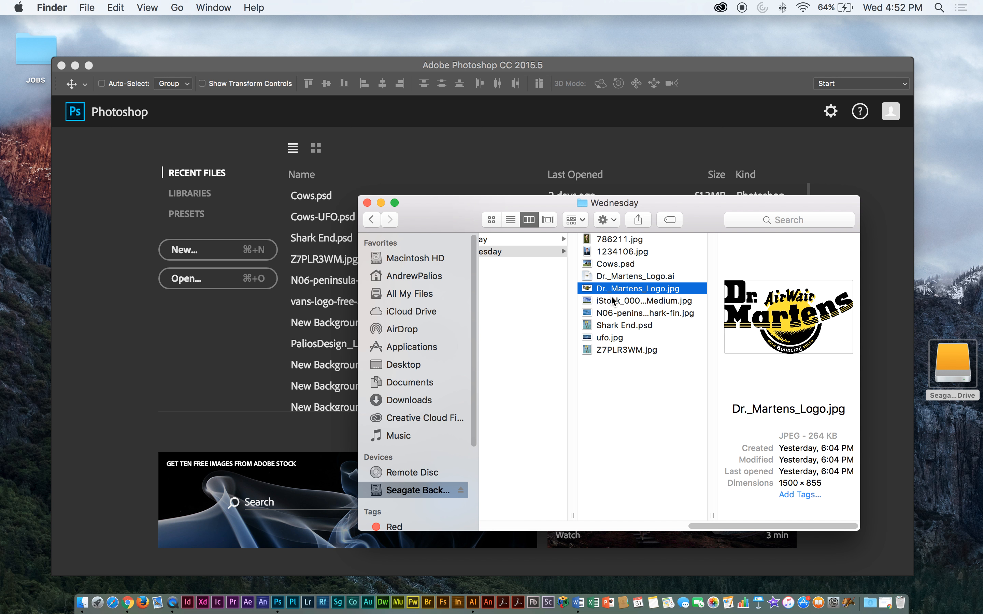
left_click(614, 302)
left_click_drag(618, 302, 278, 605)
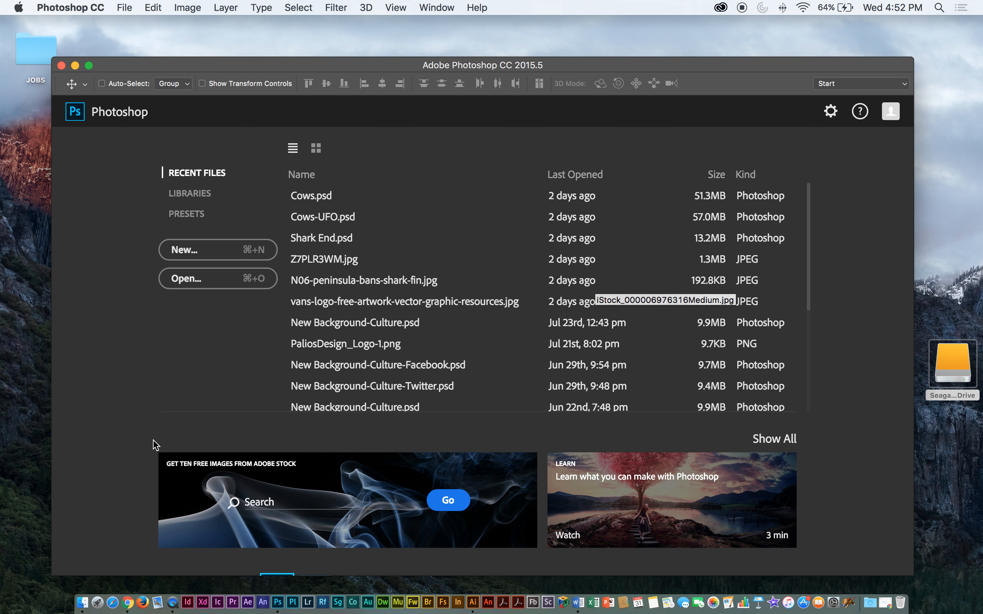
Reposition the Photoshop window, and restore the Chrome document window and minimize it again
left_click_drag(137, 65, 124, 218)
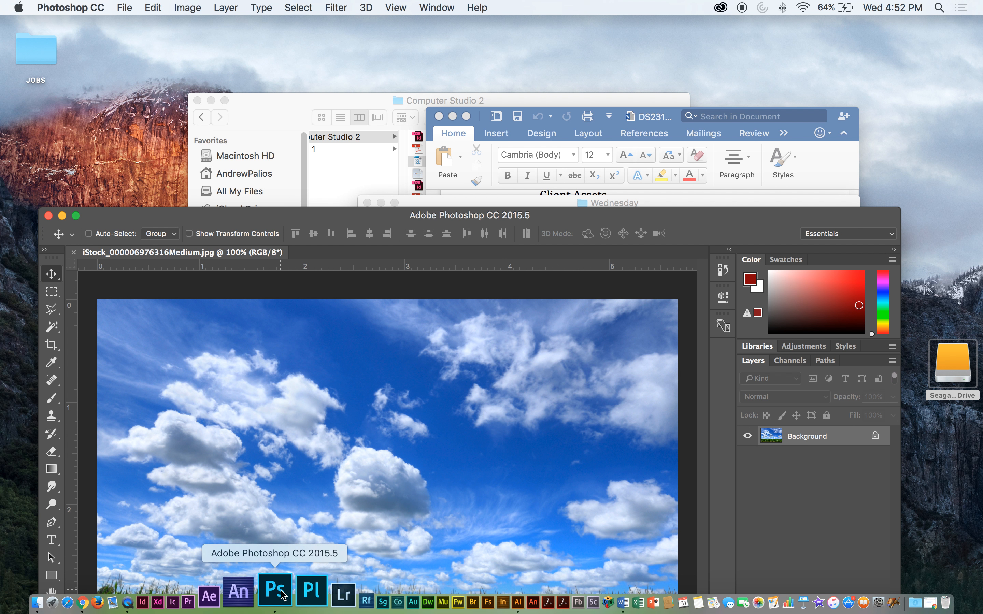
left_click_drag(247, 69, 220, 43)
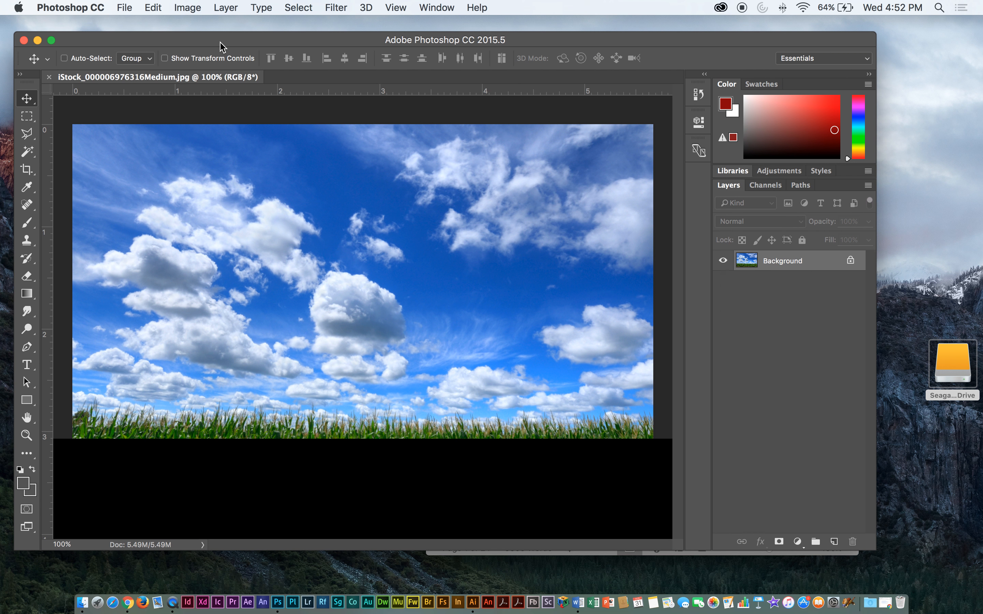
left_click(886, 602)
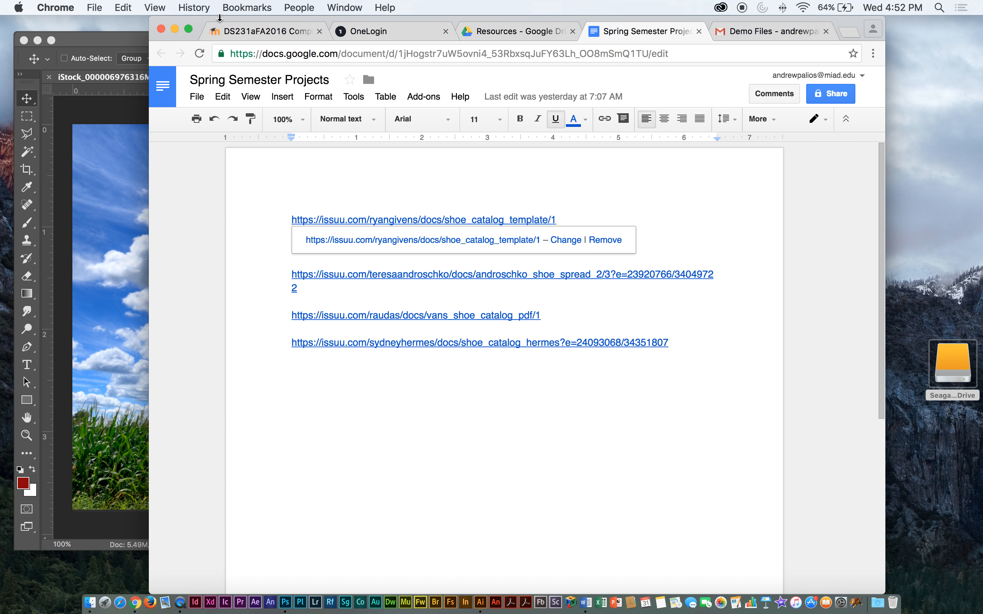
left_click(174, 29)
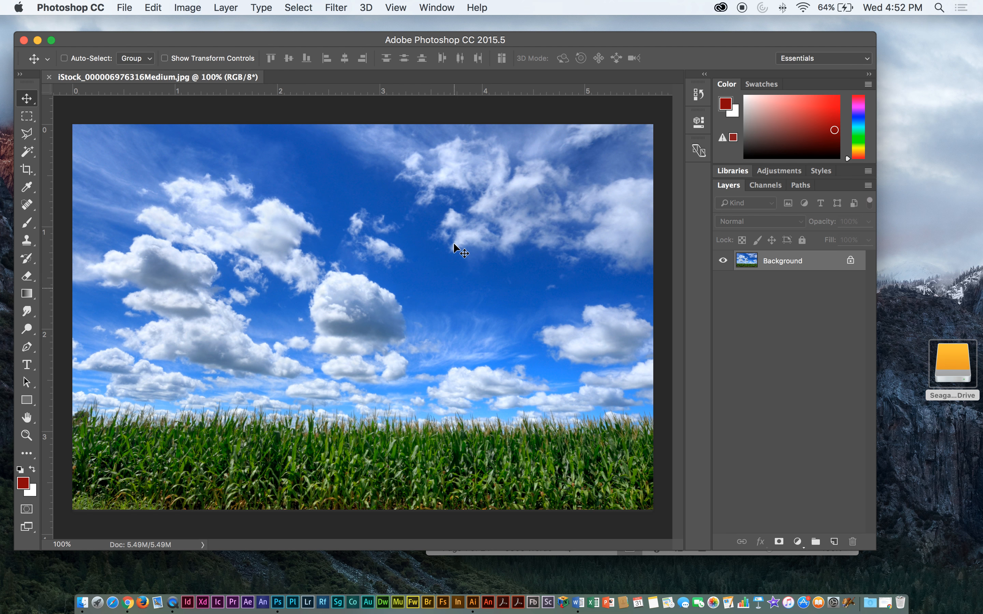
Minimize the Word class itinerary and expand the Photoshop window with the cornfield image to fill the screen
left_click_drag(449, 38, 369, 309)
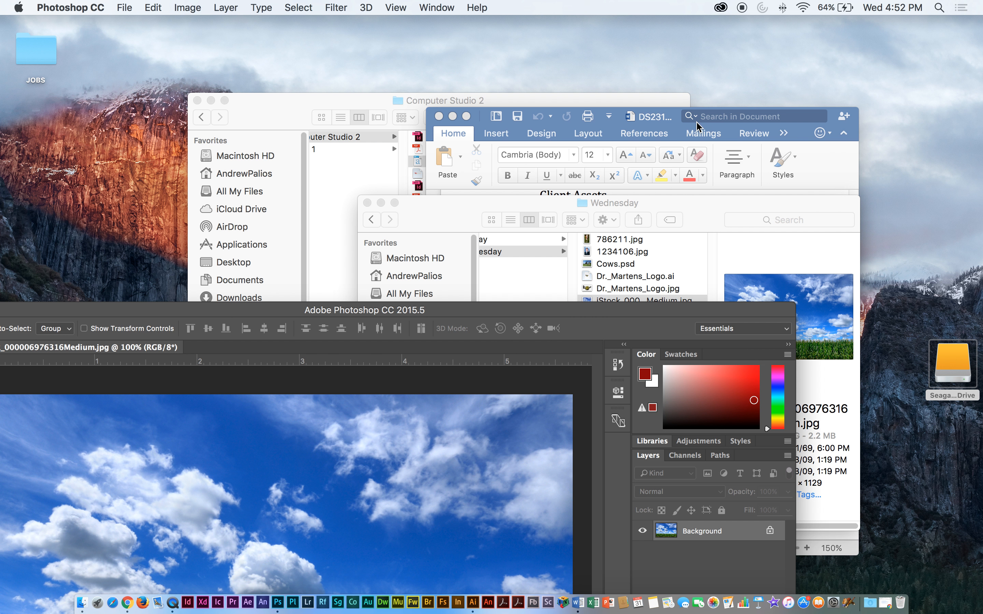
left_click_drag(660, 118, 752, 67)
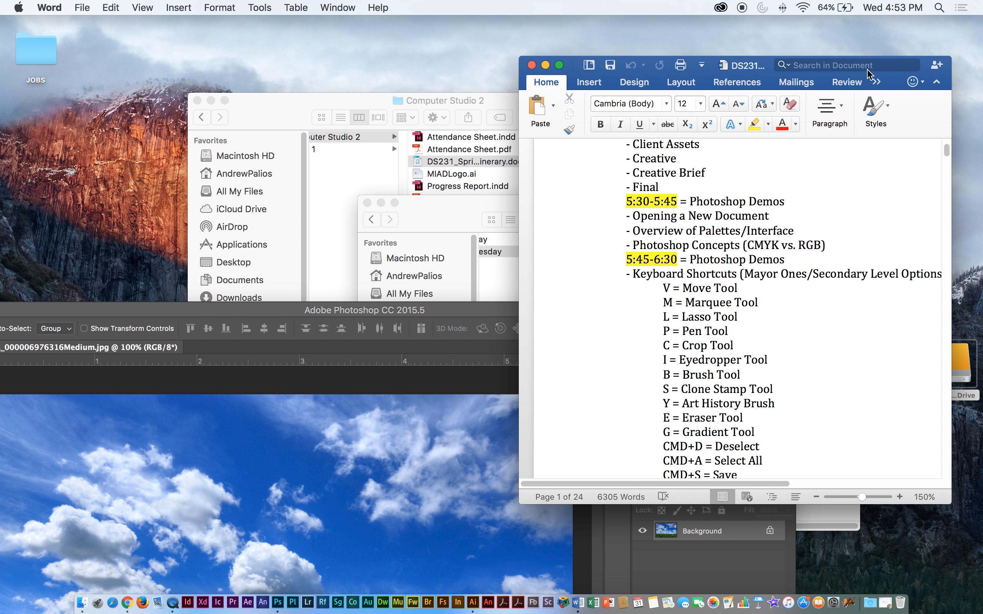
left_click(545, 65)
left_click_drag(380, 307, 493, 45)
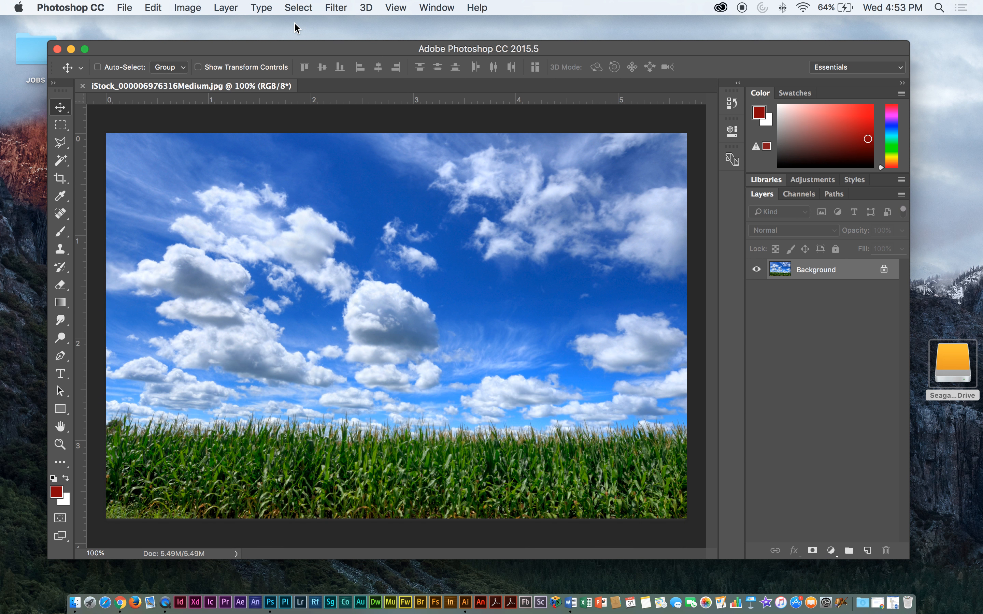
left_click(86, 50)
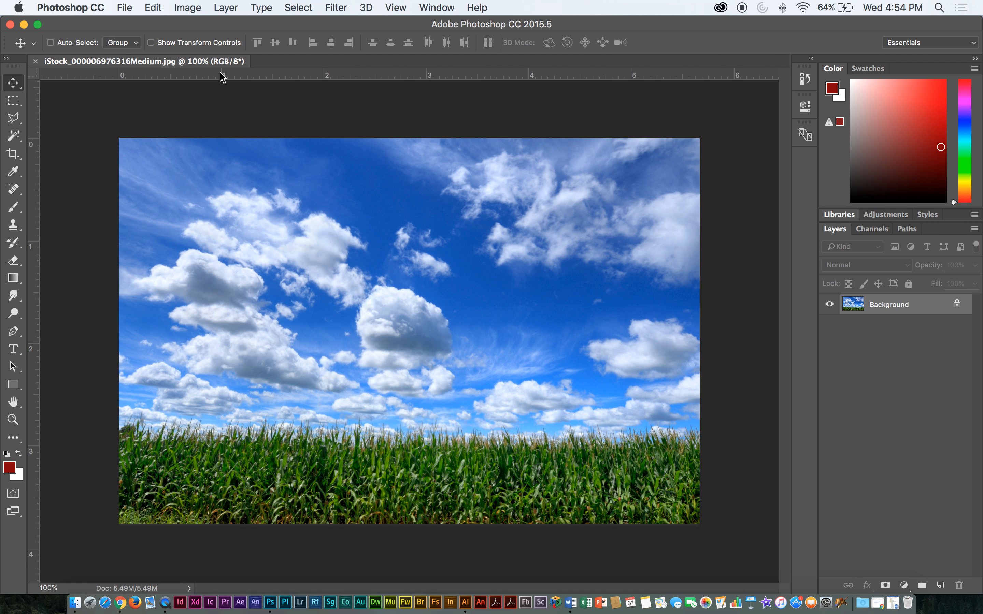
left_click(188, 7)
mouse_move(261, 7)
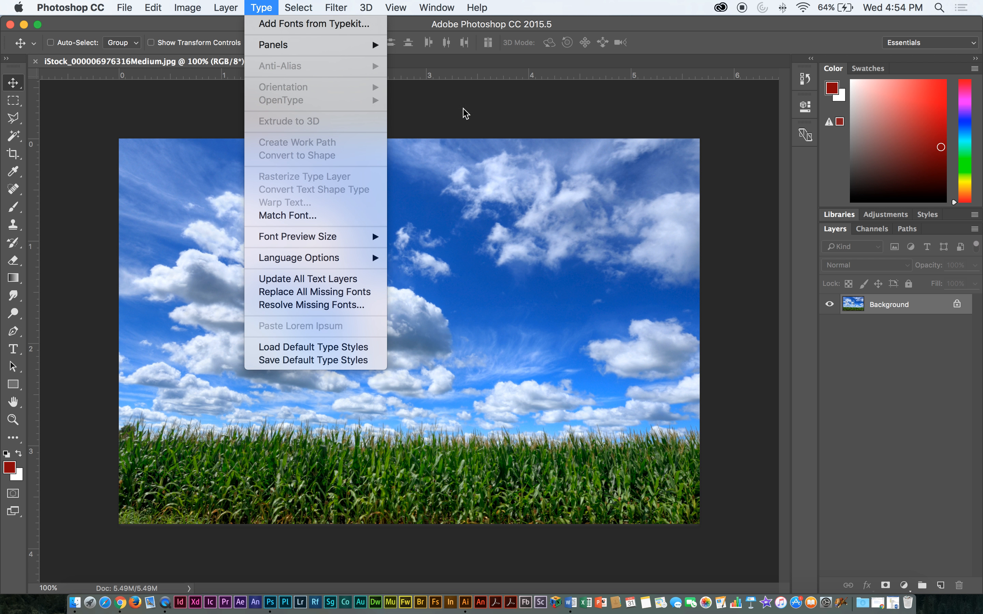
left_click(463, 122)
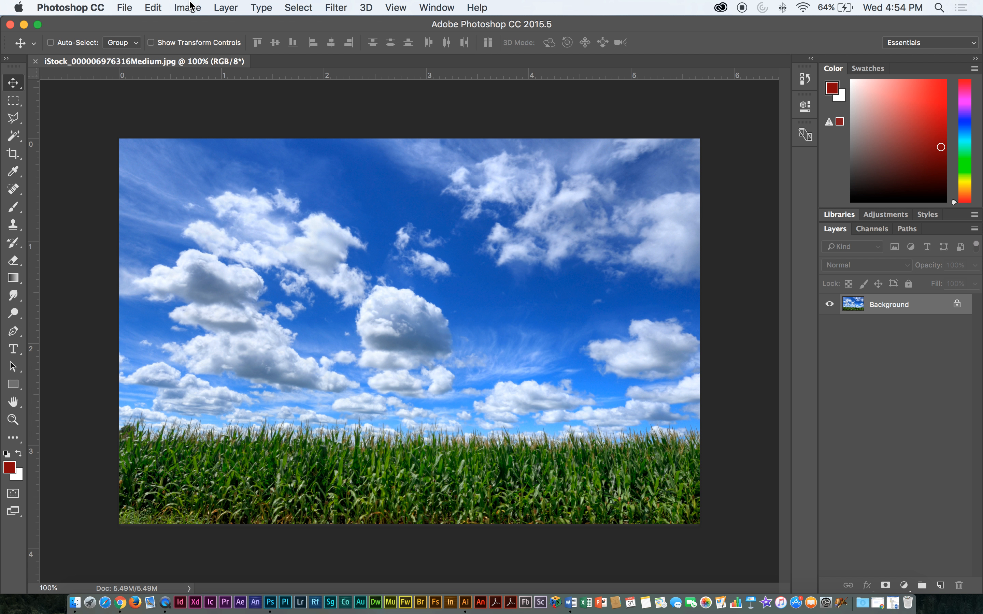
Convert the cornfield image to CMYK Color mode, accepting the profile warning and setting it not to show again
key("super+equal")
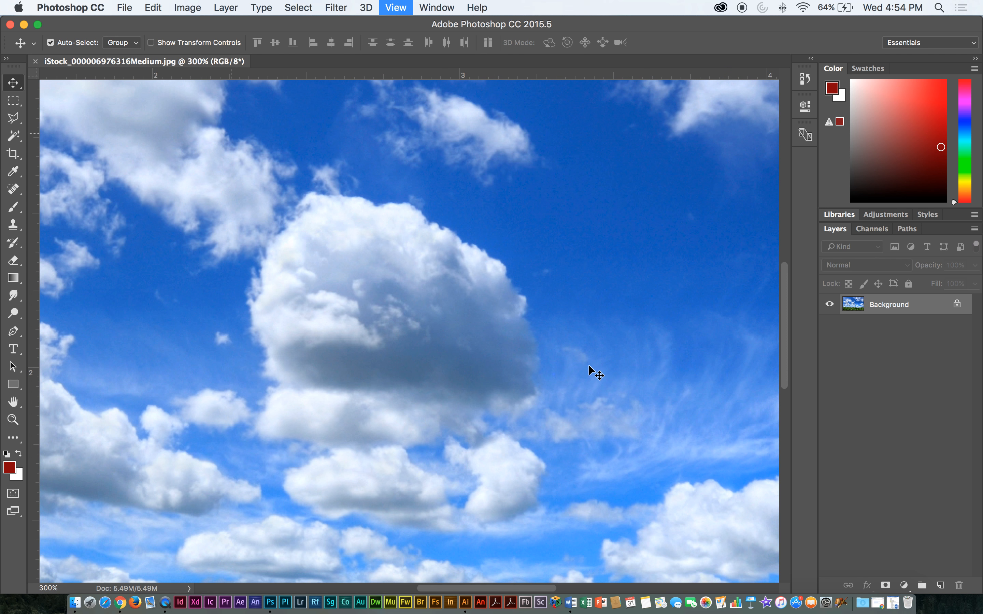
left_click_drag(591, 365, 553, 131)
key("super+equal")
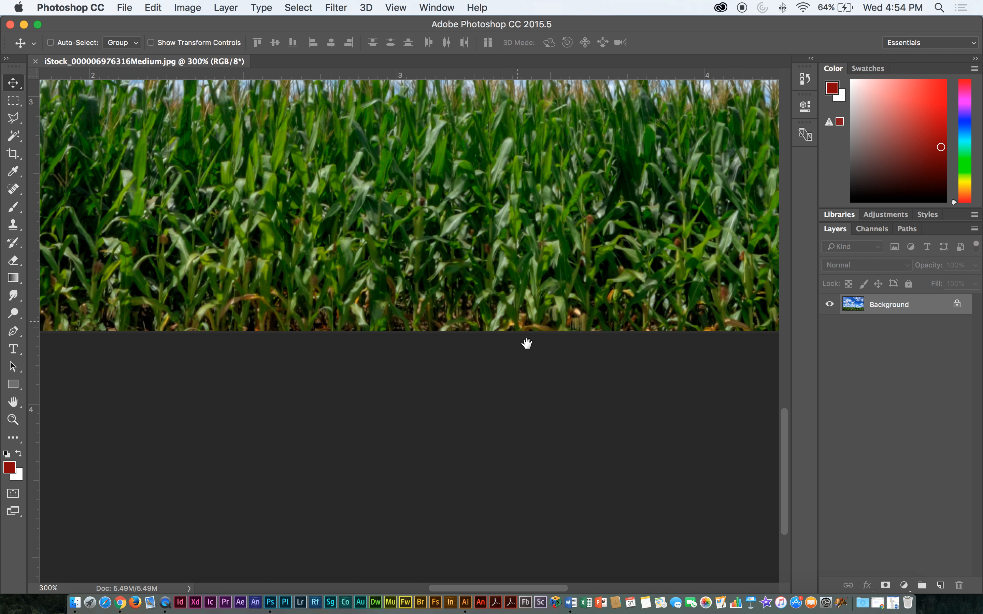
scroll(526, 344, "up", 3)
key("super+equal")
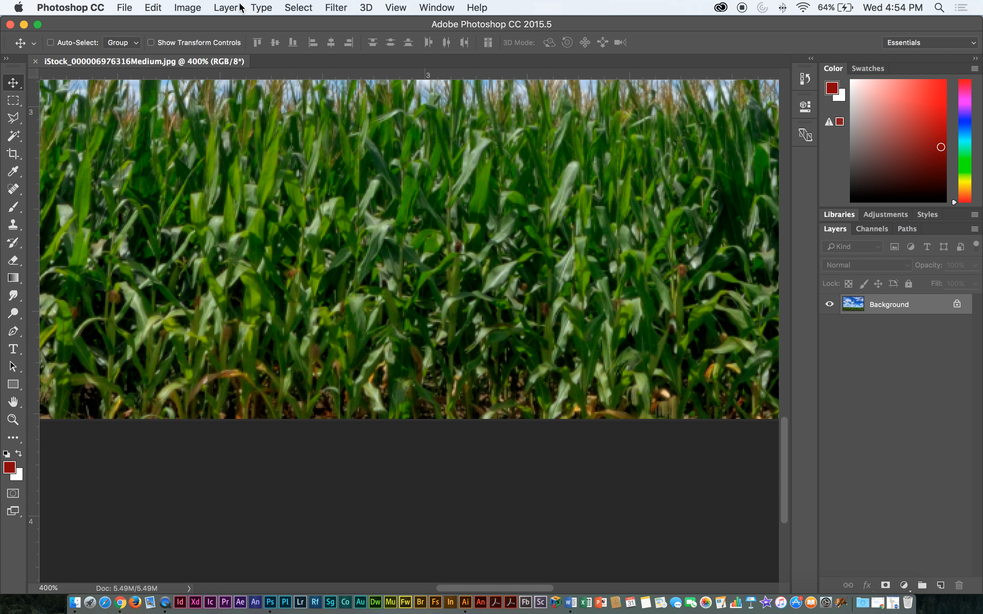
left_click(193, 5)
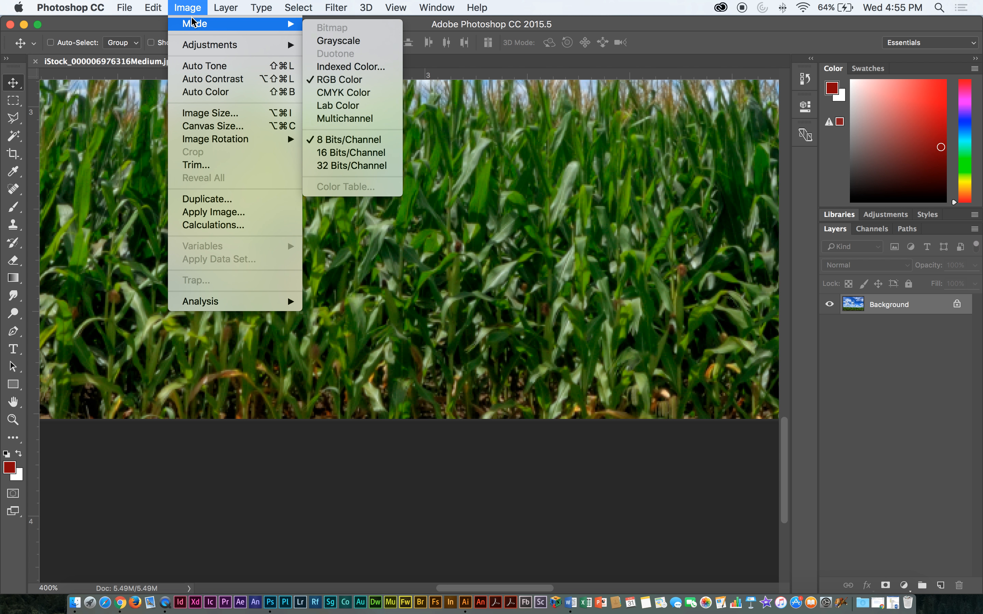
mouse_move(203, 46)
mouse_move(194, 26)
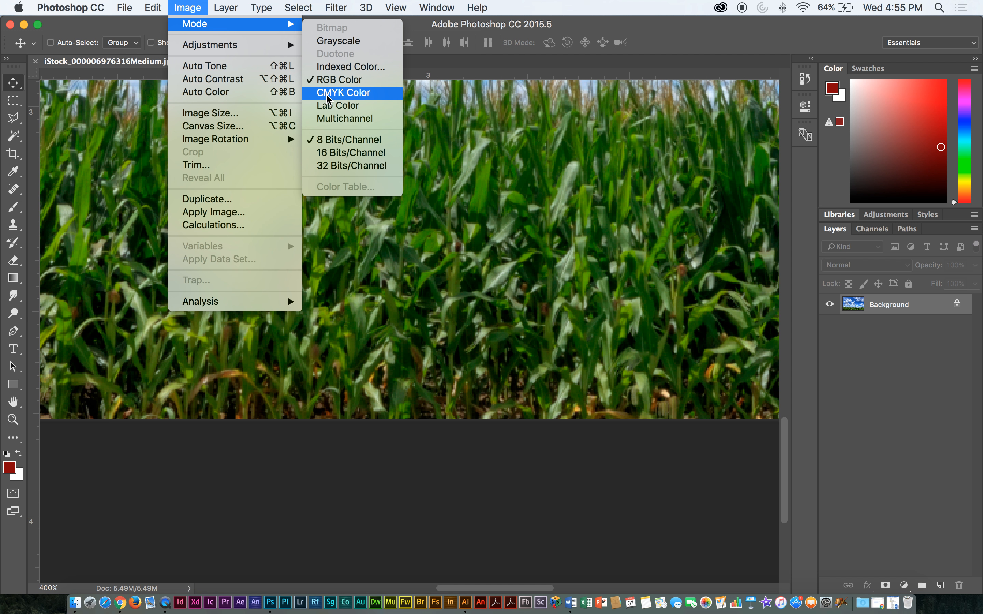
left_click(333, 97)
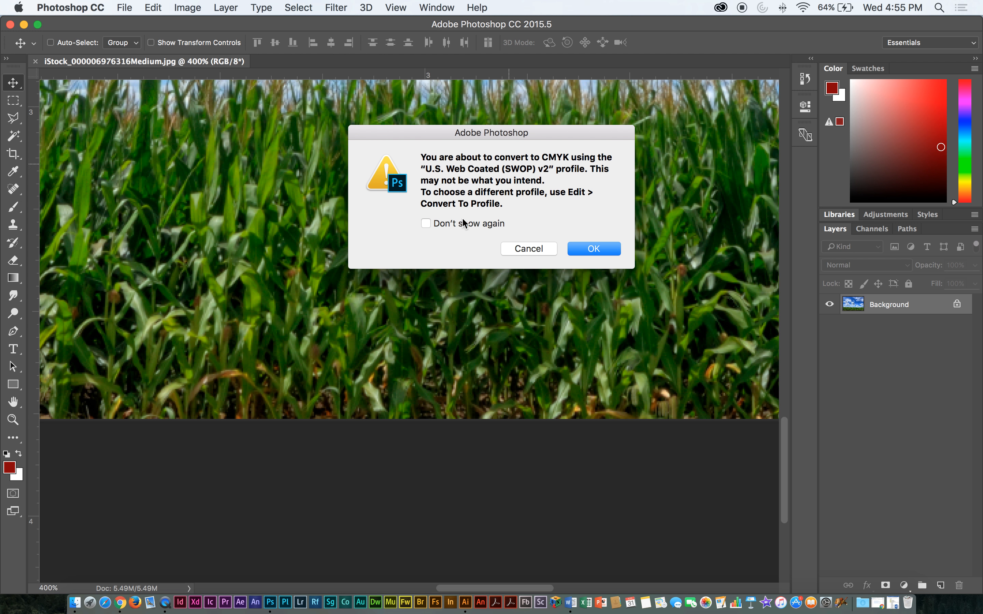
left_click(425, 224)
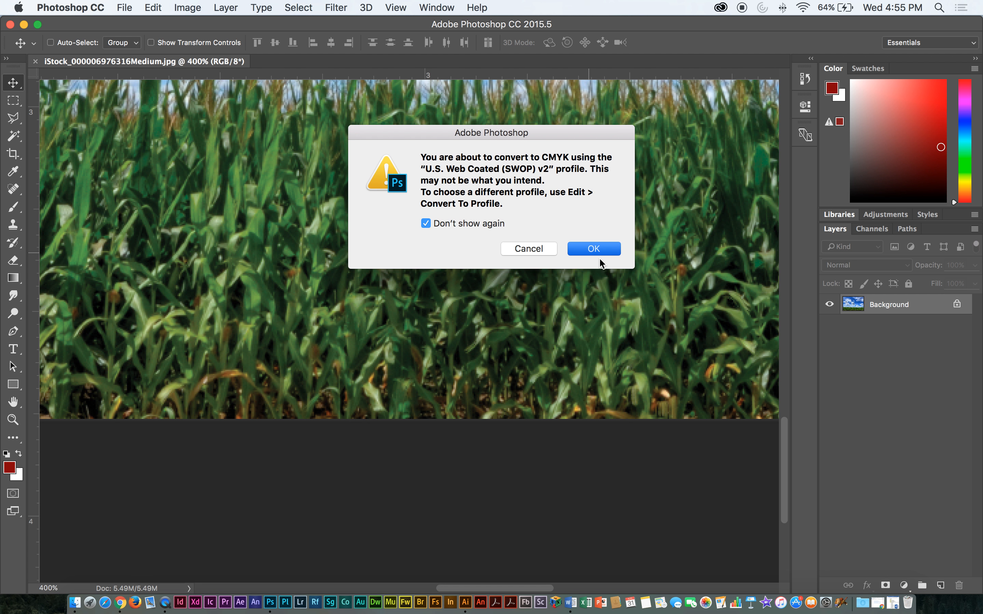
left_click(595, 250)
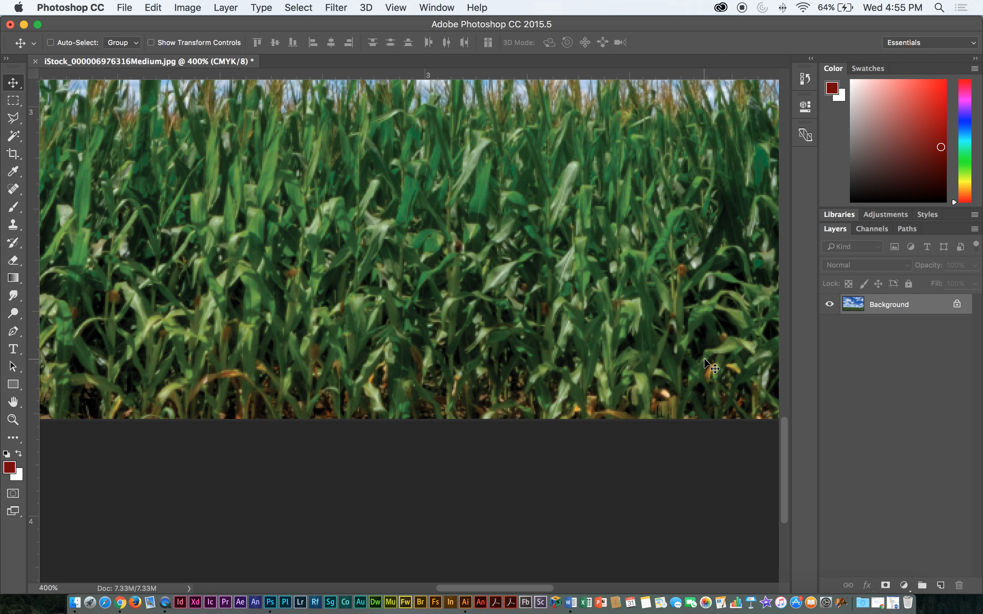
Undo and redo the CMYK conversion repeatedly to compare the cornfield's colours in RGB and CMYK, ending with CMYK applied
key("super+z")
key("super+z")
key("super+z")
key("super+z")
key("super+z")
key("super+z")
key("super+z")
key("super+z")
key("super+z")
key("super+z")
key("super+z")
key("super+z")
key("super")
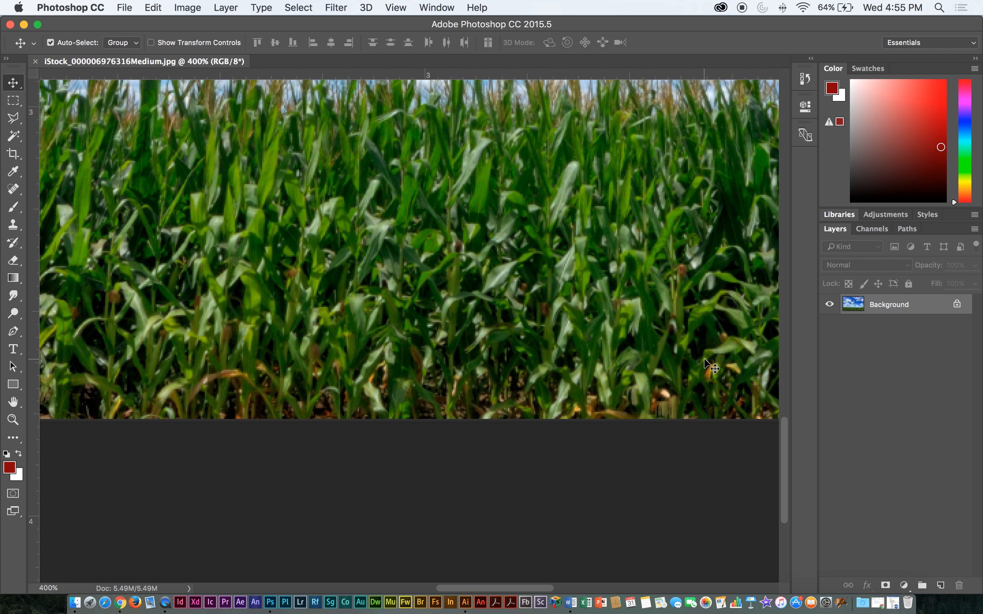
key("super+z")
key("super+z")
key("super+z")
key("super+z")
key("super+z")
key("super+z")
key("super+z")
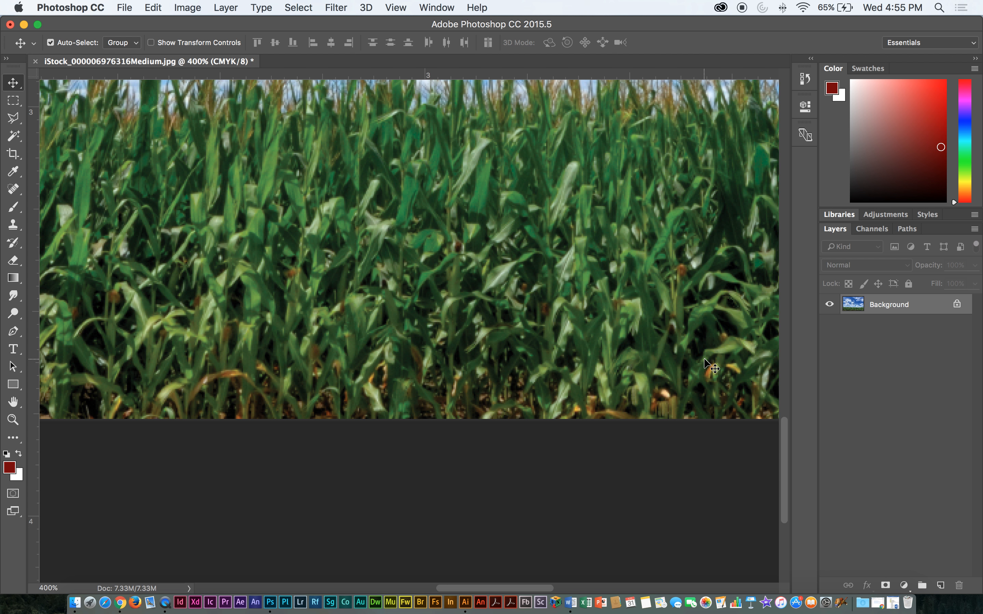
Compare the cornfield image in RGB and CMYK at 100% by repeatedly undoing and redoing the conversion, ending with CMYK applied
key("super+z")
key("super+z")
key("super+1")
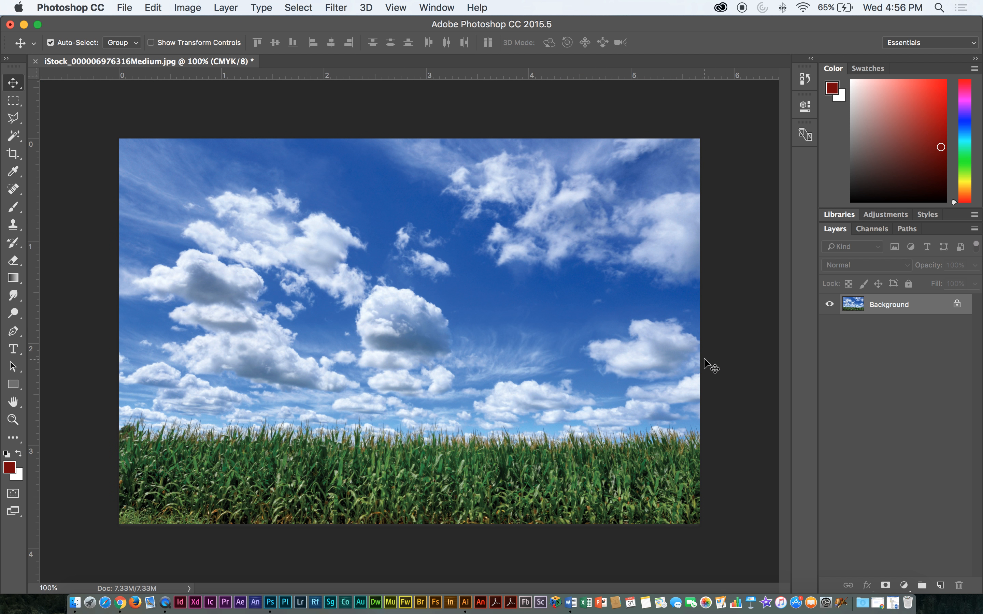
key("super+z")
key("super+z")
key("super+z")
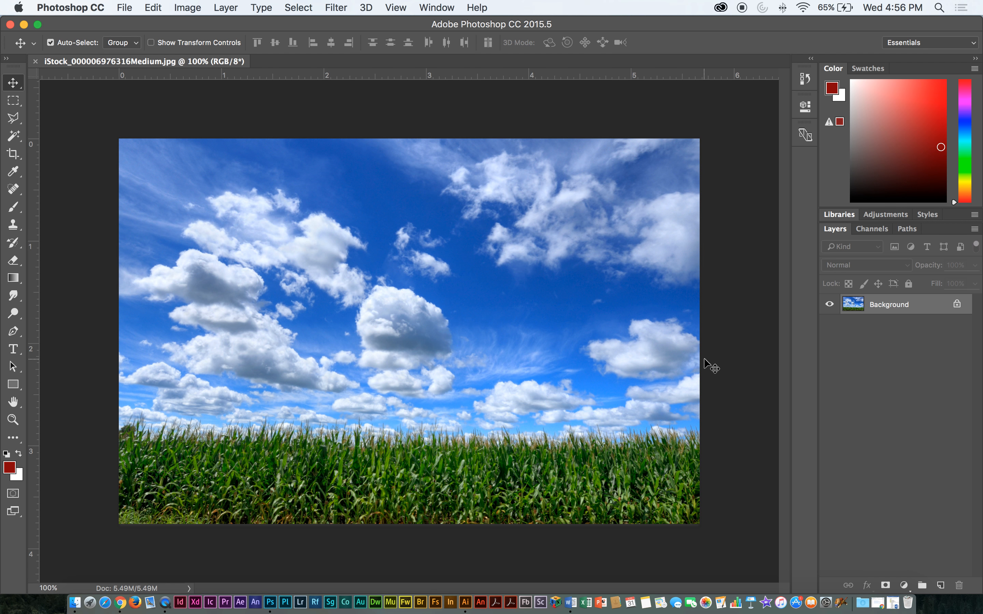
key("super+z")
key("super+z")
key("super+z")
key("super+z")
key("super+z")
key("super+z")
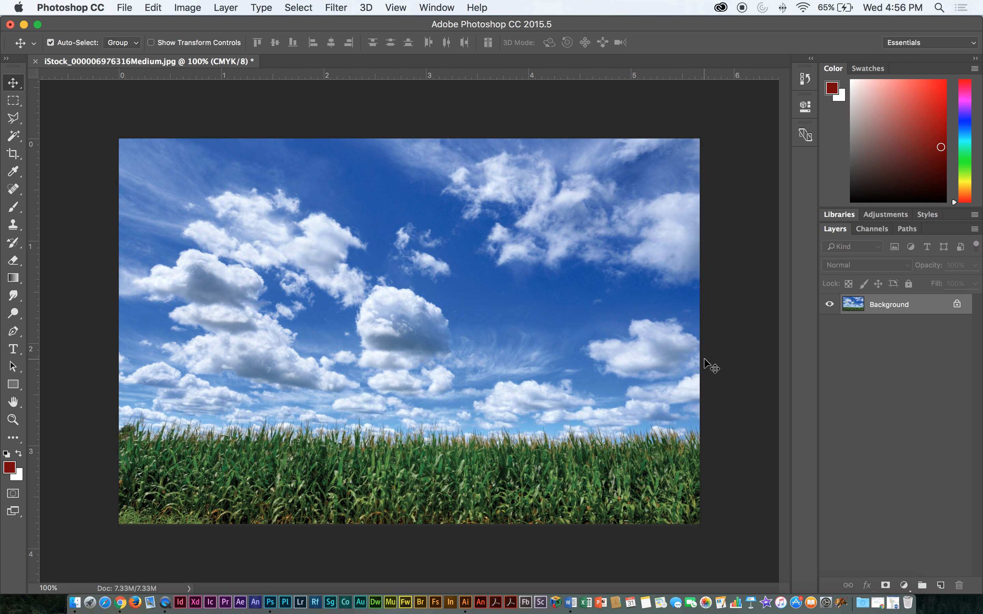
key("super+z")
key("super+z")
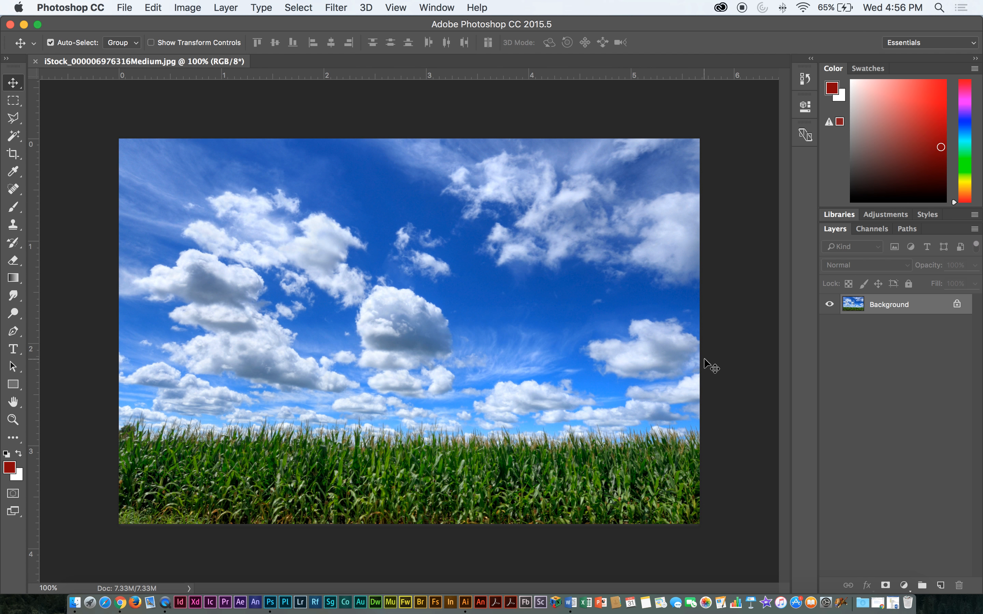
key("super+z")
key("super+z")
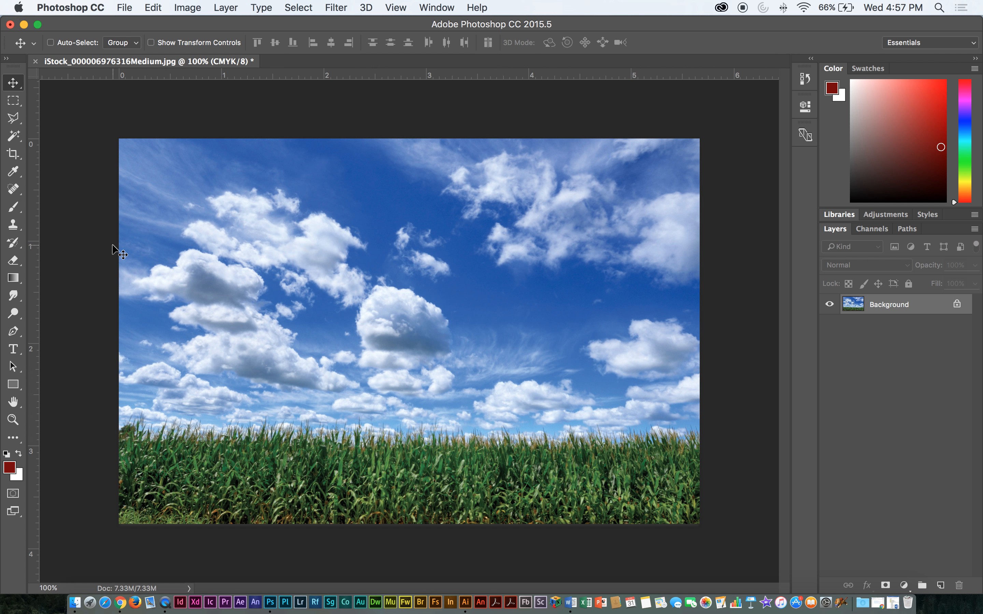
Try to move the locked Background layer with the Move tool, and dismiss the alert
left_click(15, 84)
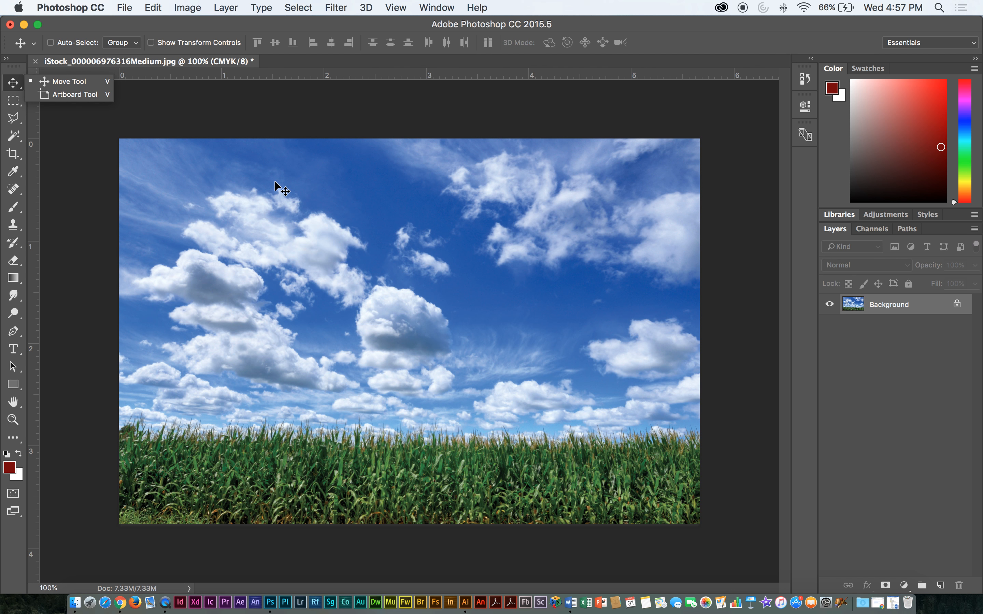
left_click_drag(519, 224, 381, 237)
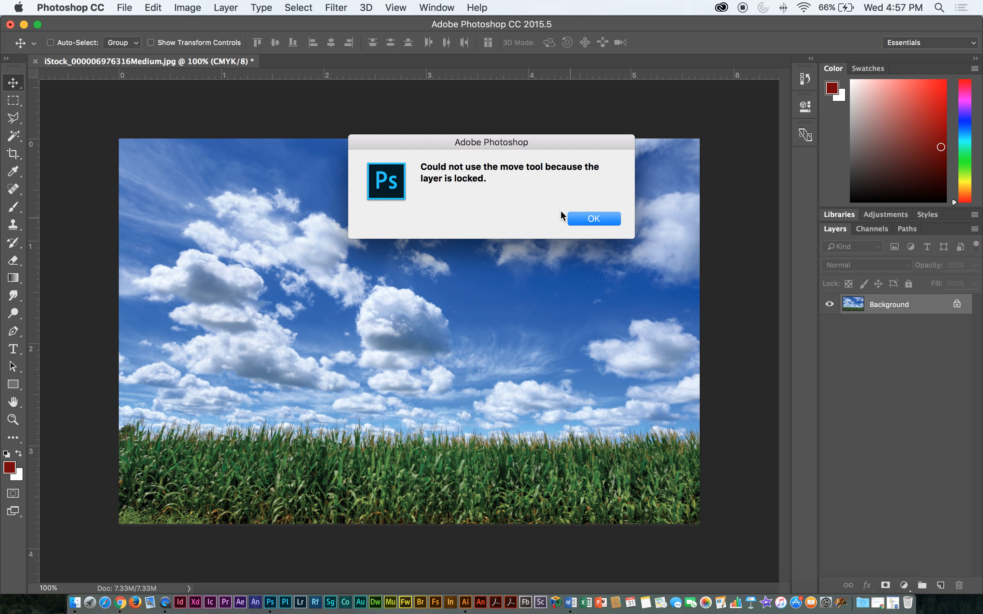
left_click(590, 219)
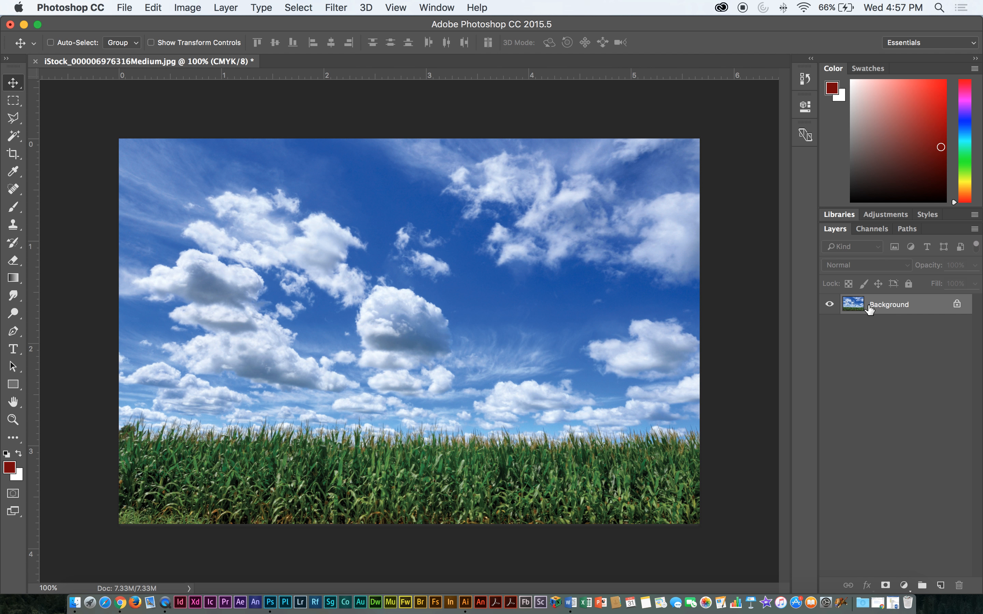
Convert the locked Background into a regular editable layer named "Background"
double_click(923, 308)
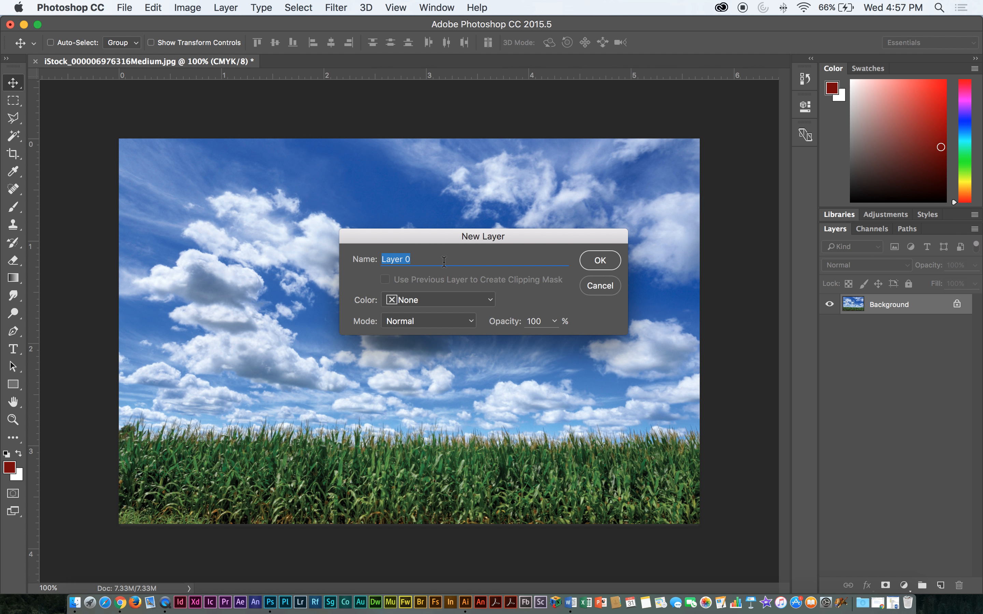
type("Background")
key("Return")
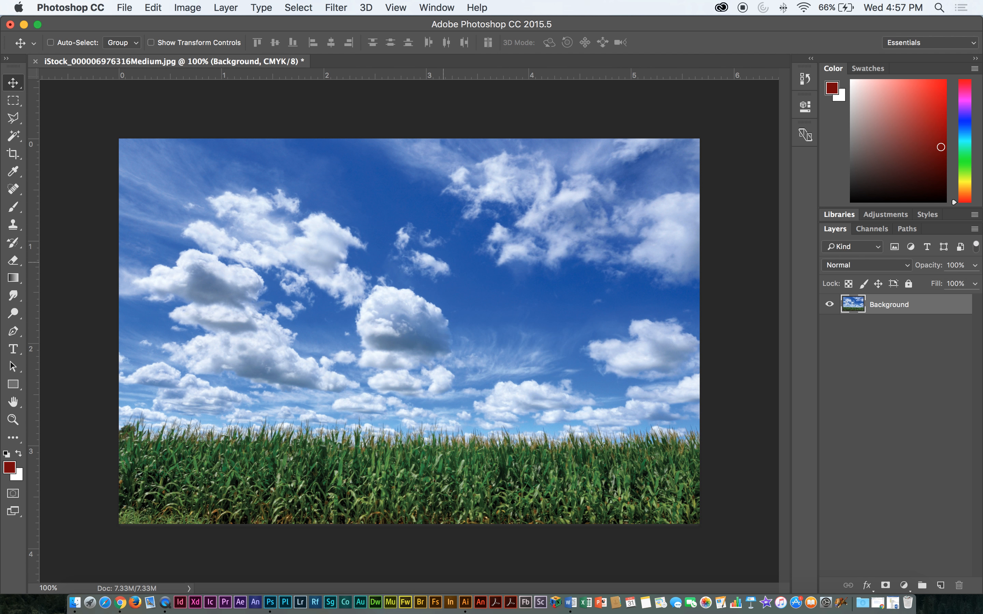
Rename the unlocked image layer as "Landscape"
double_click(897, 308)
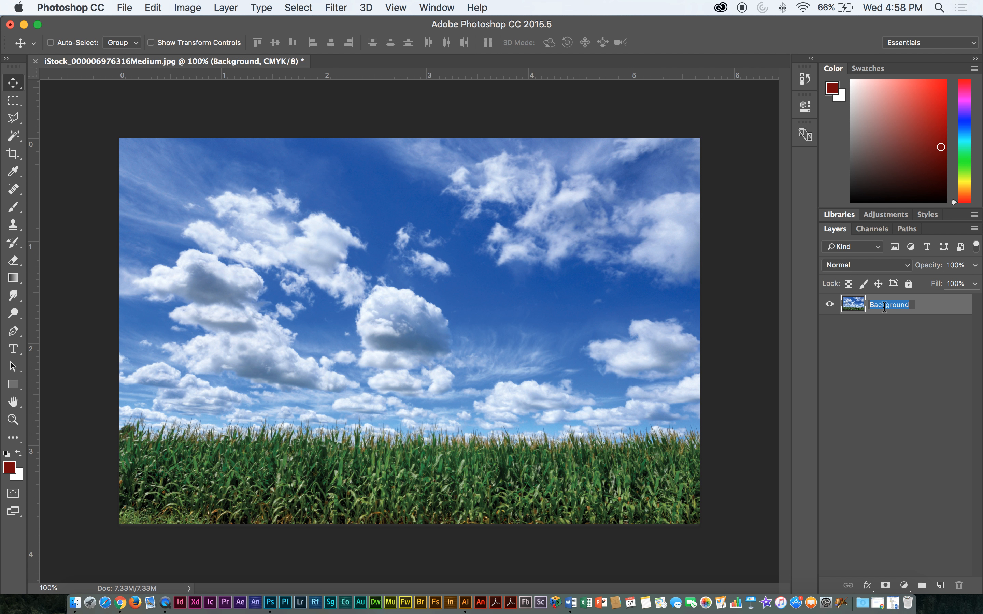
left_click(884, 307)
double_click(909, 306)
type("Landscape")
key("Return")
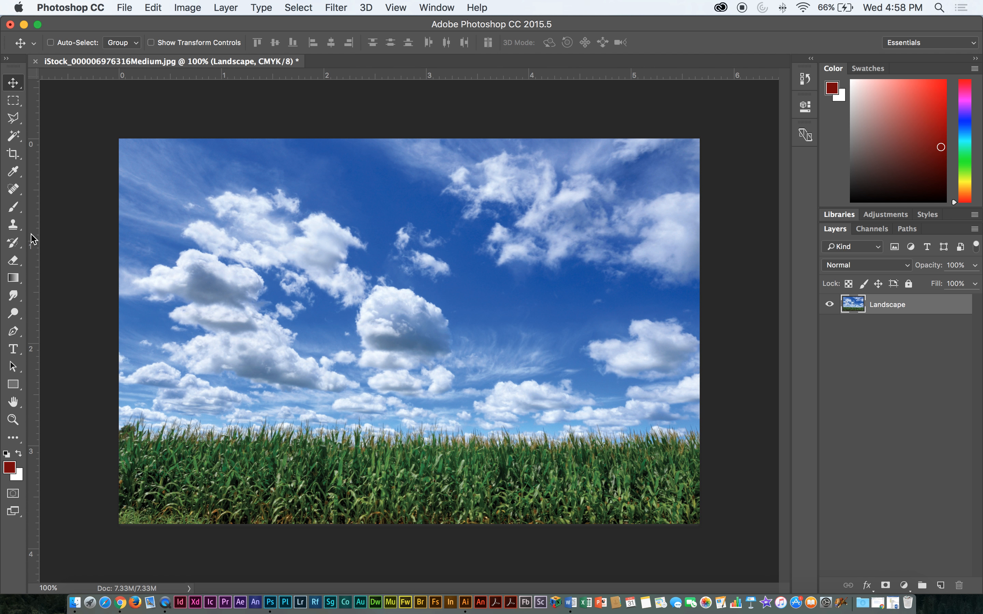
Examine the Move, Crop and Marquee tools, trying the Elliptical and Single Row Marquee variants before returning to the Rectangular Marquee
left_click(18, 88)
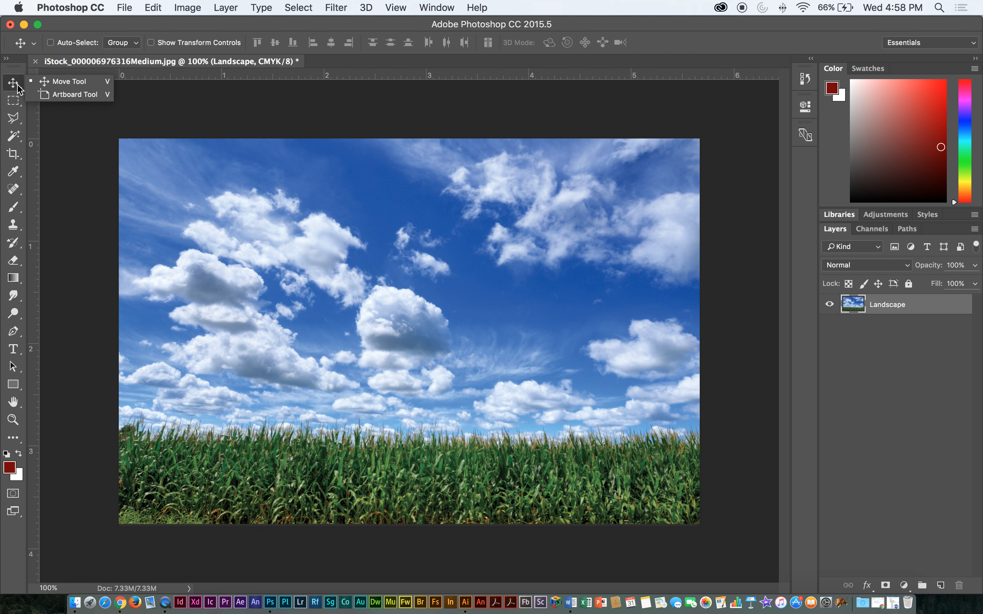
left_click(18, 89)
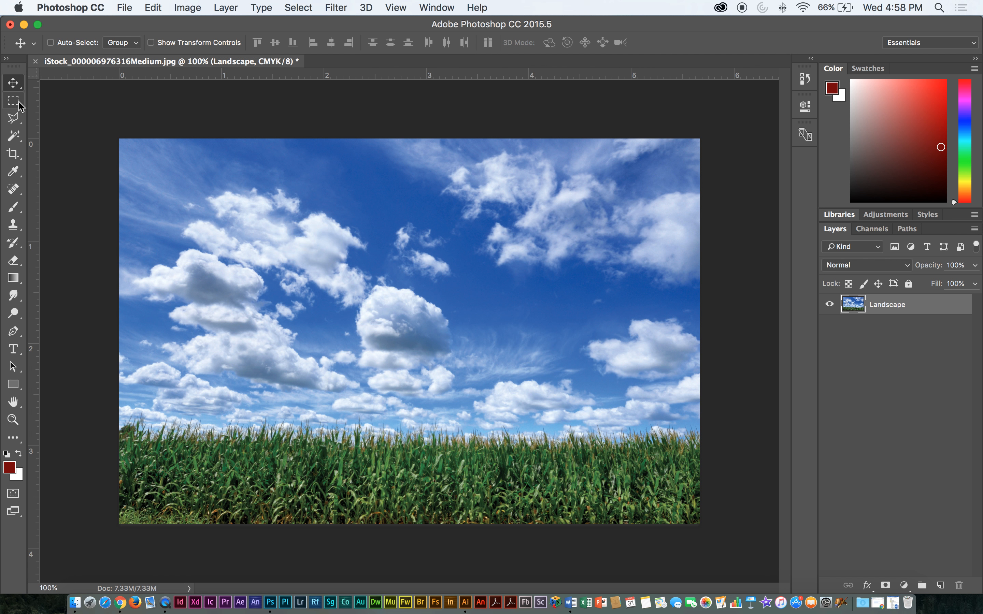
left_click(13, 155)
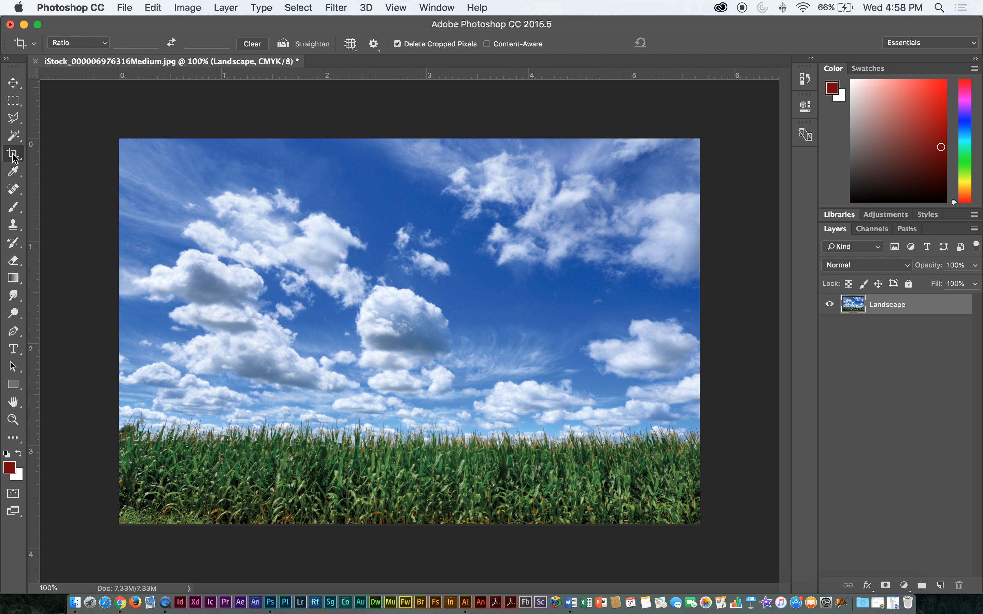
left_click(16, 101)
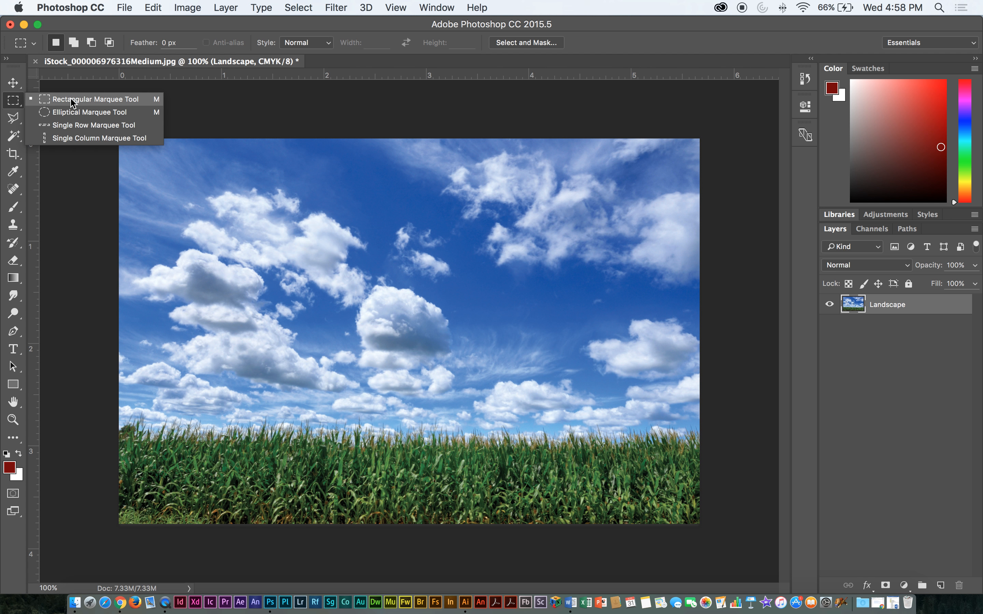
left_click(83, 113)
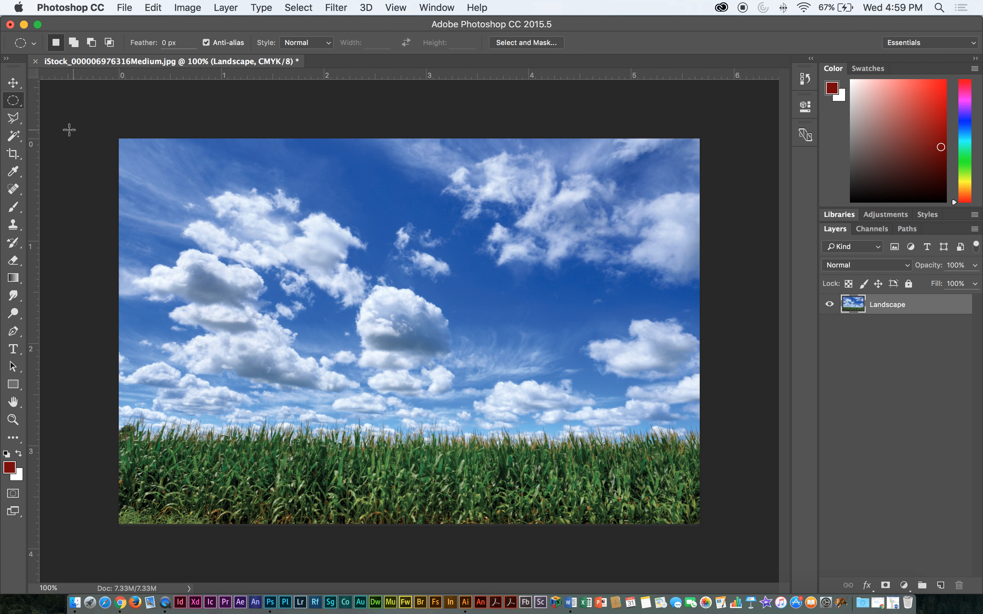
left_click(17, 102)
left_click(71, 113)
left_click(16, 99)
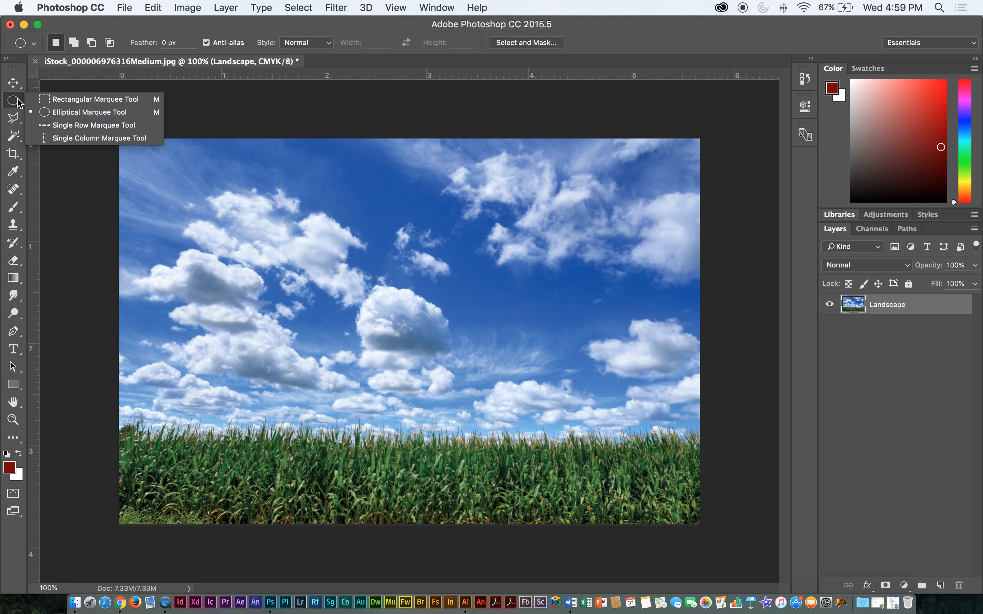
left_click(60, 125)
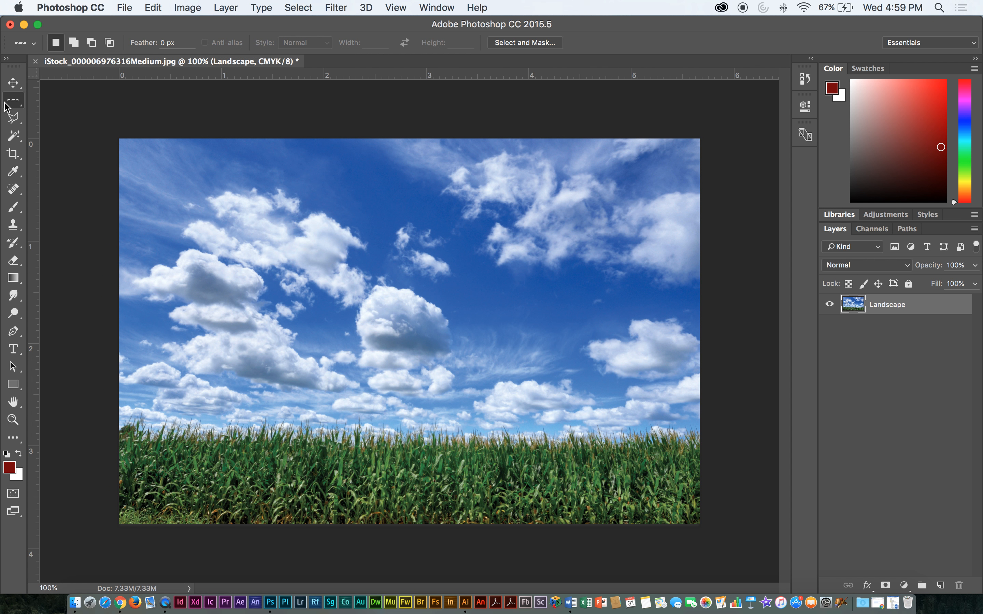
left_click_drag(13, 104, 57, 99)
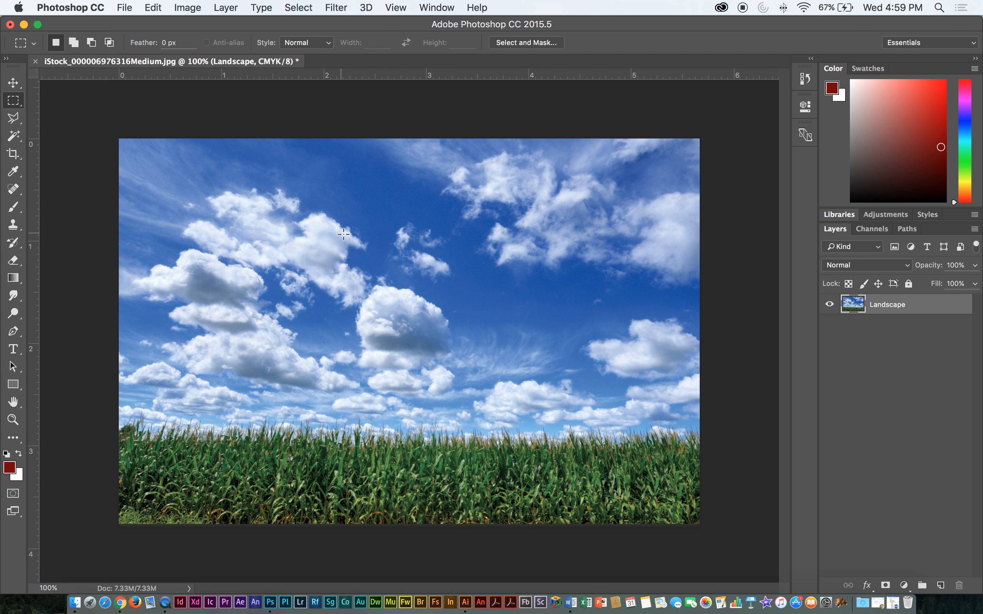
Select a square area about 2.2 inches wide over the clouds in the left half of the sky with the Rectangular Marquee tool
left_click_drag(15, 102, 57, 105)
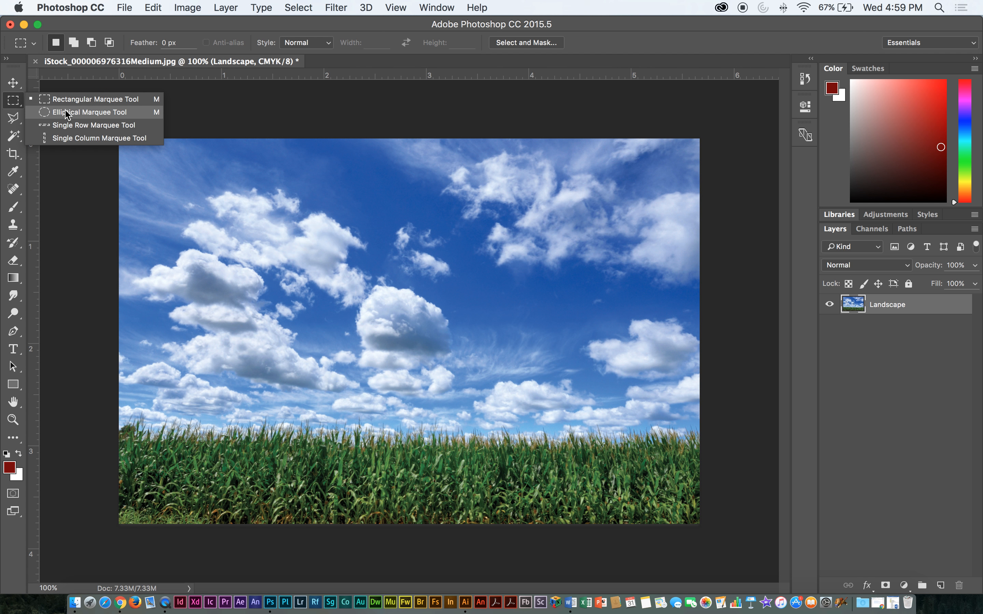
left_click(67, 100)
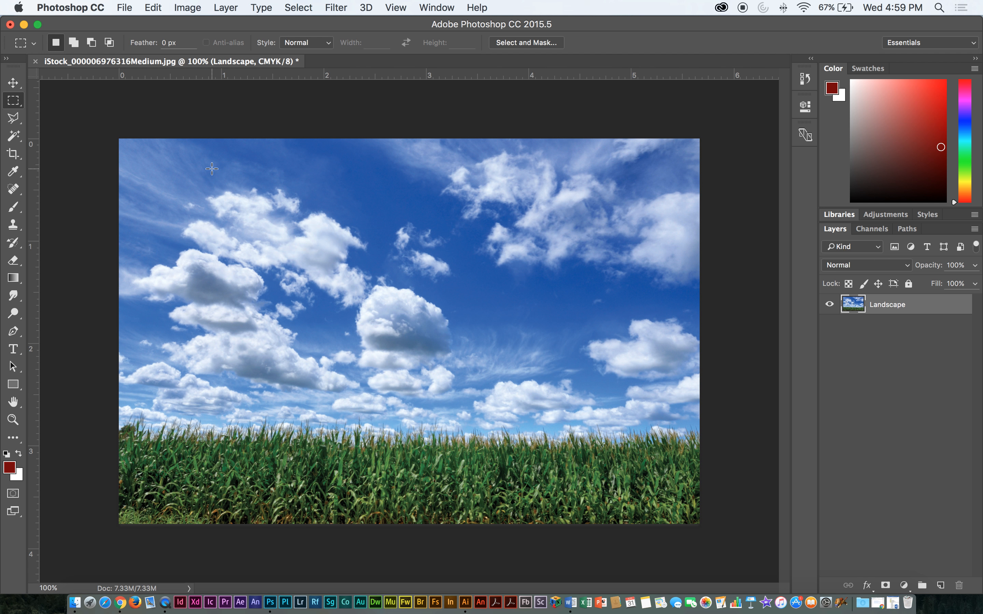
left_click_drag(211, 168, 496, 394)
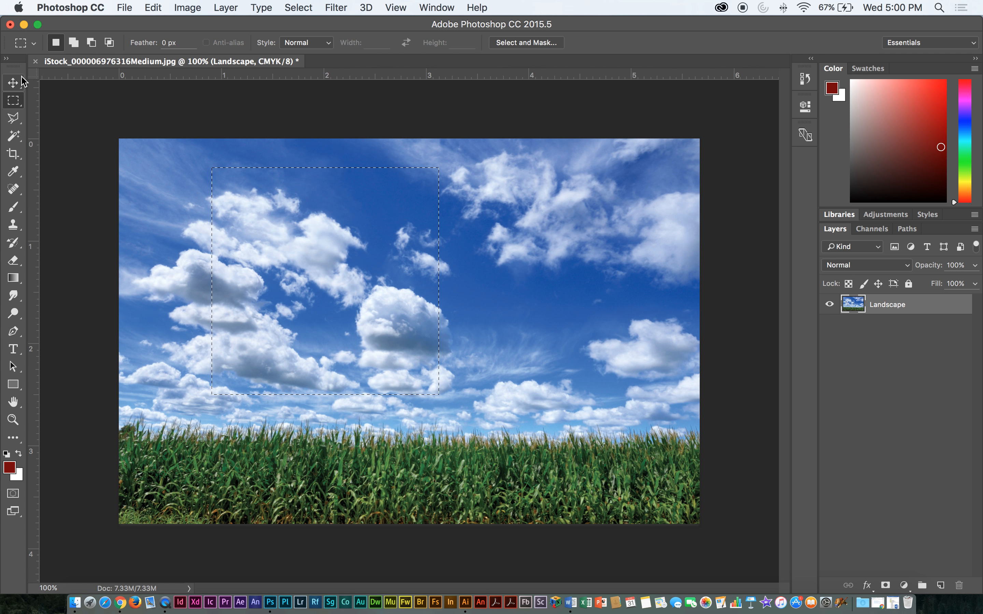
Move the selected square of sky down and to the right, and place a duplicate of it against the image's right edge
left_click(15, 85)
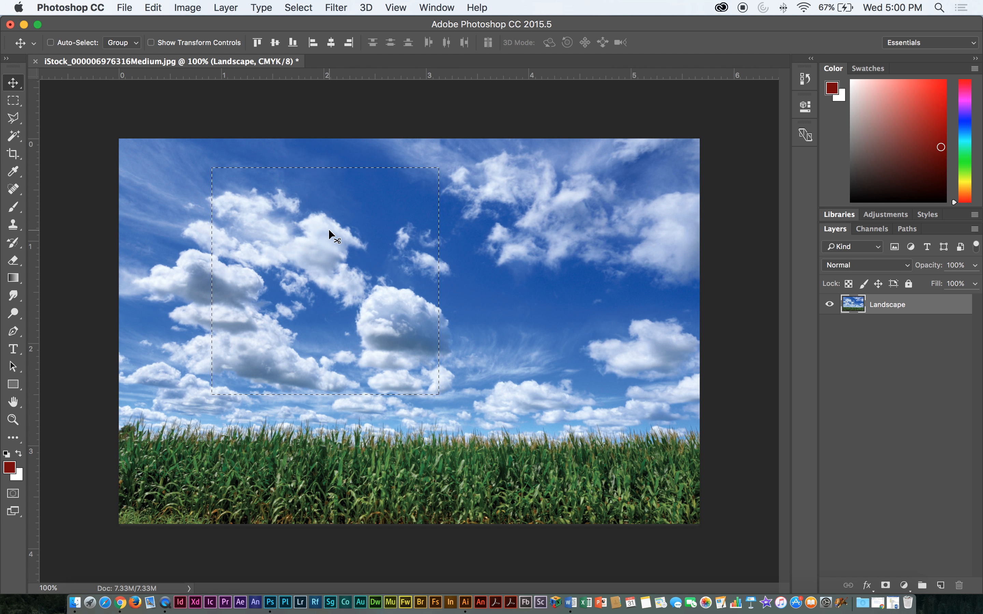
left_click_drag(326, 233, 376, 279)
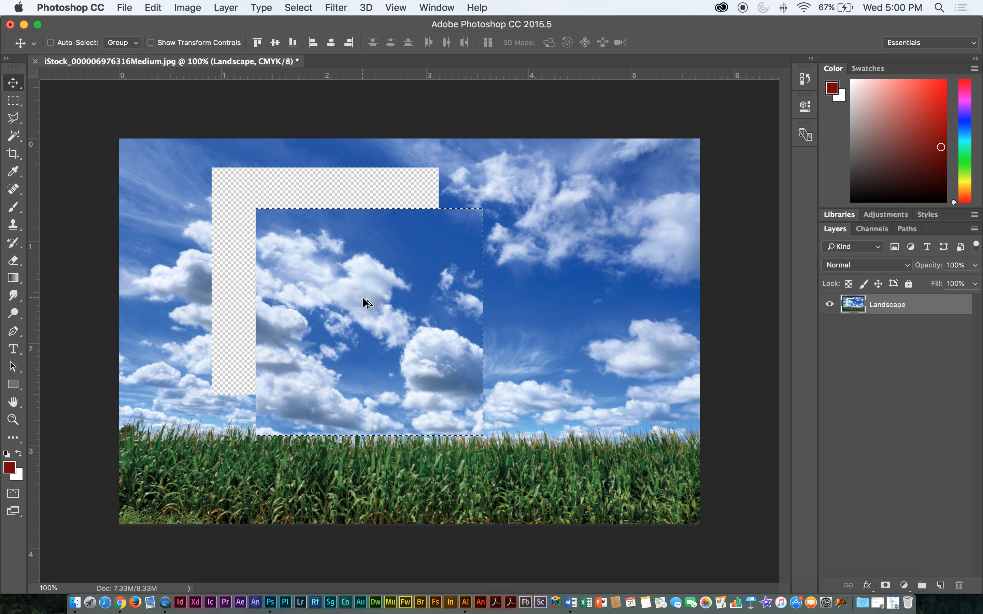
left_click_drag(355, 284, 578, 313)
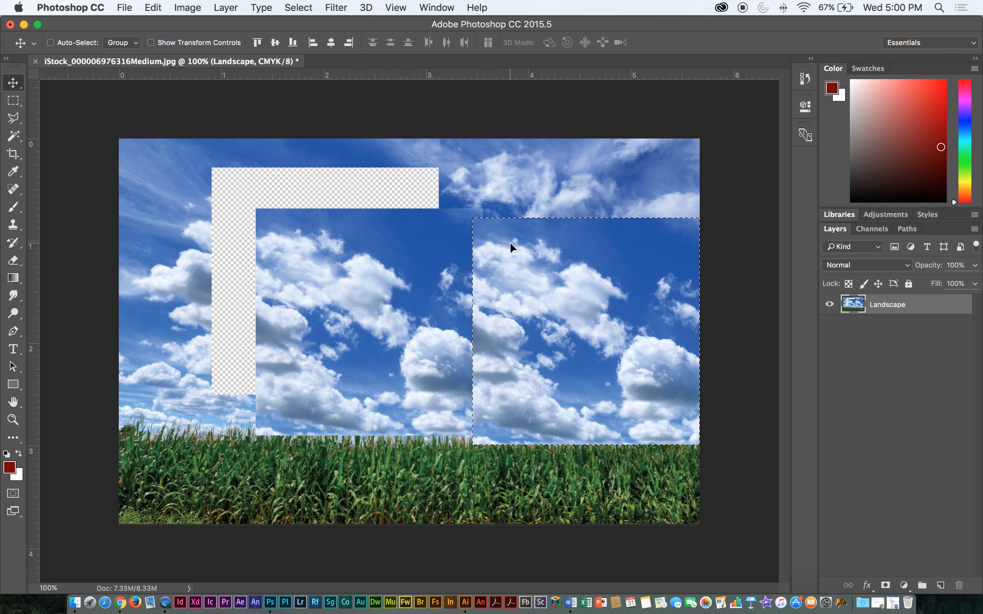
Revert the image to the Rectangular Marquee state in the history, undoing the duplicate and the move
left_click(805, 79)
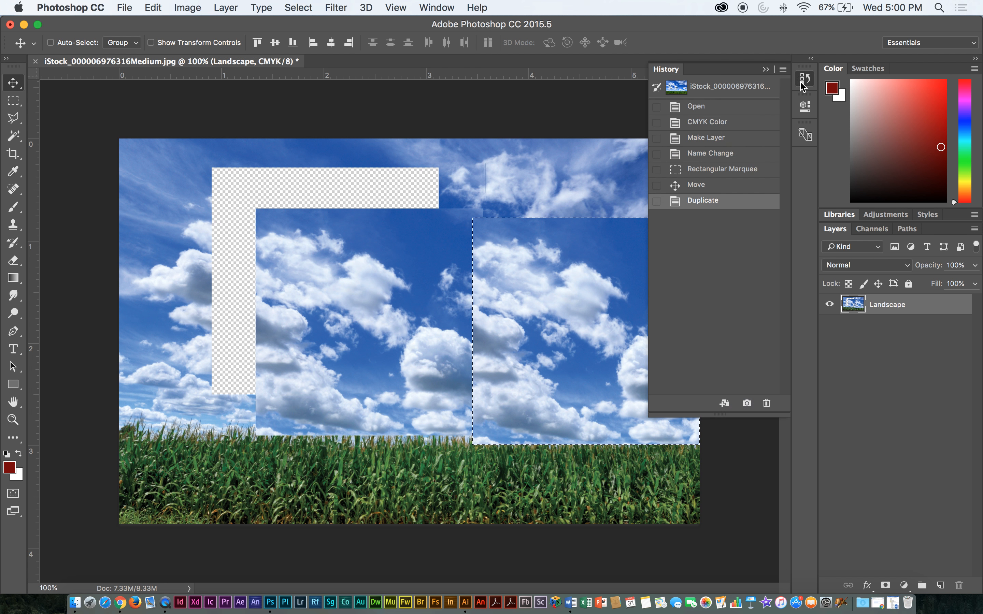
left_click(705, 188)
left_click(704, 171)
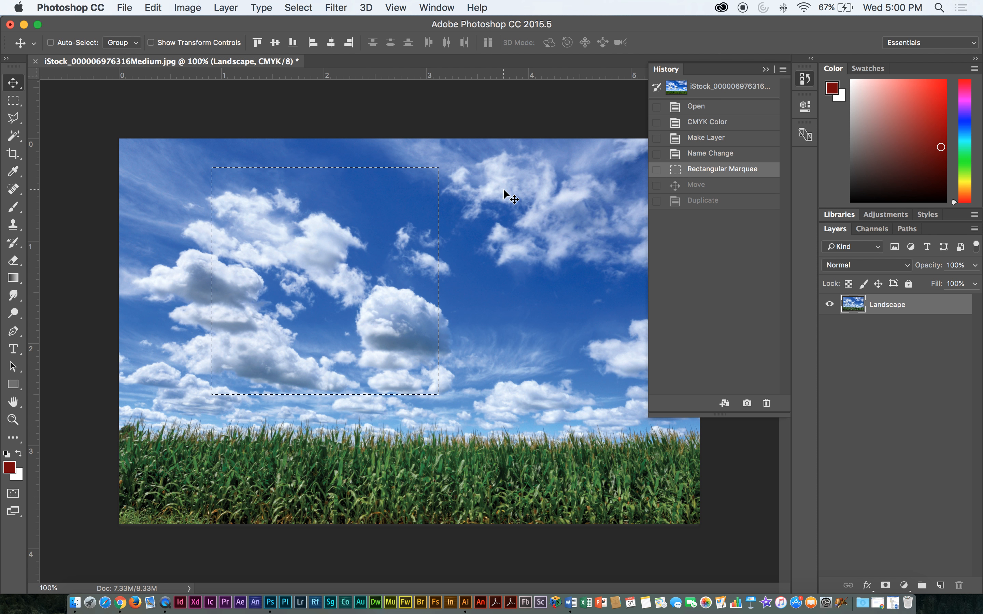
left_click(767, 71)
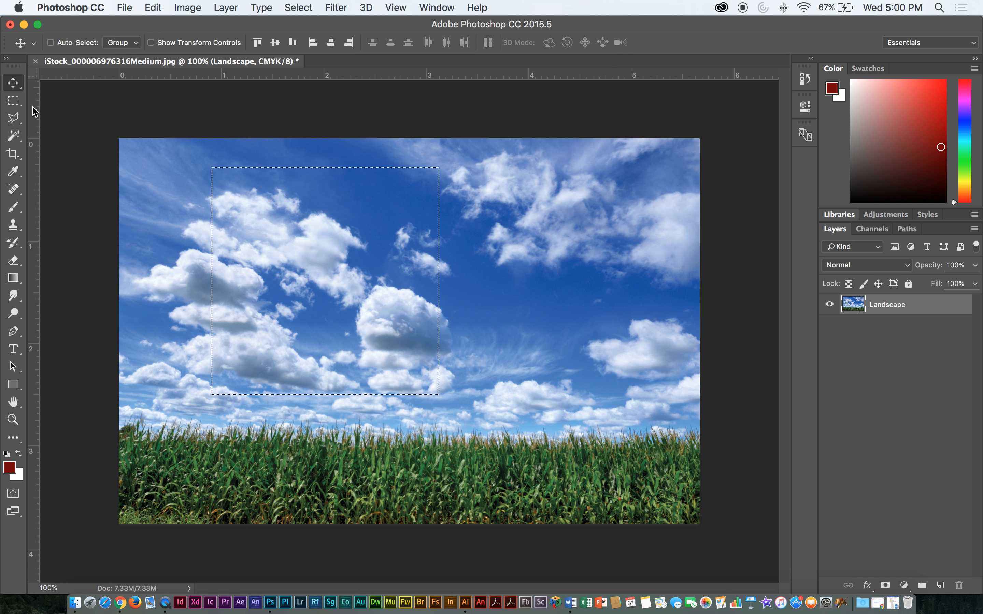
Switch the marquee to the Elliptical Marquee tool, and deselect the square sky area with the Move tool active
left_click(15, 105)
left_click_drag(14, 107, 40, 115)
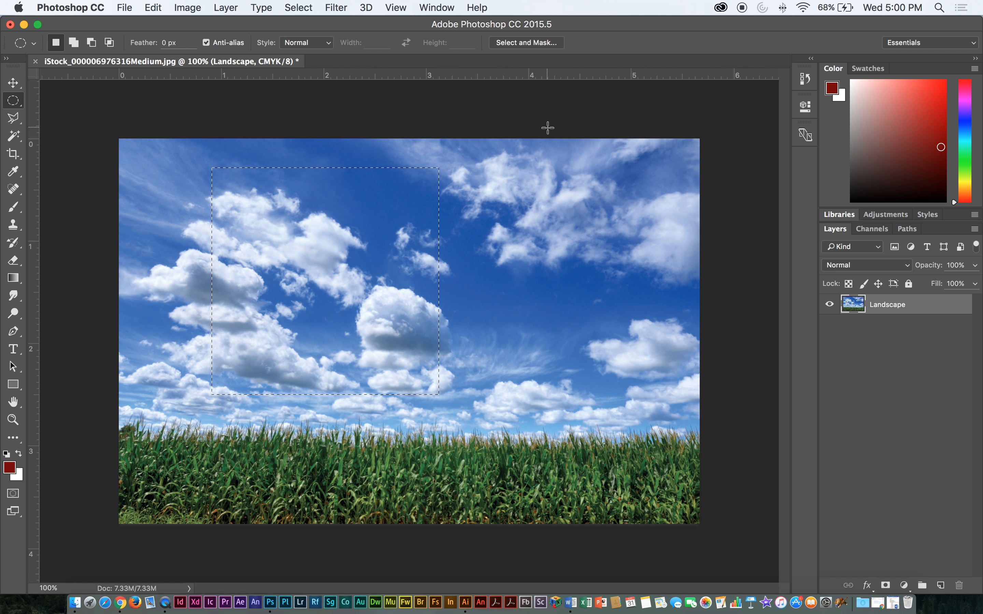
left_click(155, 4)
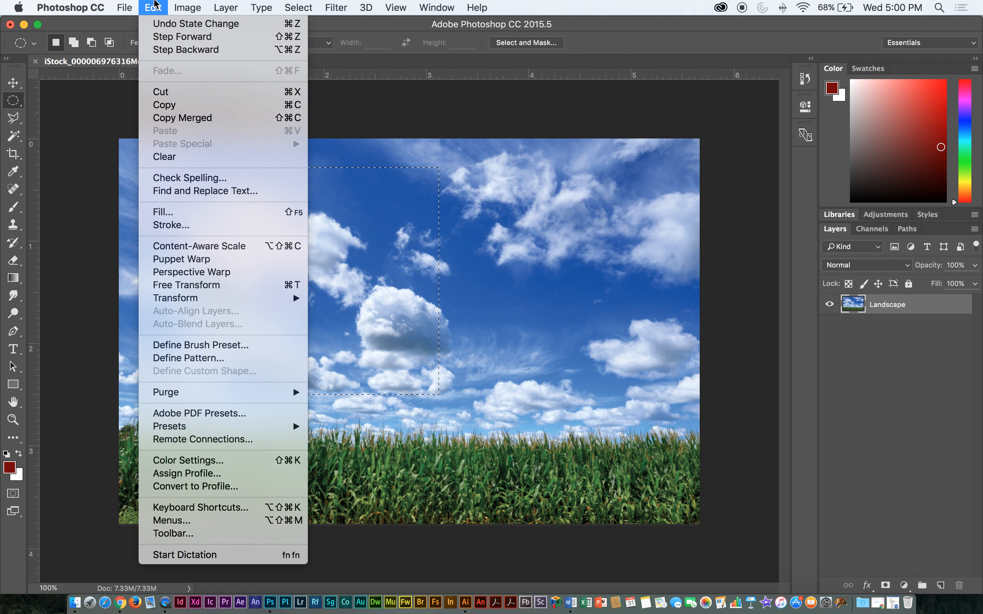
mouse_move(201, 4)
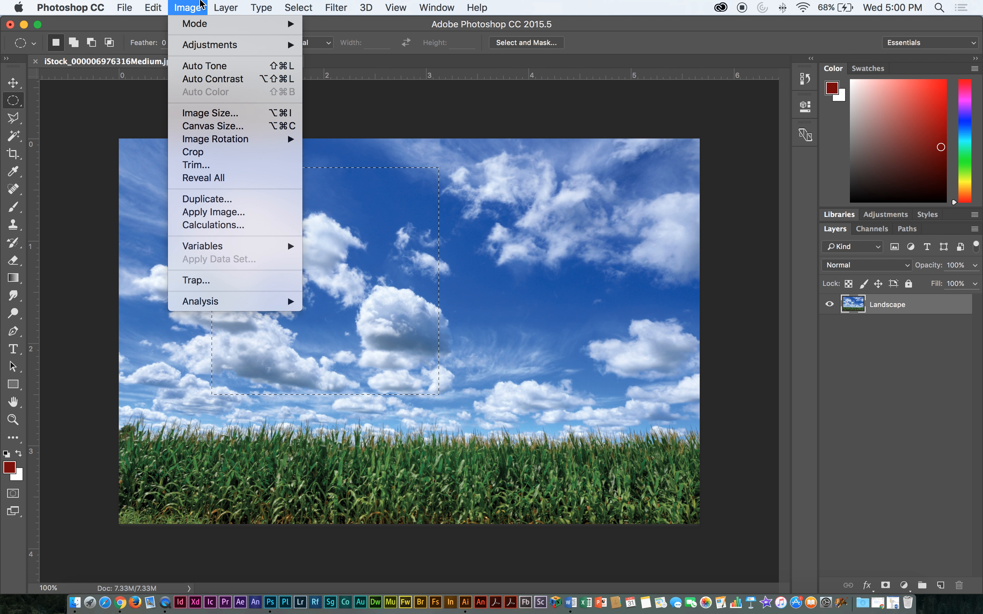
mouse_move(234, 4)
mouse_move(299, 6)
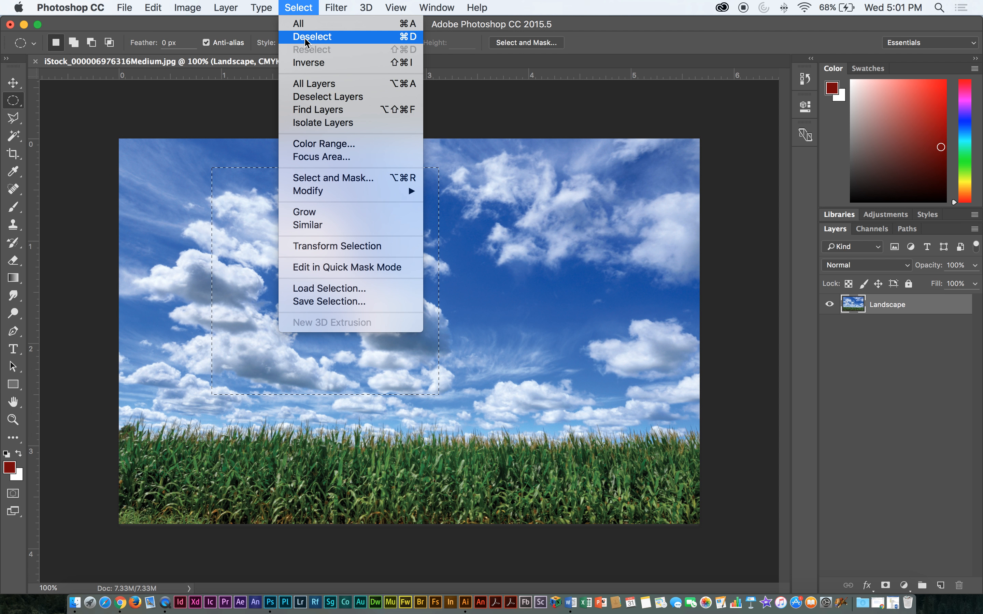
left_click(448, 117)
key("v")
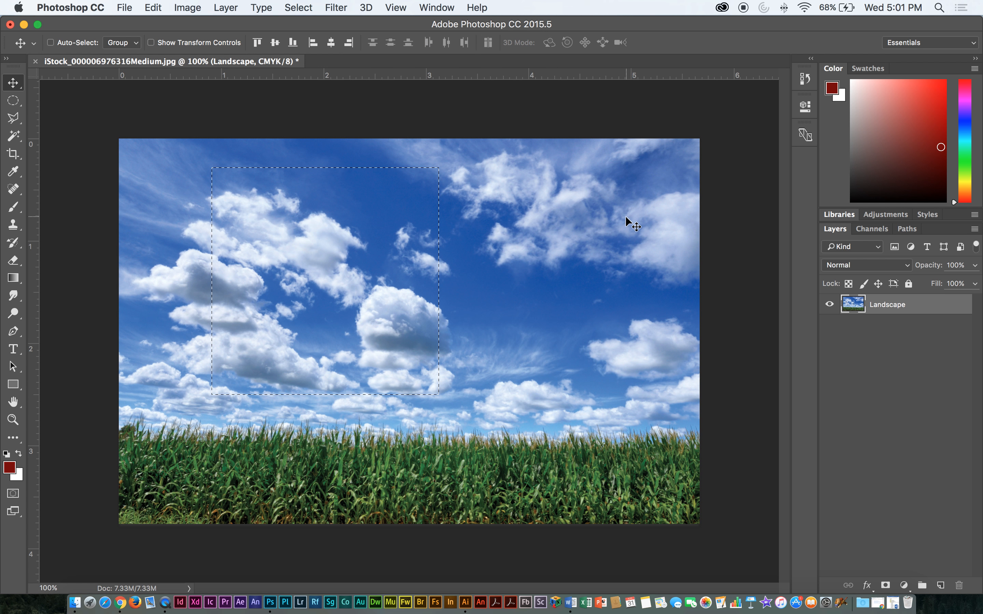
key("super+d")
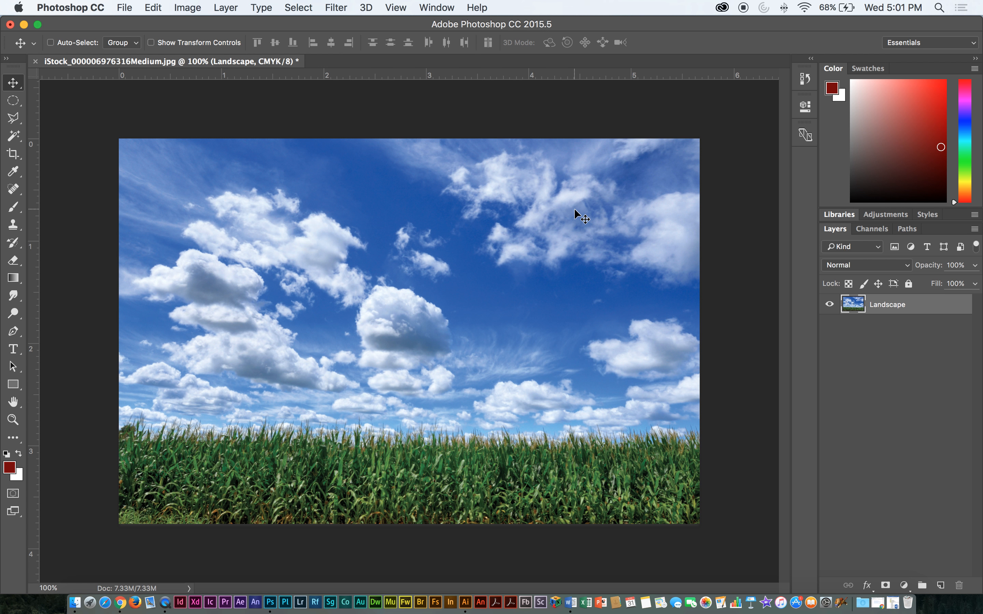
Select the entire Landscape layer area with the All selection command
left_click(298, 7)
mouse_move(344, 5)
mouse_move(310, 5)
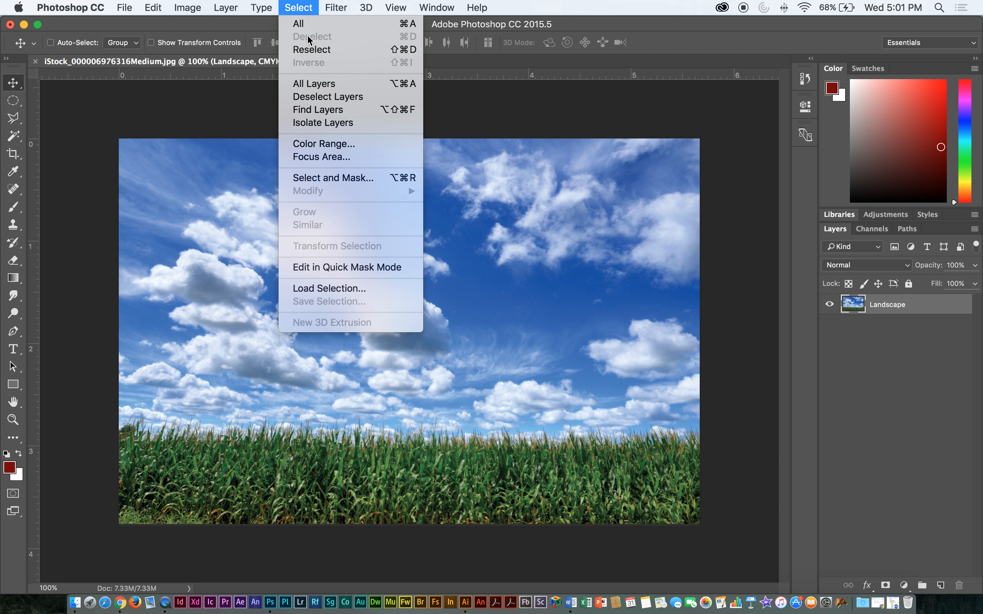
left_click(556, 113)
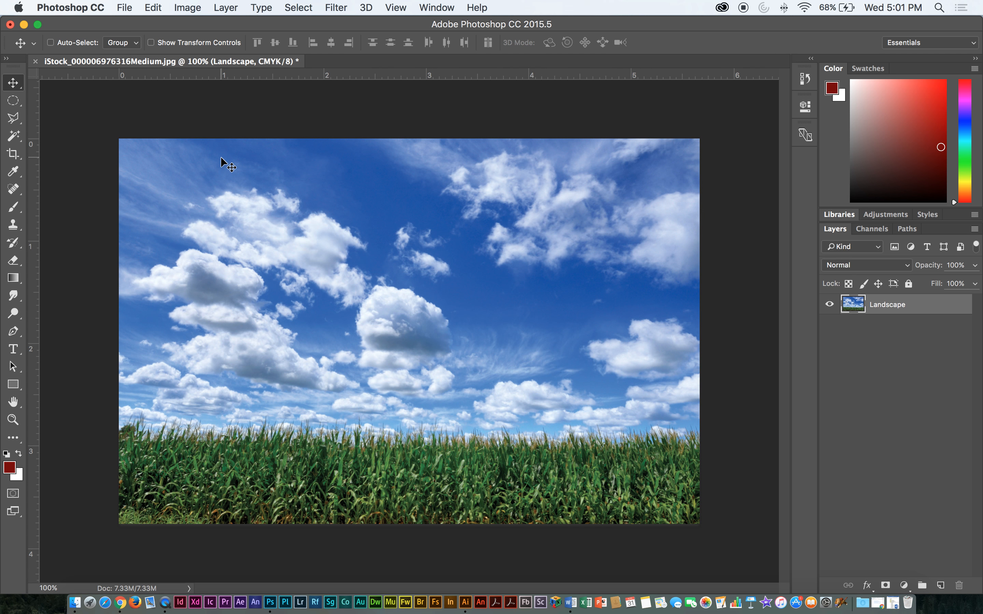
left_click(187, 7)
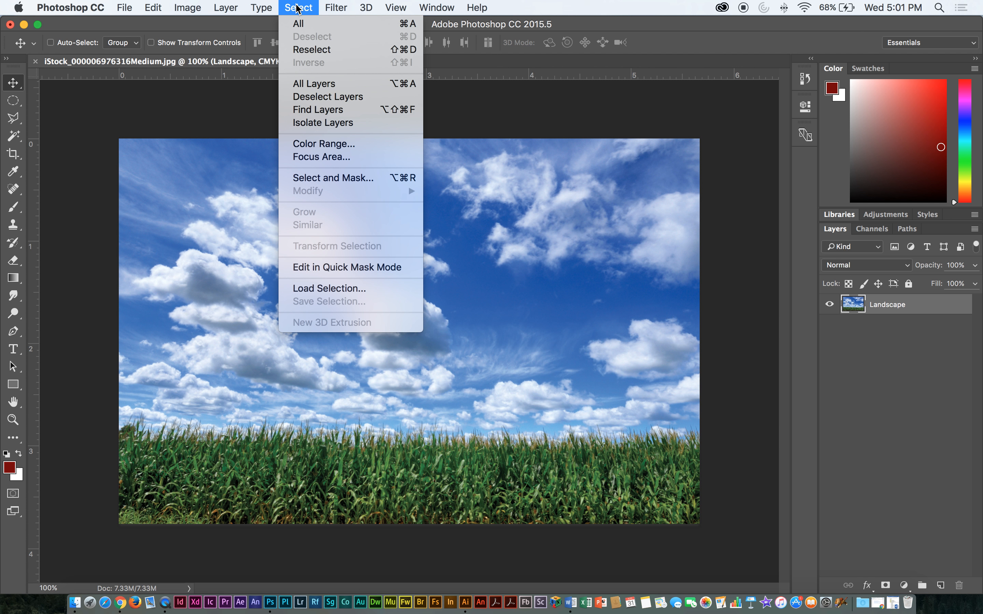
left_click(299, 23)
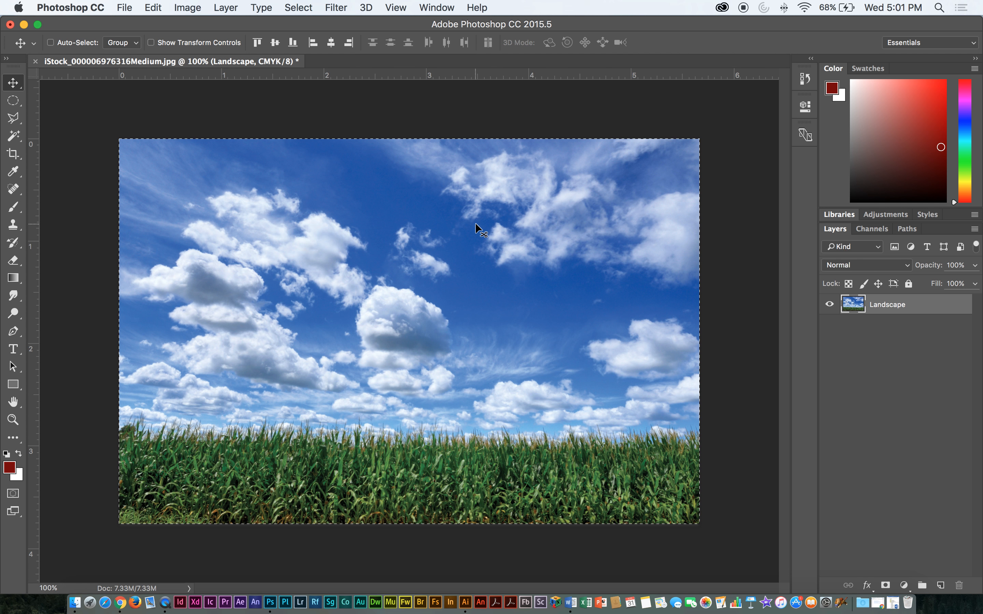
Move the fully selected image down and to the left, and clear both the move and the selection
left_click_drag(475, 222, 384, 269)
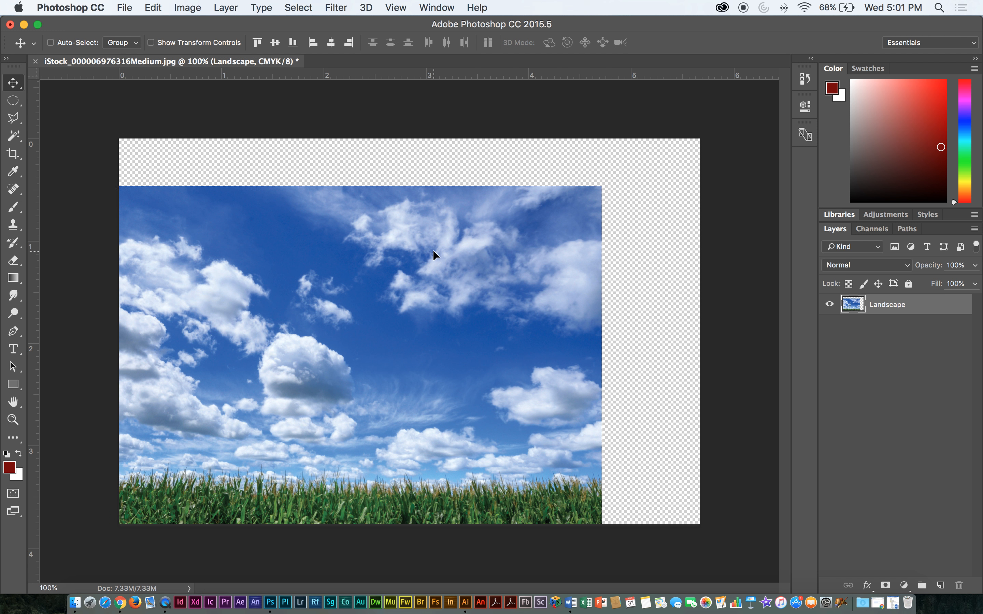
key("super+z")
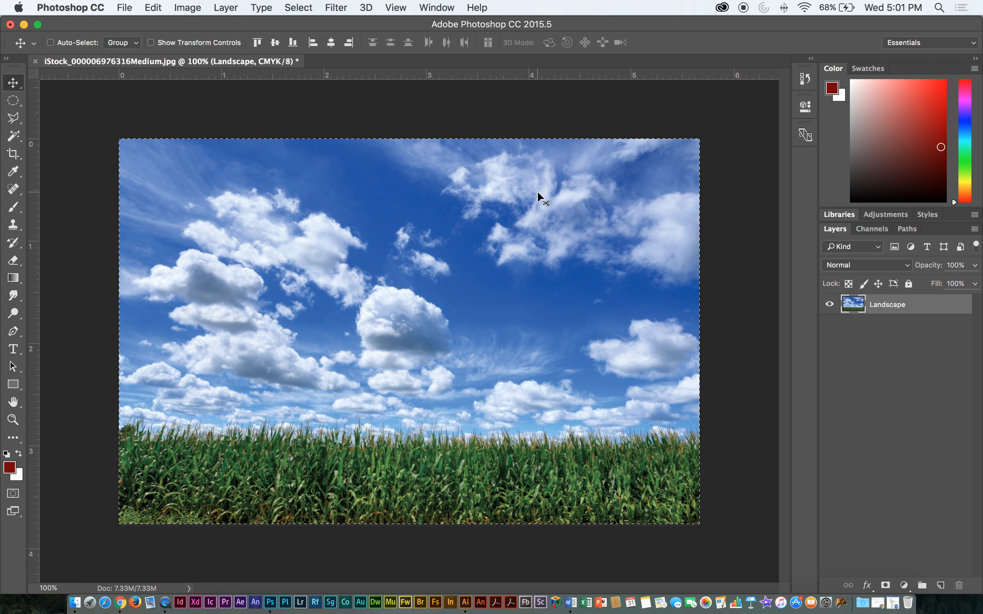
key("super+d")
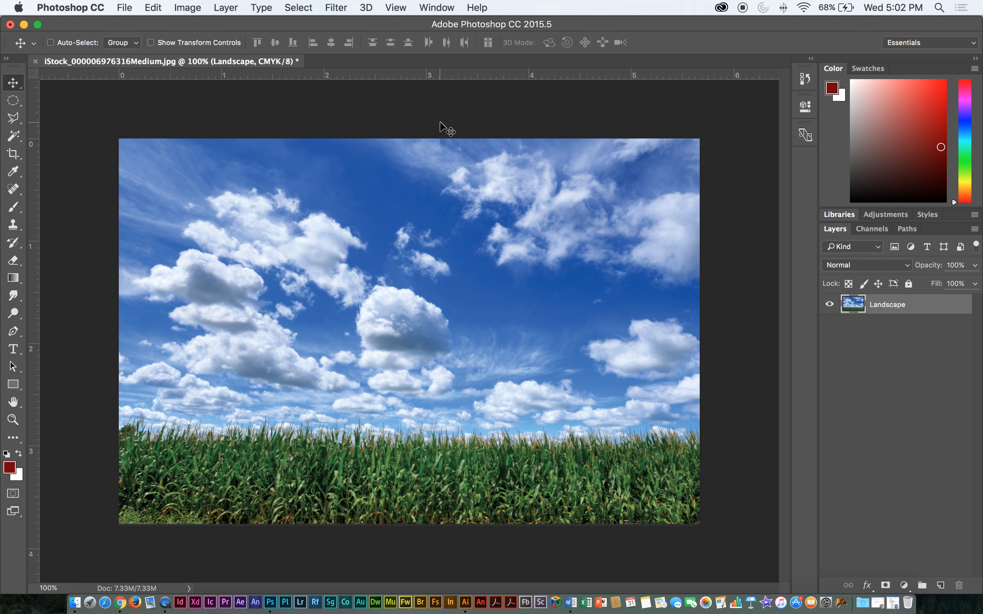
Select an irregular area about 1.5 inches wide over the left clouds with the Lasso tool, adding further freehand areas to it
left_click(14, 119)
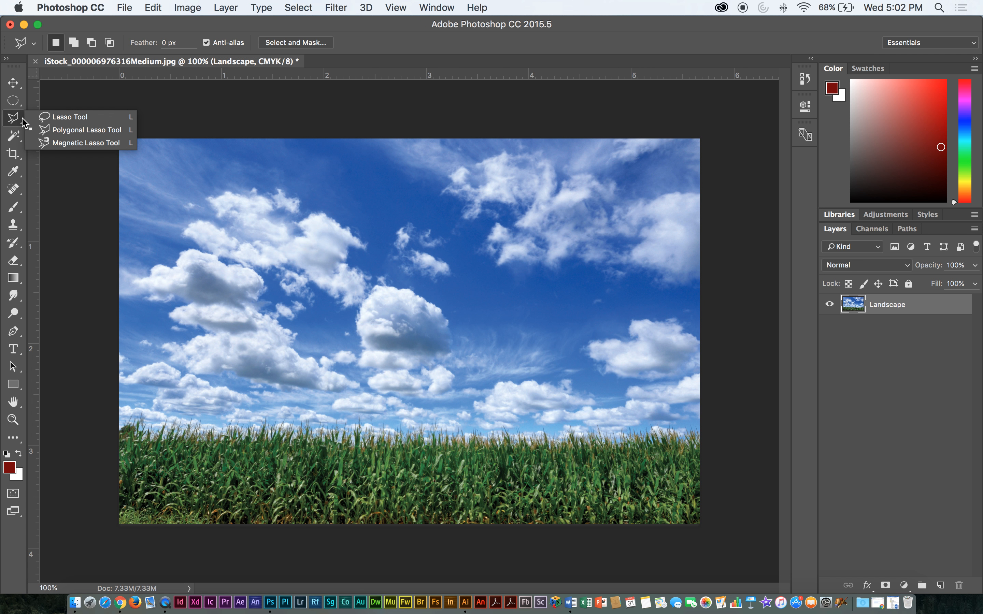
left_click(64, 118)
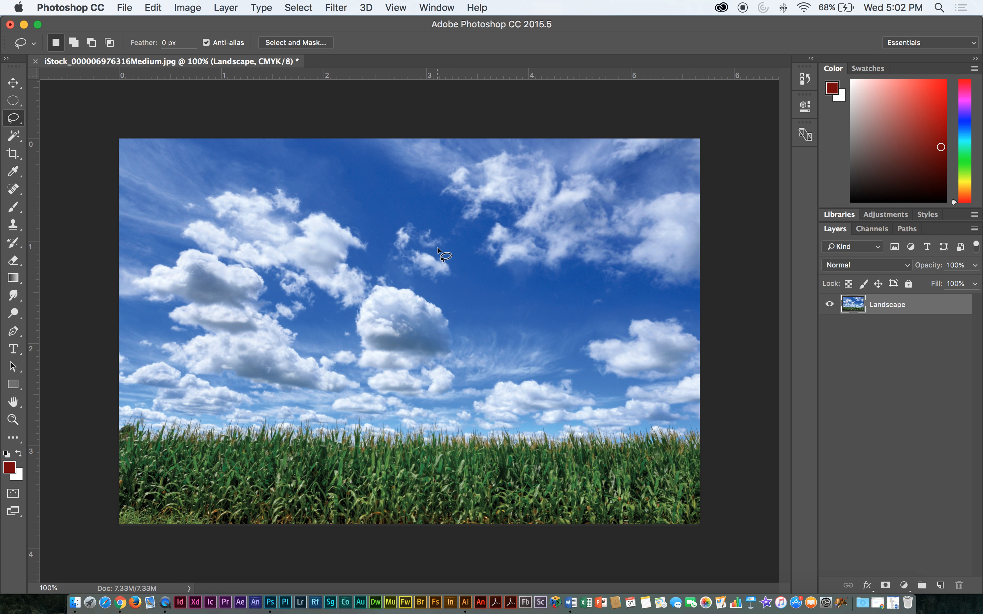
mouse_move(429, 236)
left_mouse_down()
mouse_move(355, 207)
mouse_move(303, 261)
mouse_move(413, 338)
mouse_move(486, 315)
mouse_move(552, 331)
mouse_move(556, 371)
mouse_move(582, 369)
mouse_move(573, 287)
mouse_move(447, 286)
mouse_move(406, 215)
left_mouse_up()
mouse_move(224, 249)
left_mouse_down()
mouse_move(185, 345)
mouse_move(320, 331)
mouse_move(232, 249)
mouse_move(208, 243)
mouse_move(206, 269)
left_mouse_up()
key("shift")
key("shift")
mouse_move(314, 215)
left_mouse_down()
mouse_move(285, 212)
mouse_move(256, 220)
mouse_move(242, 260)
mouse_move(260, 285)
mouse_move(299, 290)
mouse_move(335, 266)
mouse_move(291, 209)
left_mouse_up()
Move the lassoed clouds slightly down and to the right, and clear both the move and the selection
key("v")
left_click_drag(285, 253, 296, 285)
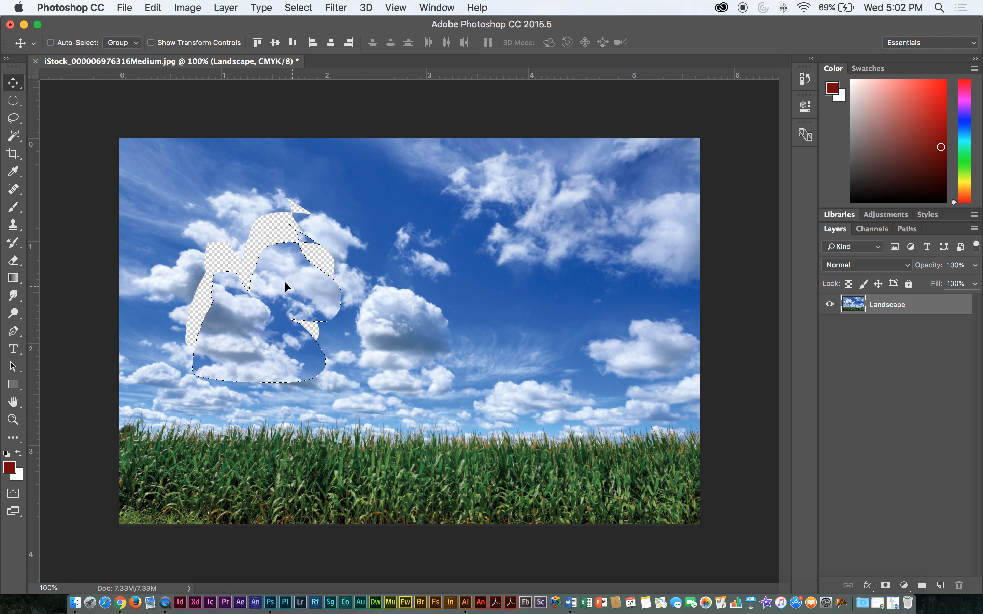
key("super+alt+z")
key("super+alt+z")
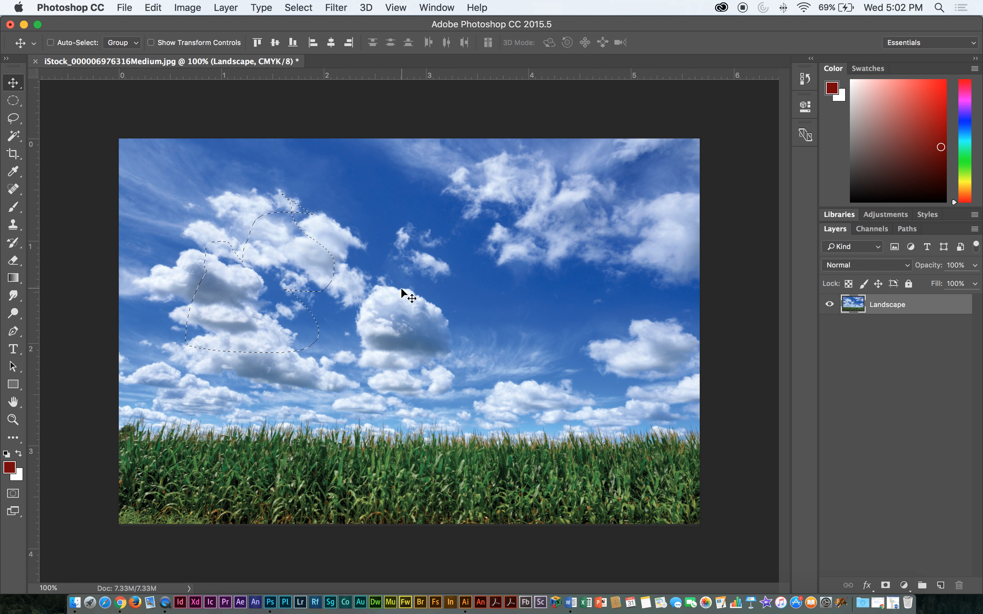
key("super+d")
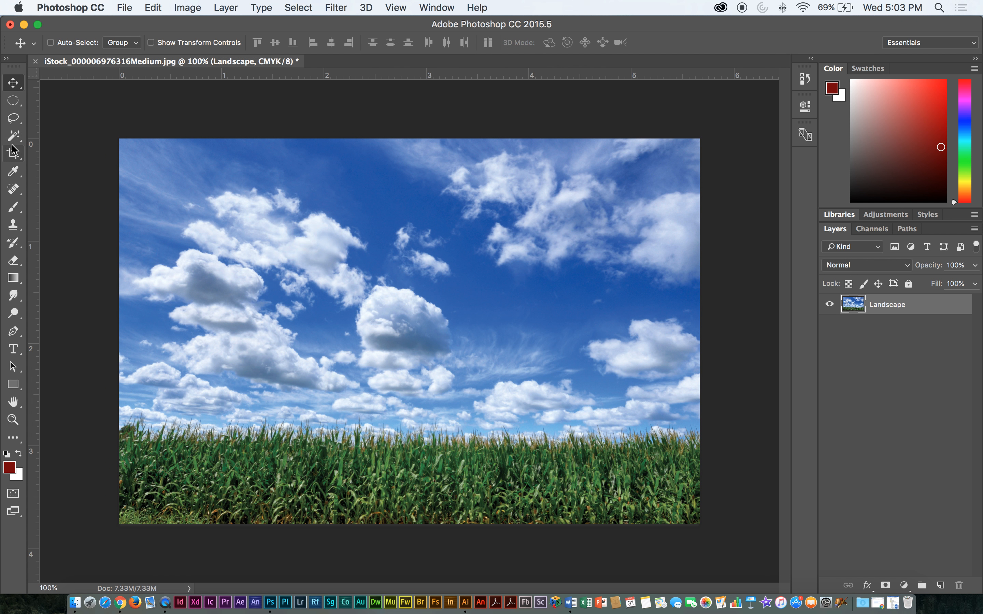
Select the whole cornfield and the low strip of sky above it with a loose freehand Lasso outline
left_click(13, 120)
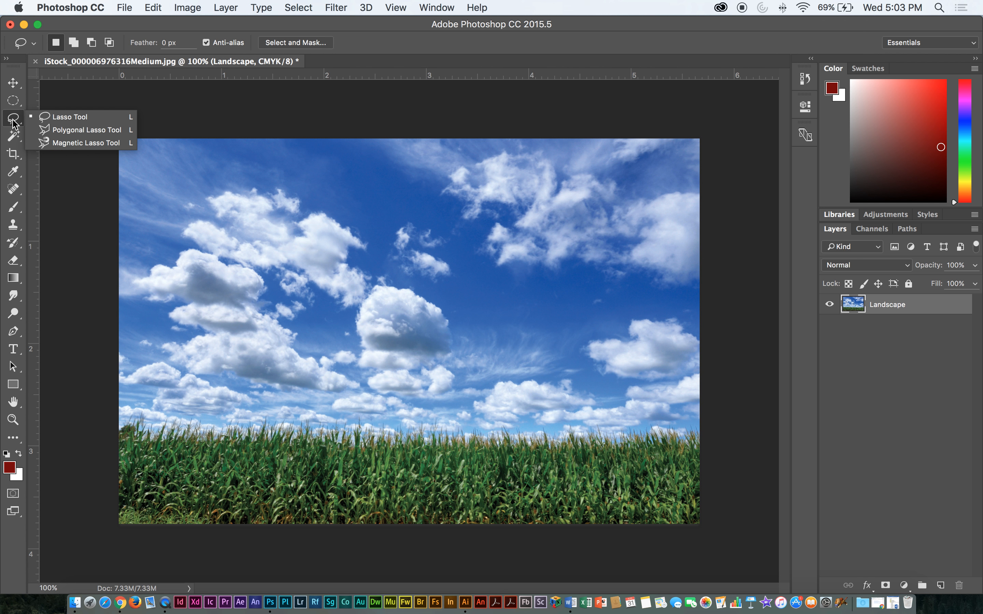
left_click(51, 121)
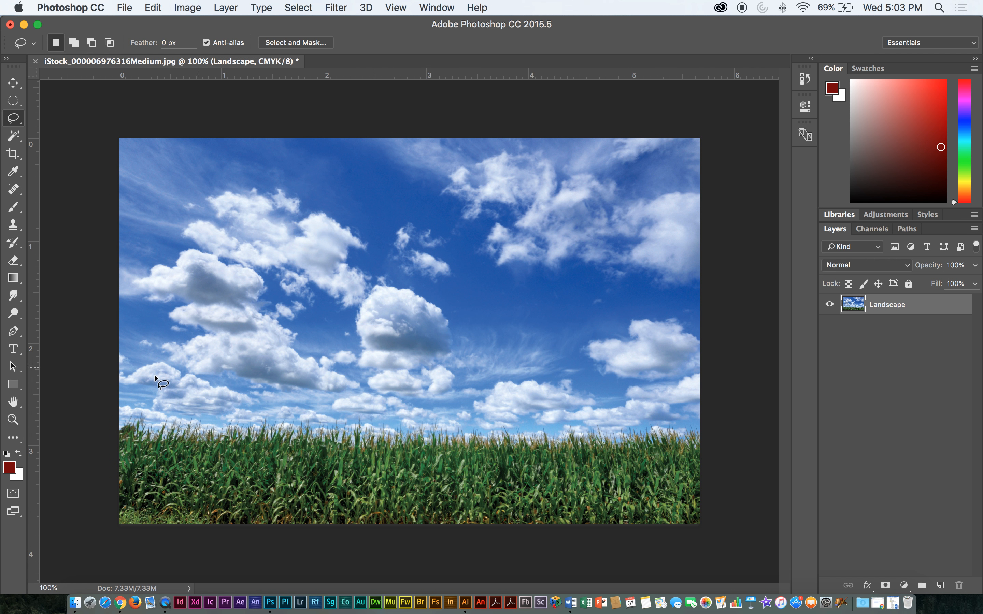
mouse_move(75, 410)
left_mouse_down()
mouse_move(264, 375)
mouse_move(561, 371)
mouse_move(741, 410)
mouse_move(736, 489)
mouse_move(700, 536)
mouse_move(393, 558)
mouse_move(125, 556)
mouse_move(3, 524)
mouse_move(4, 356)
left_mouse_up()
Try a Selective Color adjustment on the selected cornfield with the Greens' Cyan at -100%, and discard it
left_click(154, 6)
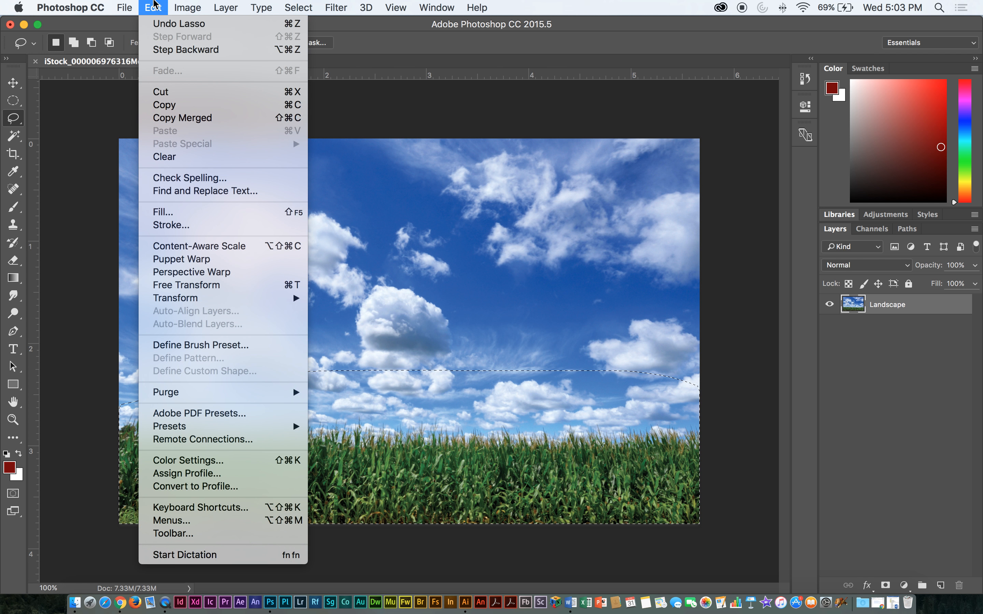
mouse_move(188, 4)
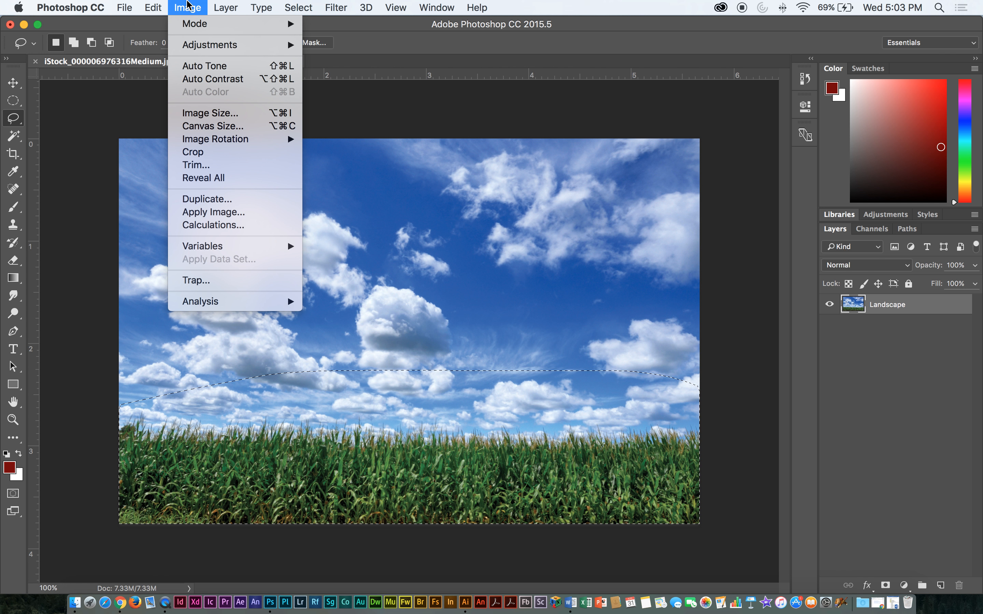
mouse_move(338, 6)
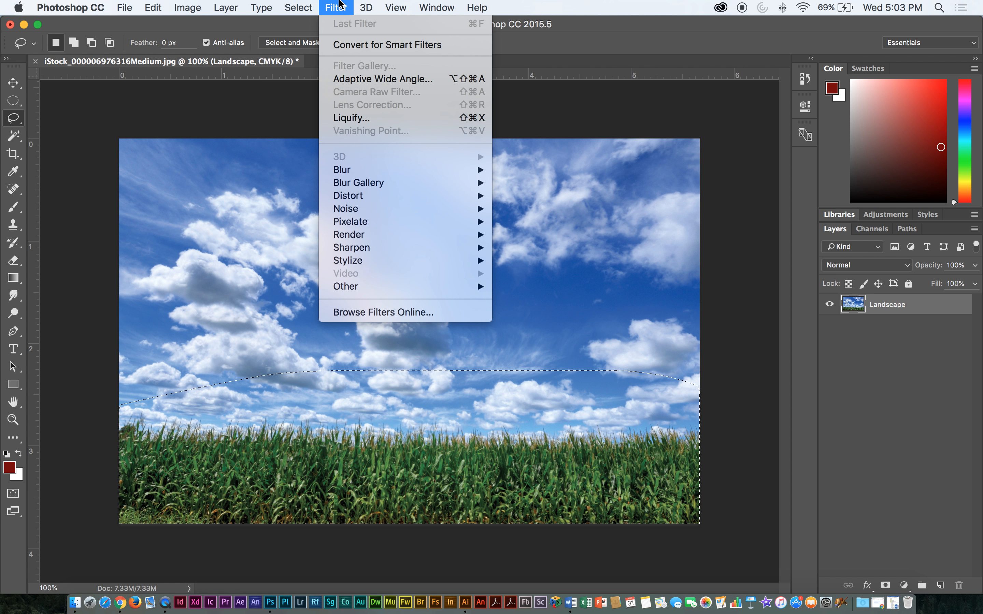
mouse_move(209, 45)
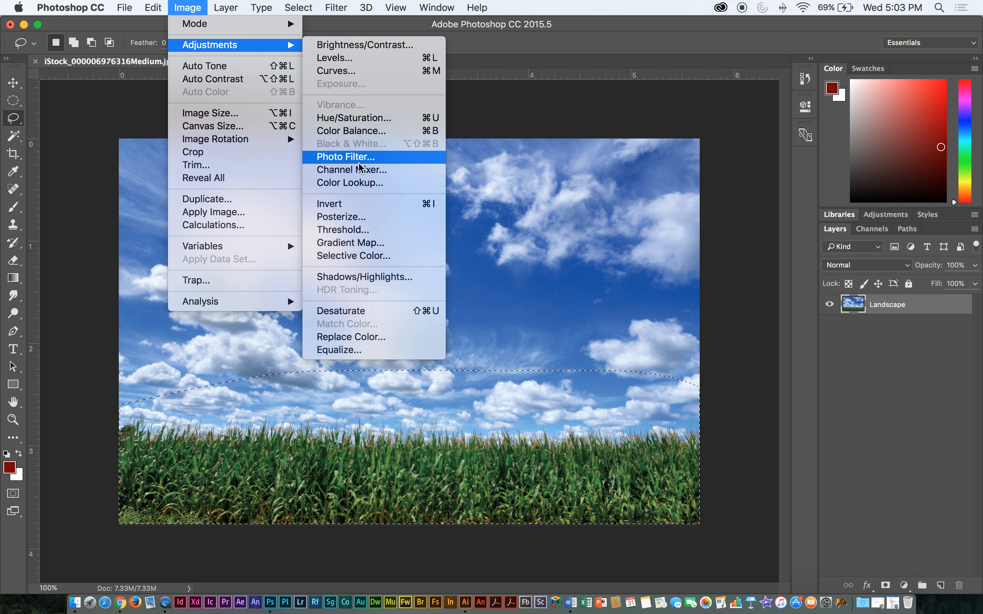
left_click(378, 255)
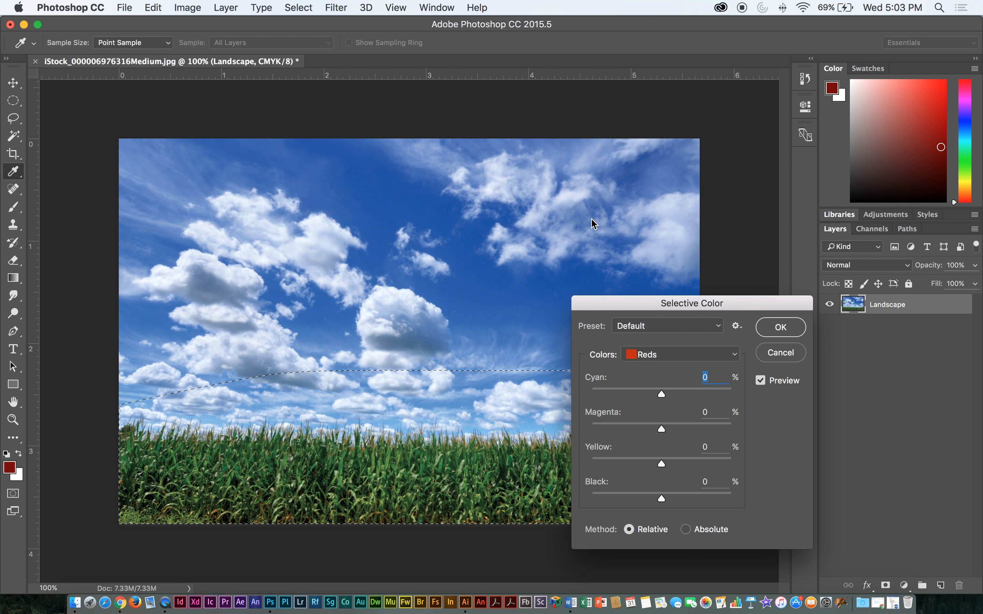
left_click(682, 355)
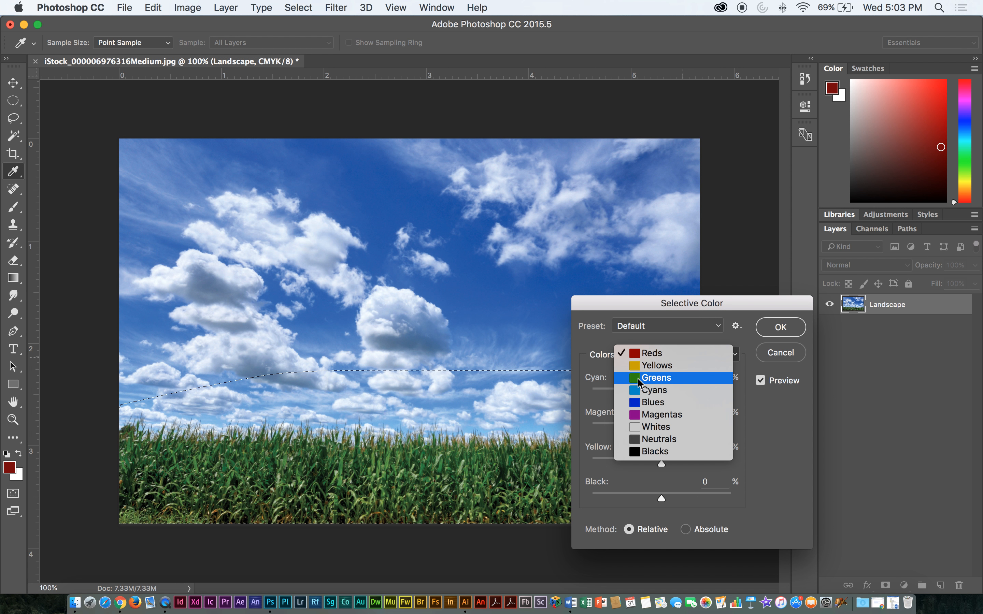
left_click(639, 379)
left_click_drag(661, 395, 499, 384)
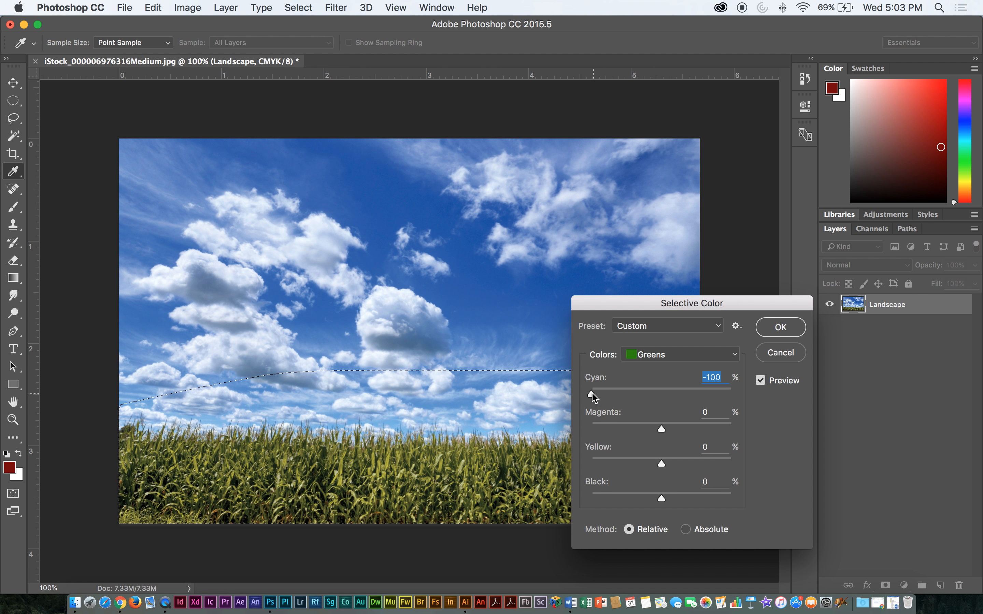
mouse_move(592, 393)
left_mouse_down()
mouse_move(673, 396)
mouse_move(573, 392)
mouse_move(671, 397)
mouse_move(584, 394)
left_mouse_up()
left_click_drag(592, 393, 568, 385)
left_click(779, 356)
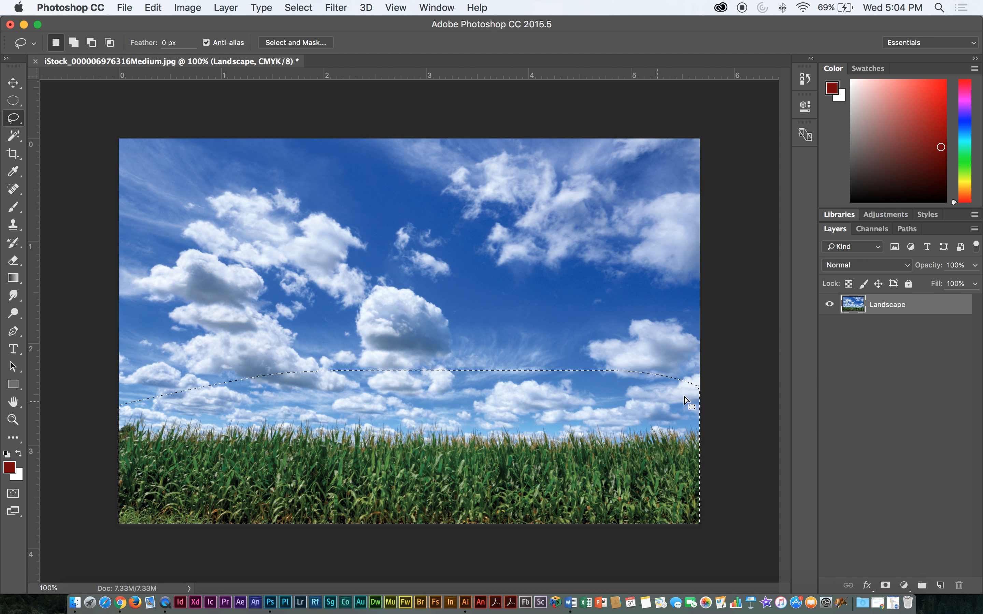
Examine the edge between the corn tops and the sky at 300%, and deselect the cornfield
key("super+plus")
key("super+plus")
left_click_drag(197, 399, 381, 151)
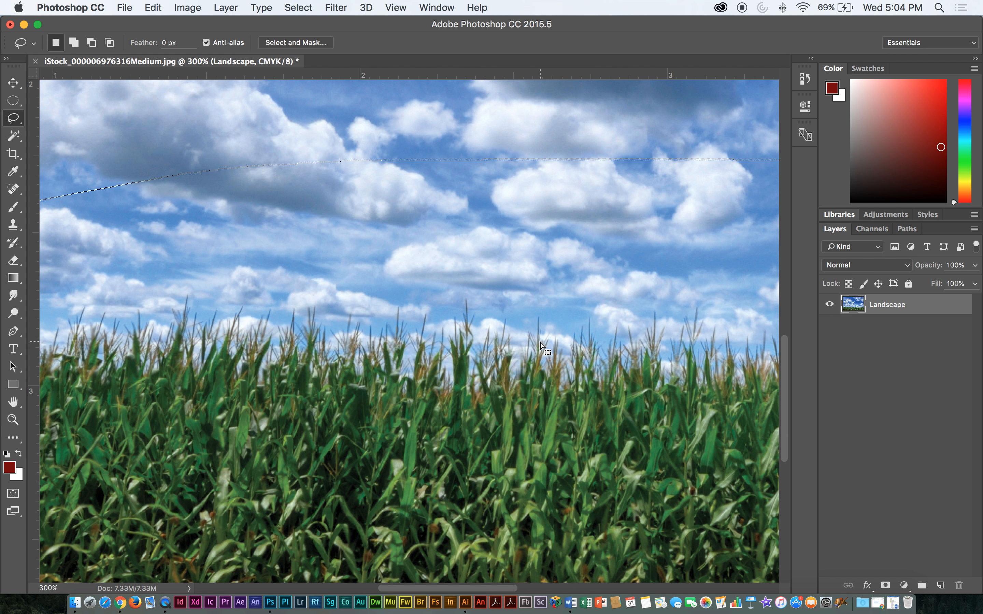
key("super+minus")
key("super+minus")
key("super+minus")
key("super+plus")
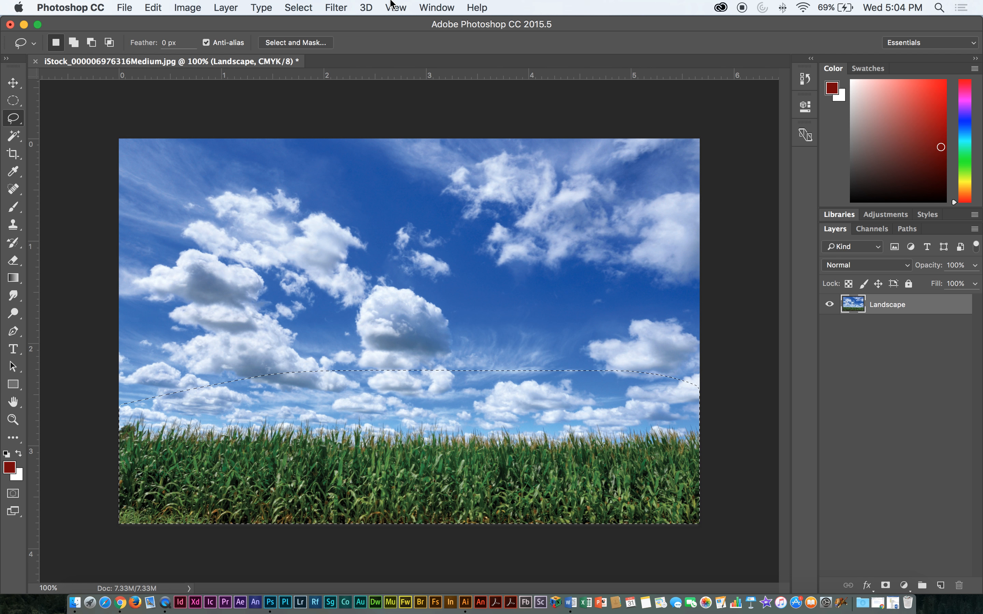
key("super+d")
Select a straight-sided area about 3.6 inches wide across the middle of the sky with the Polygonal Lasso tool
left_click(18, 123)
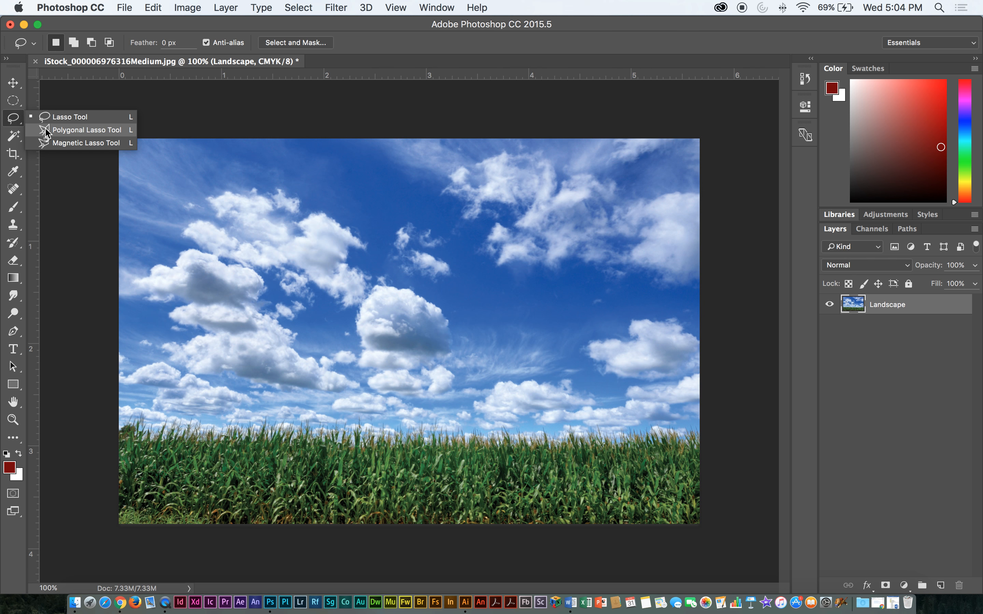
left_click(46, 130)
left_click(17, 117)
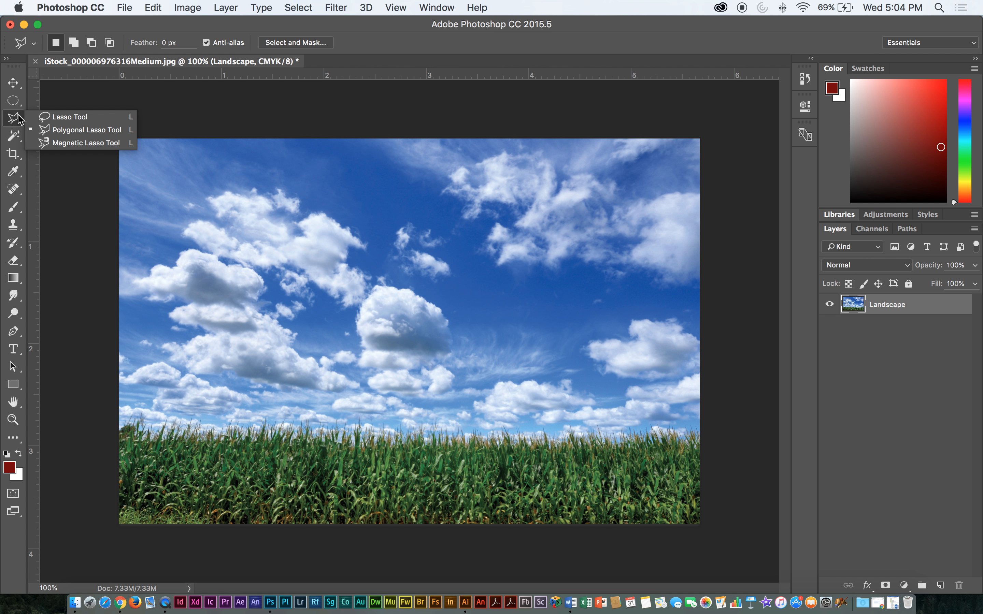
left_click(54, 128)
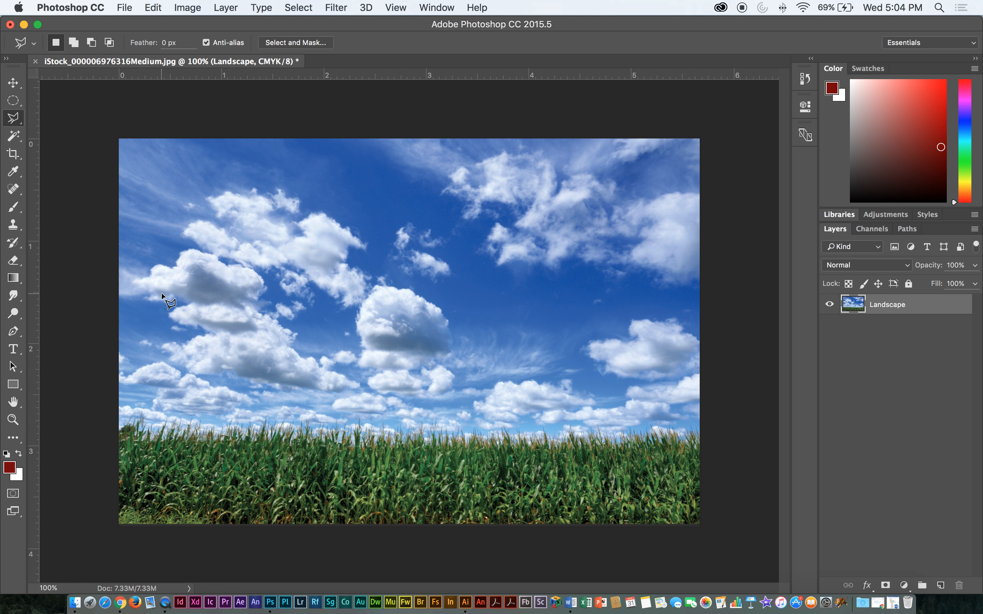
left_click(194, 195)
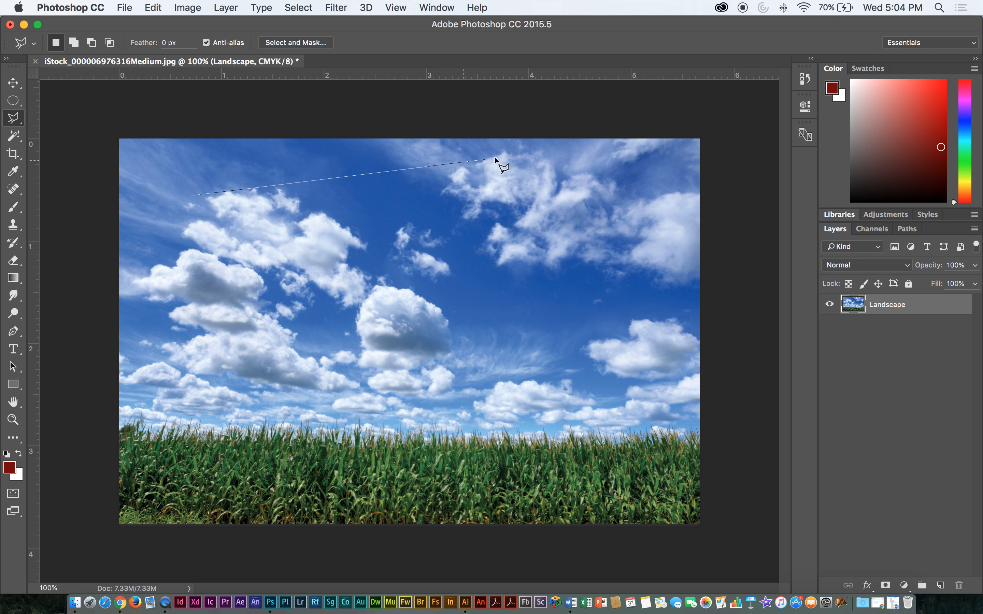
left_click(566, 153)
left_click(550, 359)
left_click(240, 365)
left_click(194, 194)
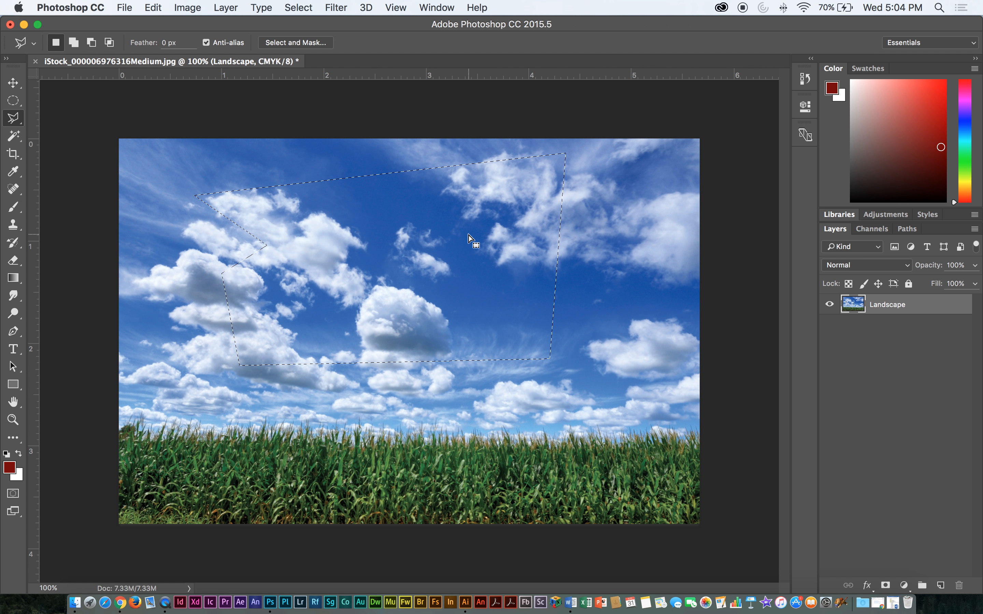
Move the polygonal sky area down and to the right with the Move tool, and clear the move and the selection
key("v")
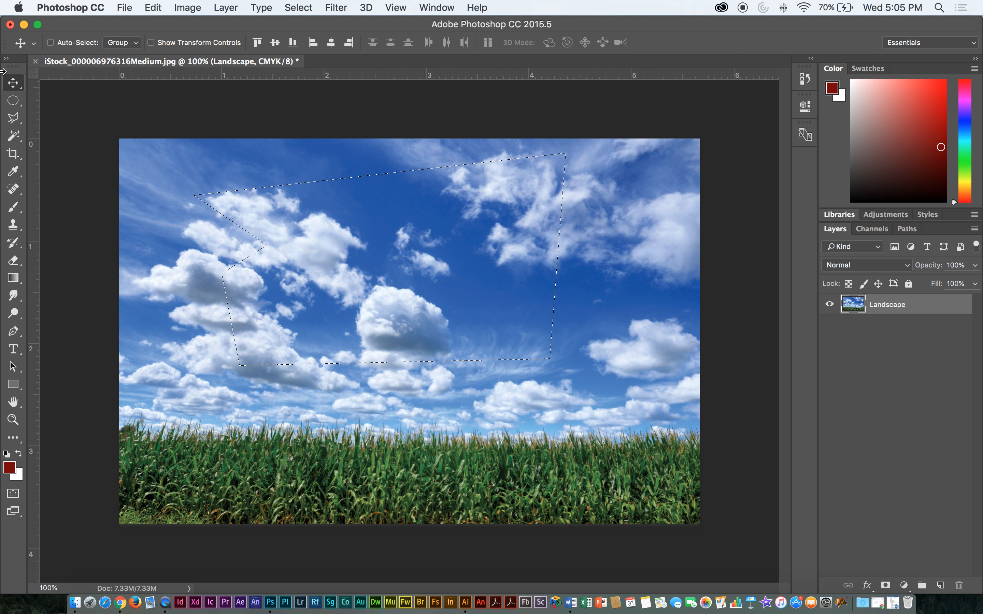
left_click(13, 90)
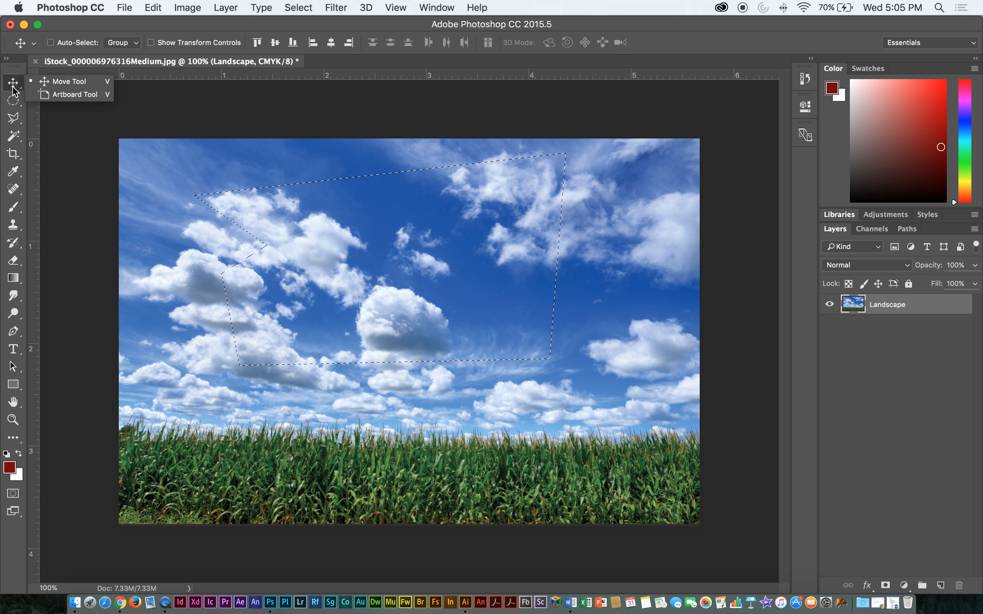
left_click_drag(385, 215, 496, 277)
key("super+z")
key("super+d")
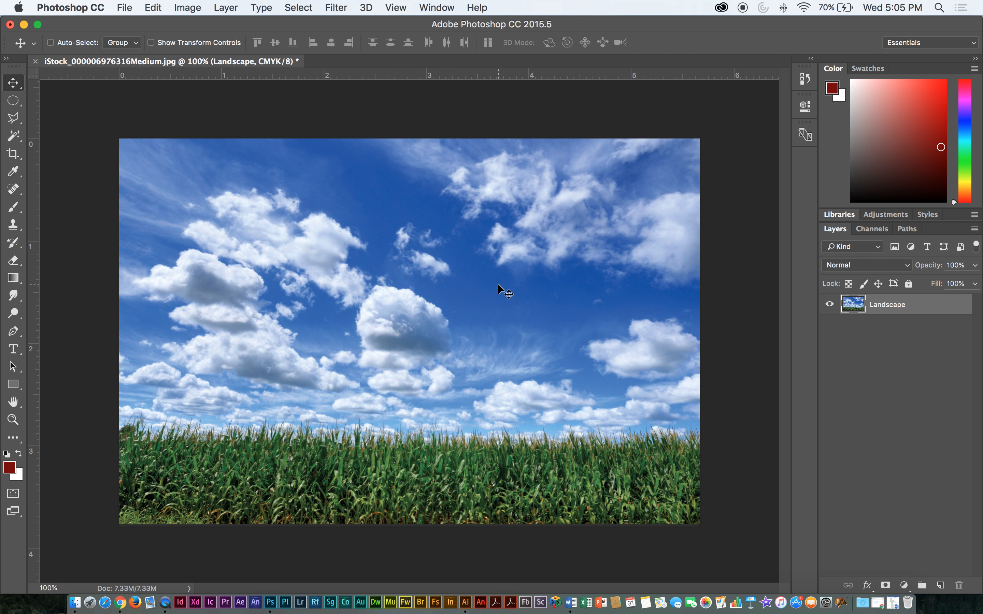
Choose the Magic Wand tool and examine the clouds and the blue sky around them at 300%
left_click(15, 137)
left_click(14, 137)
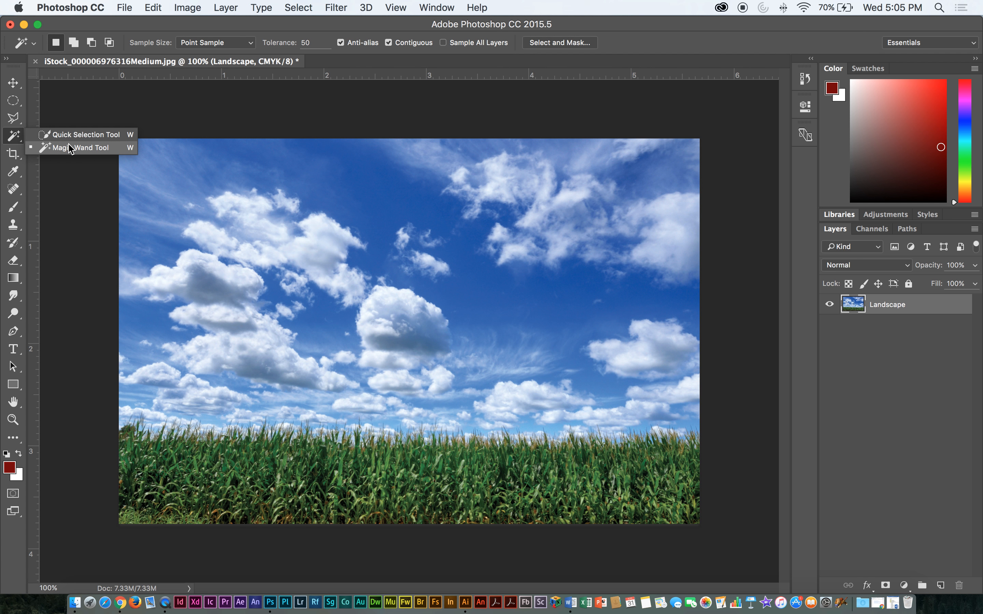
left_click(59, 149)
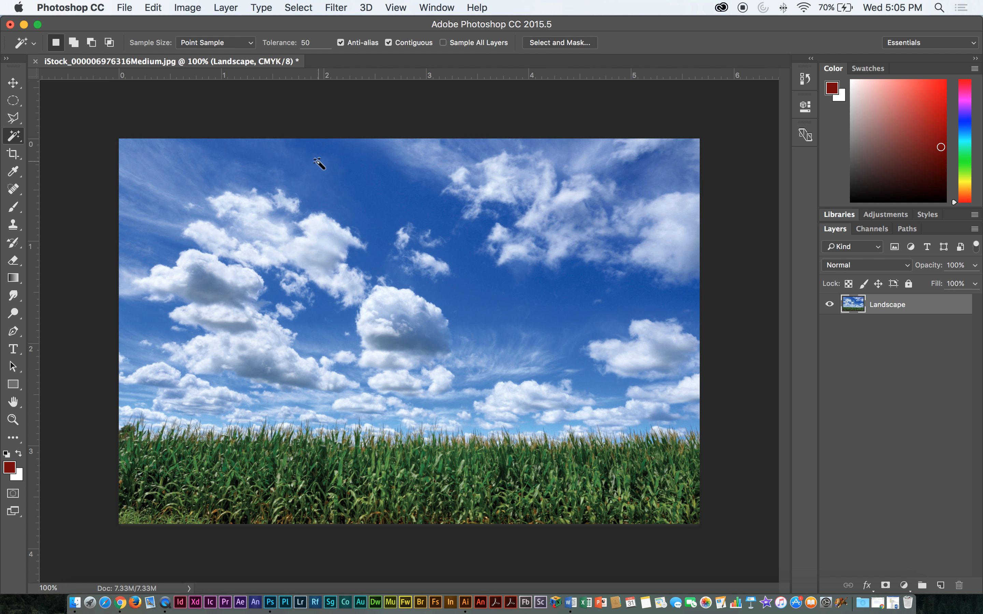
key("super+plus")
key("super+plus")
key("super+plus")
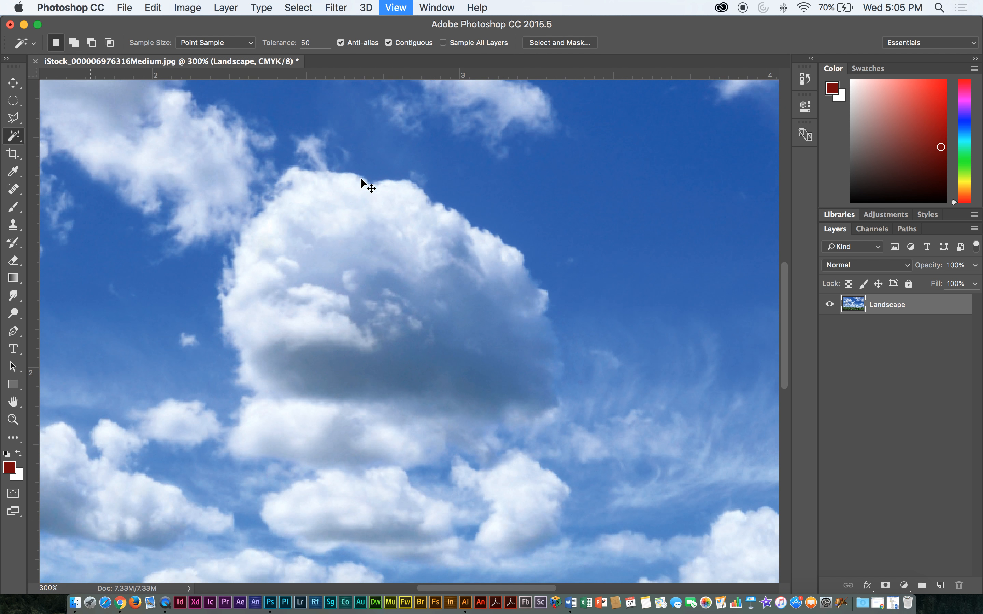
key("super+minus")
key("super+minus")
key("super+minus")
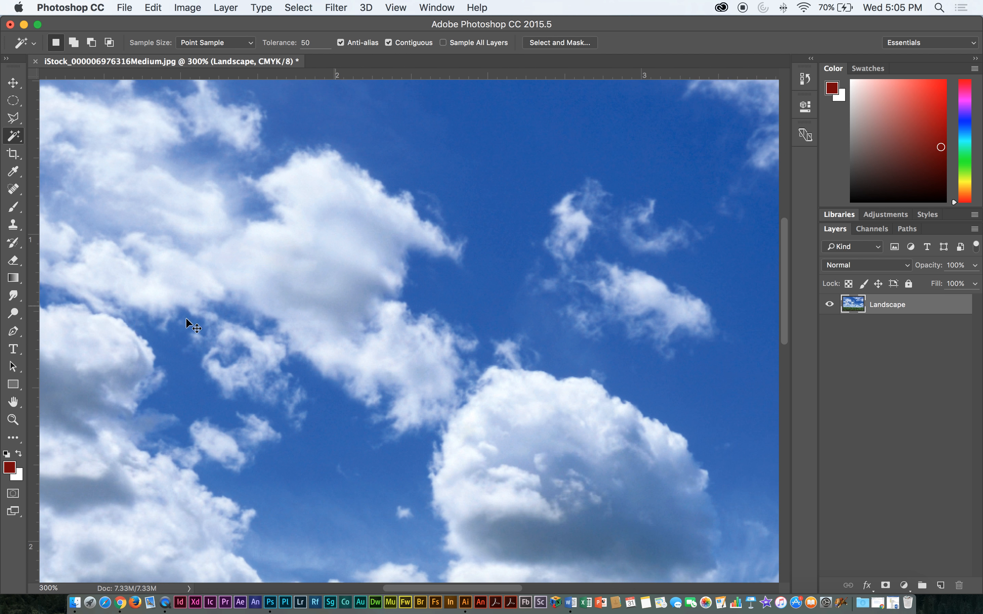
Sample the deep blue of the upper sky as the foreground color with the Eyedropper tool
left_click(13, 171)
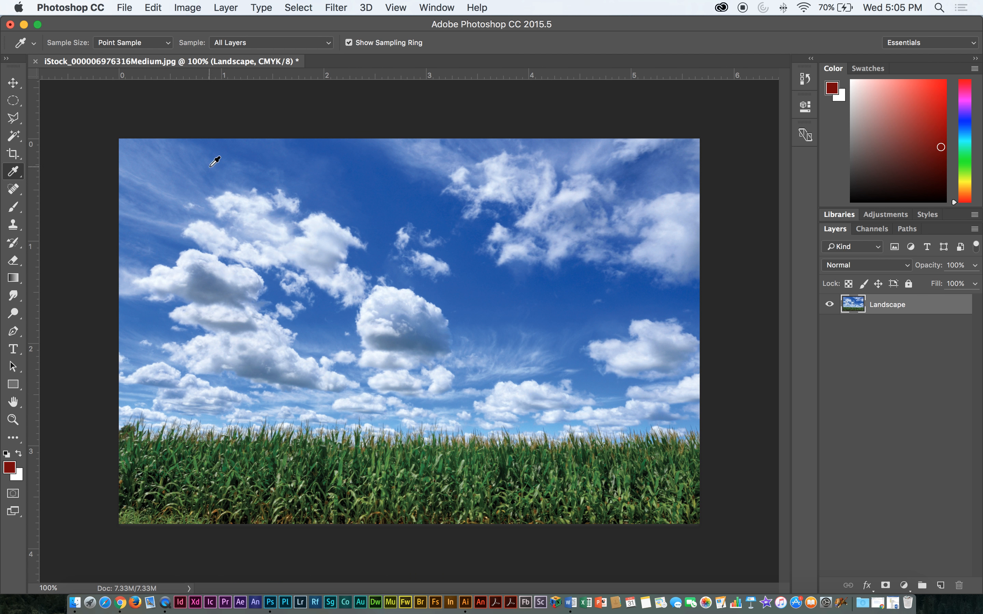
left_click(368, 178)
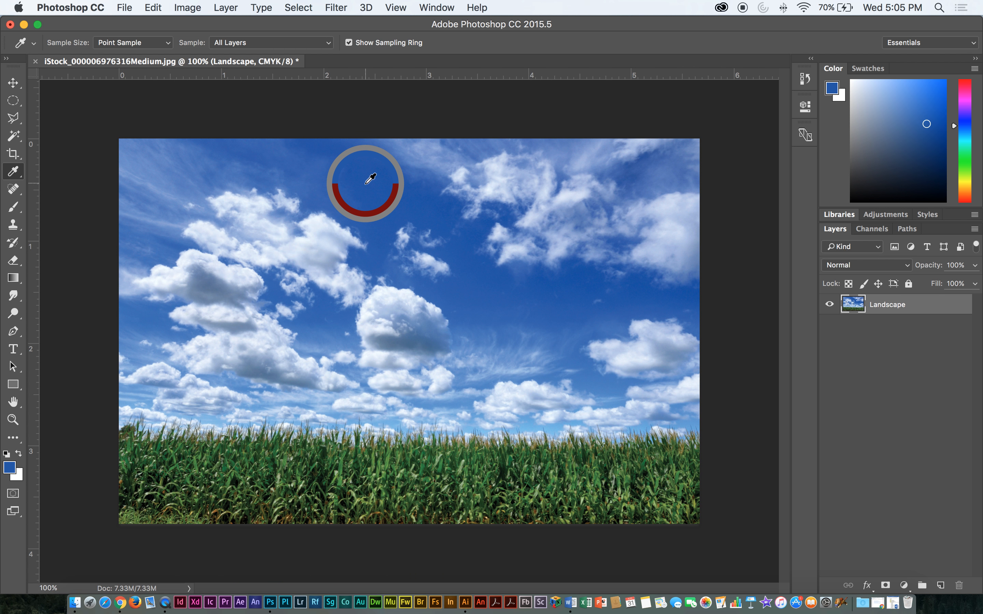
key("super+z")
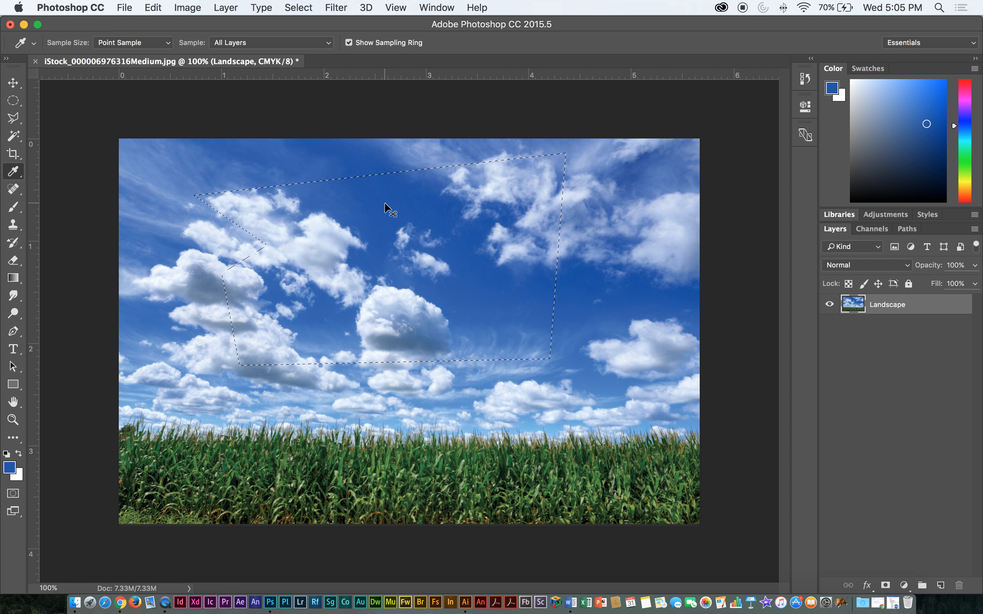
Sample a green from a corn leaf in the middle of the field as the foreground color with the Eyedropper tool
key("super+plus")
key("super+plus")
key("super+plus")
key("space")
left_click_drag(537, 226, 406, 569)
left_click_drag(519, 376, 523, 378)
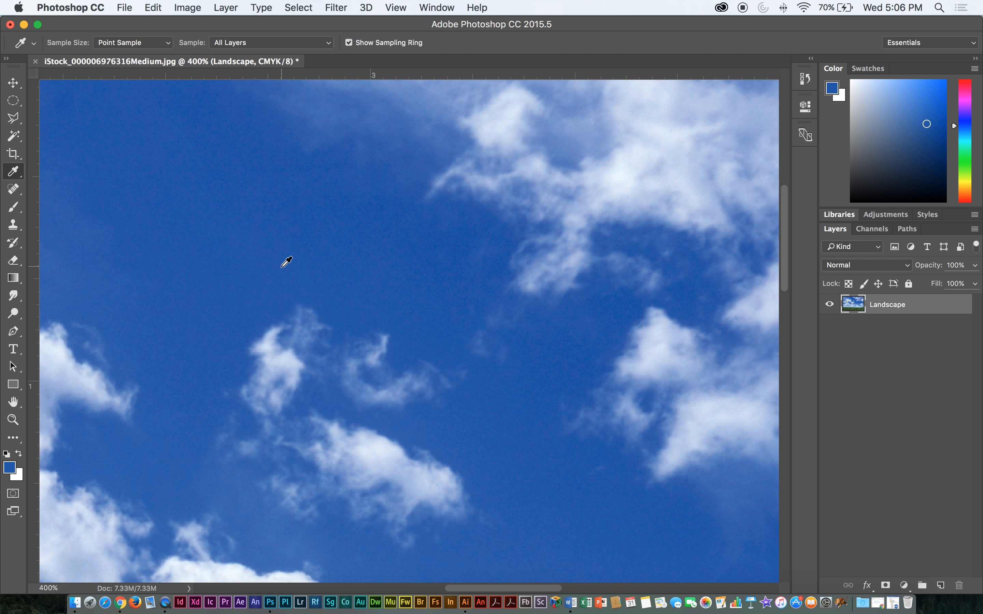
key("space")
left_click_drag(430, 528, 455, 255)
scroll(455, 255, "down", 10)
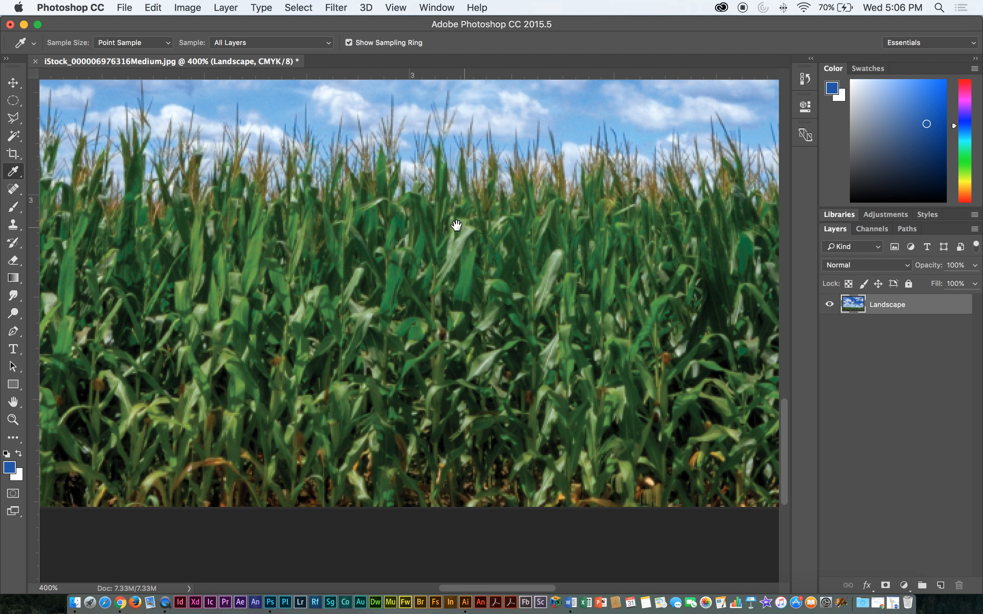
key("super+plus")
key("space")
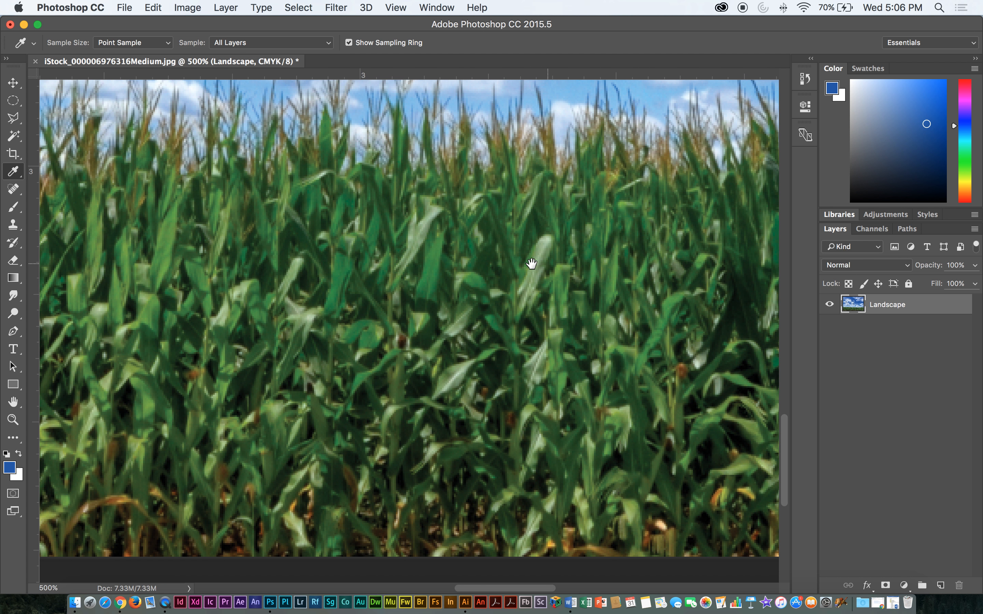
left_click_drag(514, 265, 476, 286)
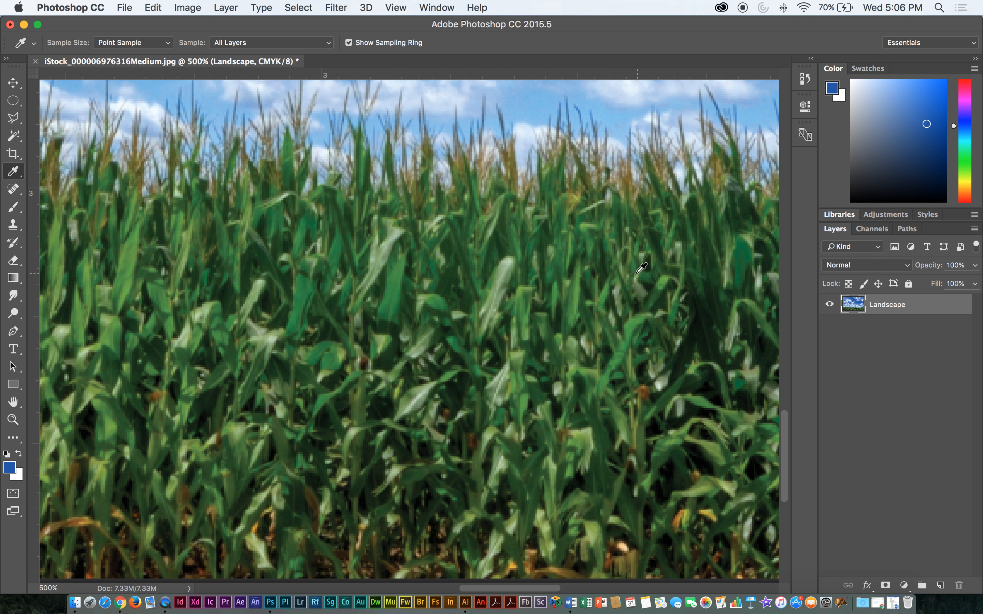
left_click_drag(445, 282, 378, 261)
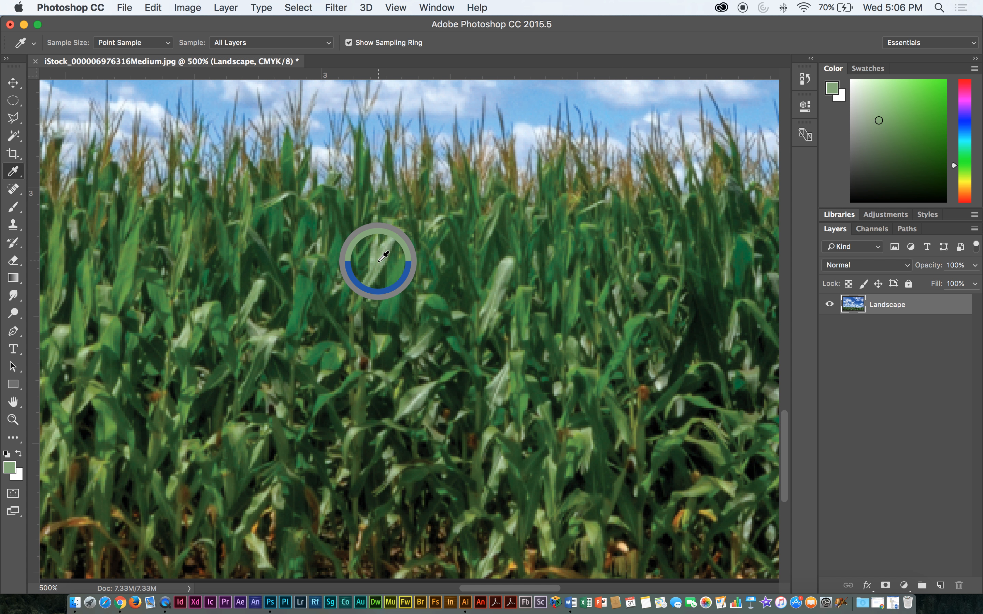
mouse_move(379, 261)
left_mouse_down()
mouse_move(392, 267)
mouse_move(384, 257)
mouse_move(399, 254)
left_mouse_up()
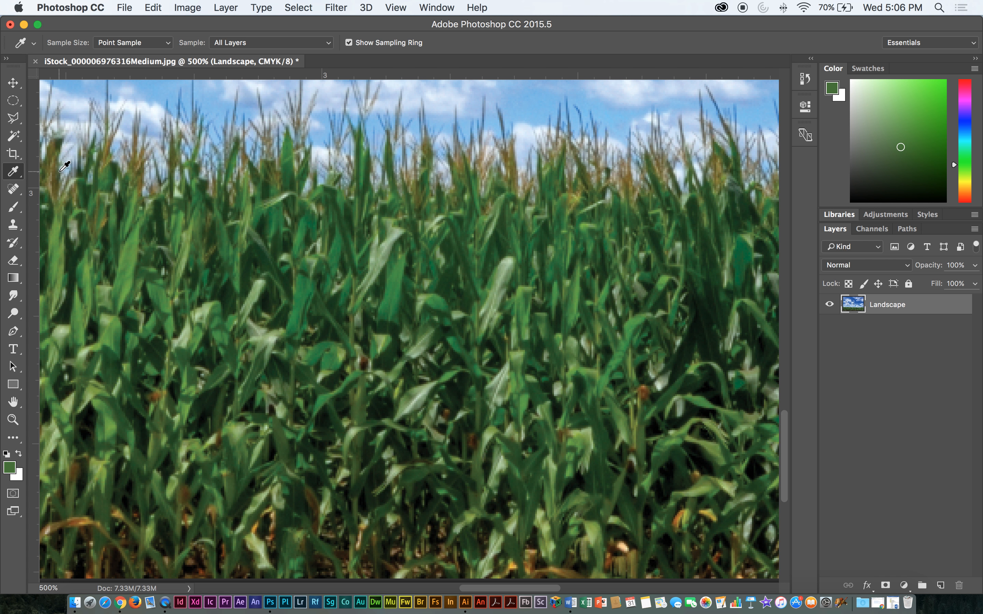
Select the dark green areas of the cornfield with the Magic Wand tool at a tolerance of 50
left_click_drag(19, 139, 38, 148)
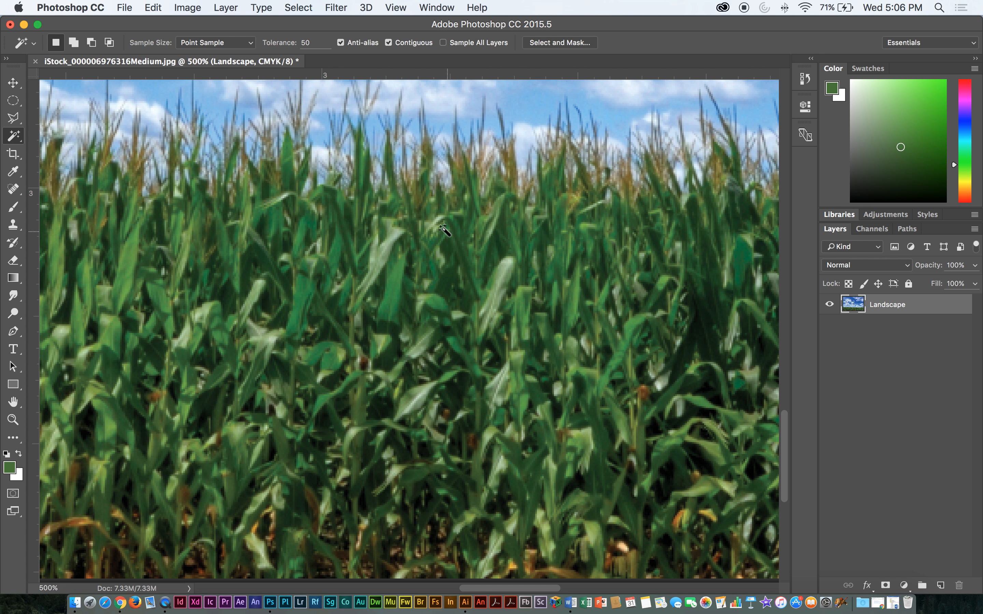
left_click(312, 43)
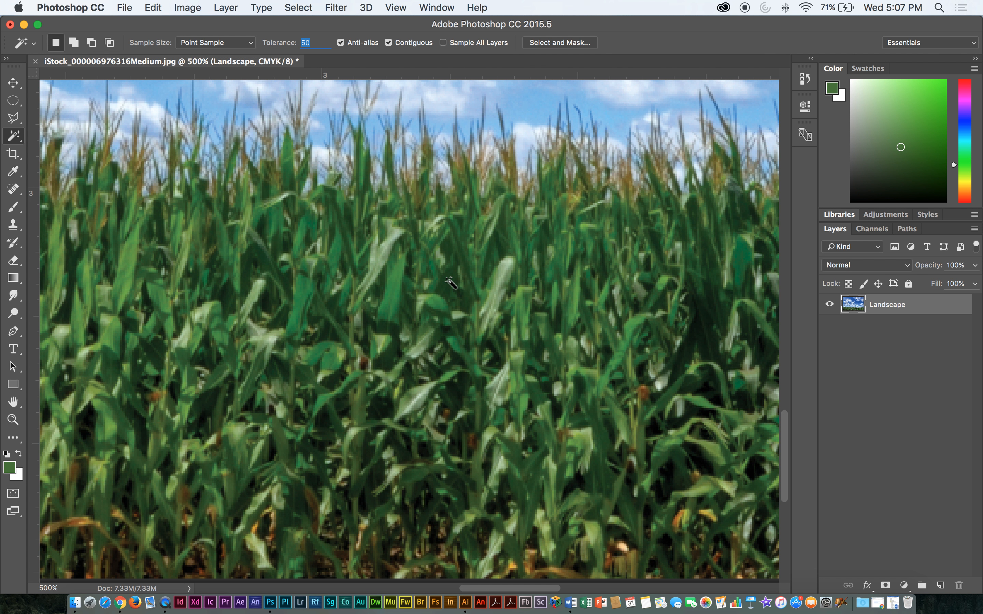
left_click(450, 282)
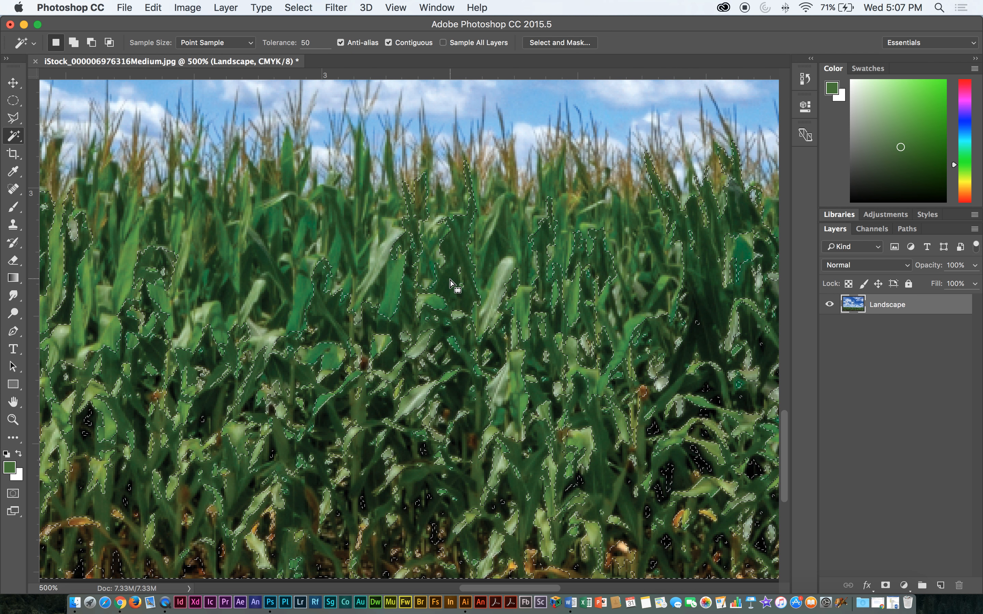
Delete the selected dark green areas from the Landscape layer, undo the deletion and clear the selection
key("v")
key("Delete")
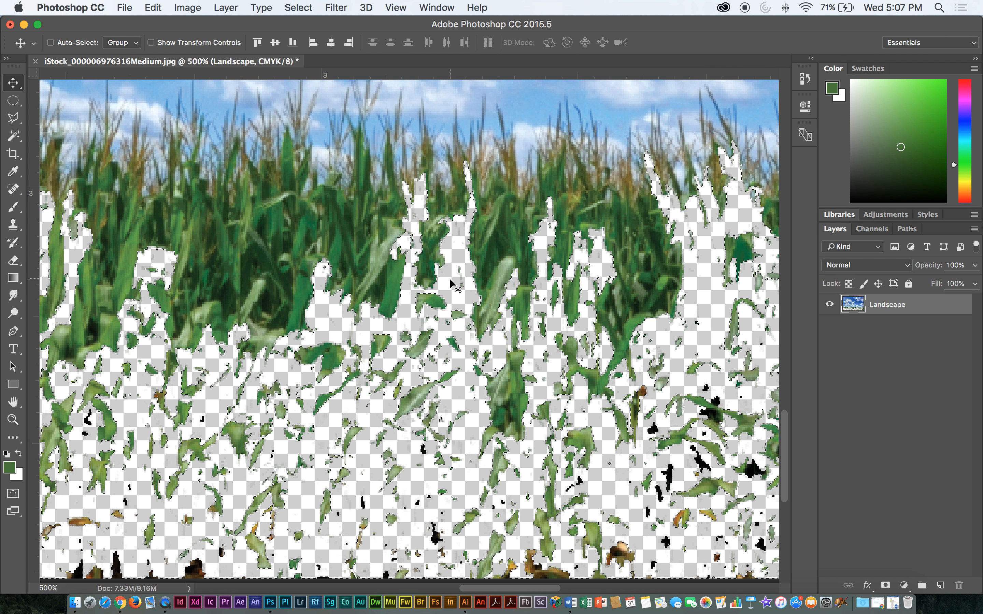
key("super+z")
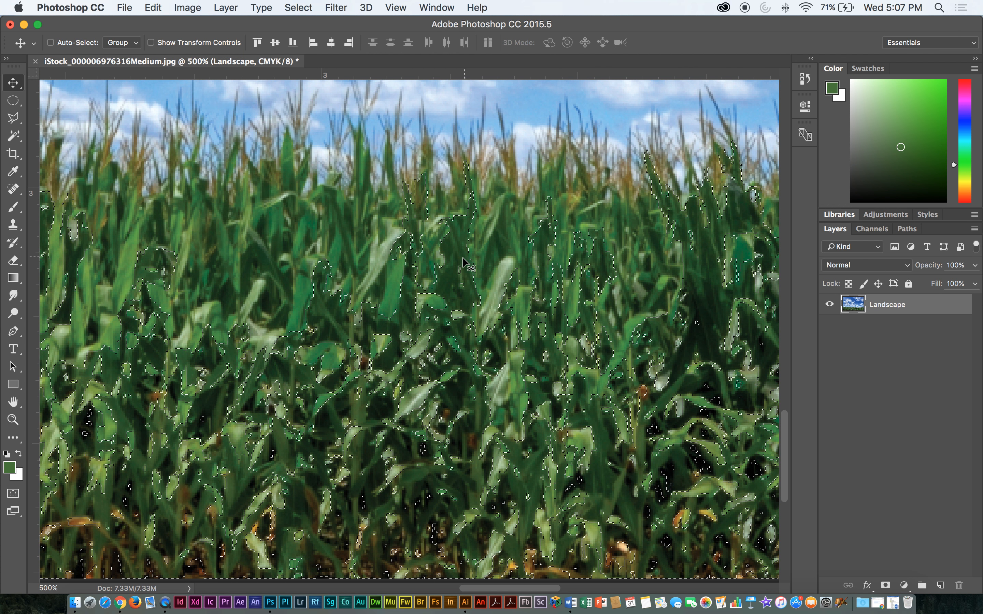
key("super+d")
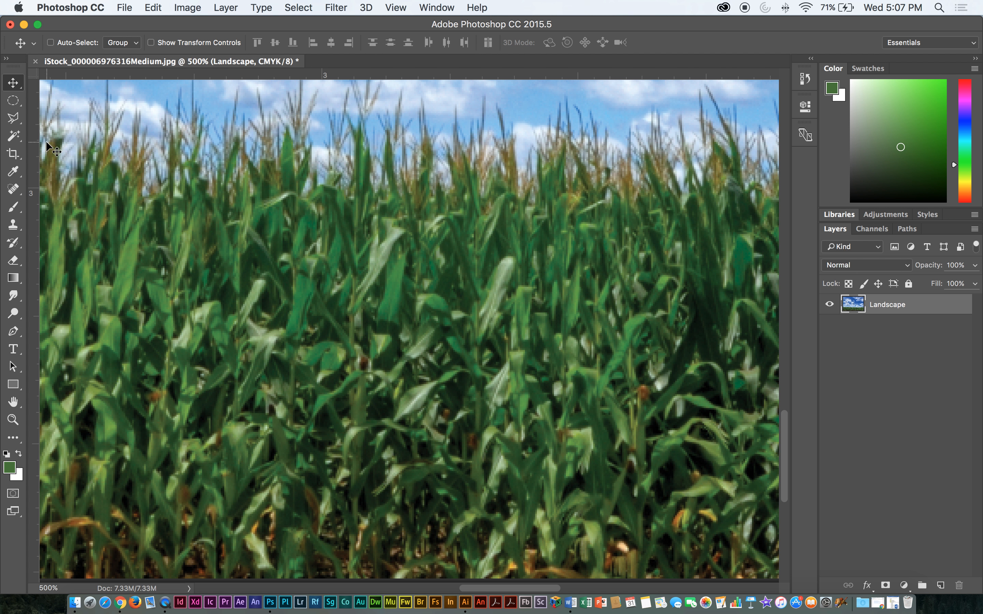
Set the Magic Wand tolerance to 20 and select the dark green patch in the middle of the cornfield
left_click(14, 136)
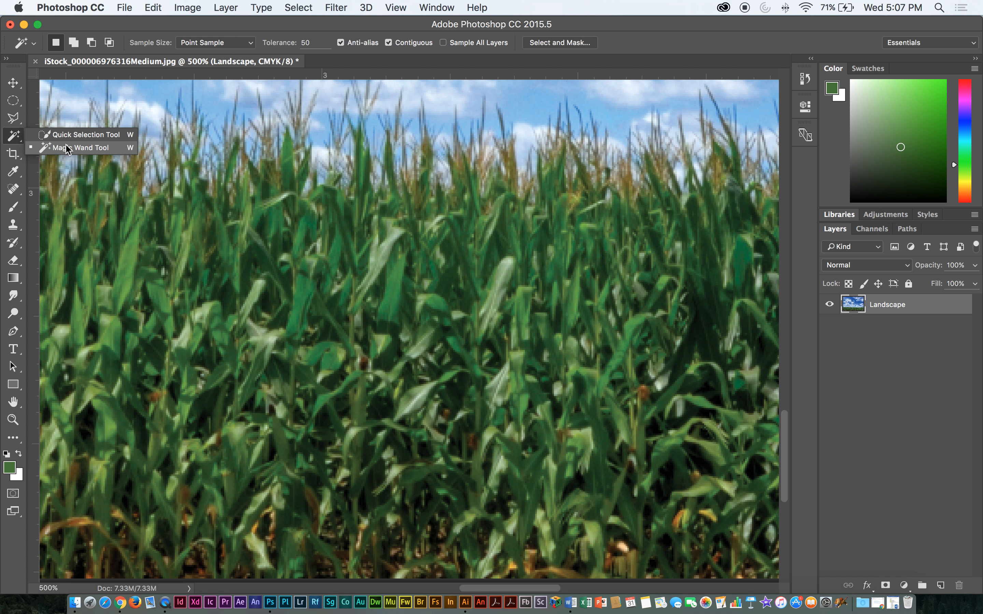
left_click(65, 148)
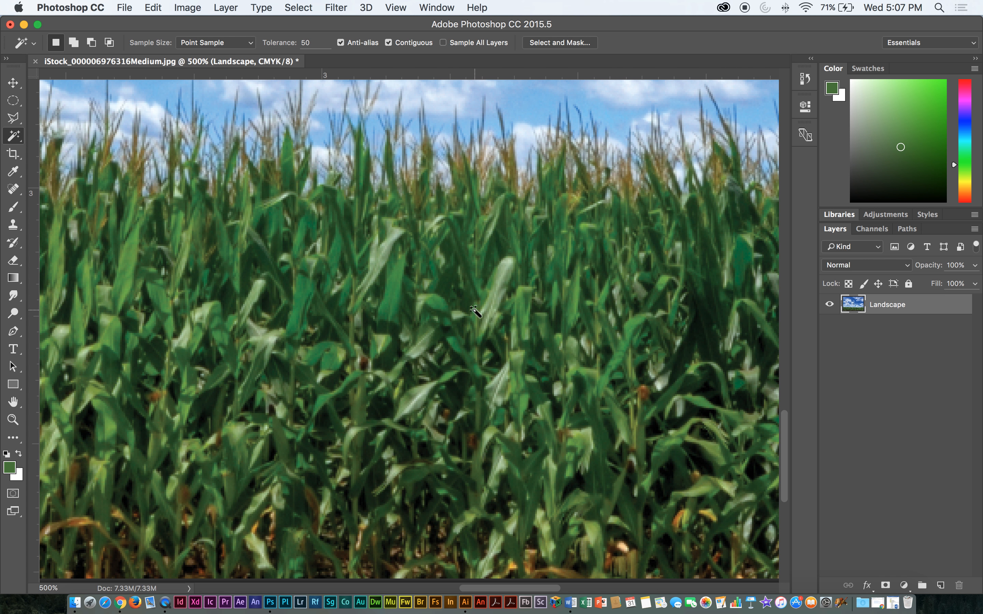
left_click_drag(310, 42, 287, 40)
type("20")
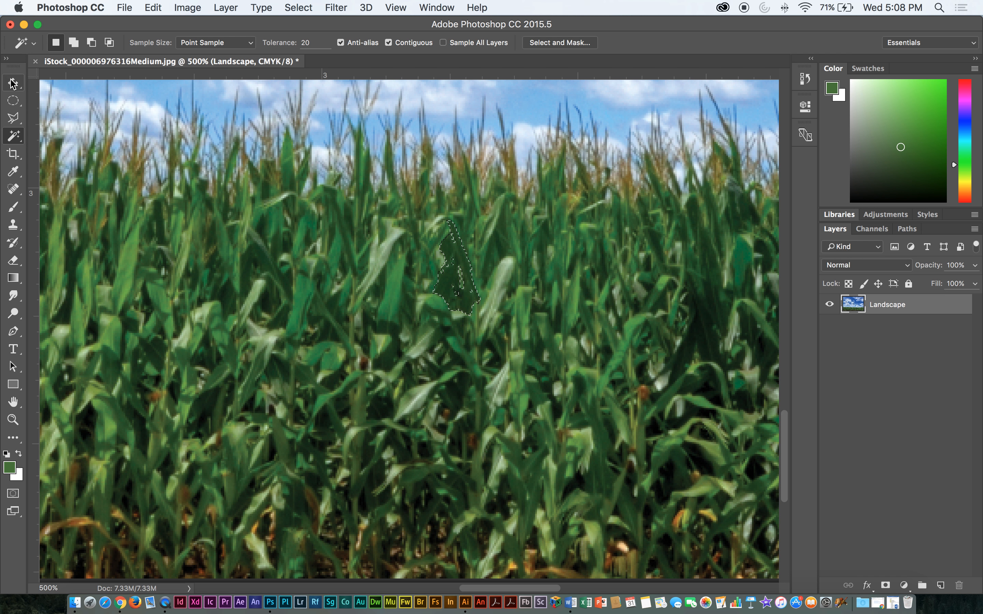
Delete the selected dark green patch from the Landscape layer
left_click(5, 87)
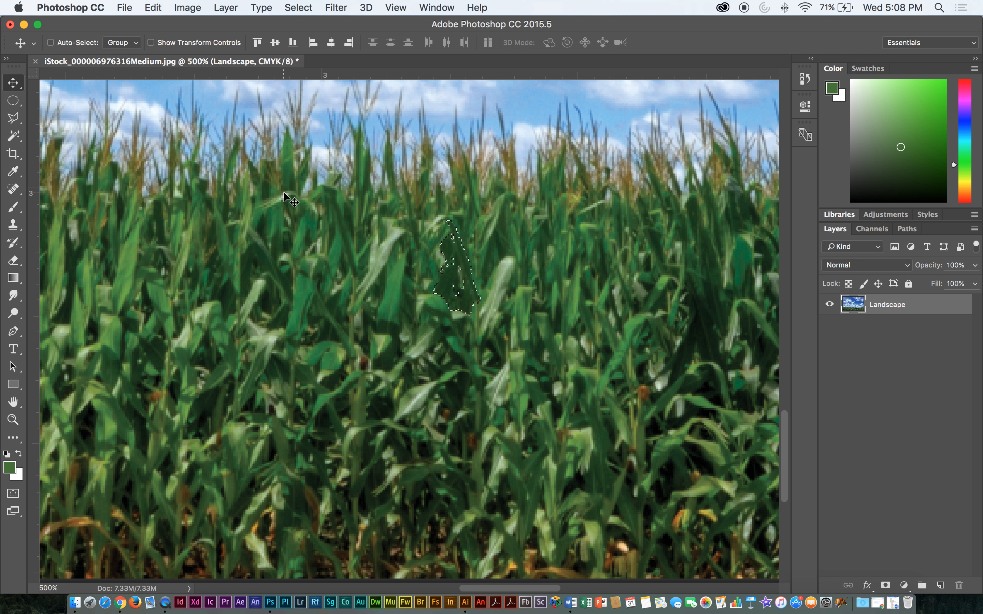
key("Delete")
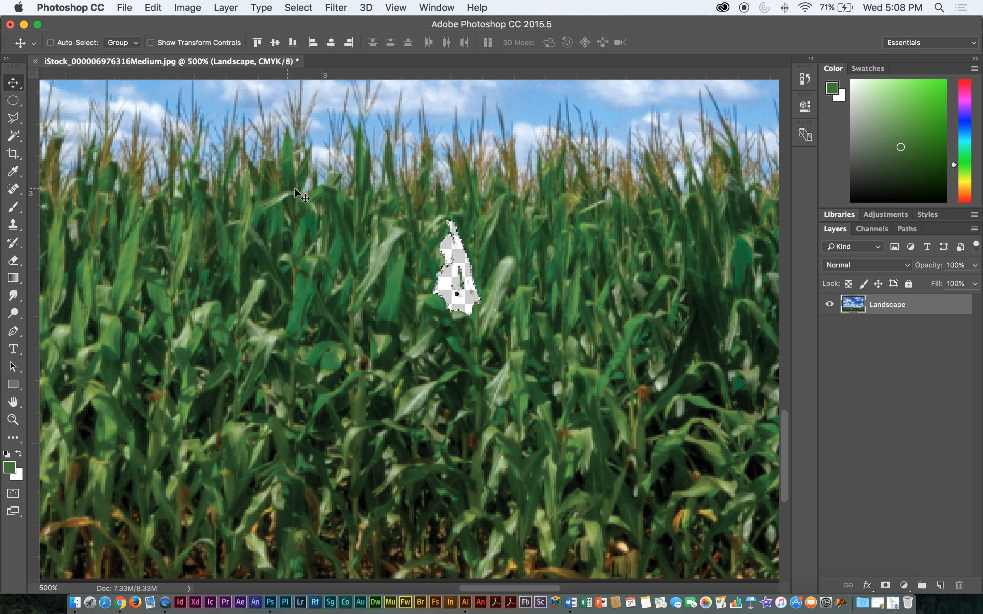
left_click_drag(527, 322, 506, 311)
key("super+z")
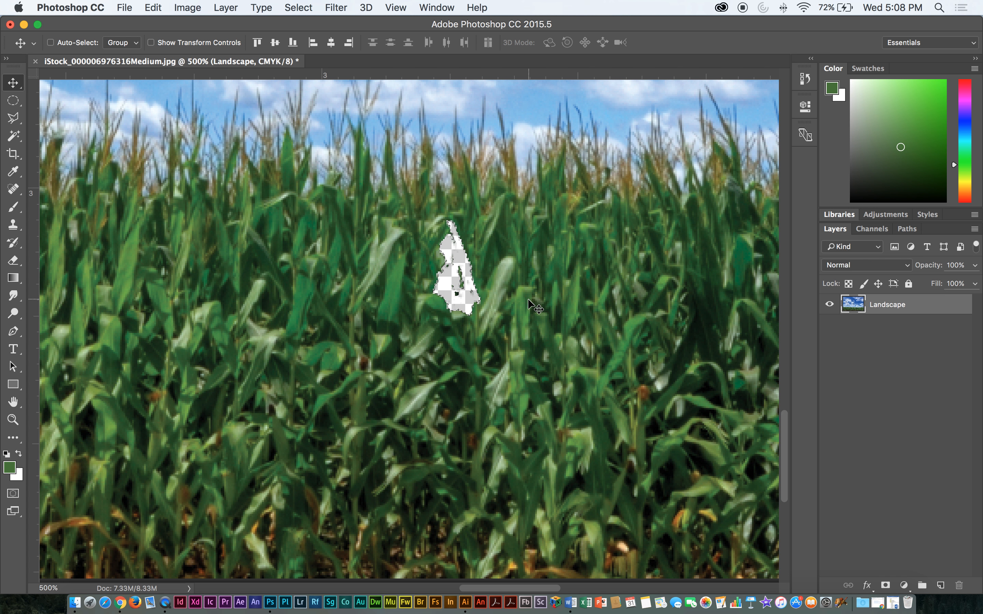
key("super+d")
left_click_drag(571, 292, 553, 280)
key("super+z")
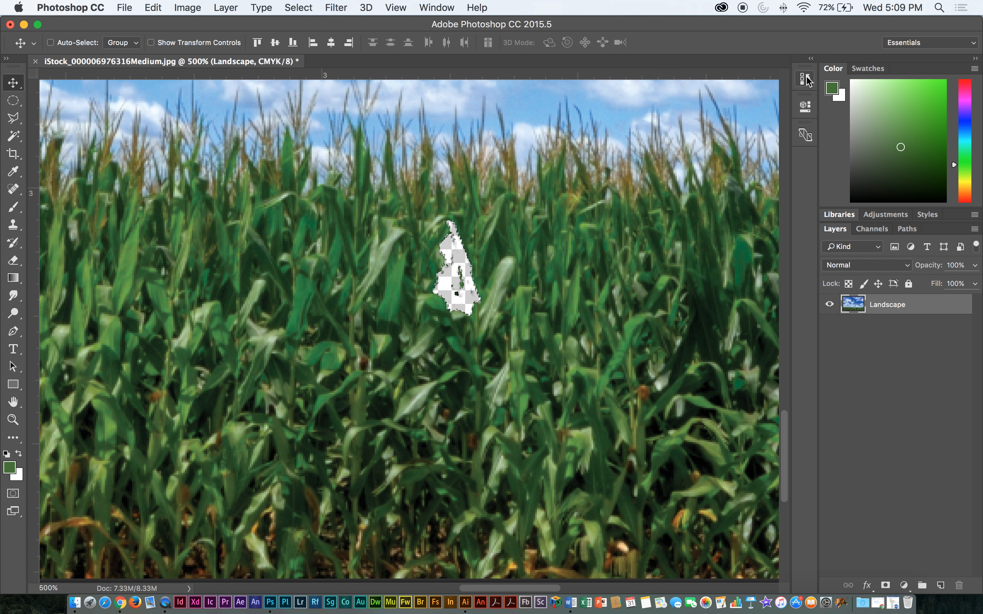
Return to the last Magic Wand state in the history to restore the deleted patch, and deselect it
left_click(805, 79)
left_click(697, 370)
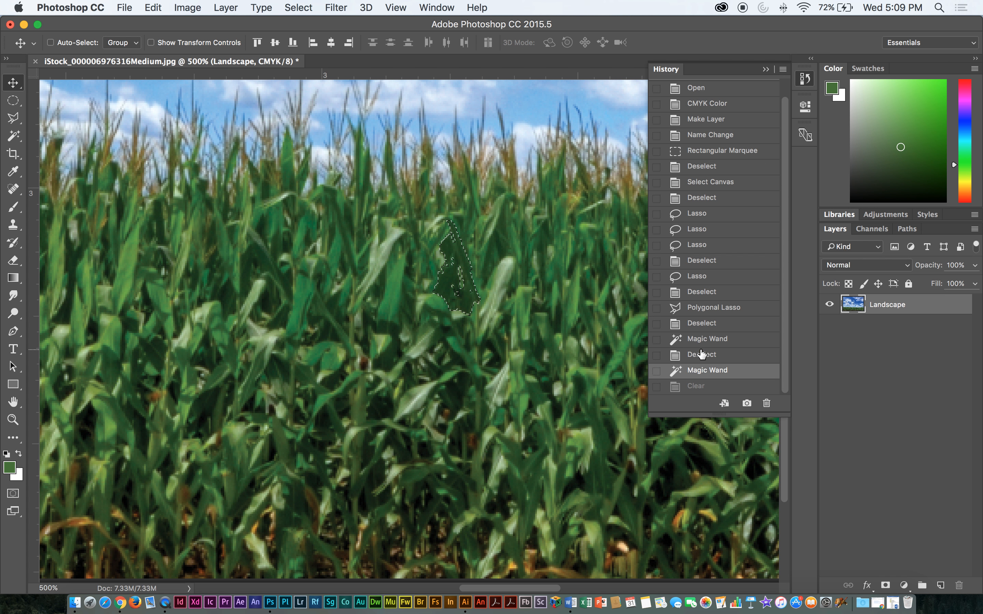
key("super+d")
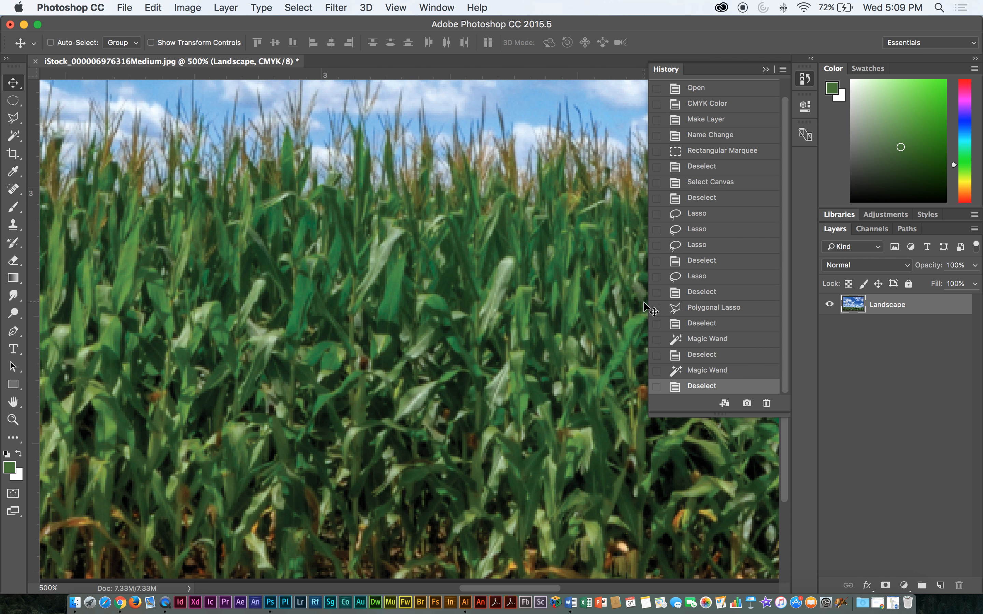
left_click(765, 70)
Select a stretch of sky above the corn tops with the Quick Selection tool, and deselect it
scroll(278, 223, "up", 3)
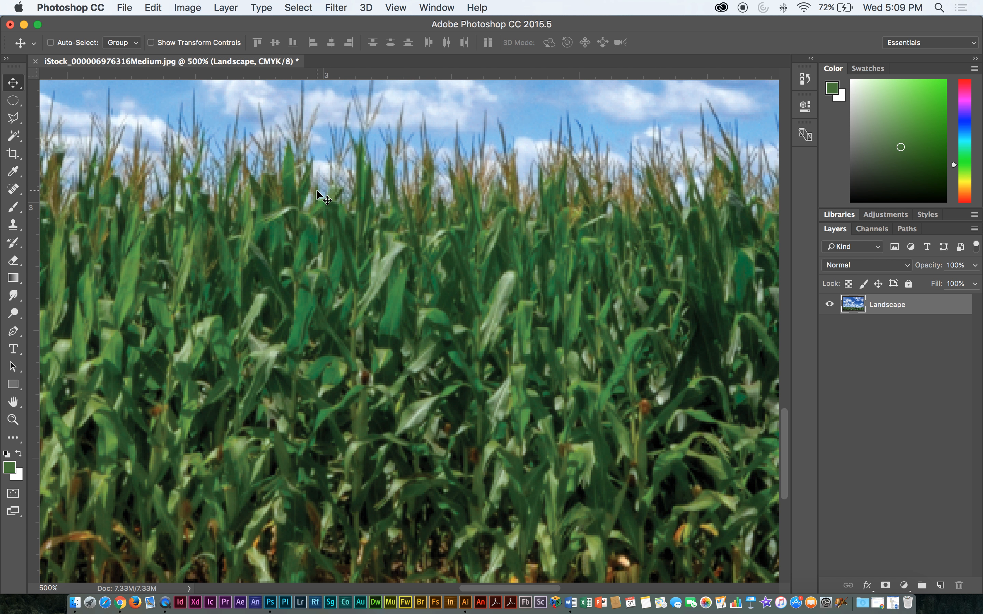
key("super+minus")
key("super+minus")
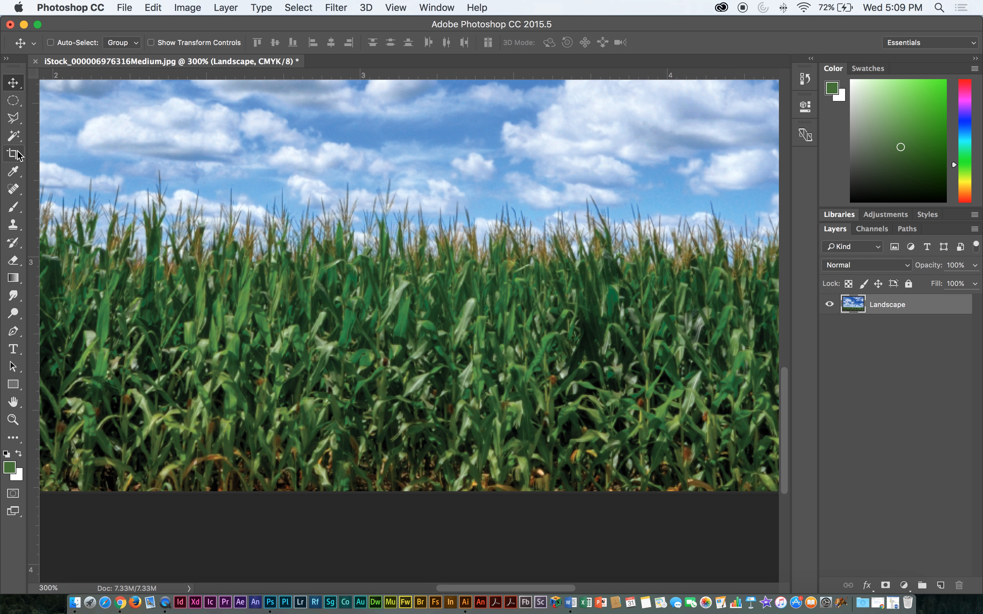
left_click(13, 136)
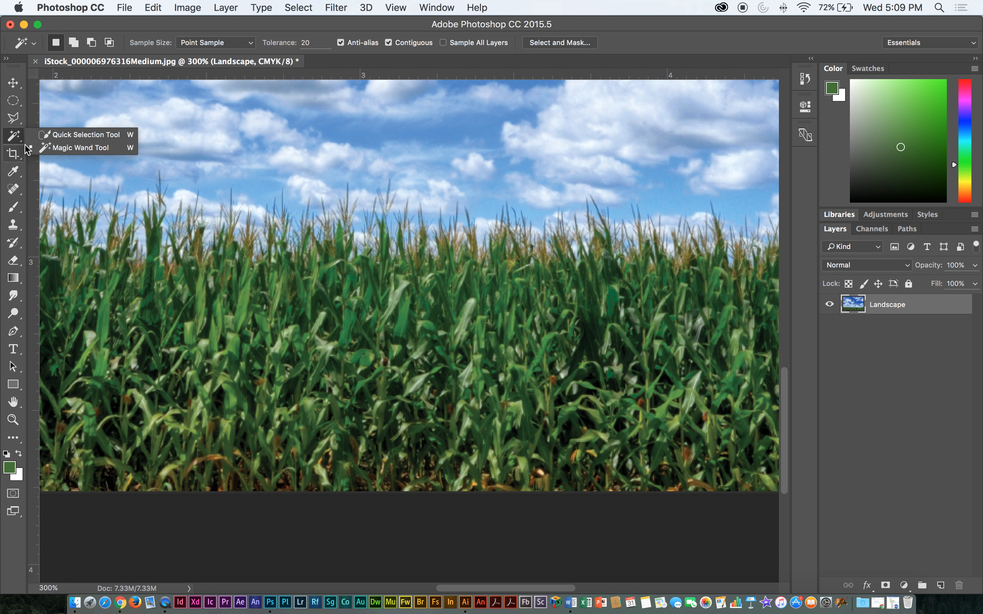
left_click(81, 135)
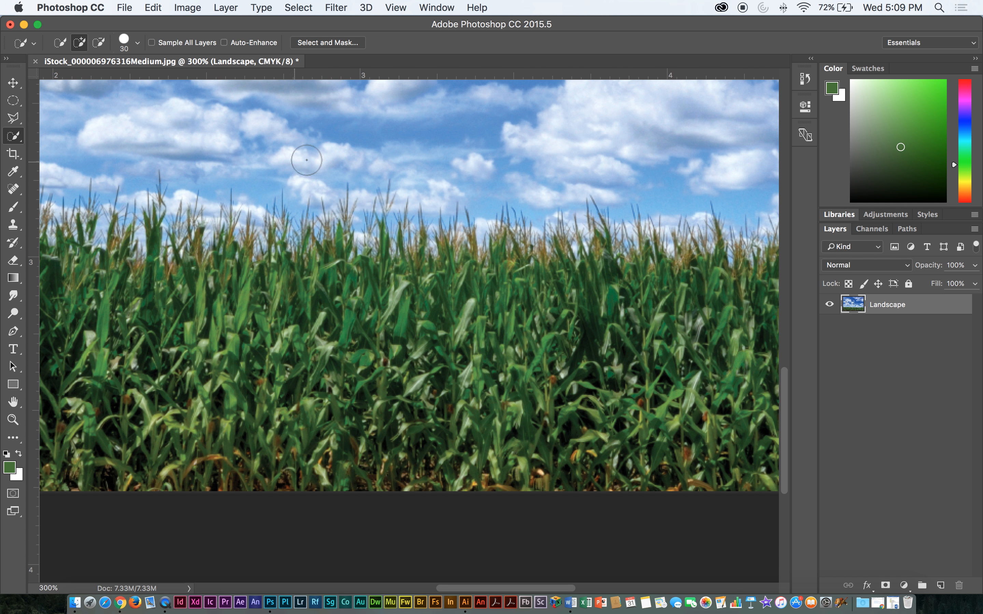
mouse_move(257, 179)
left_mouse_down()
mouse_move(423, 159)
mouse_move(491, 164)
mouse_move(526, 188)
mouse_move(548, 187)
mouse_move(506, 145)
mouse_move(518, 156)
mouse_move(473, 147)
mouse_move(432, 117)
mouse_move(374, 127)
mouse_move(265, 121)
left_mouse_up()
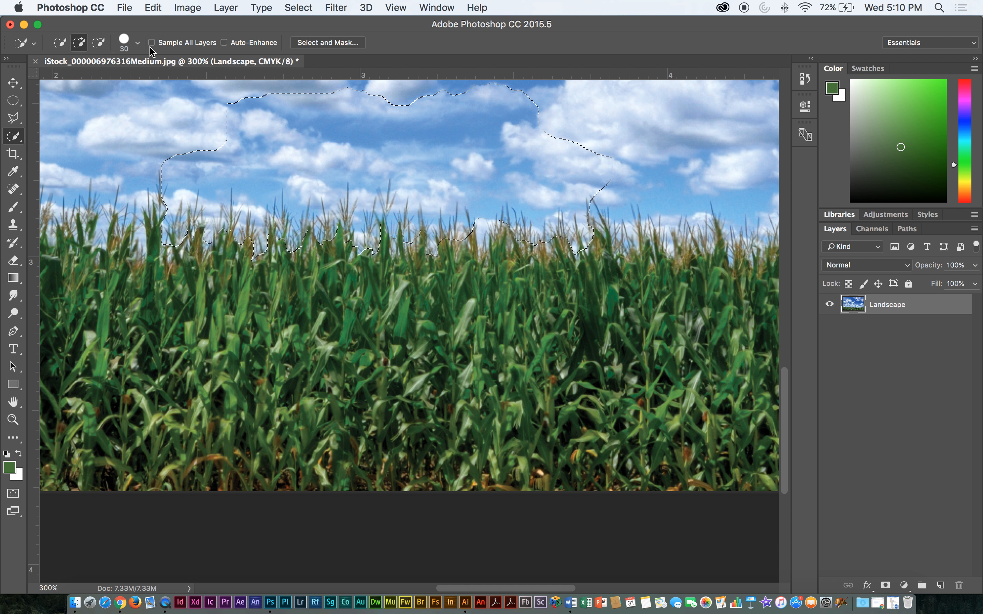
key("super+d")
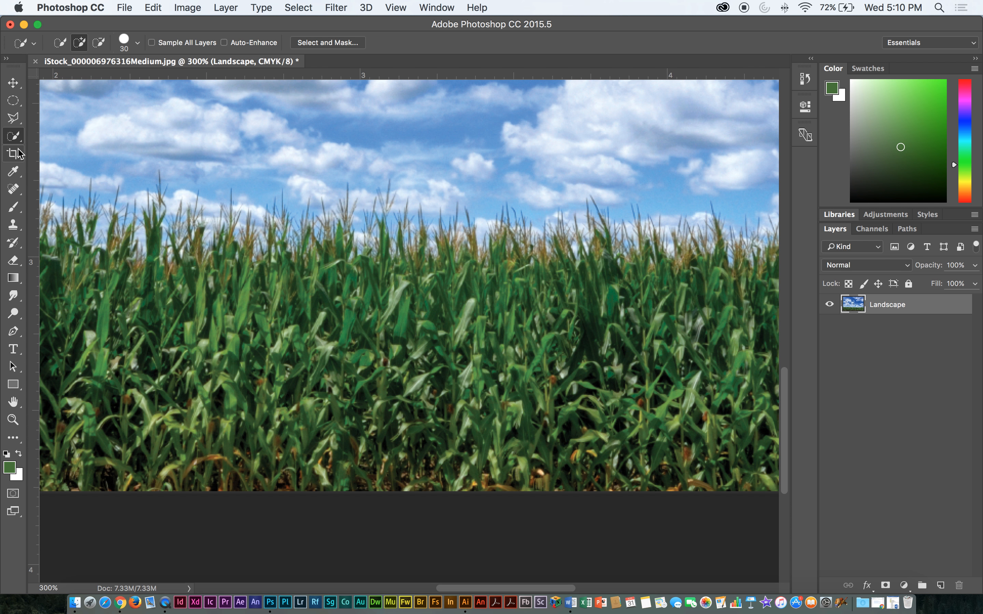
Crop the image with the Crop tool to the upper-left sky area, about 3.9 by 2.8 inches, cutting off the cornfield
left_click(16, 157)
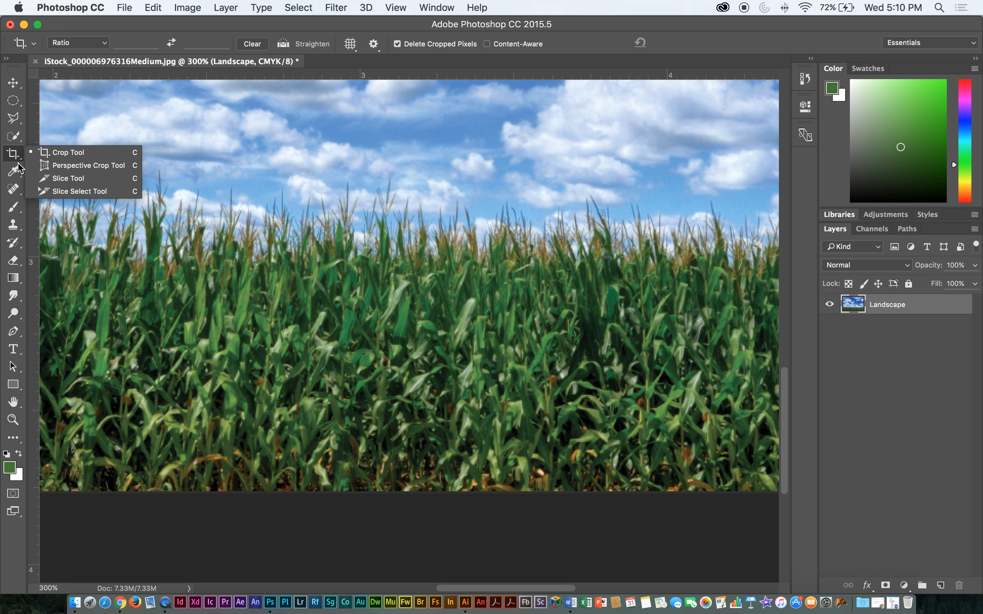
left_click(61, 153)
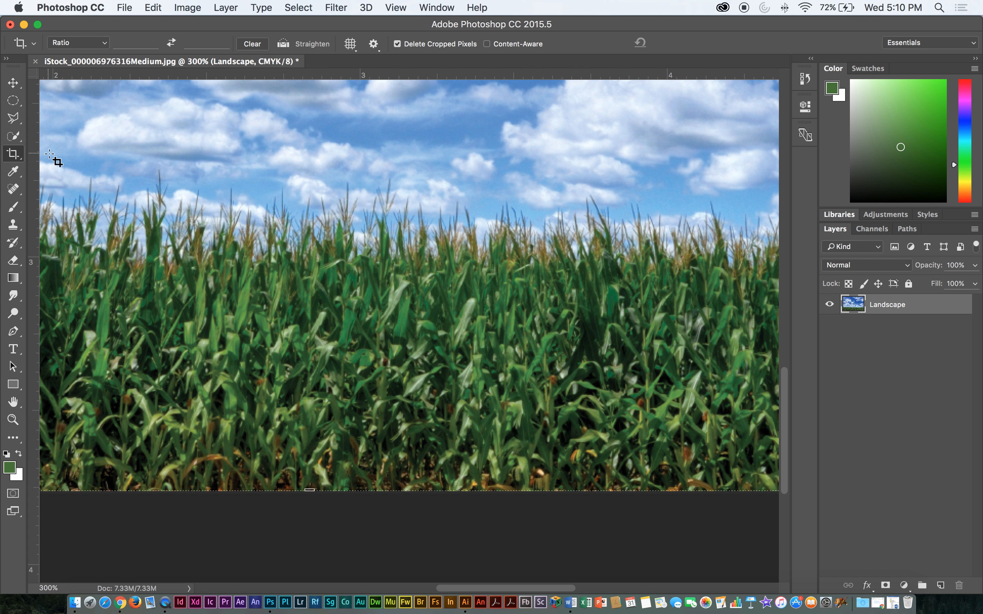
left_click(17, 154)
left_click(40, 153)
key("super+minus")
key("super+minus")
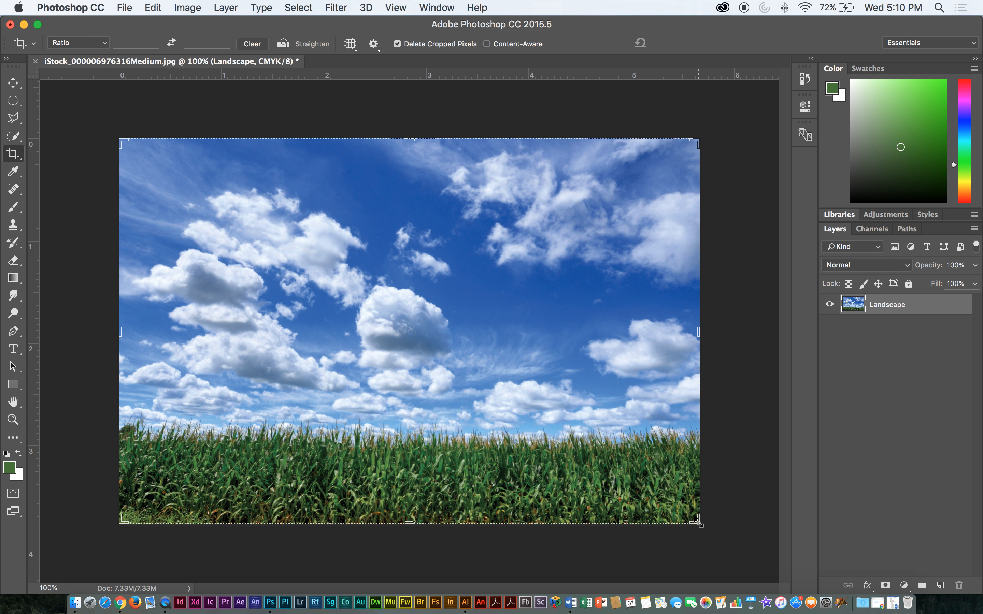
left_click_drag(699, 524, 581, 449)
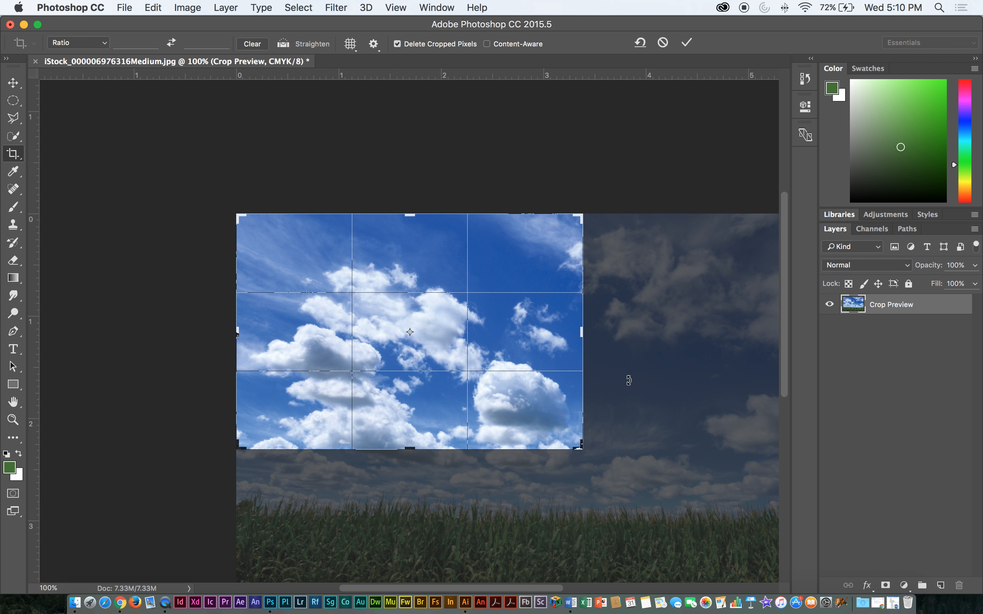
key("Escape")
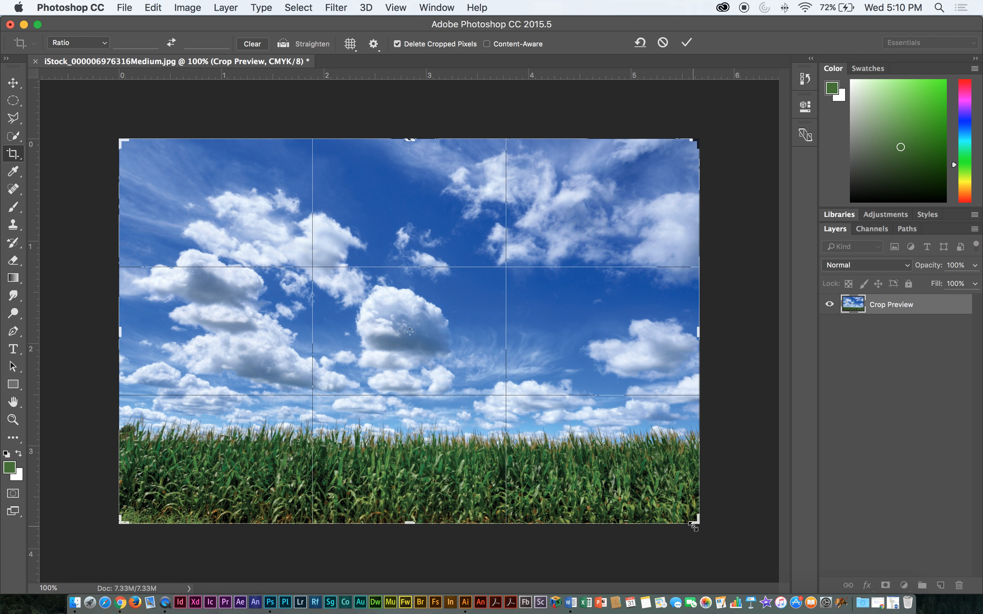
left_click_drag(696, 522, 610, 473)
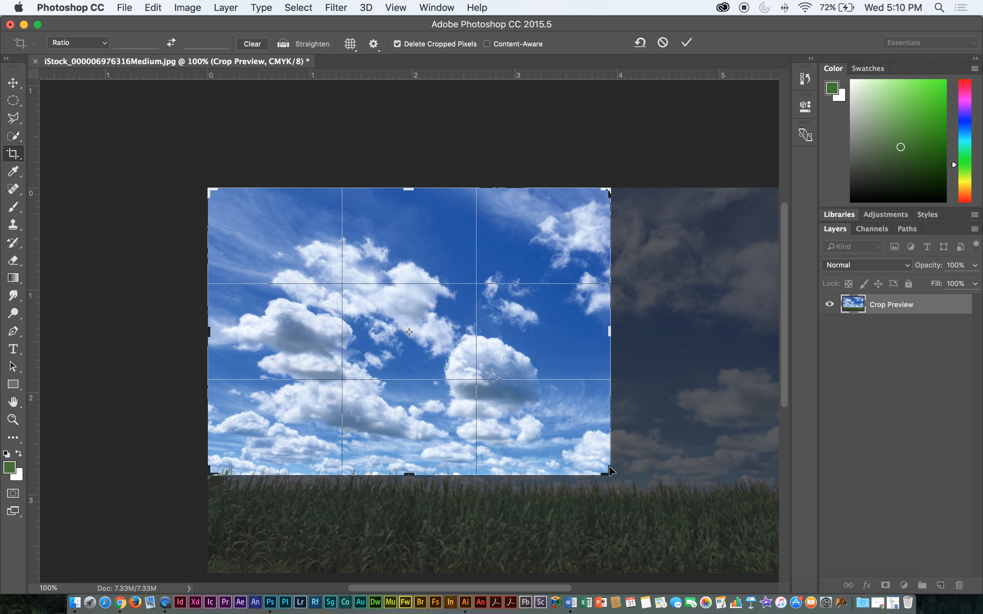
left_click(13, 87)
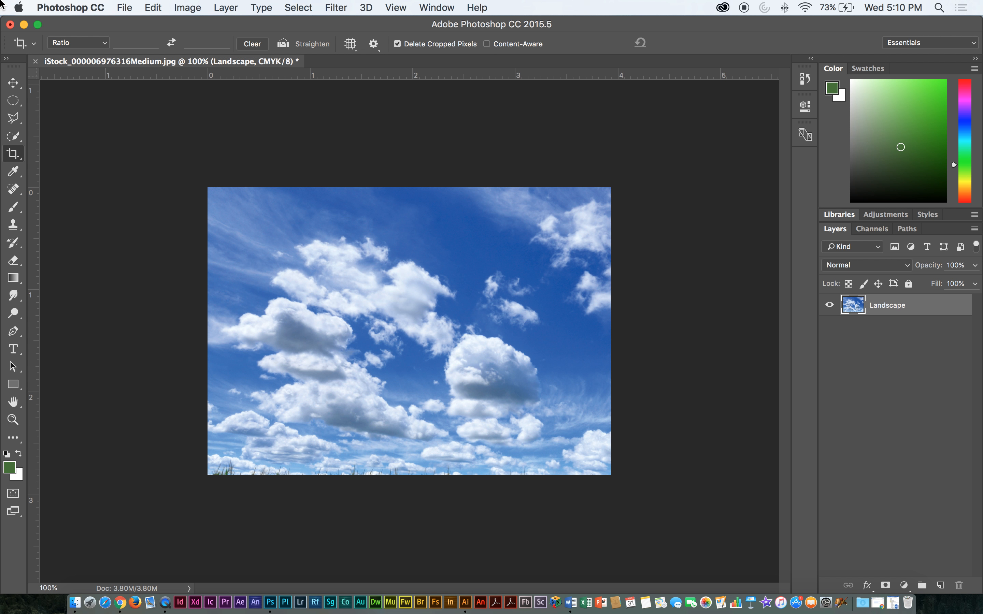
Move the cropped Landscape layer slightly up and to the left with the Move tool, and undo the move
left_click(19, 83)
left_click_drag(425, 389, 411, 343)
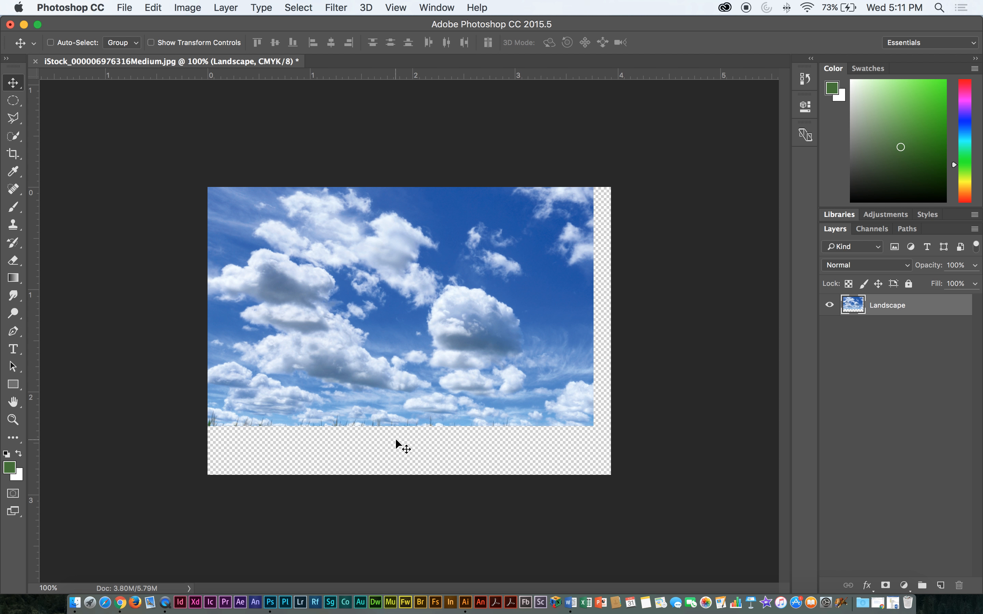
key("super+z")
key("super+z")
key("super+z")
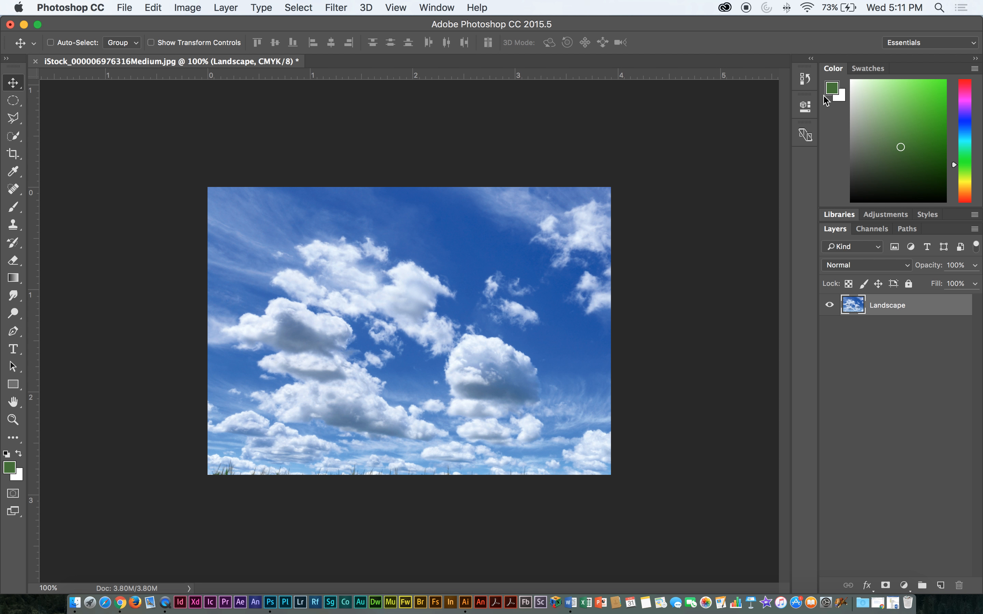
Return to the Deselect state just before the crop in the history to restore the full image
left_click(805, 78)
left_click(708, 370)
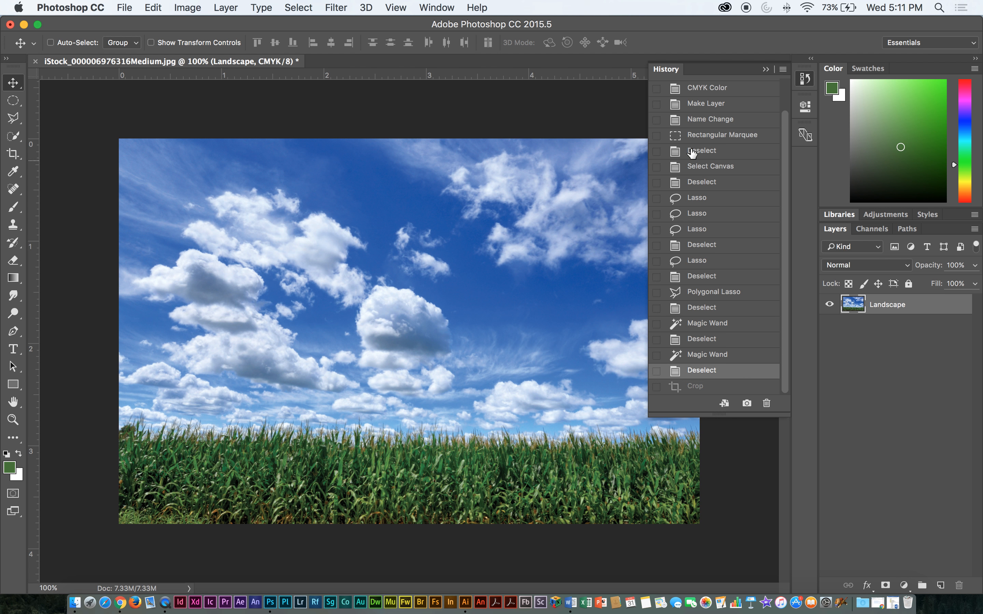
left_click(766, 69)
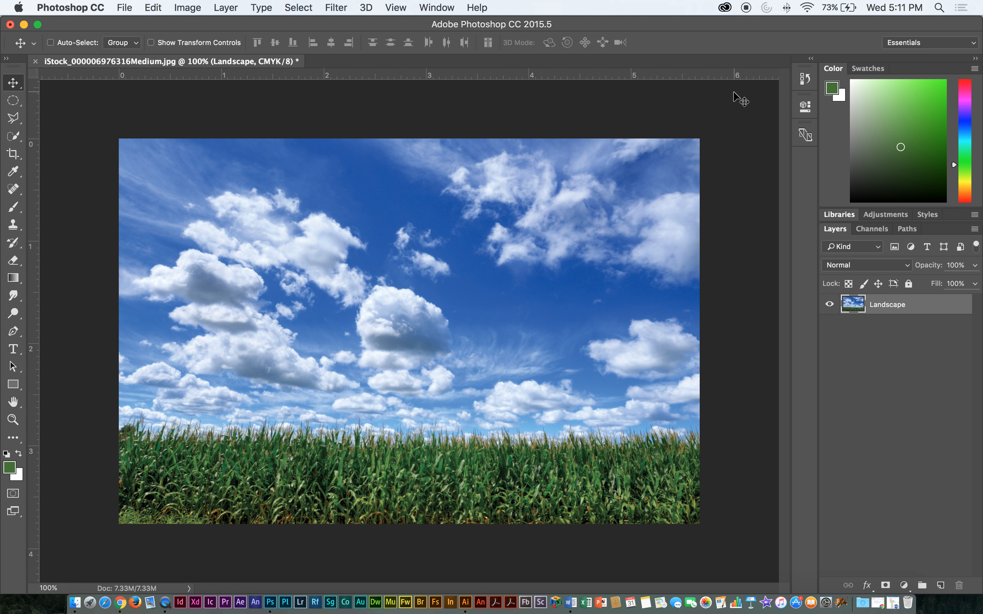
Show the History panel and collapse it again
left_click(327, 5)
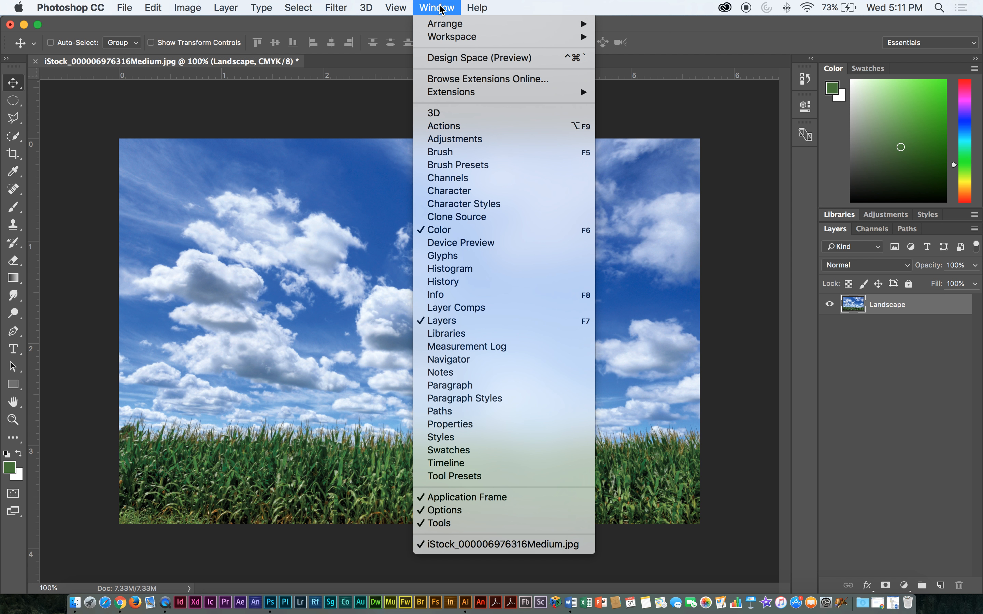
left_click(456, 286)
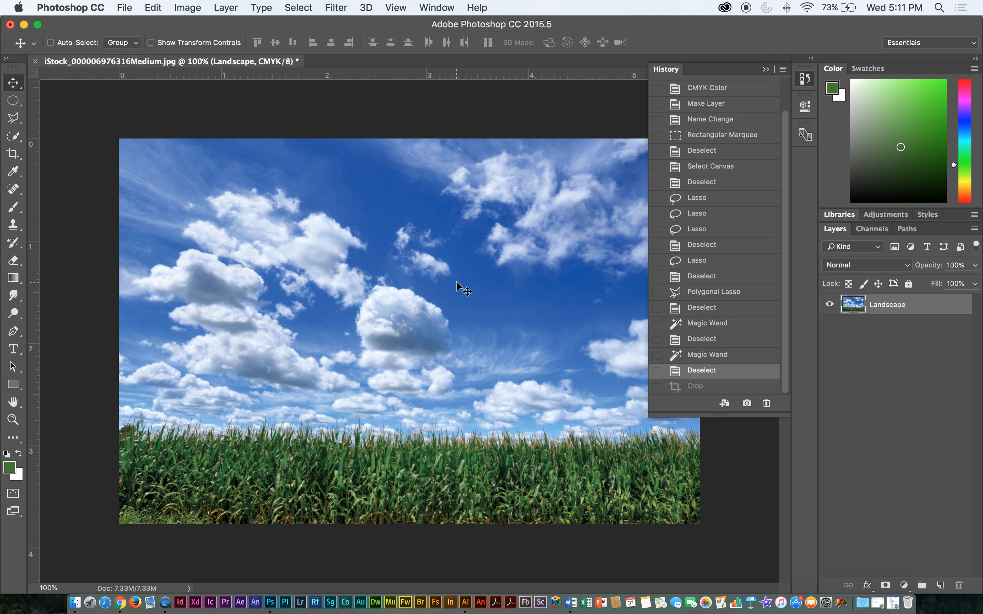
left_click(766, 71)
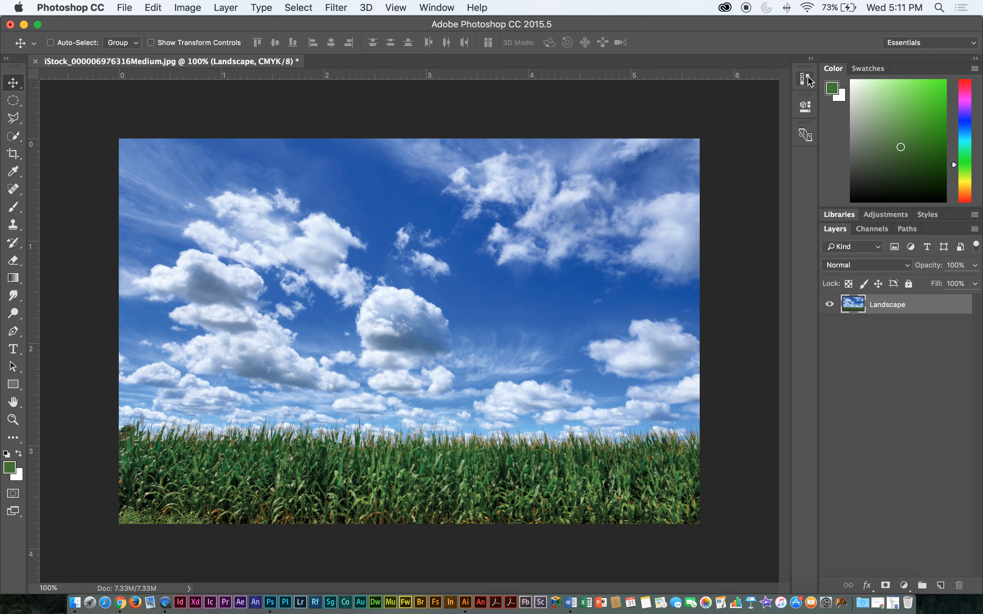
Reset the Essentials workspace and collapse the Color, Libraries and Layers panels to icons
left_click(430, 9)
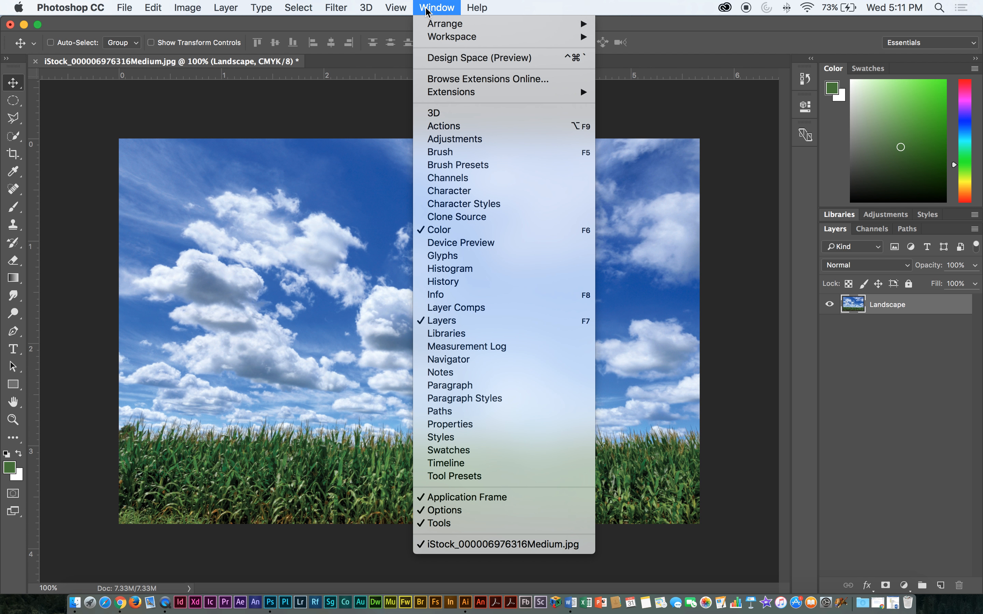
mouse_move(434, 24)
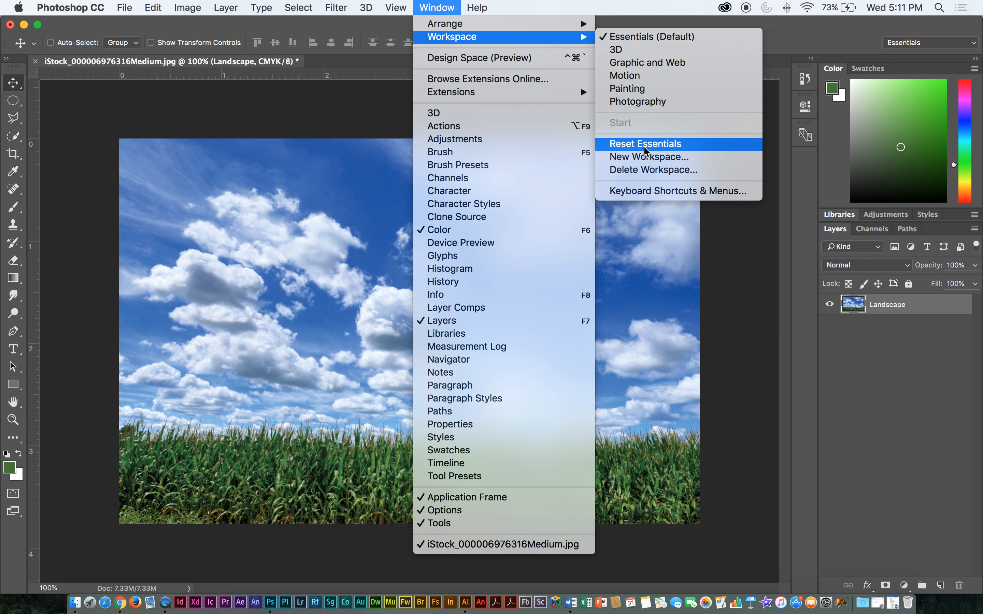
left_click(628, 149)
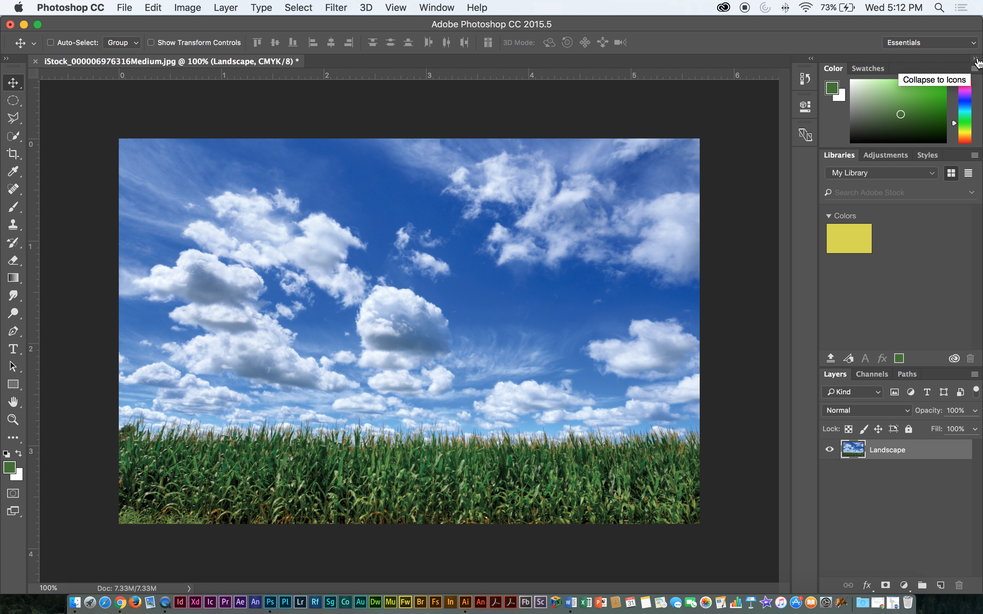
left_click(976, 60)
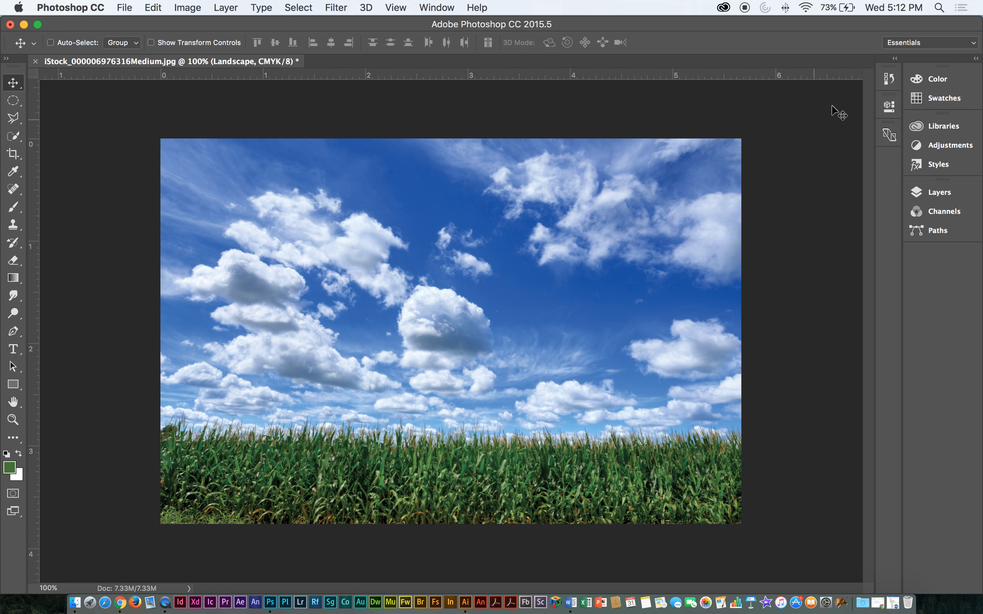
Extend the History panel to full height and compare the image at the Make Layer, CMYK Color and Open states
left_click(895, 77)
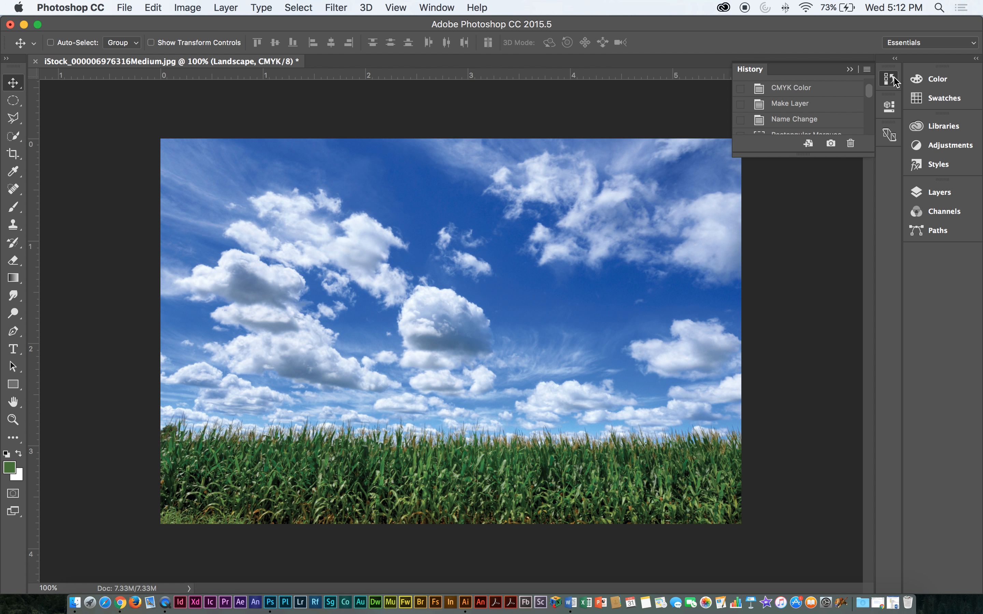
left_click_drag(868, 158, 868, 552)
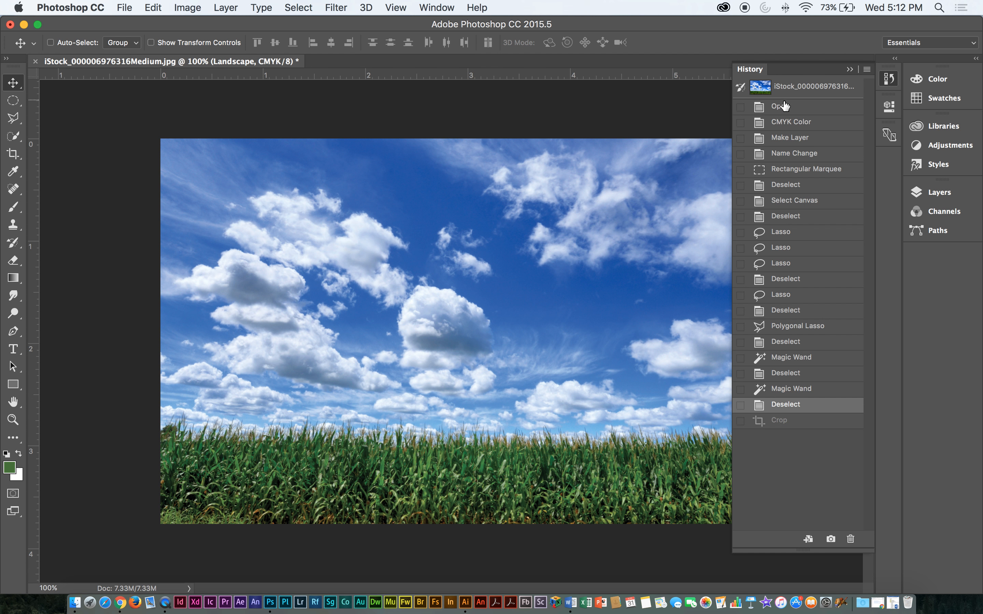
left_click(795, 143)
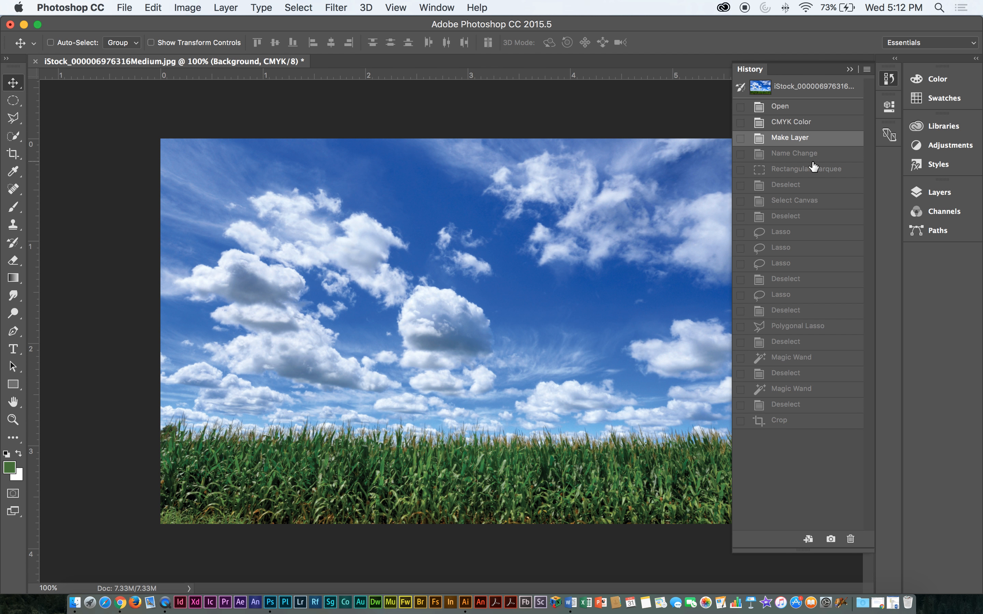
left_click(796, 122)
left_click(789, 108)
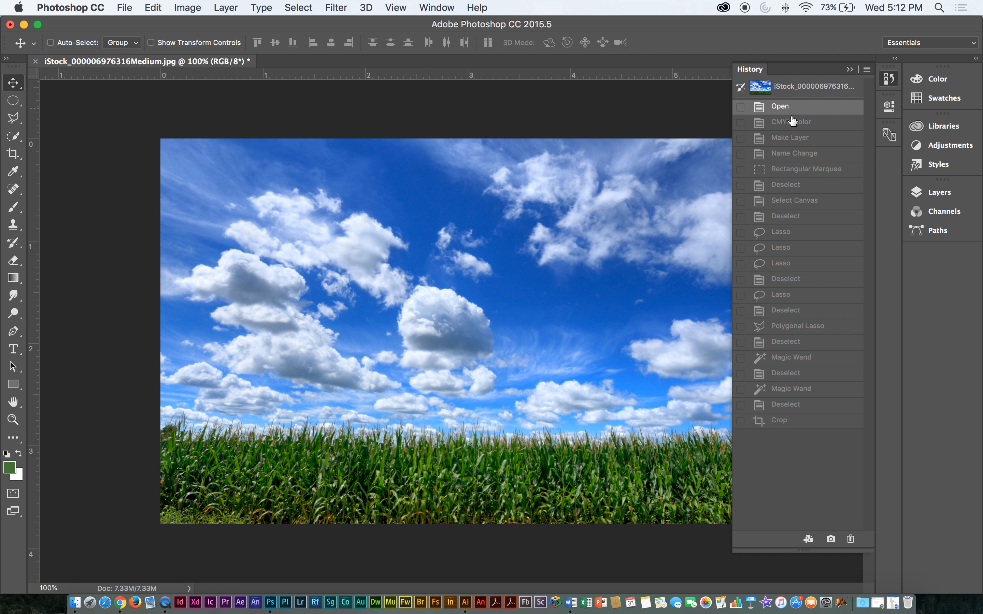
left_click(791, 122)
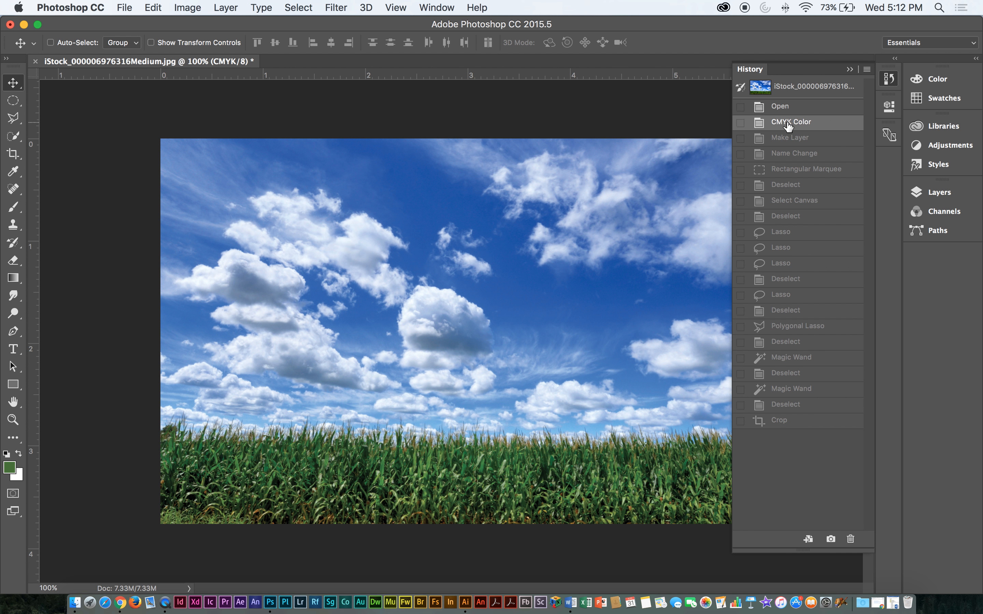
left_click(782, 108)
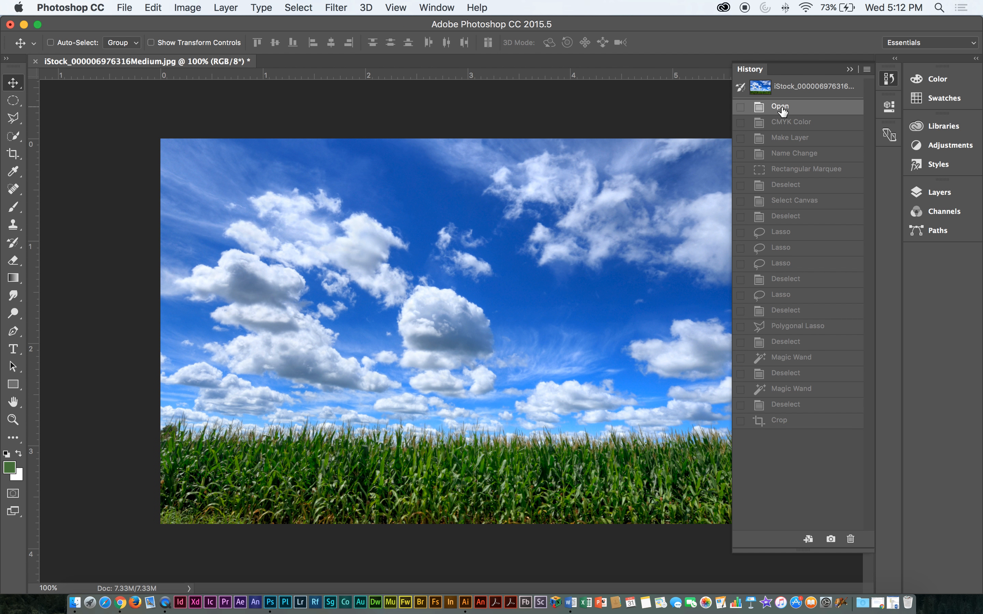
View the third Lasso state, compare the Crop state with the states just before it, and finish on the last Deselect state
left_click(781, 263)
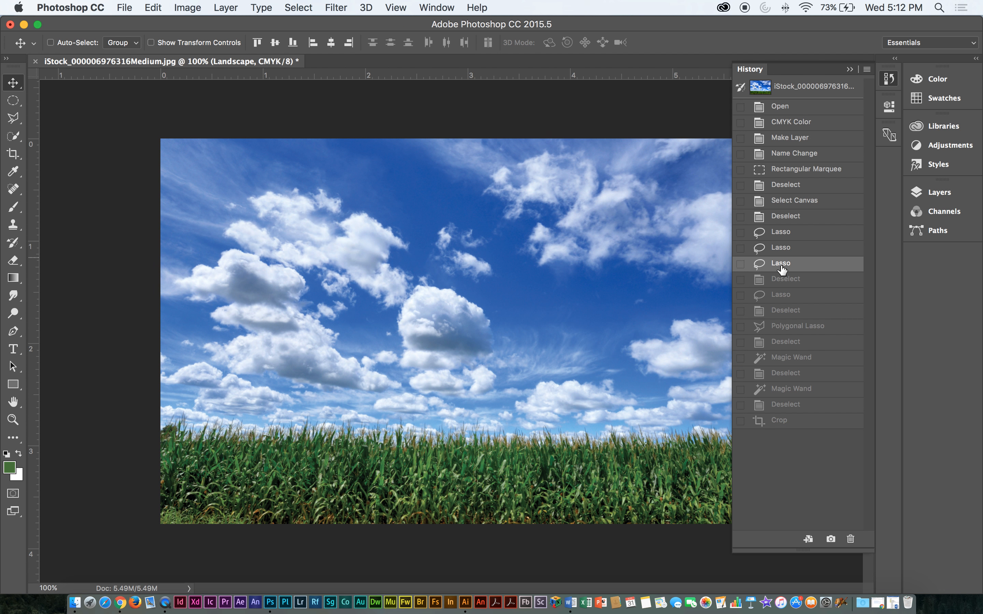
left_click(782, 422)
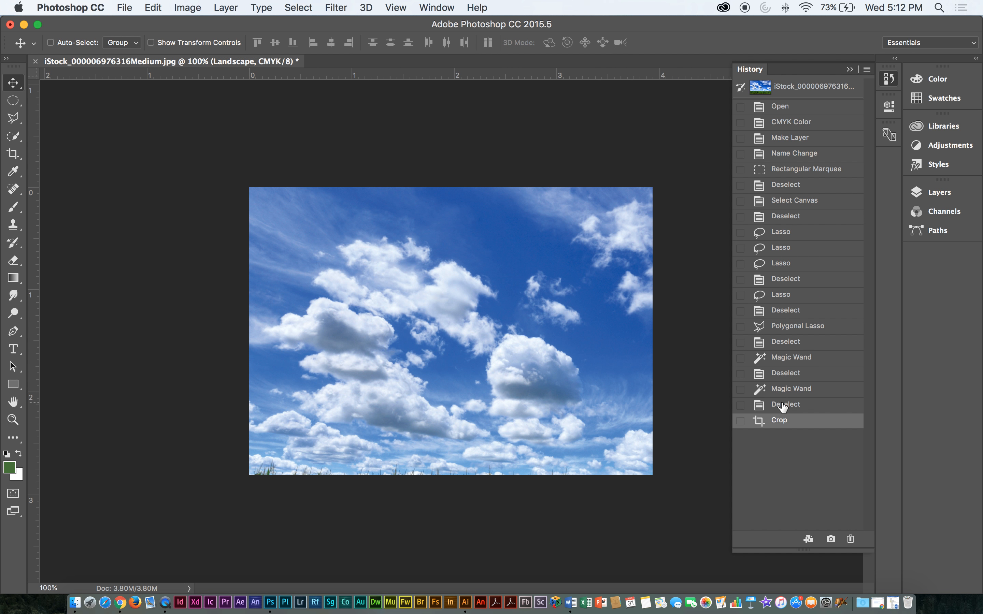
left_click(781, 404)
left_click(782, 422)
left_click(783, 391)
left_click(786, 420)
left_click(782, 404)
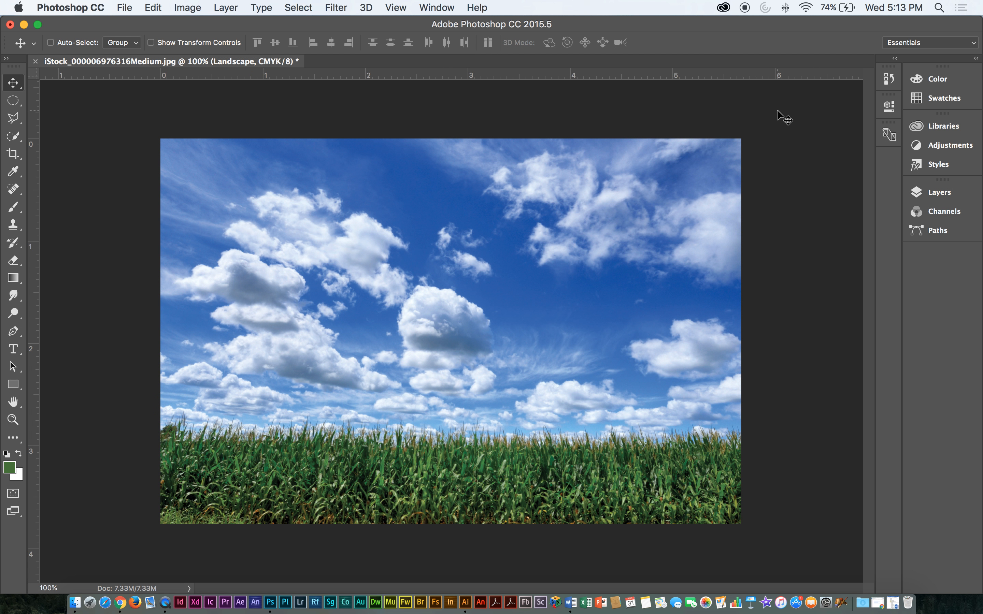
View the fourth Lasso state, the original image snapshot and the Crop state in the history, ending on the last Deselect state
left_click(889, 79)
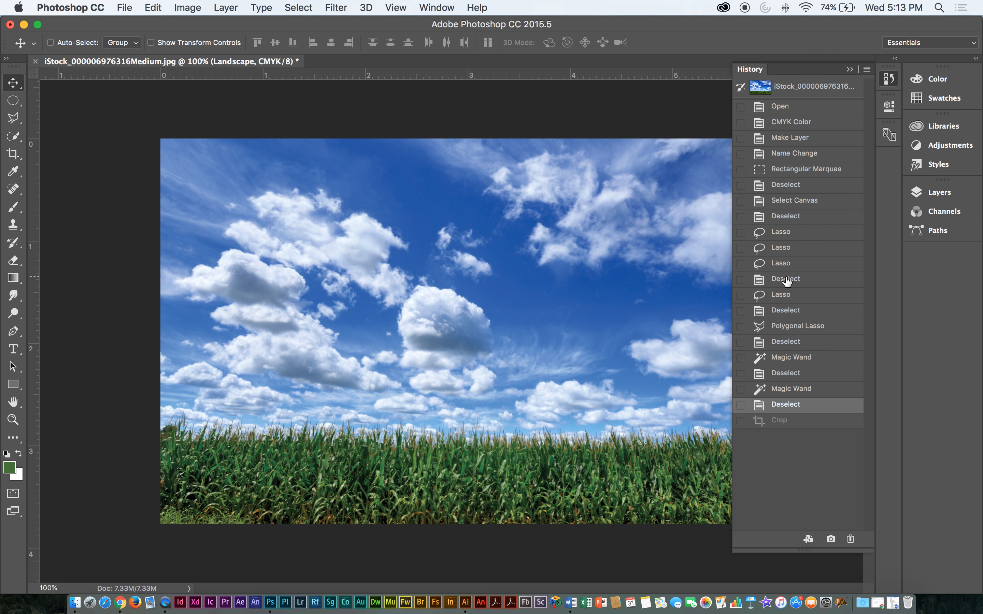
left_click(790, 298)
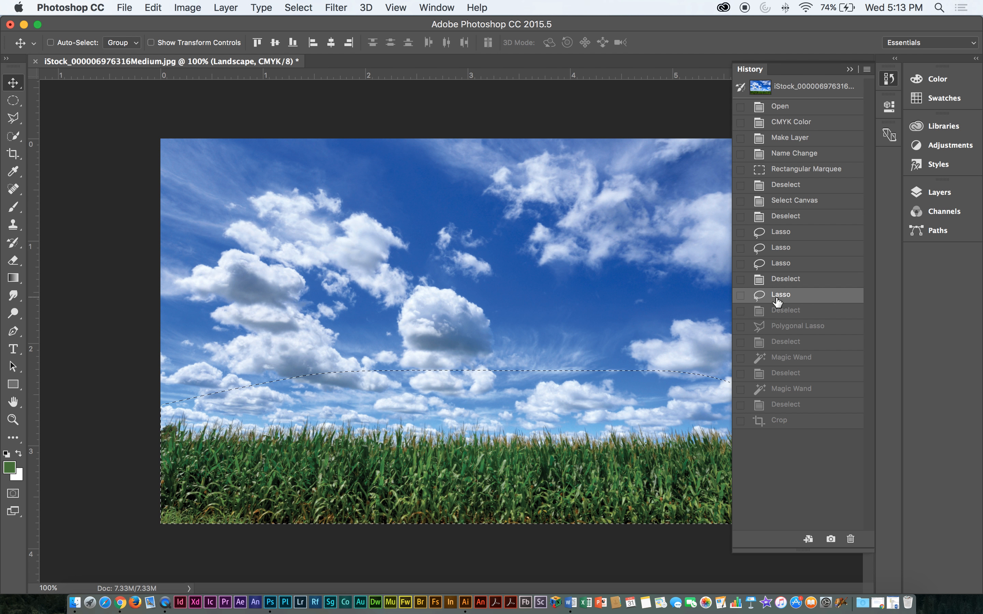
left_click(797, 87)
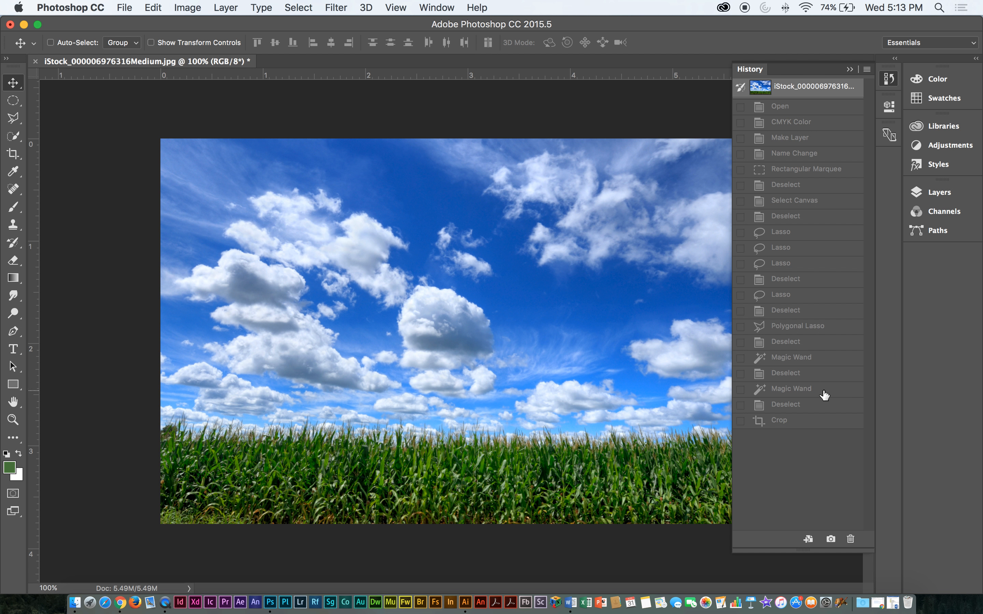
left_click(799, 422)
left_click(800, 405)
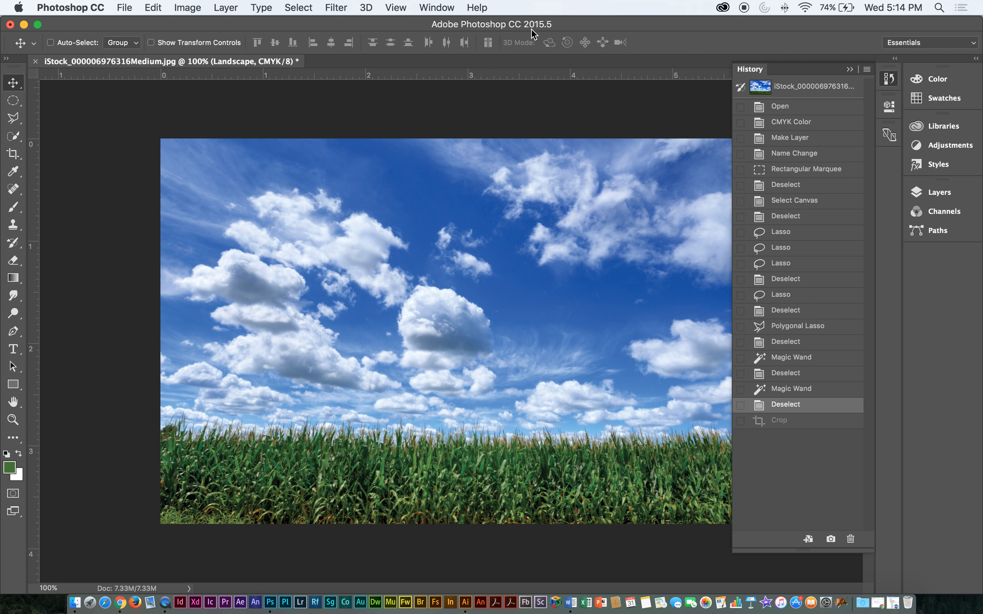
Look over the File commands without choosing one, and collapse the History panel
left_click(134, 6)
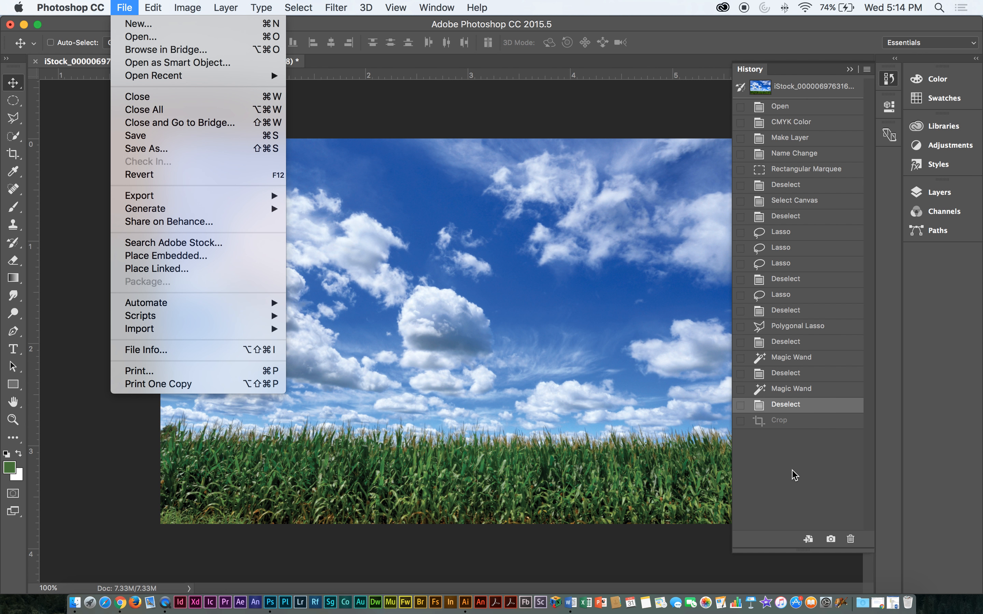
left_click(417, 104)
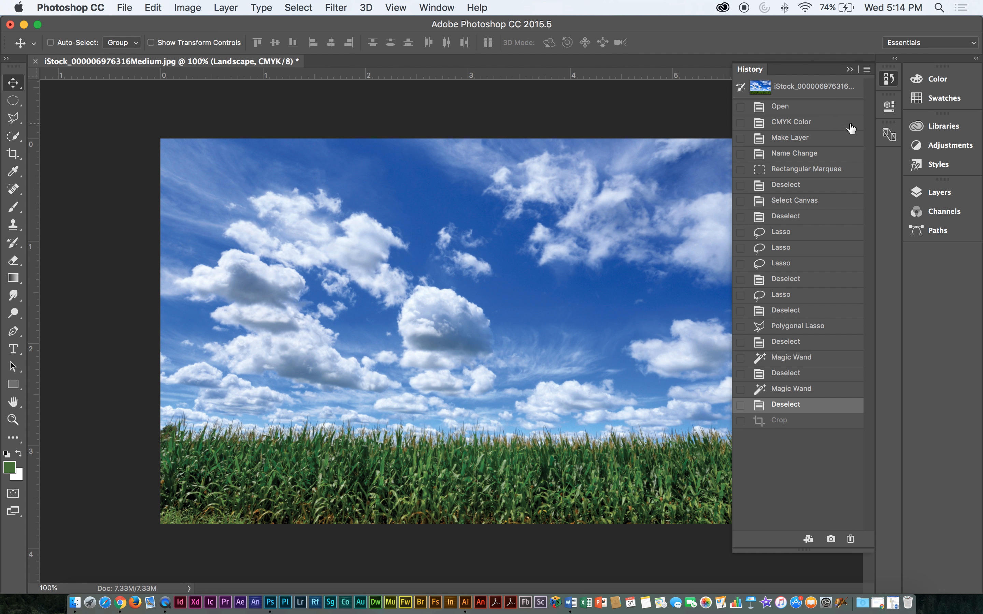
left_click(850, 70)
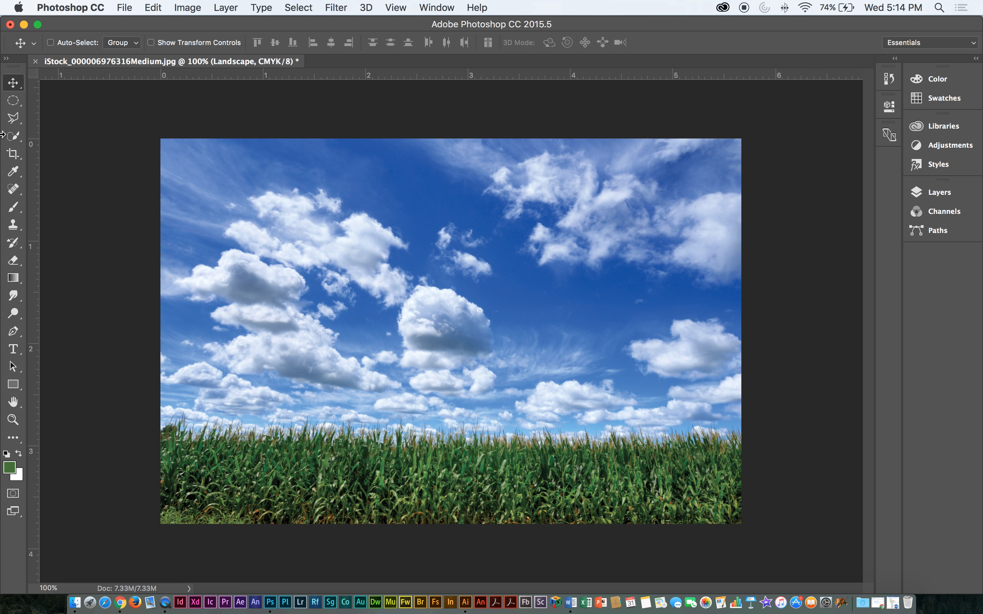
Select the Spot Healing Brush Tool and show the other tools in its group
left_click(14, 190)
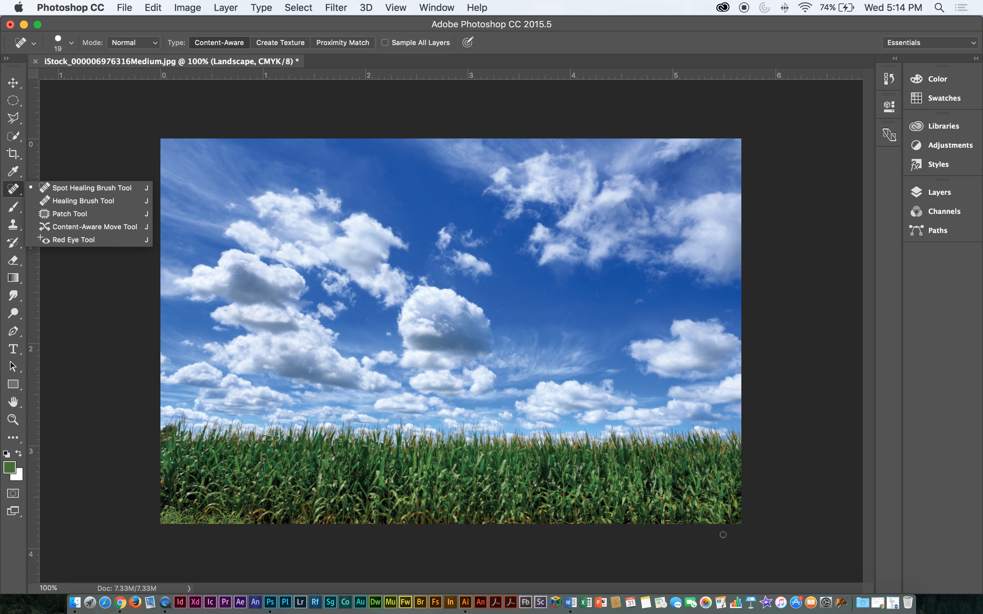
Switch to the minimized Word document, read through its list of Photoshop keyboard shortcuts, and minimize it again
left_click(882, 588)
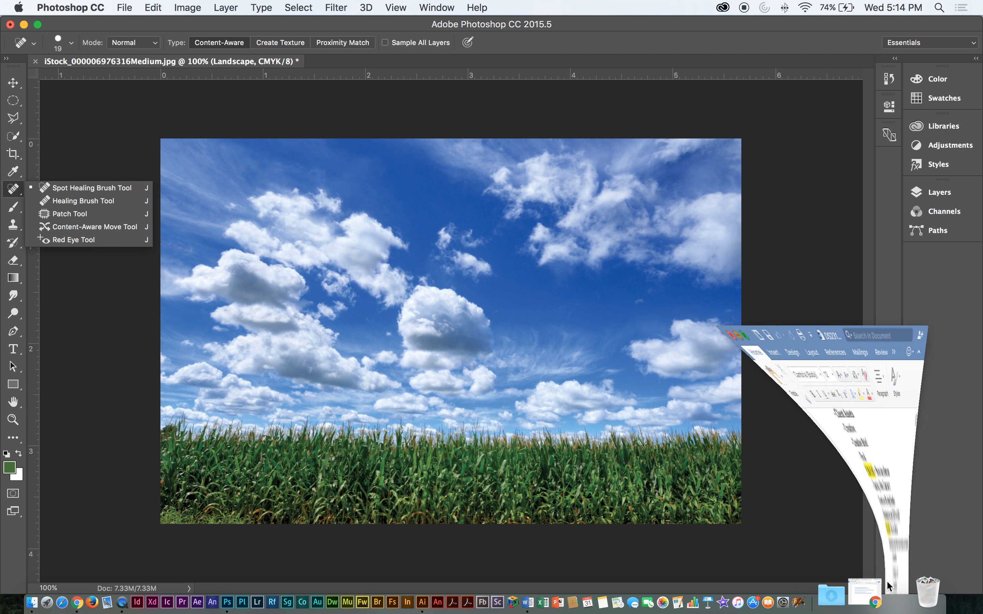
scroll(773, 320, "down", 2)
scroll(774, 314, "down", 4)
scroll(774, 320, "down", 2)
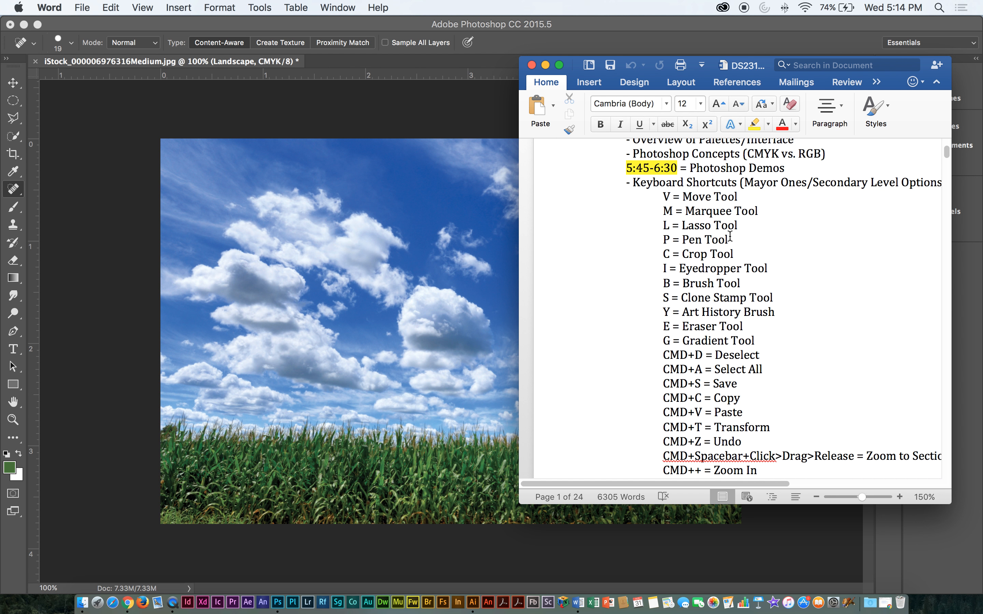
scroll(772, 256, "down", 2)
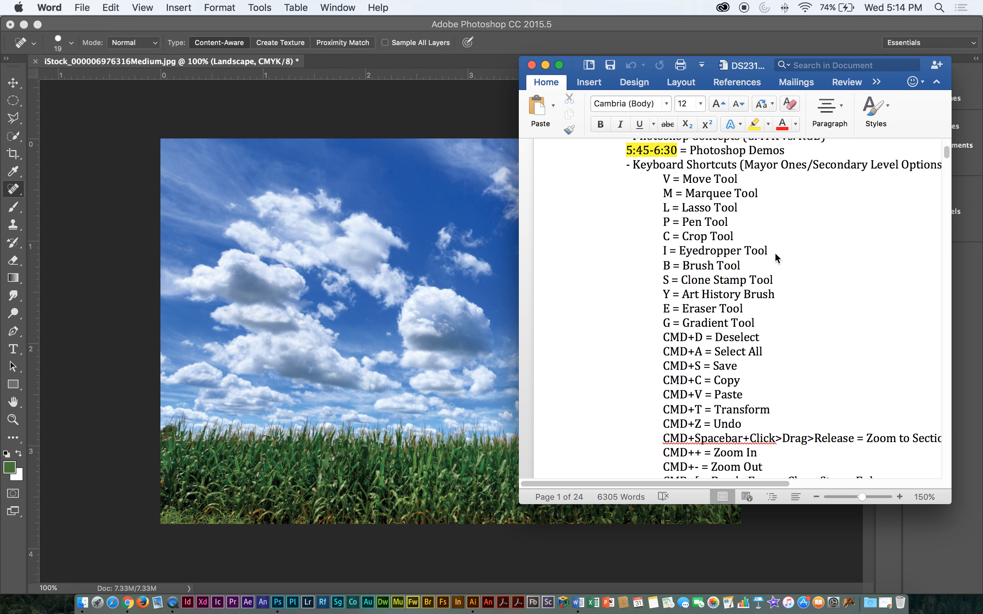
scroll(774, 257, "down", 2)
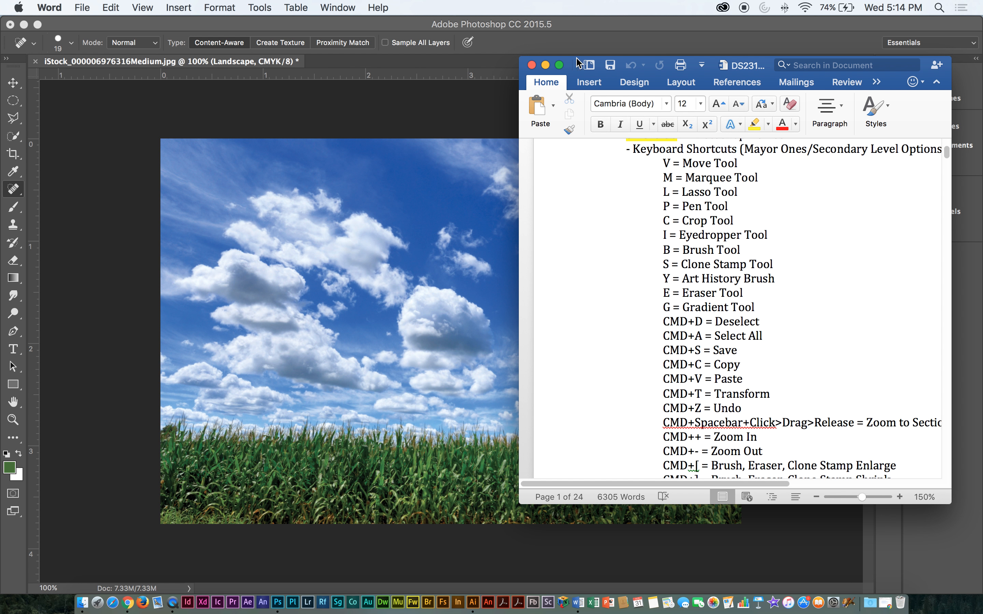
scroll(835, 243, "down", 3)
scroll(837, 244, "up", 1)
scroll(836, 244, "down", 1)
scroll(835, 244, "up", 10)
scroll(837, 246, "down", 7)
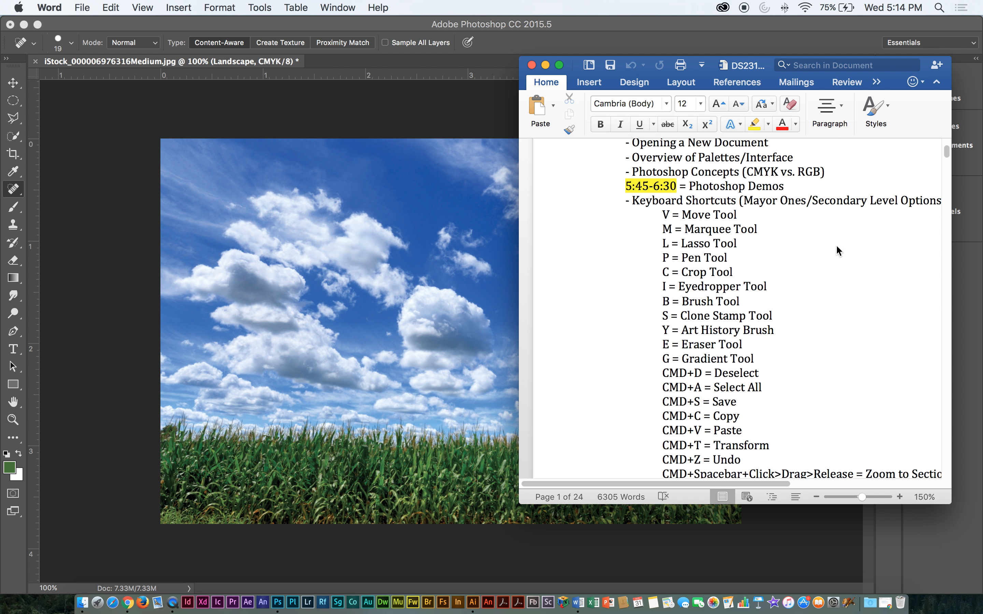
left_click_drag(947, 153, 947, 154)
scroll(948, 154, "down", 3)
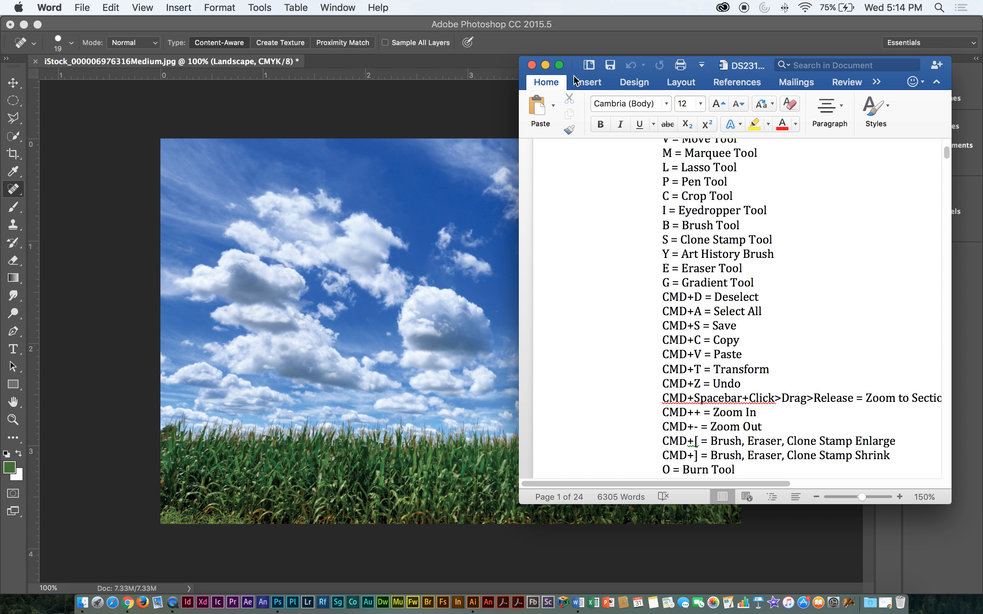
left_click(545, 65)
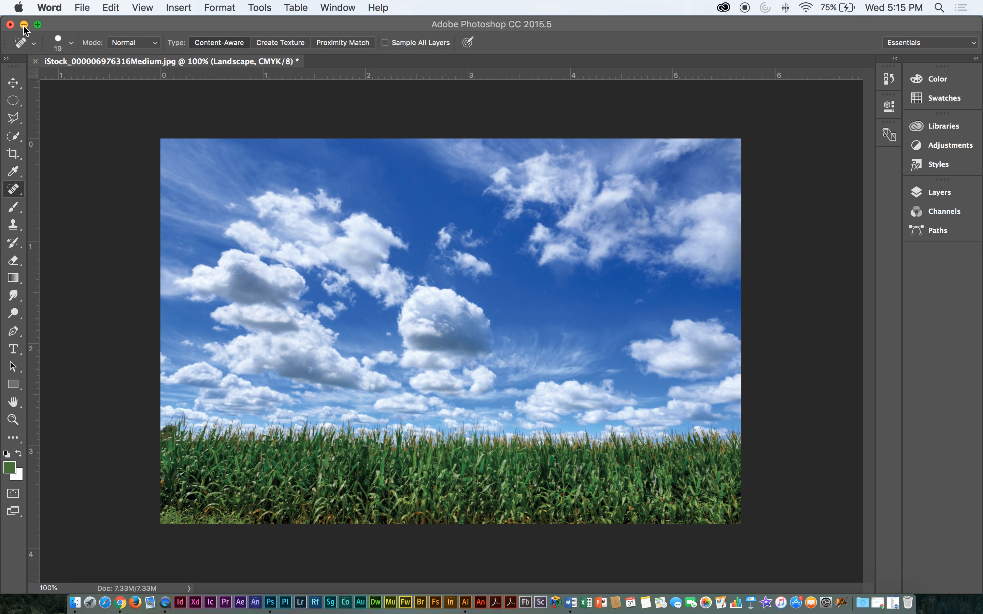
Reopen the Word document to check the rest of the shortcut list down to the Dodge Tool, and minimize it
left_click(894, 599)
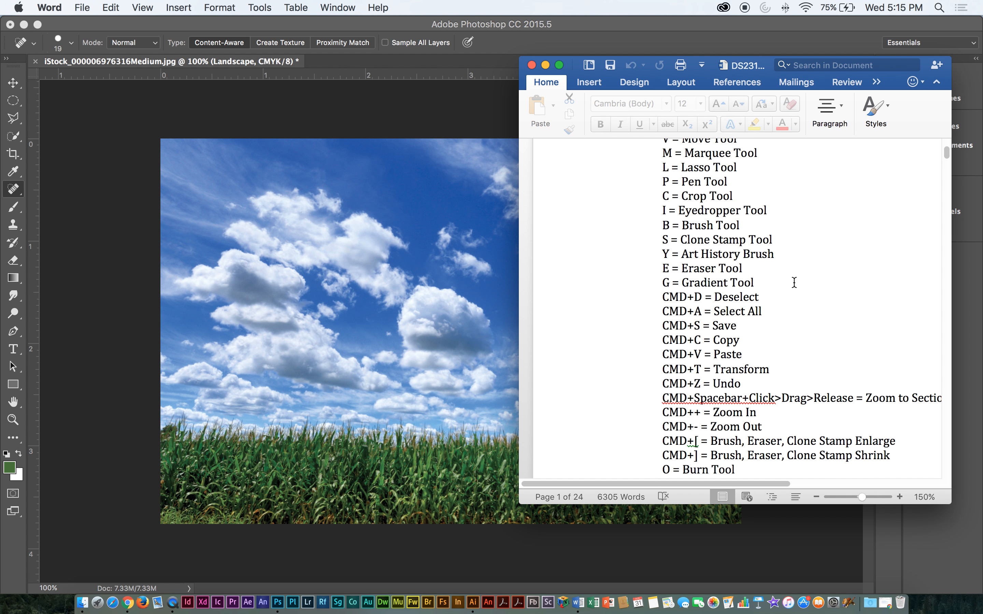
scroll(788, 267, "down", 3)
scroll(788, 266, "down", 2)
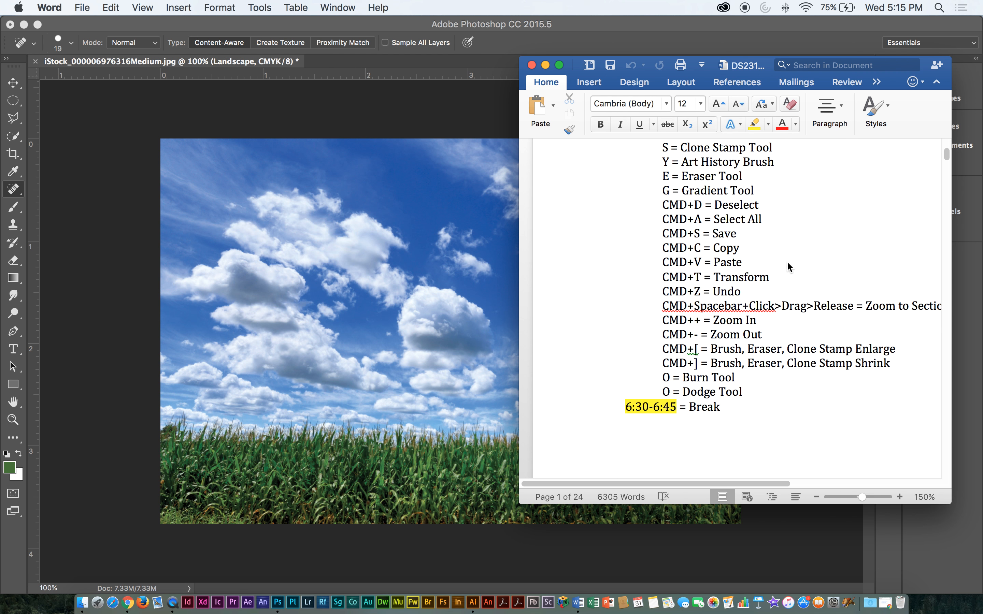
scroll(790, 266, "up", 1)
scroll(790, 266, "up", 1)
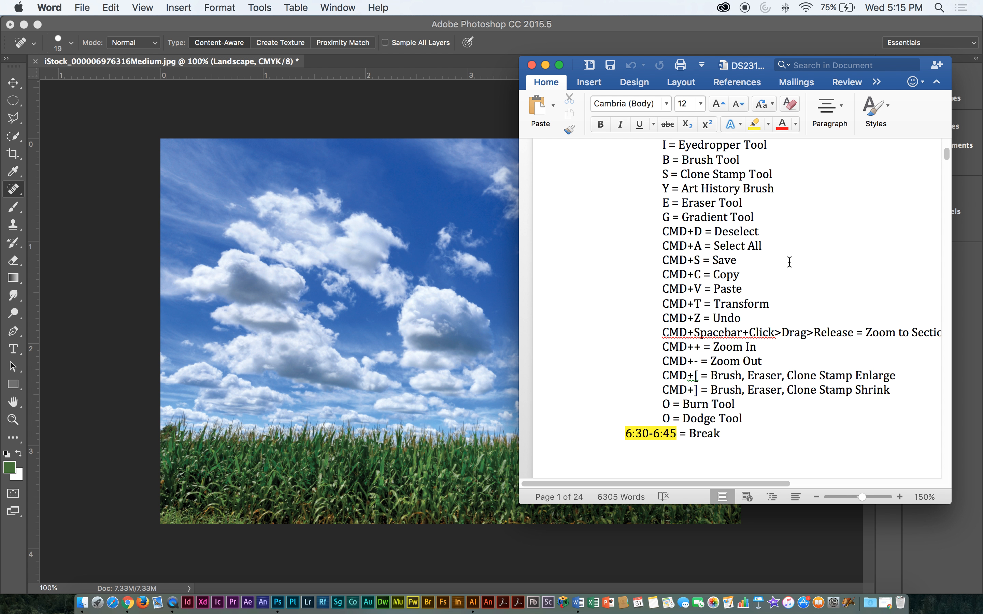
left_click(545, 65)
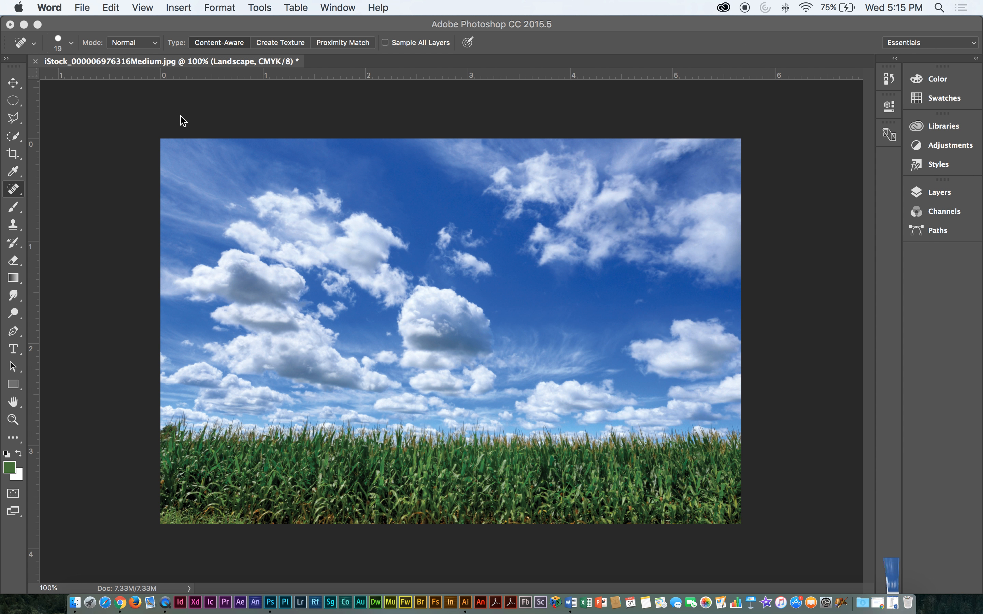
left_click(37, 60)
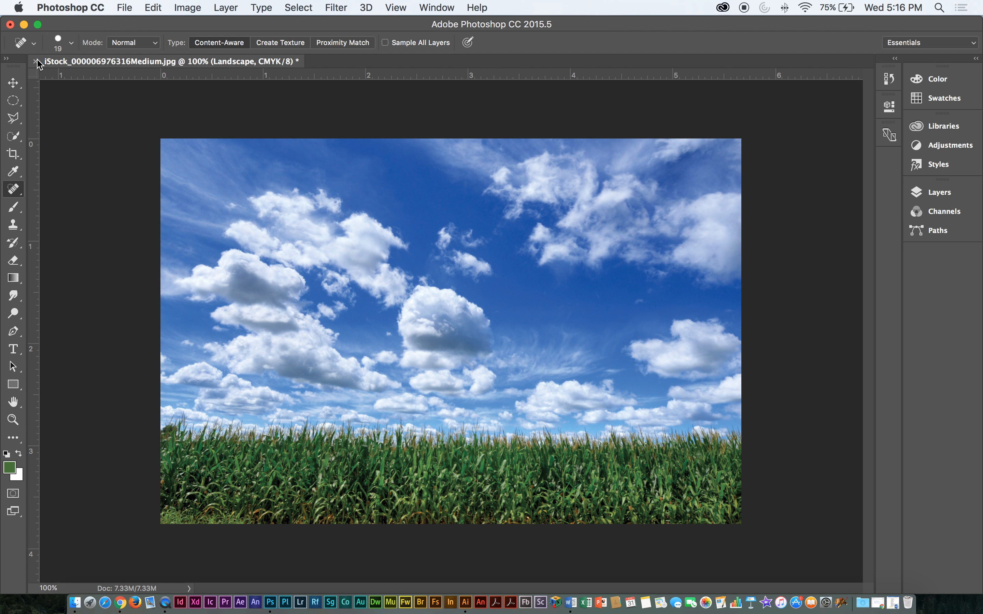
left_click(35, 61)
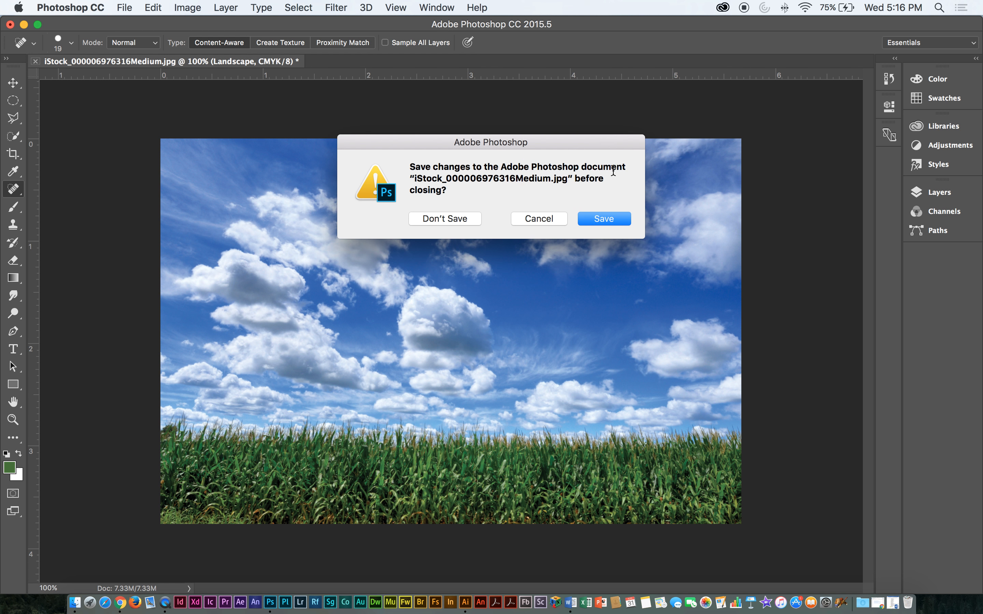
left_click(427, 217)
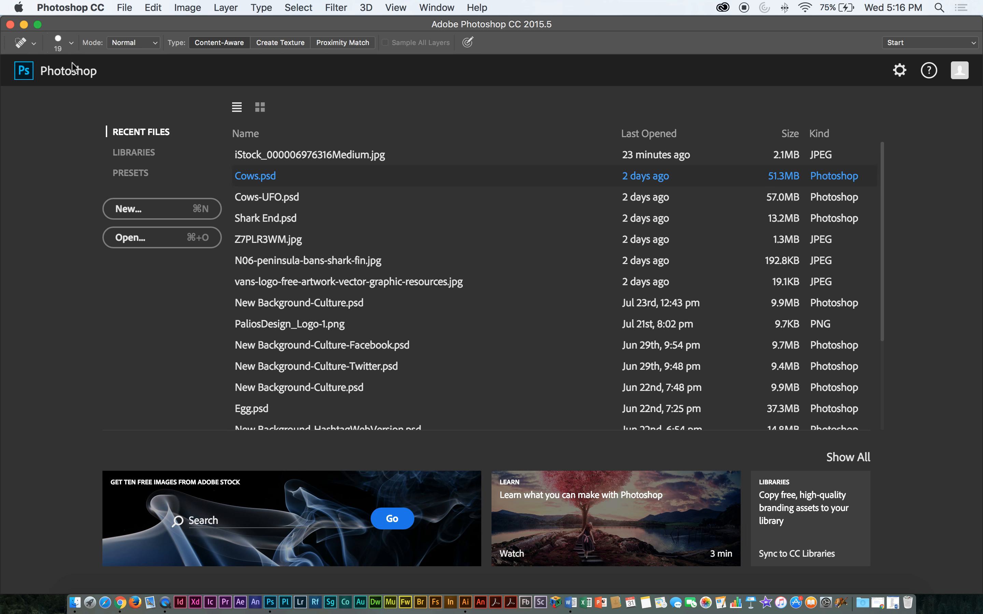
Minimize Photoshop and open Cows.psd from the Wednesday folder in Finder with Photoshop
left_click(24, 25)
left_click_drag(616, 202, 620, 175)
left_click(627, 249)
left_click(624, 238)
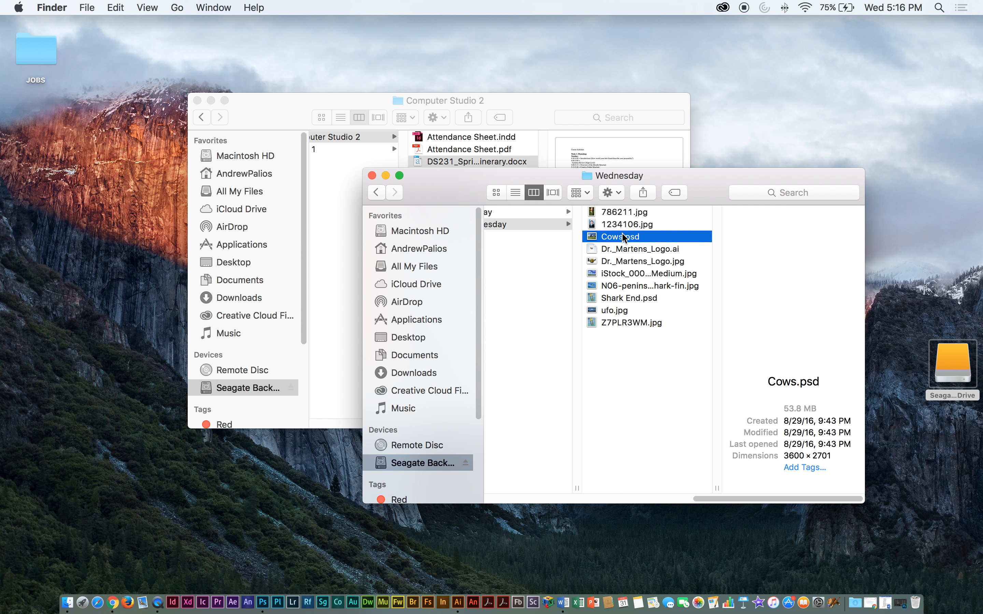
left_click_drag(622, 237, 267, 607)
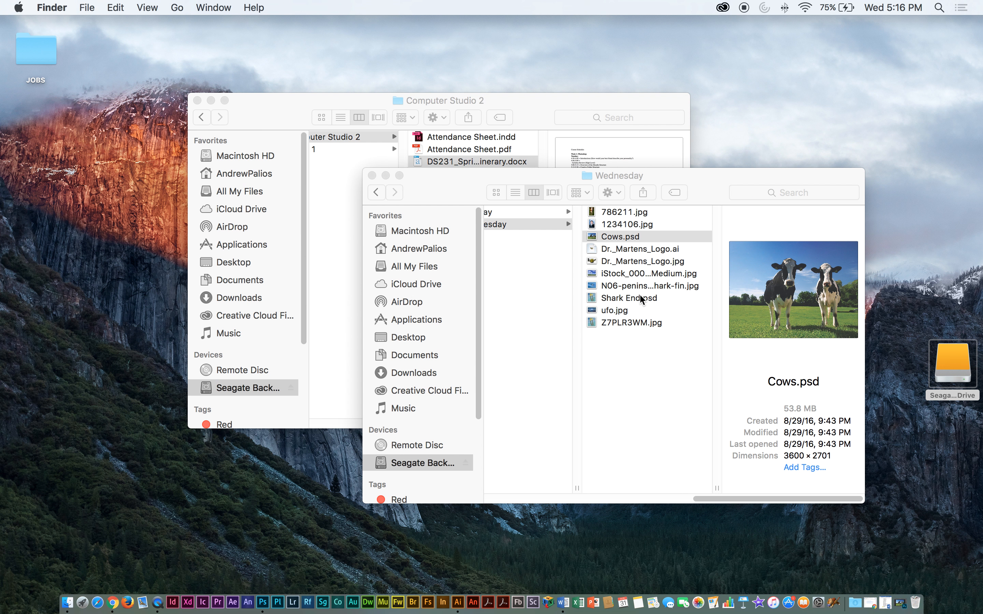
Preview the shark fin, cornfield, Dr. Martens logo and cow files in the Wednesday folder, and open ufo.jpg in Photoshop
left_click(641, 286)
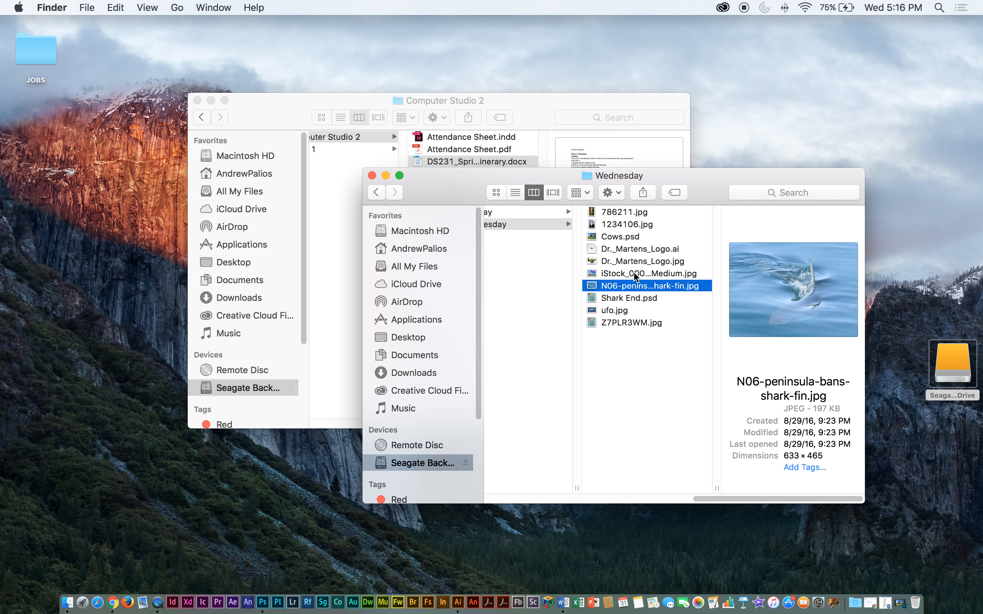
left_click(639, 274)
left_click(646, 262)
left_click(646, 249)
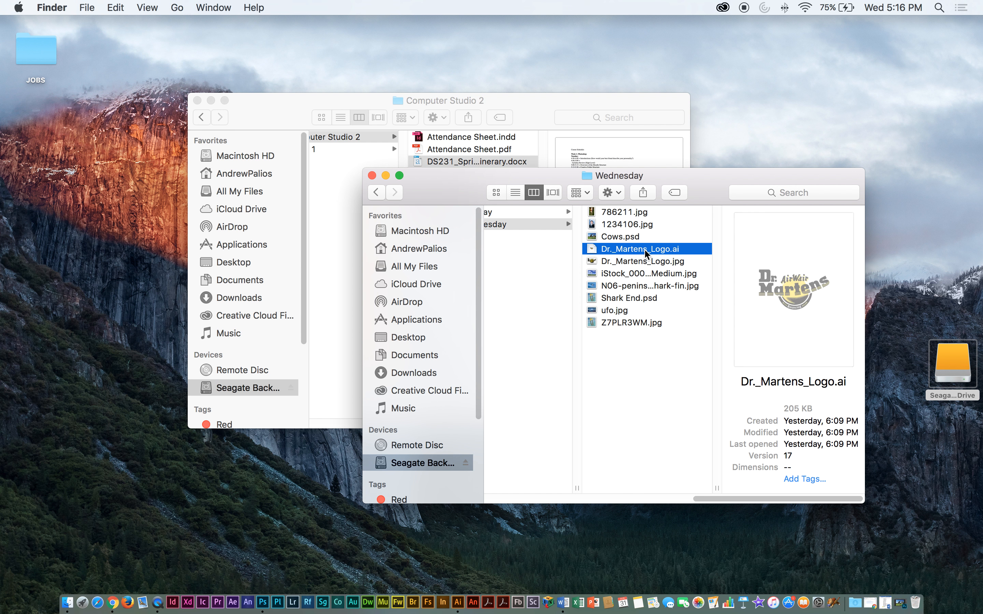
left_click(630, 236)
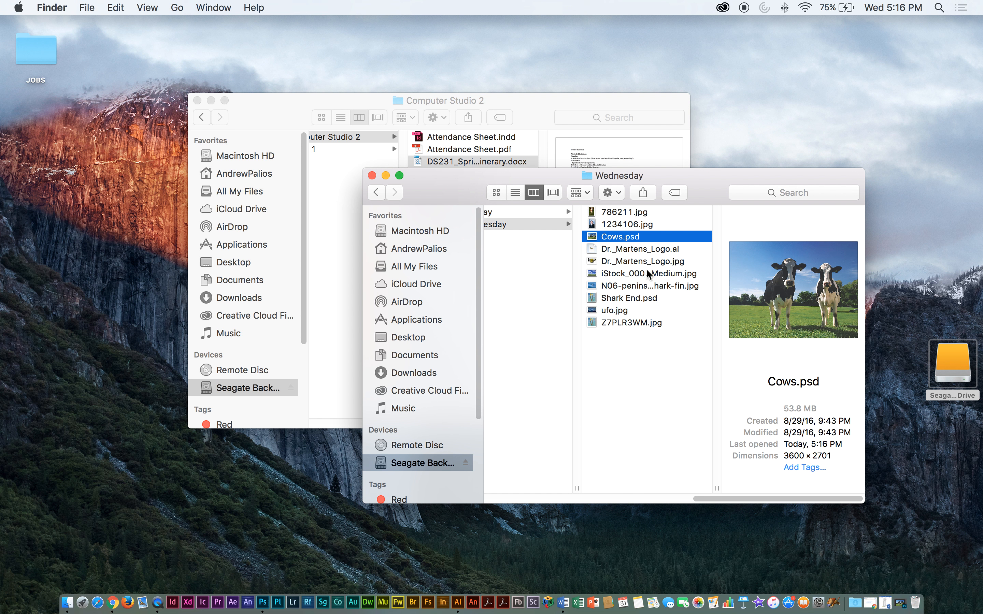
left_click_drag(615, 311, 261, 606)
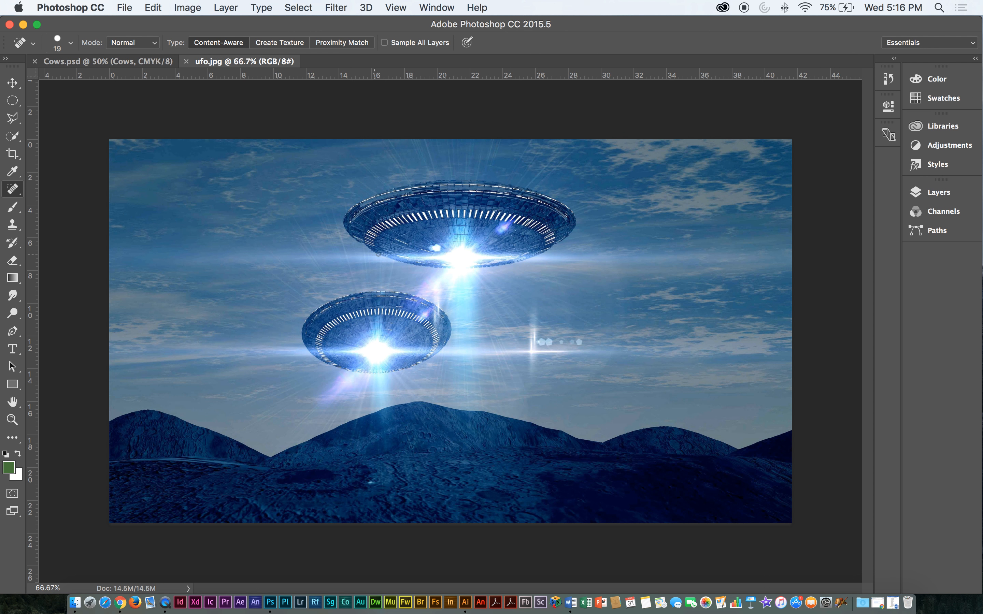
Bring Cows.psd to the front and choose the Clone Stamp Tool, looking at the Brush and Stamp tool groups
left_click(115, 66)
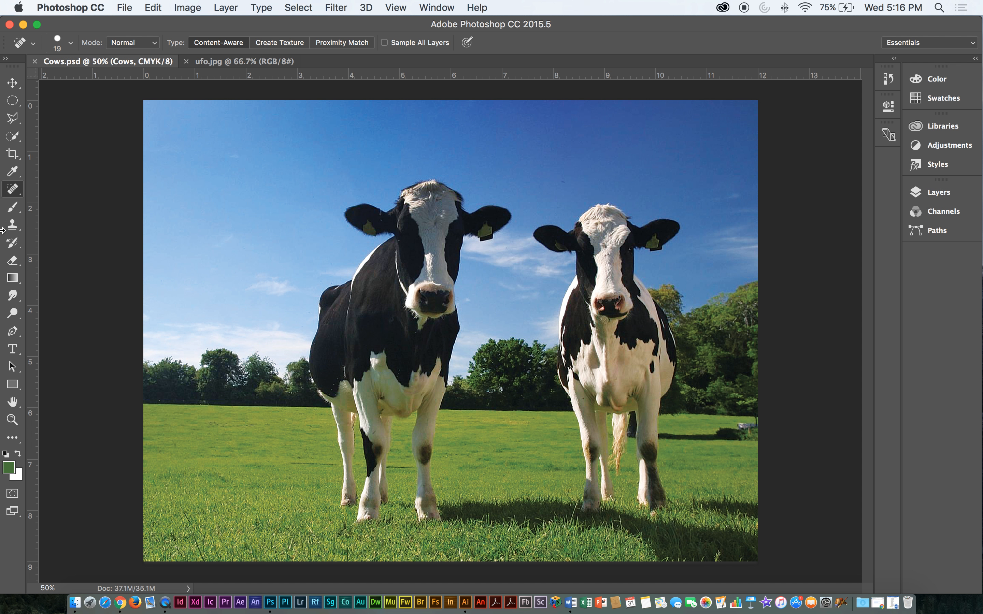
left_click(12, 209)
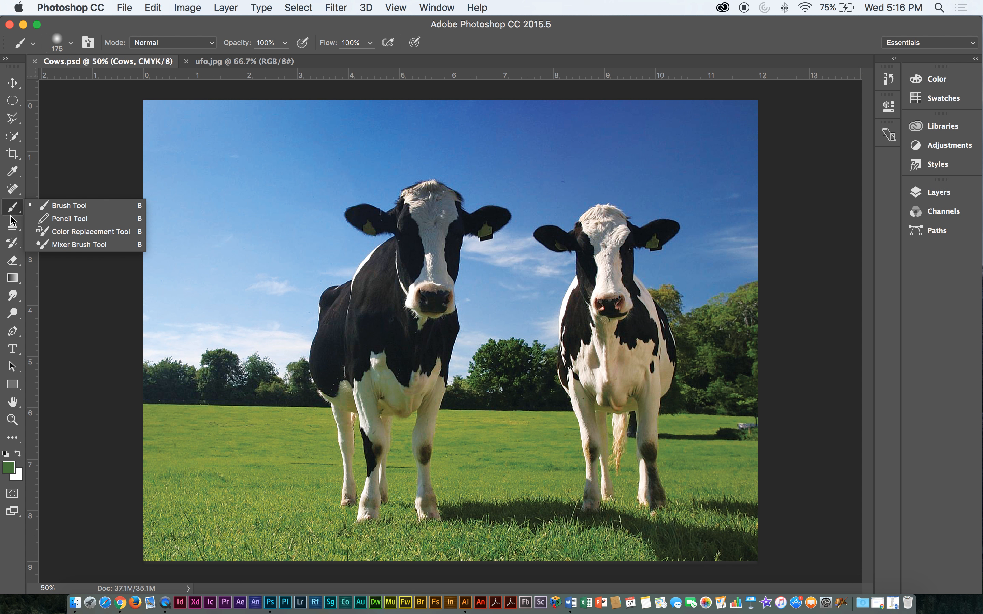
left_click(14, 227)
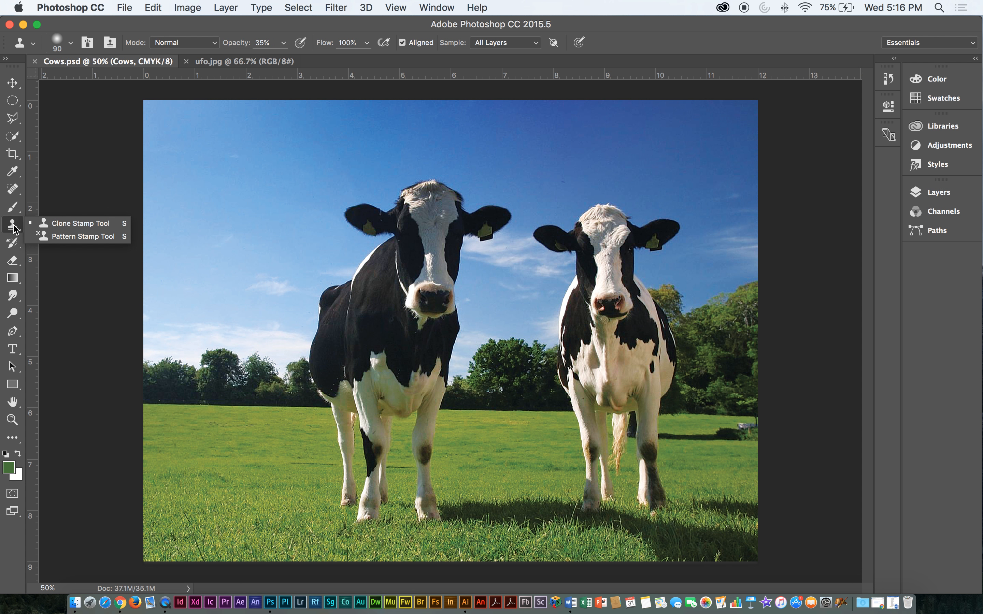
left_click(39, 223)
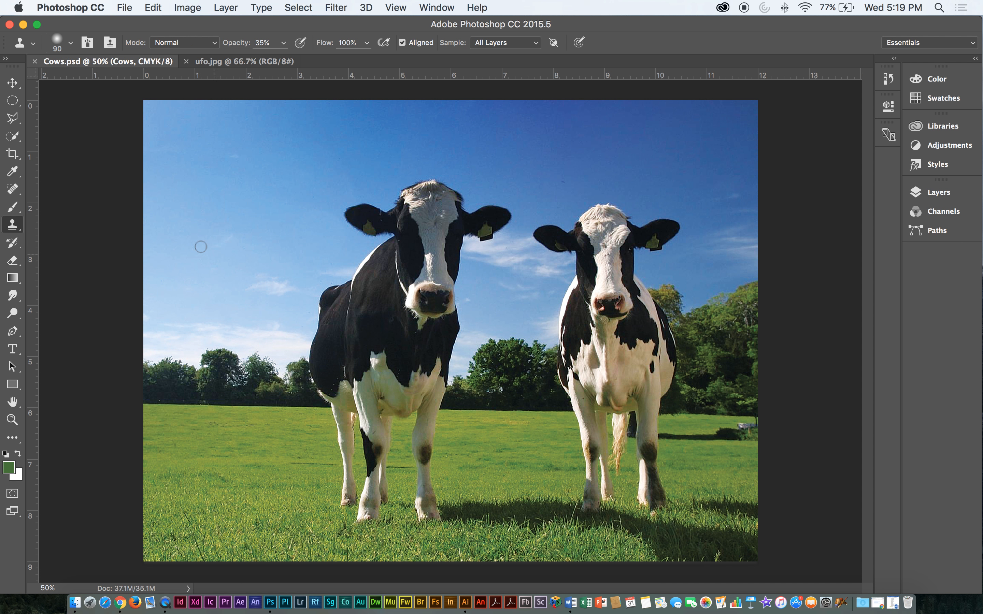
left_click(13, 224)
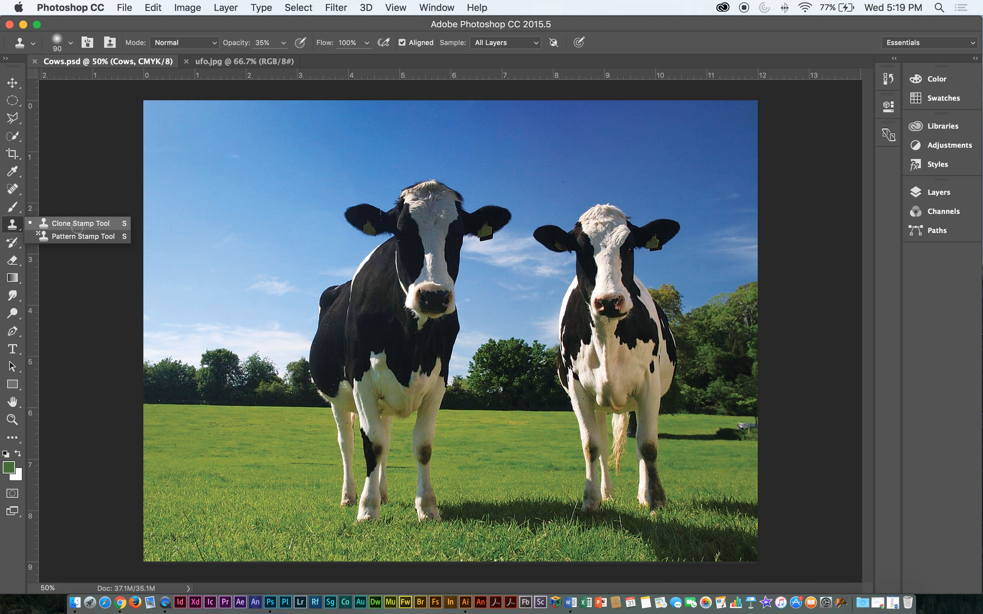
left_click(76, 226)
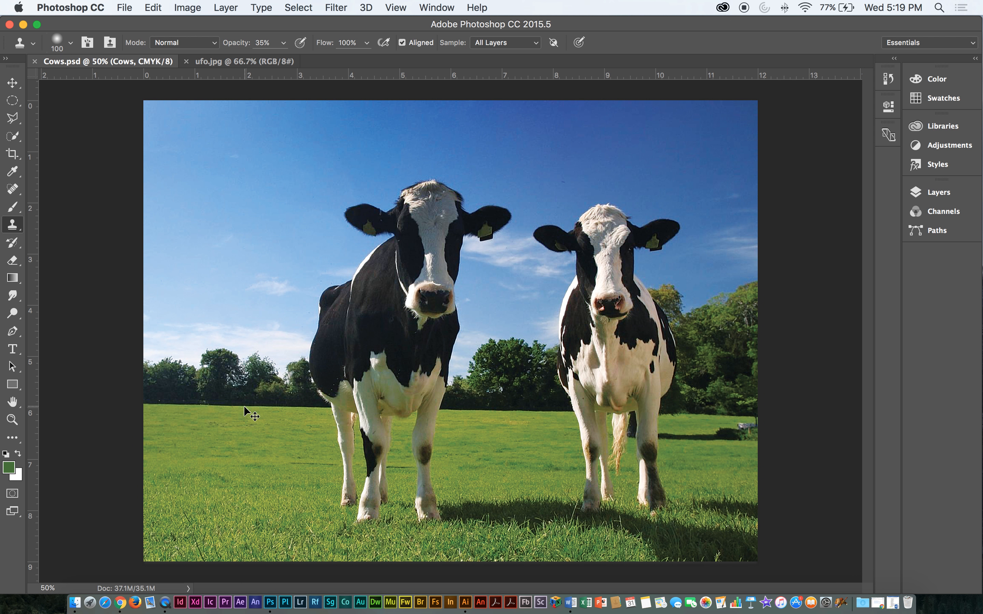
Examine the larger cow's hindquarters and the nearby tree line at 200% zoom, and return the view to 100%
key("super+equal")
key("super+equal")
key("super+equal")
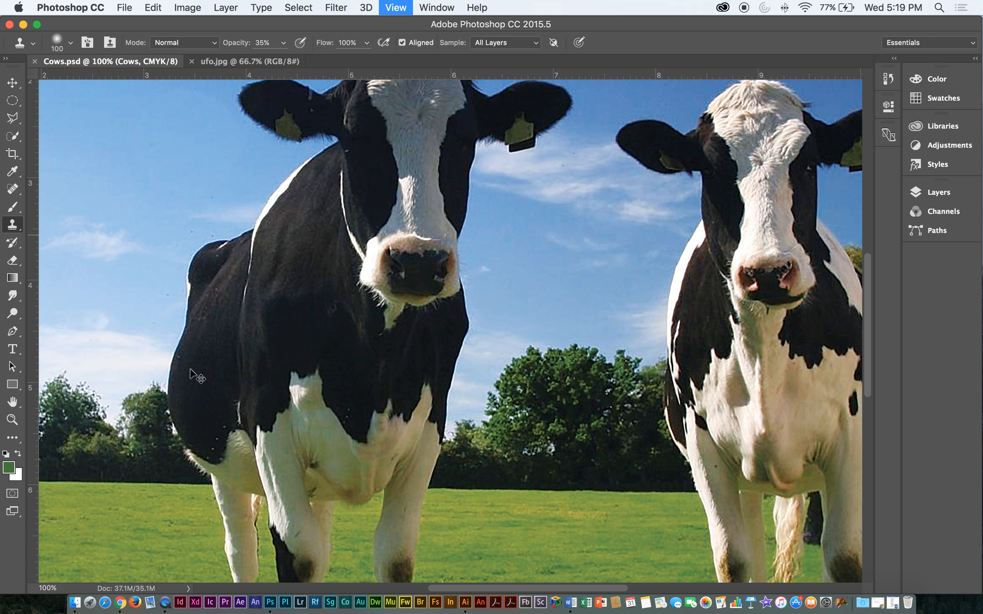
mouse_move(193, 345)
left_mouse_down()
mouse_move(400, 292)
mouse_move(199, 336)
left_mouse_up()
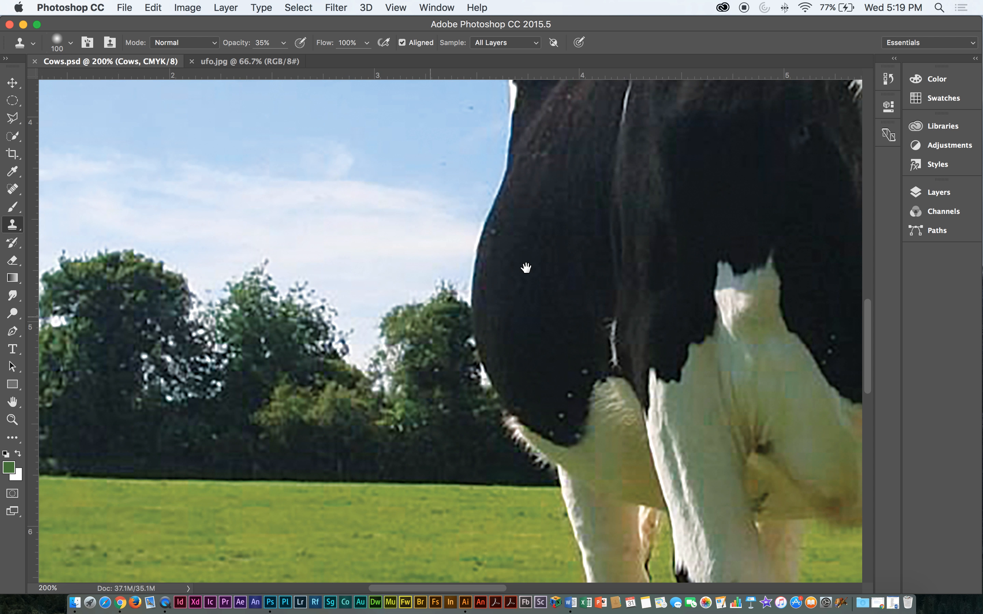
left_click_drag(548, 266, 643, 264)
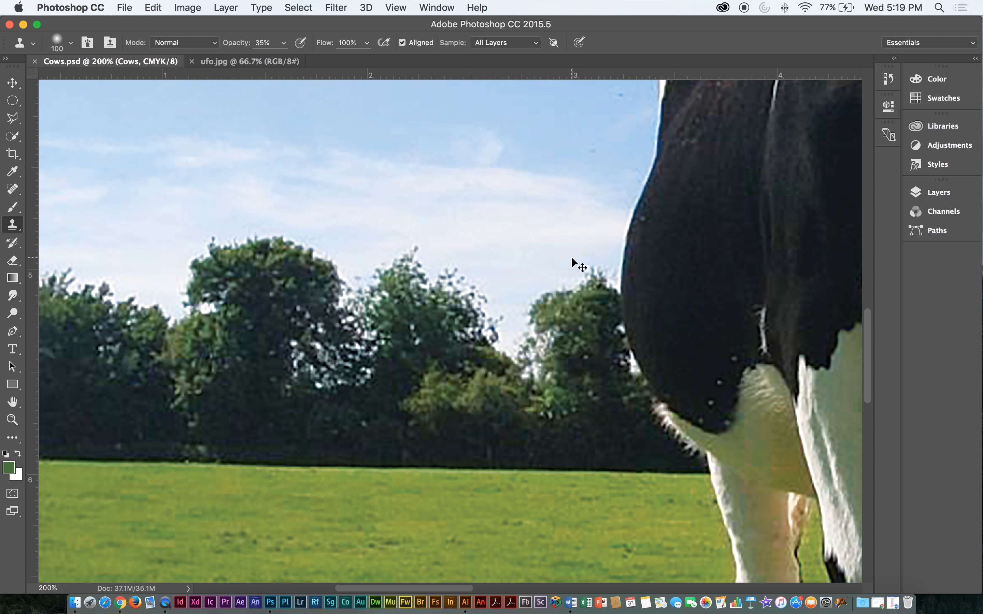
key("super+minus")
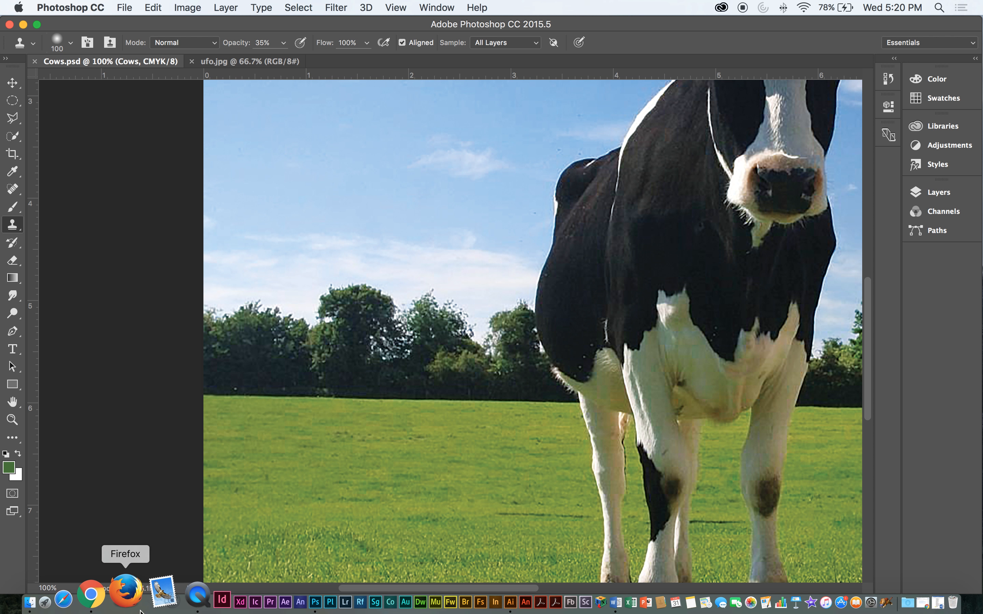
Switch to Chrome, load google.com over the Gmail page and search for "keyboard"
left_click(120, 599)
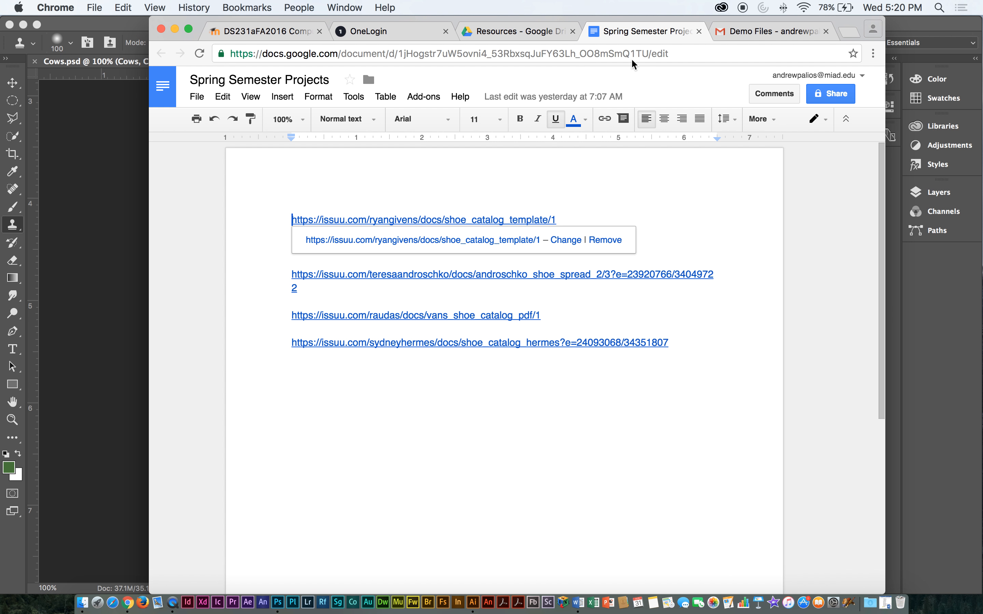
left_click(762, 30)
left_click(627, 59)
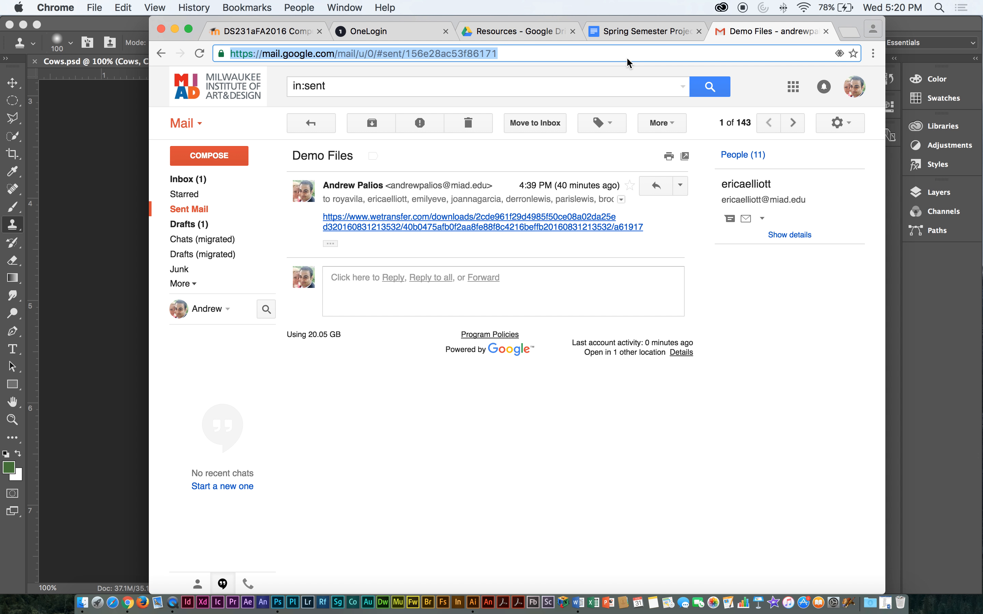
type("google.com")
key("Return")
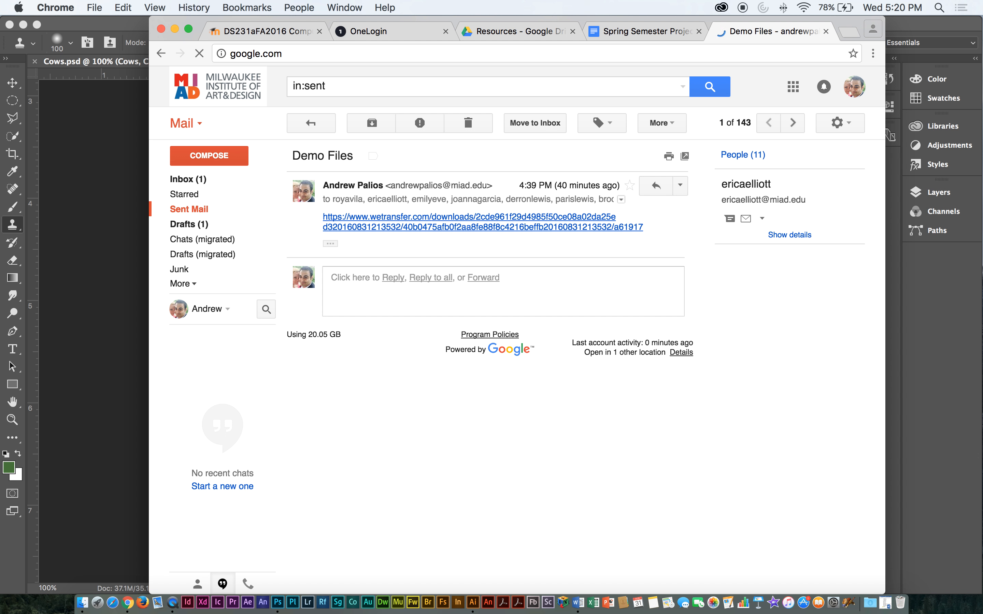
type("keyboard")
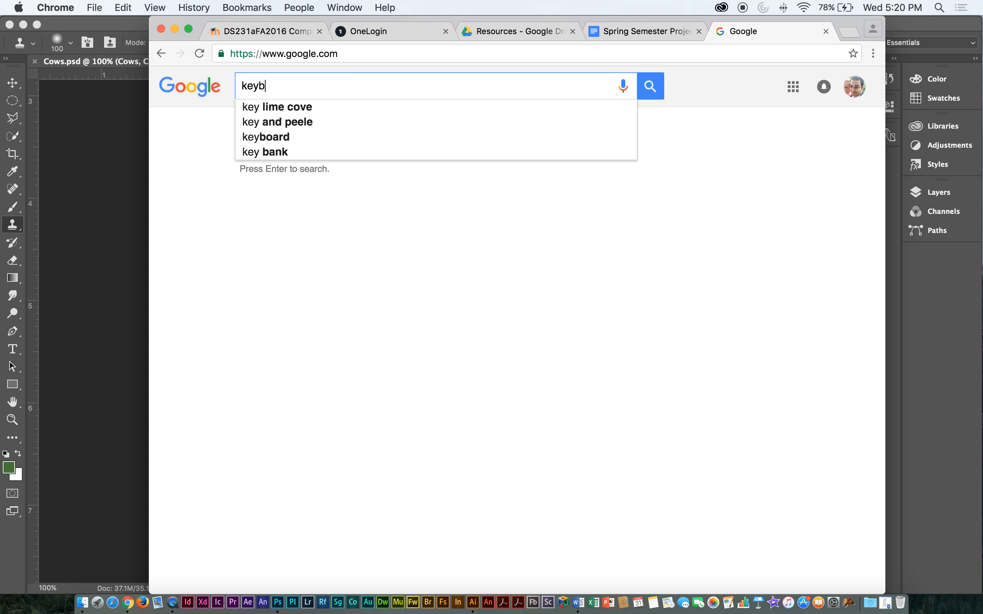
key("Return")
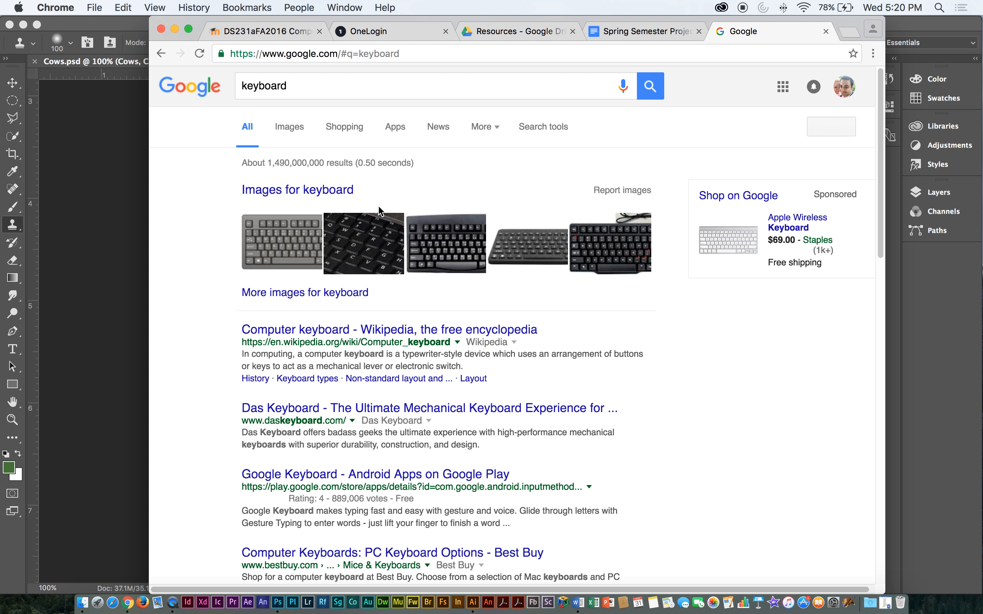
Show the image results, view the first gray keyboard picture at full size and minimize Chrome to return to Photoshop
left_click(301, 128)
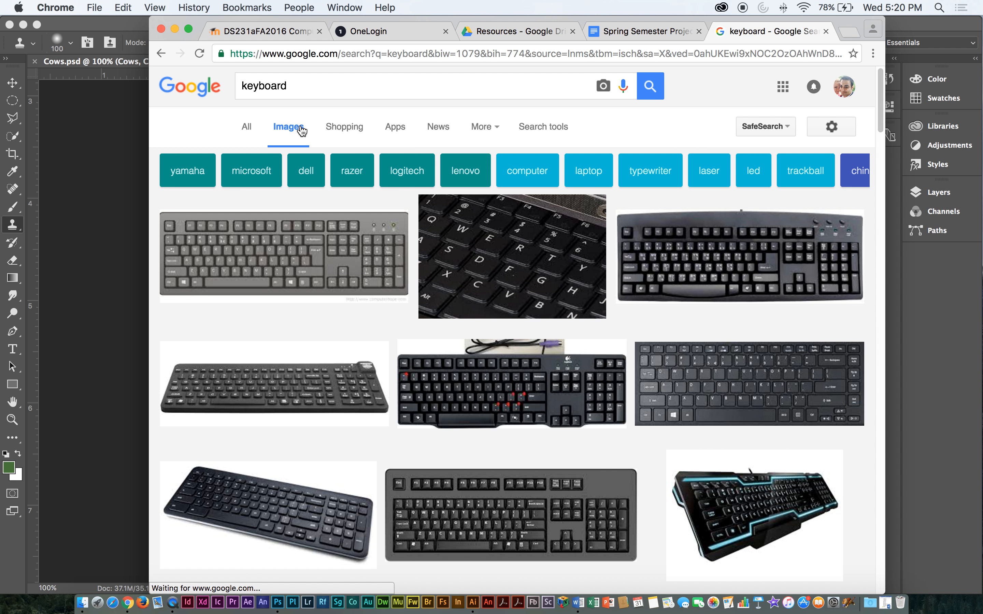
left_click(308, 269)
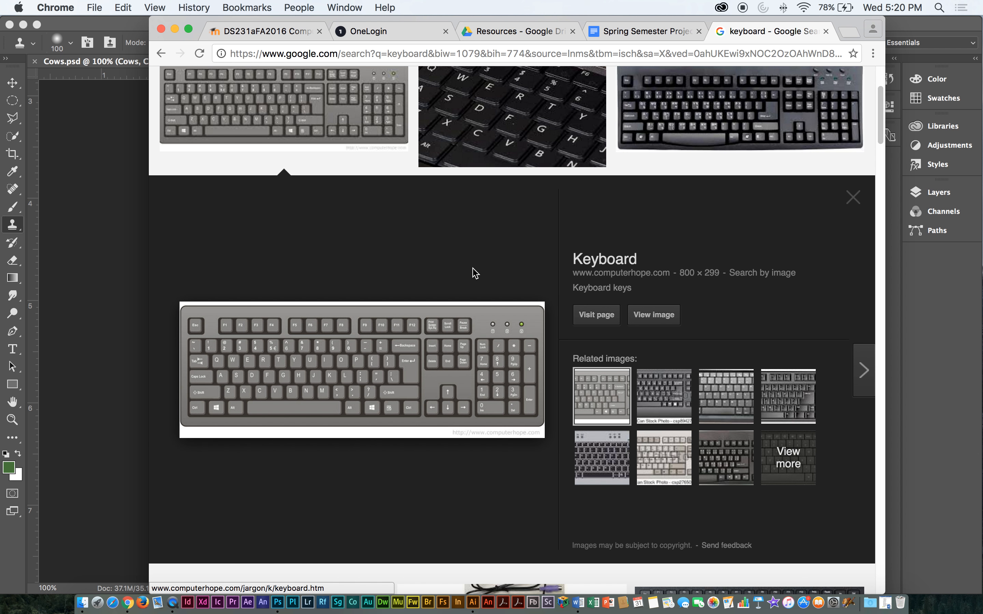
left_click(654, 315)
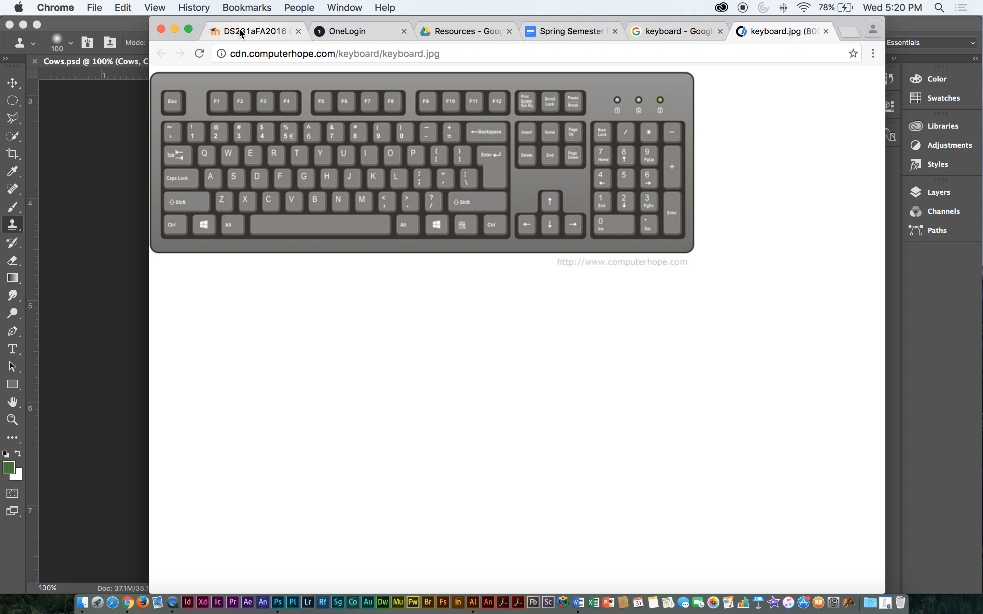
left_click(176, 28)
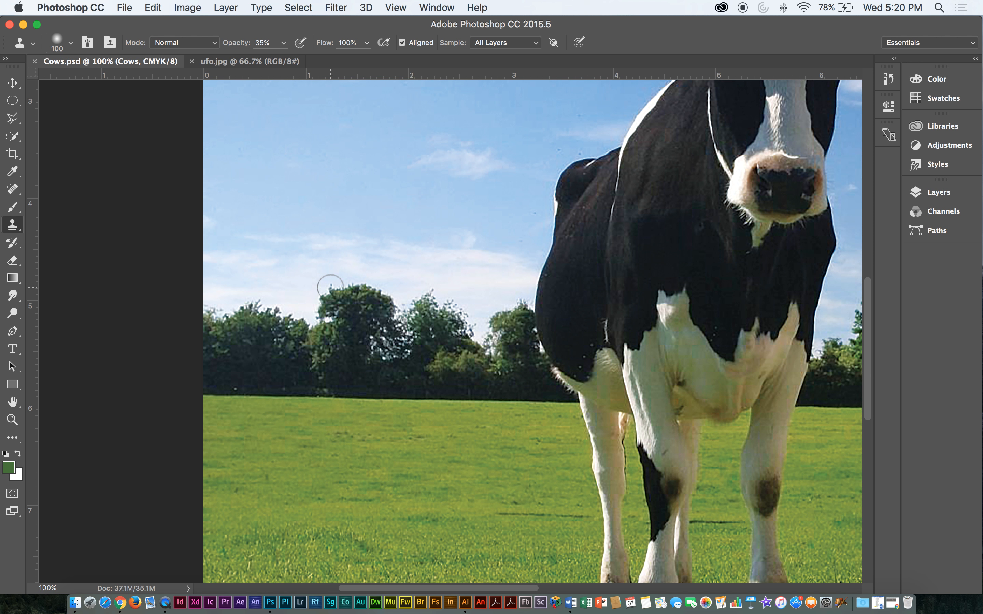
Enlarge the Clone Stamp brush to 300 and stamp a 35% copy of the tall tree above the tree line's left end
key("bracketright")
key("bracketright")
key("bracketright")
key("bracketright")
key("bracketright")
key("bracketright")
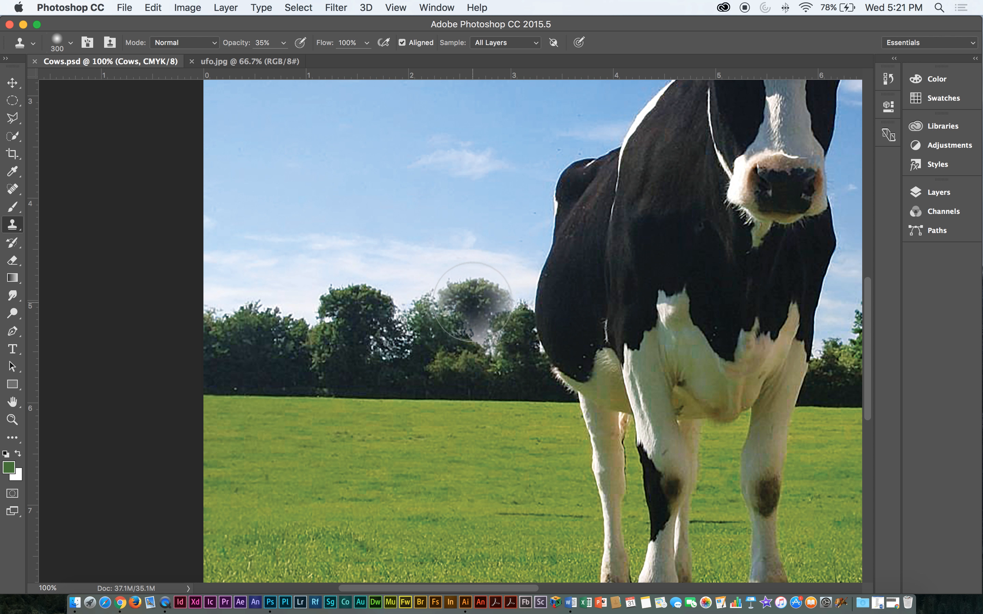
left_click(399, 290)
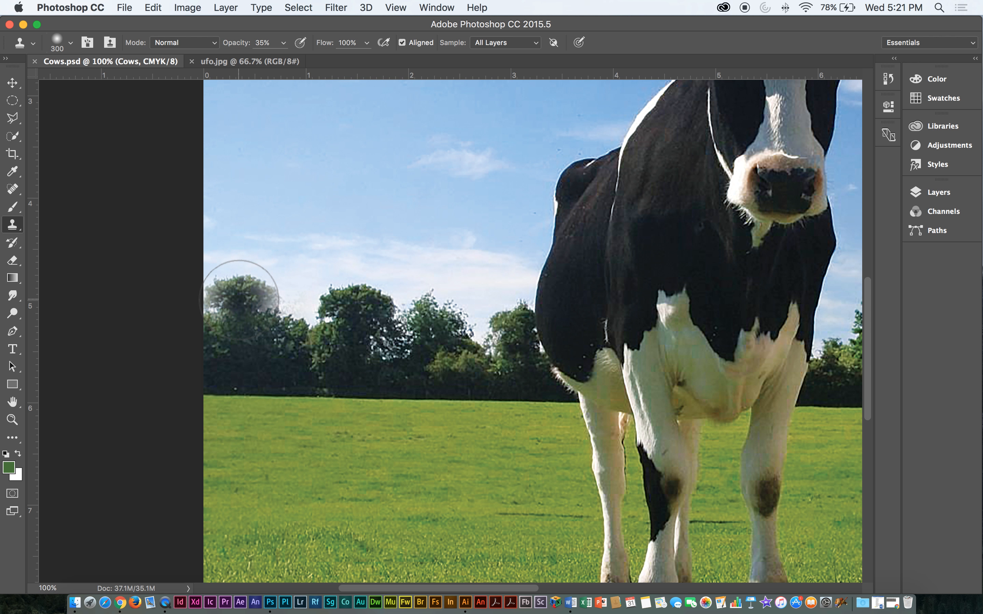
left_click(239, 299)
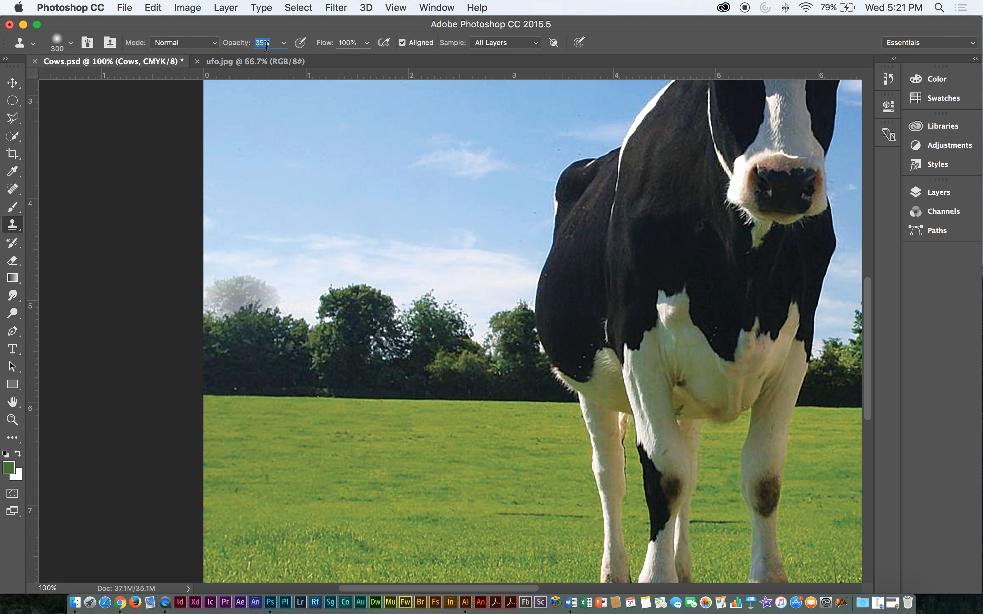
Set the Clone Stamp opacity to 88% and stamp the tree again over the faint copy at the left edge of the image
left_click(284, 43)
left_click_drag(280, 57, 316, 62)
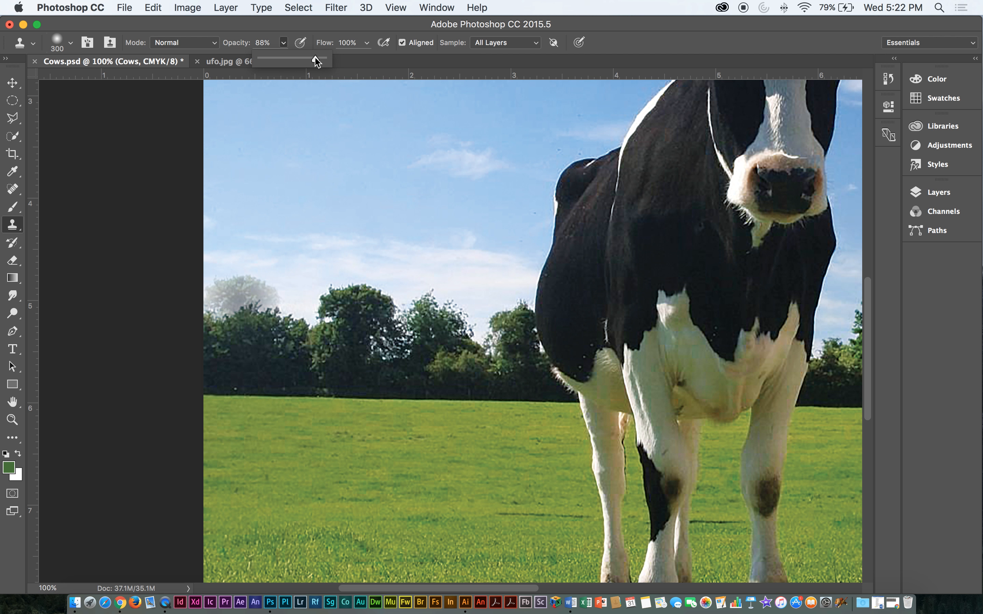
left_click(243, 294)
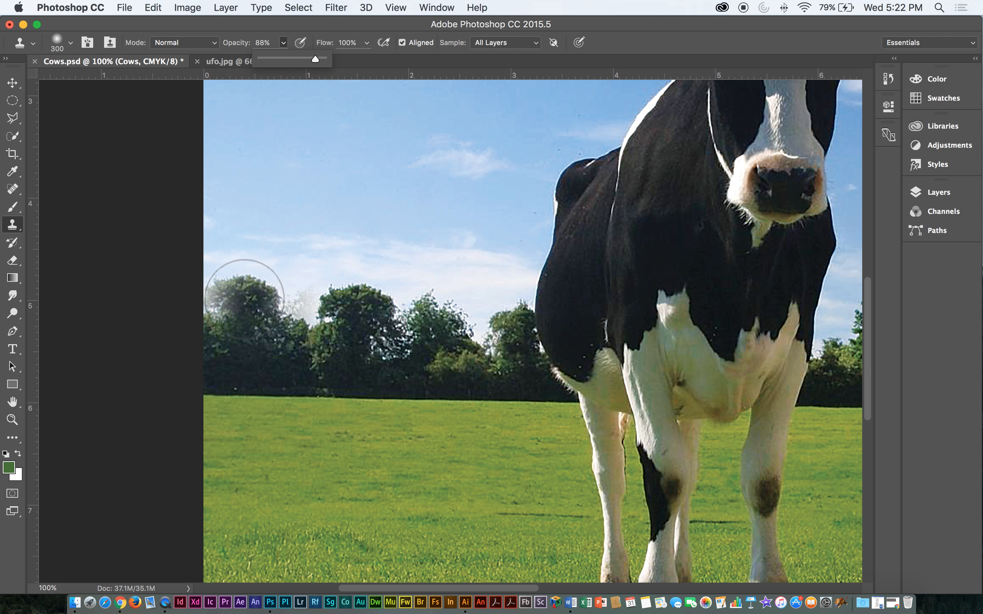
left_click(240, 298)
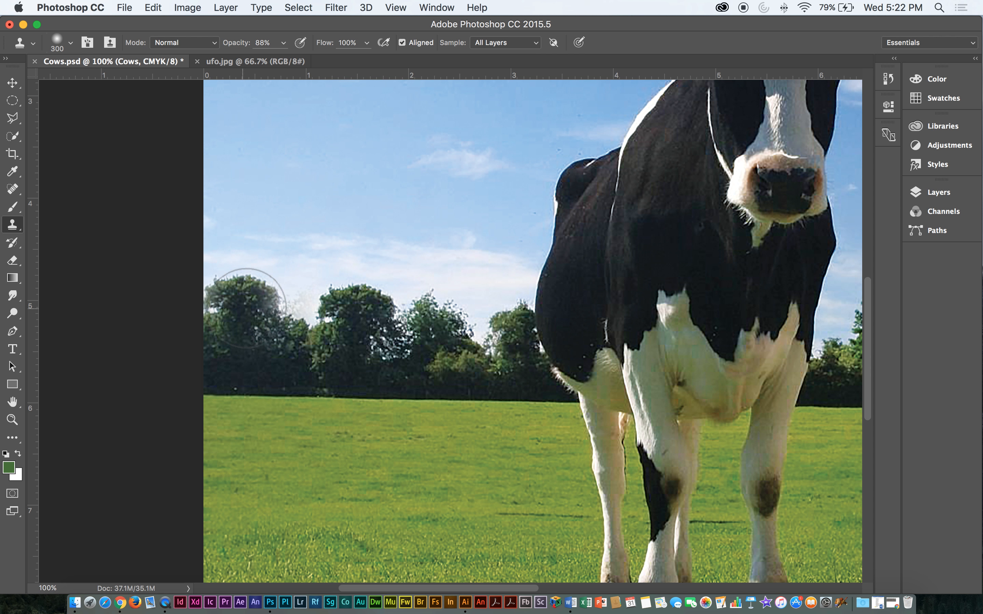
mouse_move(244, 309)
left_mouse_down()
mouse_move(247, 299)
mouse_move(239, 306)
mouse_move(257, 306)
mouse_move(252, 318)
mouse_move(244, 313)
mouse_move(258, 308)
left_mouse_up()
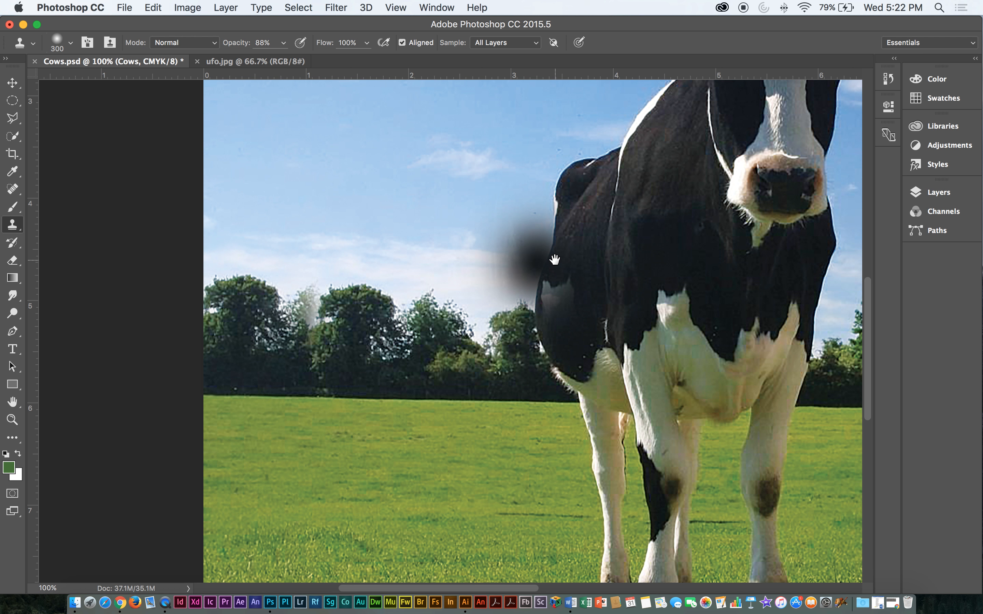
Try cloning over the sky beside the larger cow's hindquarters and undo the stroke
scroll(218, 268, "right", 15)
left_click_drag(651, 284, 566, 283)
left_click_drag(448, 290, 651, 249)
left_click(401, 254)
key("super+z")
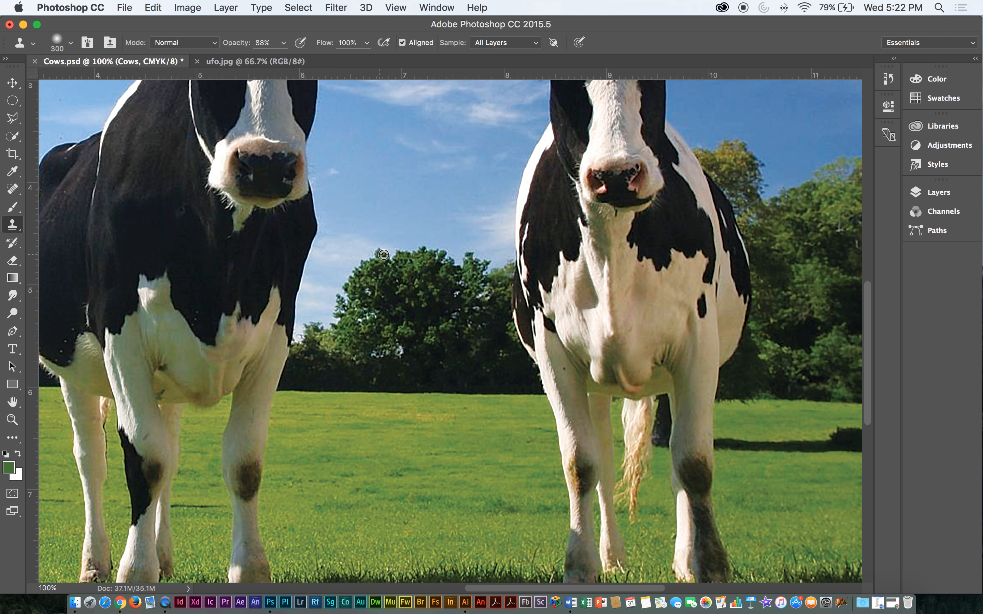
Sample the treetop between the two cows, clone it along the tree line left of the larger cow, and show the whole image at 50%
left_click(379, 254, "alt")
left_click(141, 300)
left_click_drag(117, 301, 716, 277)
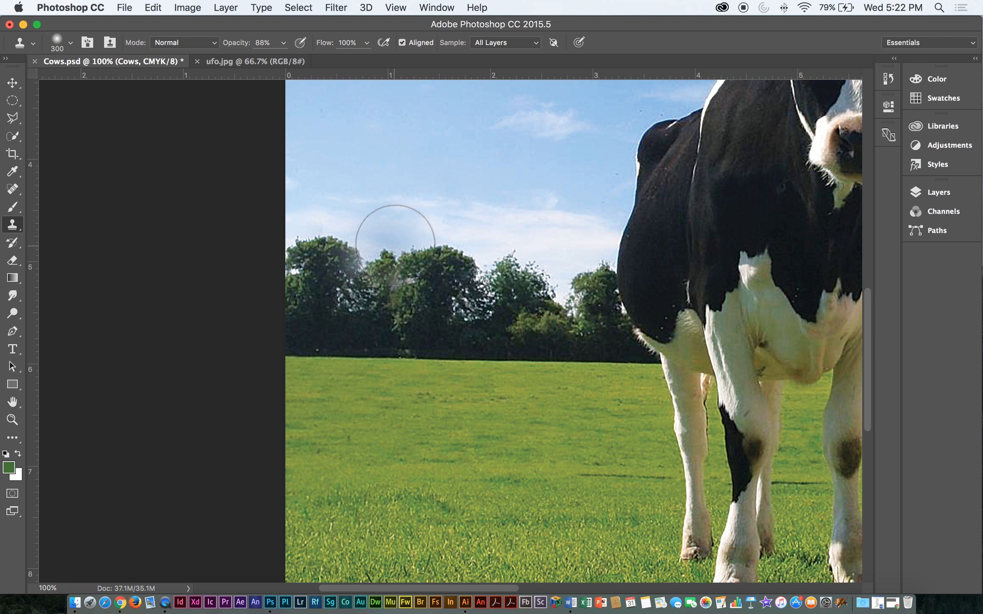
mouse_move(419, 246)
left_mouse_down()
mouse_move(445, 233)
mouse_move(475, 243)
mouse_move(516, 227)
mouse_move(528, 237)
left_mouse_up()
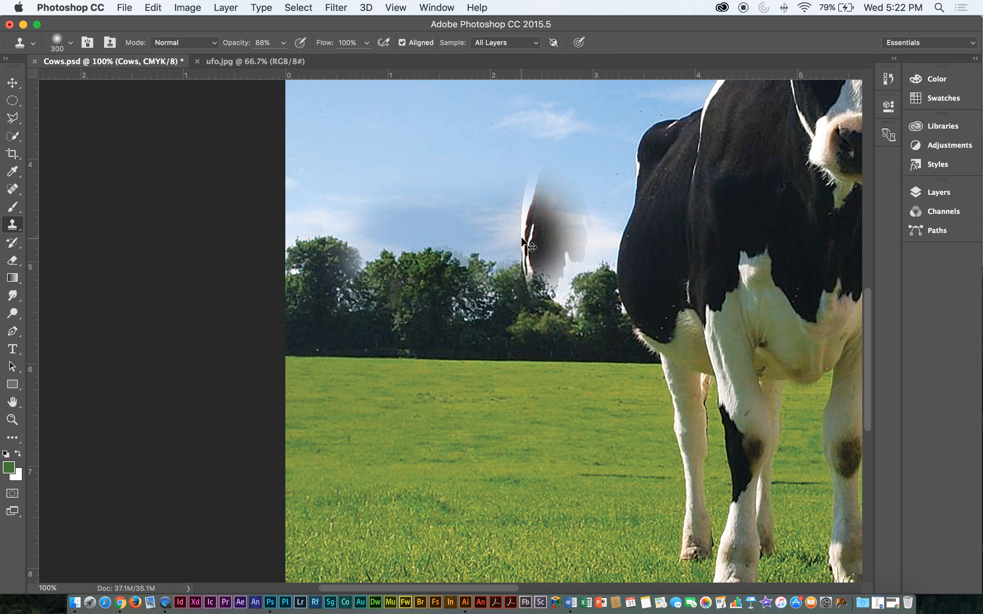
key("super+minus")
key("super+minus")
key("super+plus")
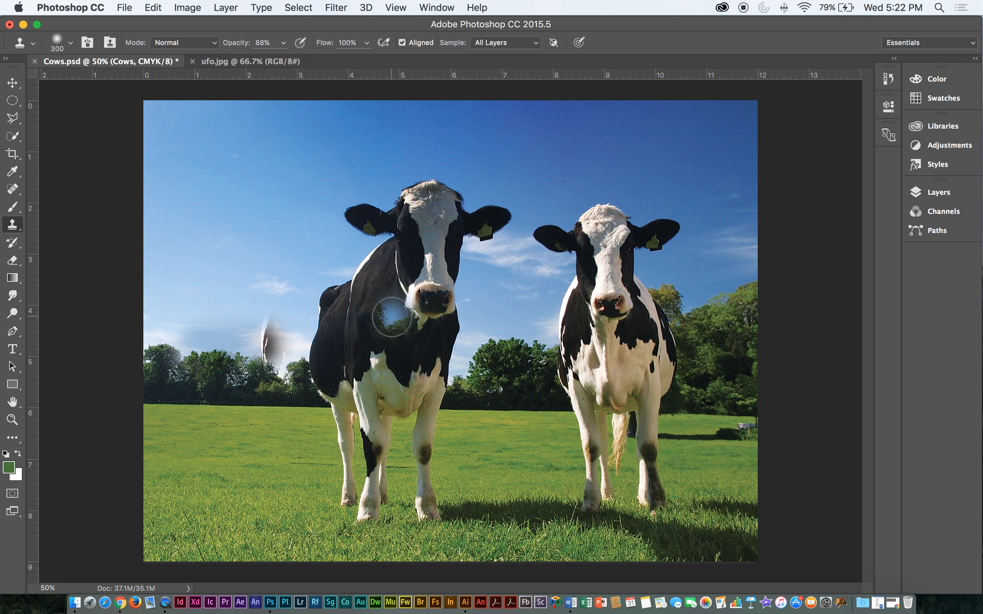
Clone the cows' heads with the Clone Stamp into the sky on the left side of the cow photo
left_click_drag(266, 227, 263, 240)
mouse_move(282, 332)
left_mouse_down()
mouse_move(268, 353)
mouse_move(284, 329)
mouse_move(299, 331)
mouse_move(338, 257)
mouse_move(236, 255)
mouse_move(238, 240)
mouse_move(279, 243)
left_mouse_up()
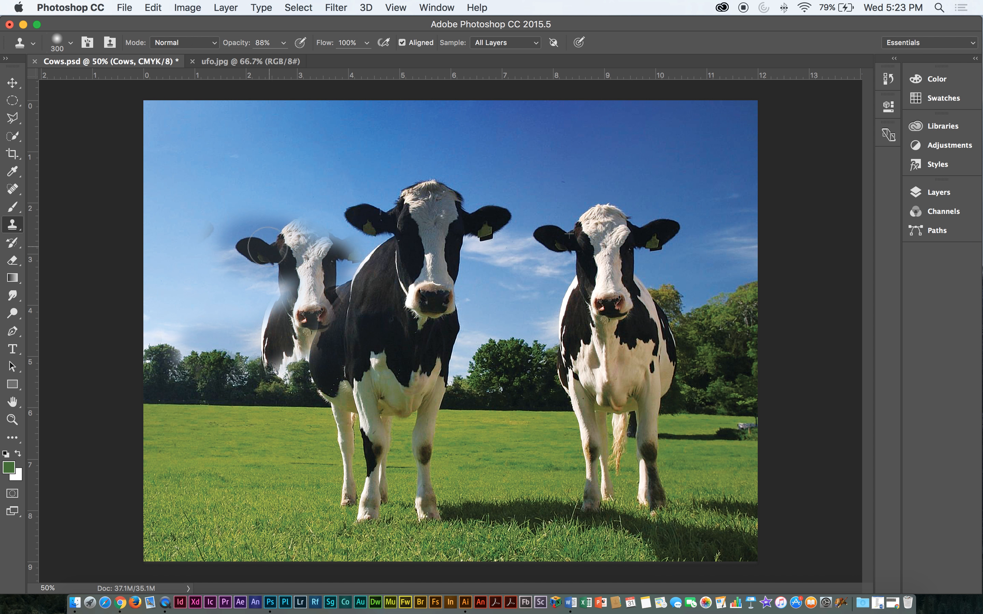
mouse_move(203, 236)
left_mouse_down()
mouse_move(166, 262)
mouse_move(161, 235)
mouse_move(172, 223)
mouse_move(151, 234)
mouse_move(144, 210)
mouse_move(238, 228)
mouse_move(171, 265)
left_mouse_up()
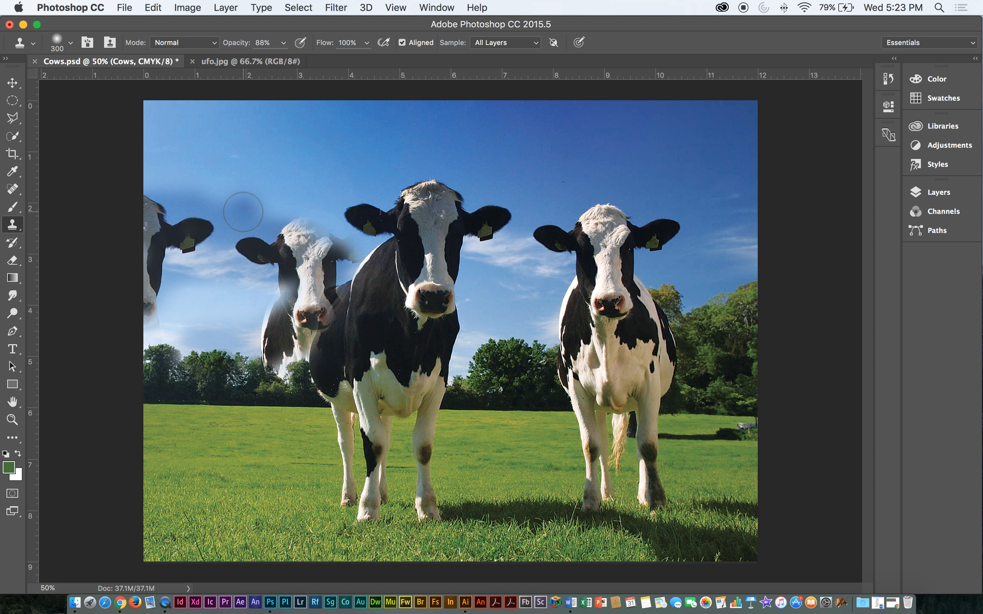
Undo the cloned strokes and revert the cow photo to its Open state in the history
key("super+z")
left_click(301, 196)
key("super+z")
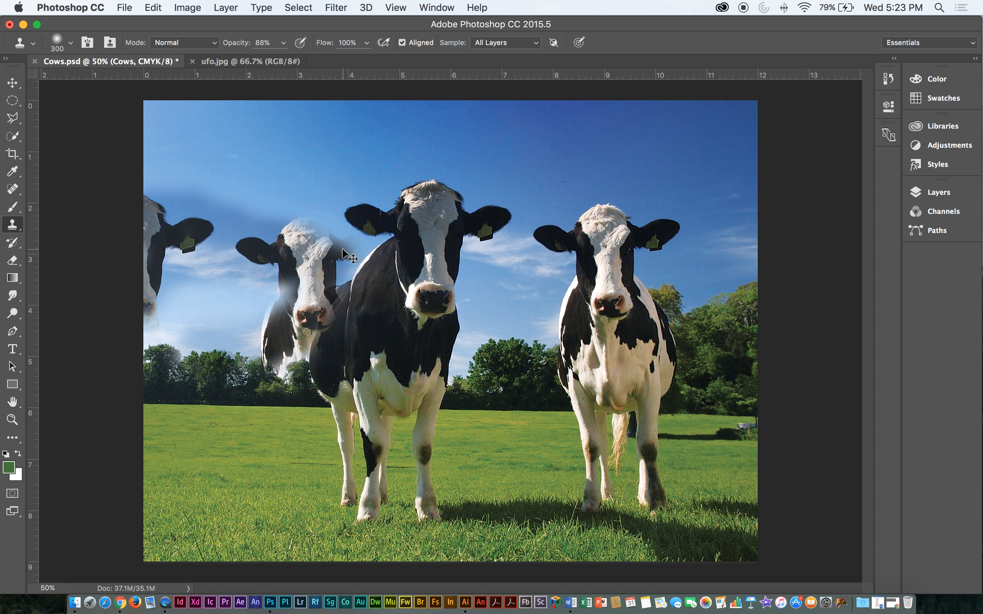
left_click(885, 79)
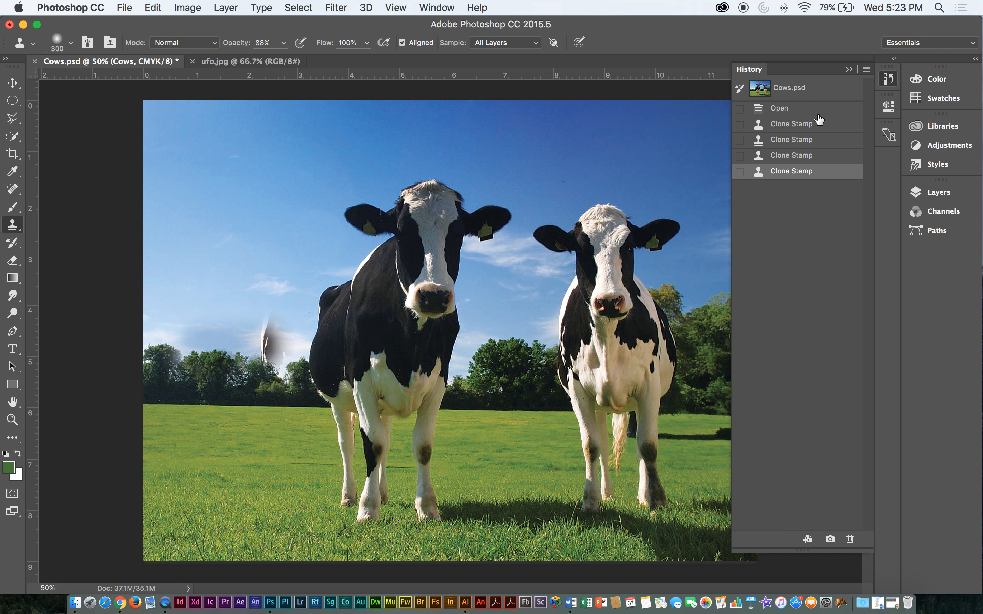
left_click(792, 139)
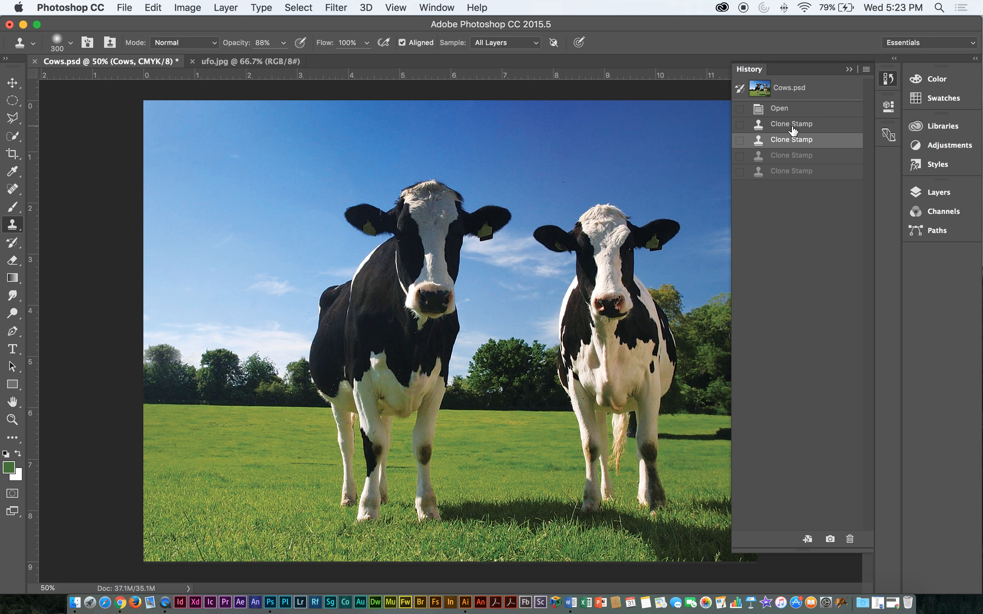
left_click(790, 110)
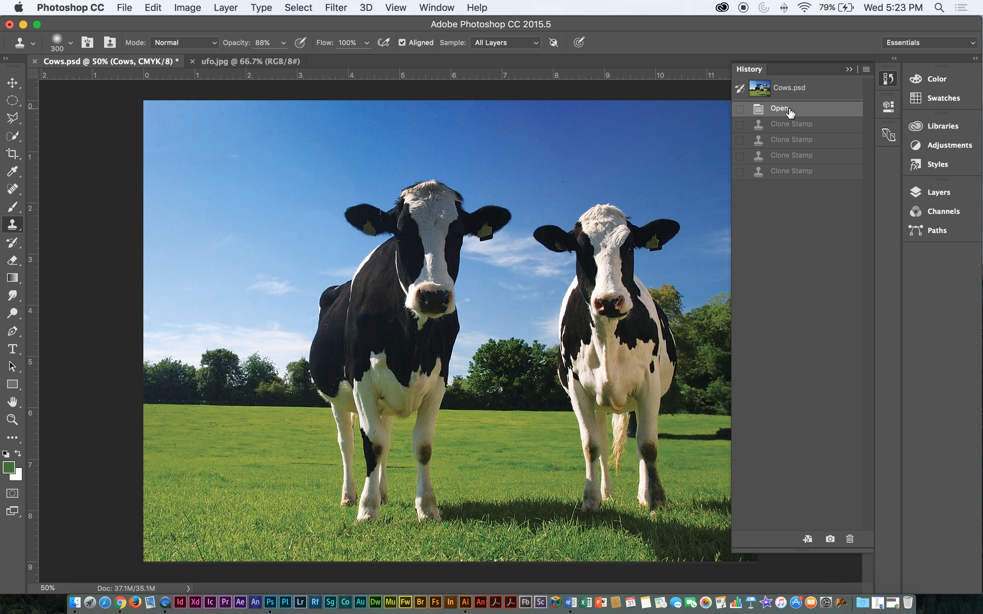
key("super+equal")
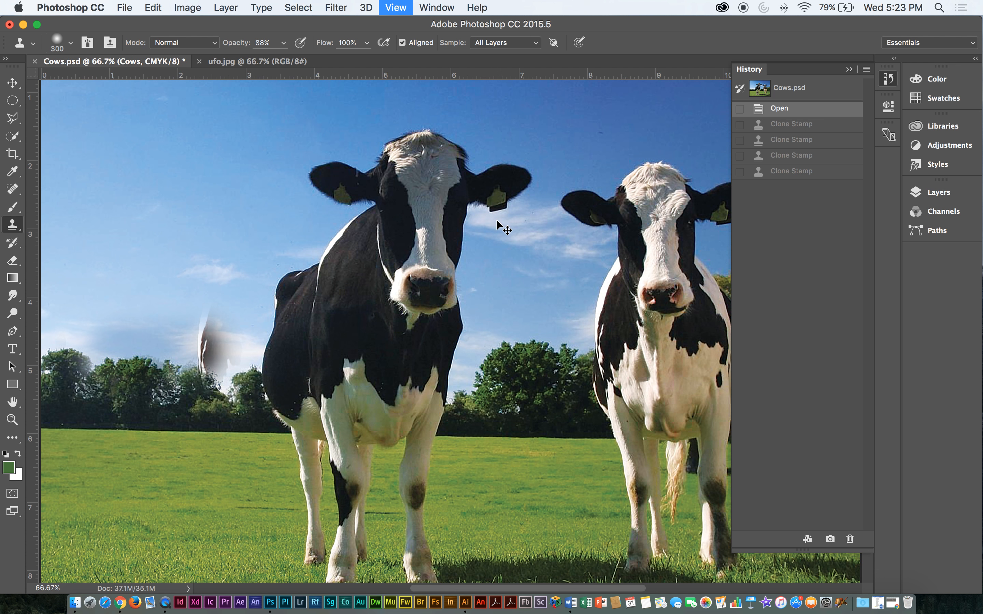
key("super+equal")
key("super+equal")
key("super+equal")
key("super+minus")
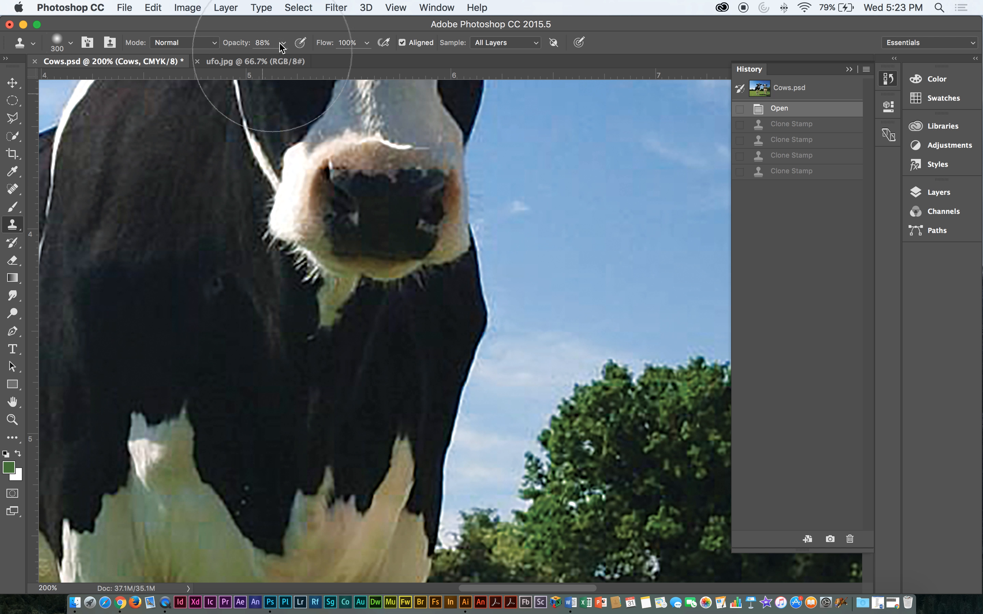
Open the portrait 1234106.jpg from the Wednesday folder as a separate document
left_click_drag(314, 23, 279, 397)
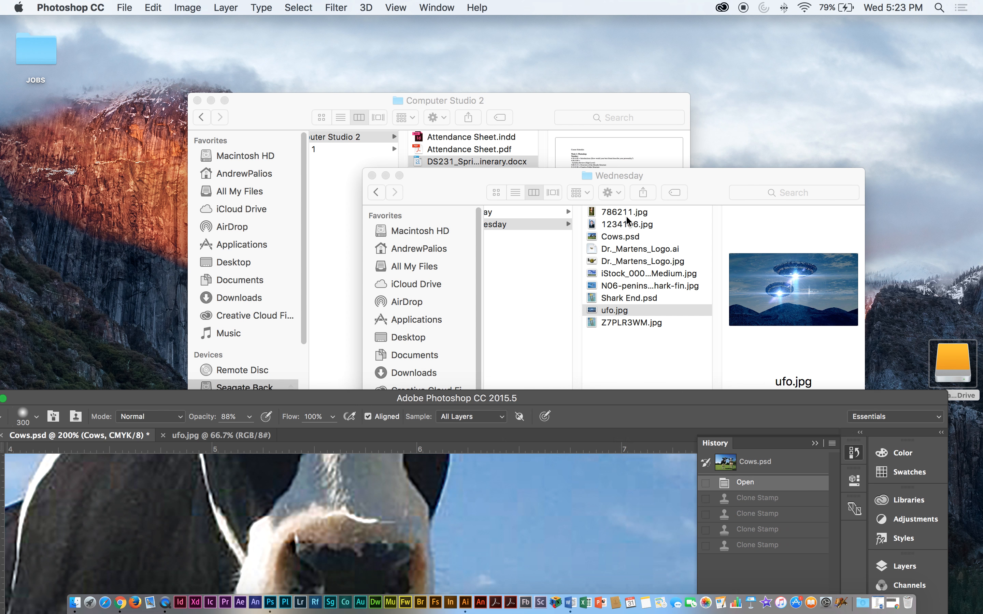
left_click(626, 224)
left_click_drag(625, 224, 269, 599)
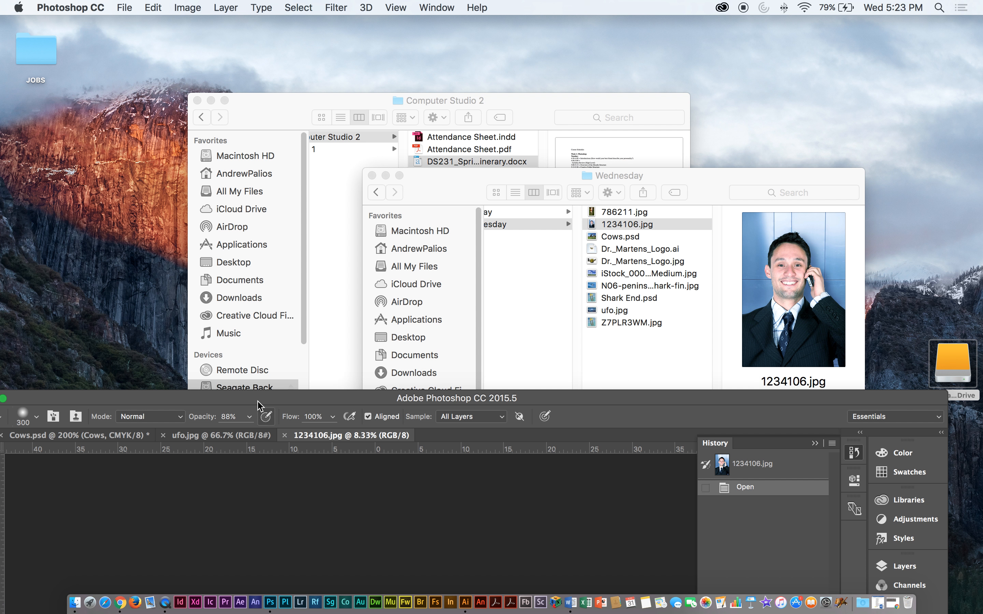
left_click_drag(259, 404, 306, 31)
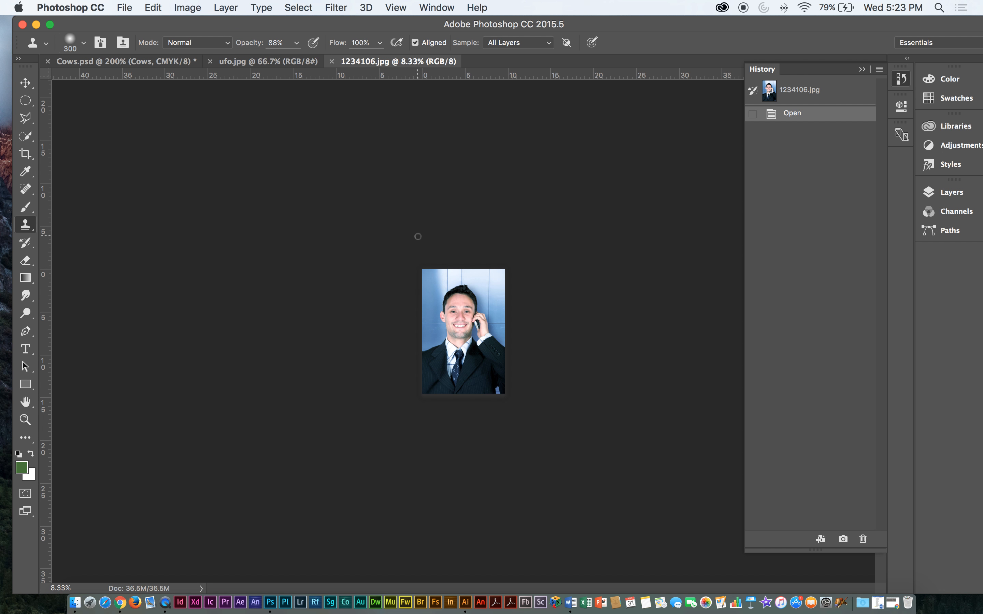
Reduce the Clone Stamp brush size to 70 over the chin of the portrait
key("super+equal")
key("super+equal")
key("super+equal")
key("super+equal")
key("super+equal")
key("super+equal")
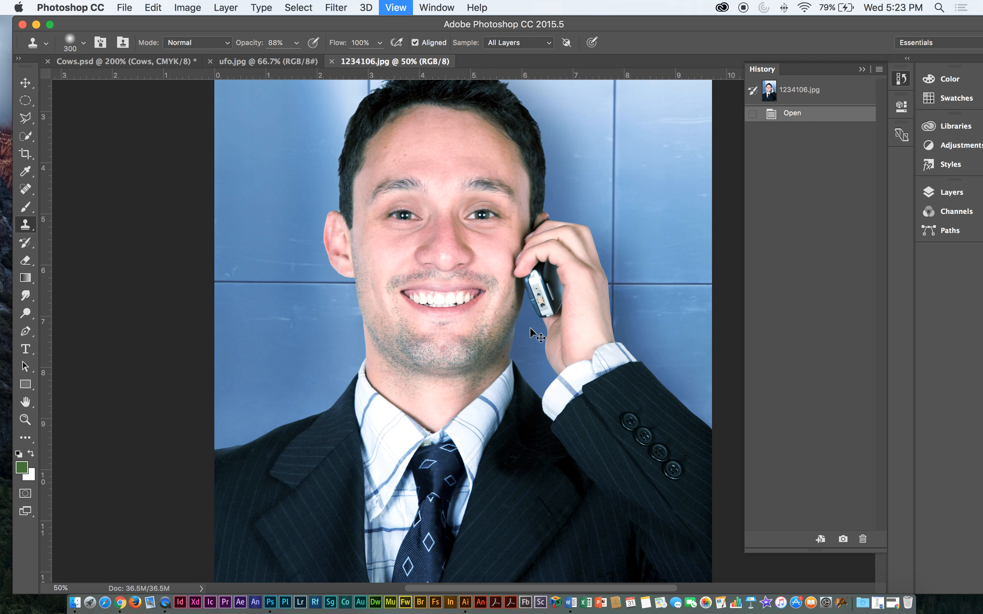
key("super+equal")
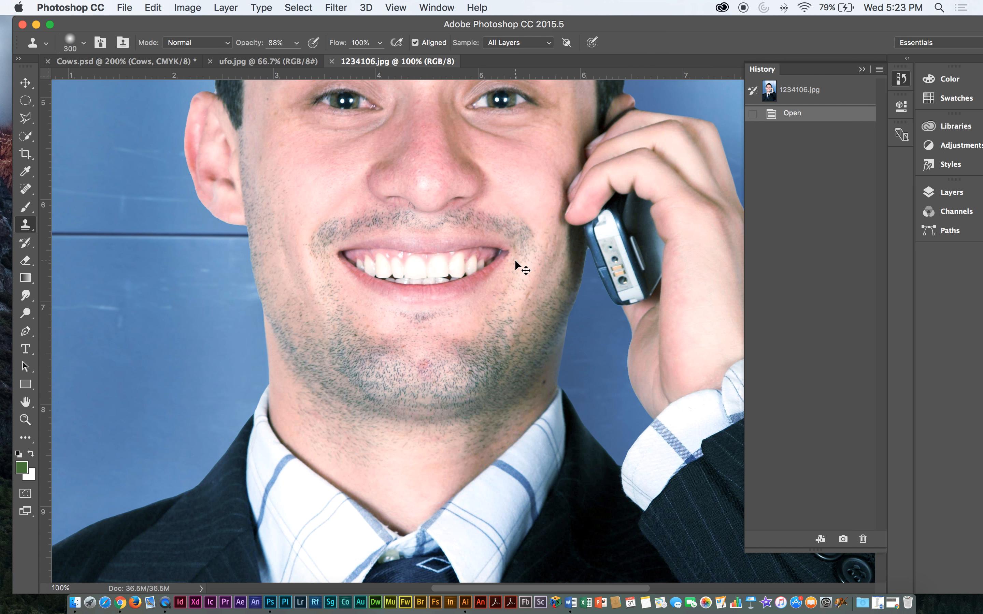
mouse_move(487, 179)
left_mouse_down()
mouse_move(525, 296)
mouse_move(487, 333)
mouse_move(471, 333)
mouse_move(457, 186)
left_mouse_up()
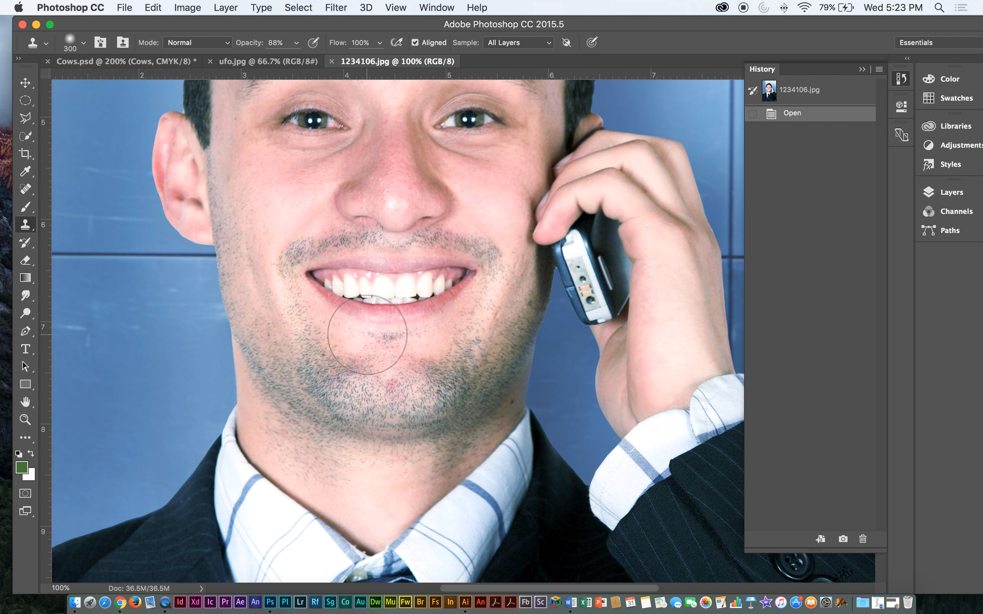
key("bracketleft")
key("bracketleft")
key("bracketleft")
key("bracketleft")
key("bracketleft")
key("bracketleft")
key("bracketleft")
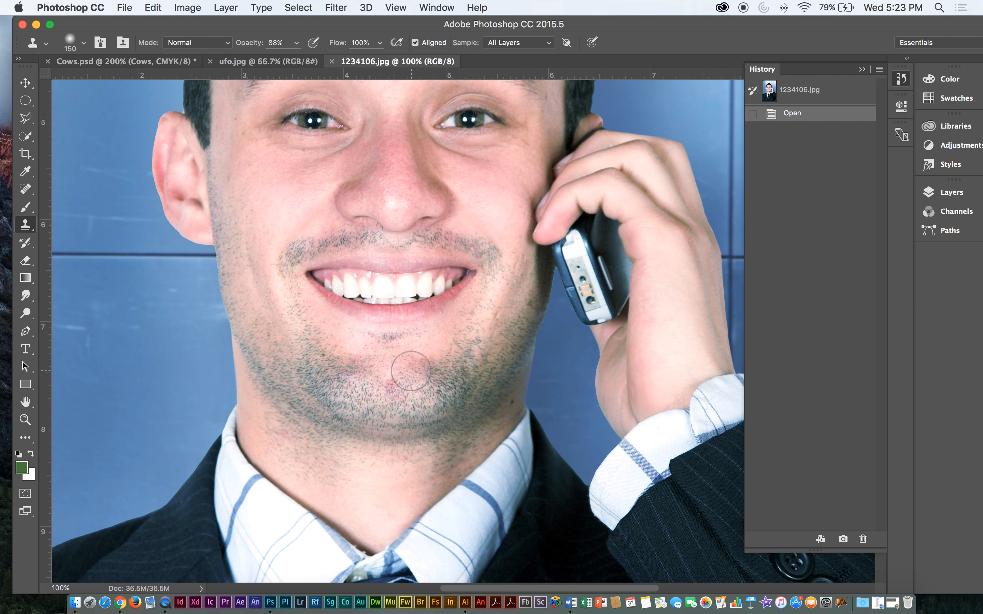
key("bracketleft")
key("bracketleft")
Clone clean stubbled skin over the red blemish in the middle of the man's chin
key("super+plus")
left_click_drag(488, 360, 538, 142)
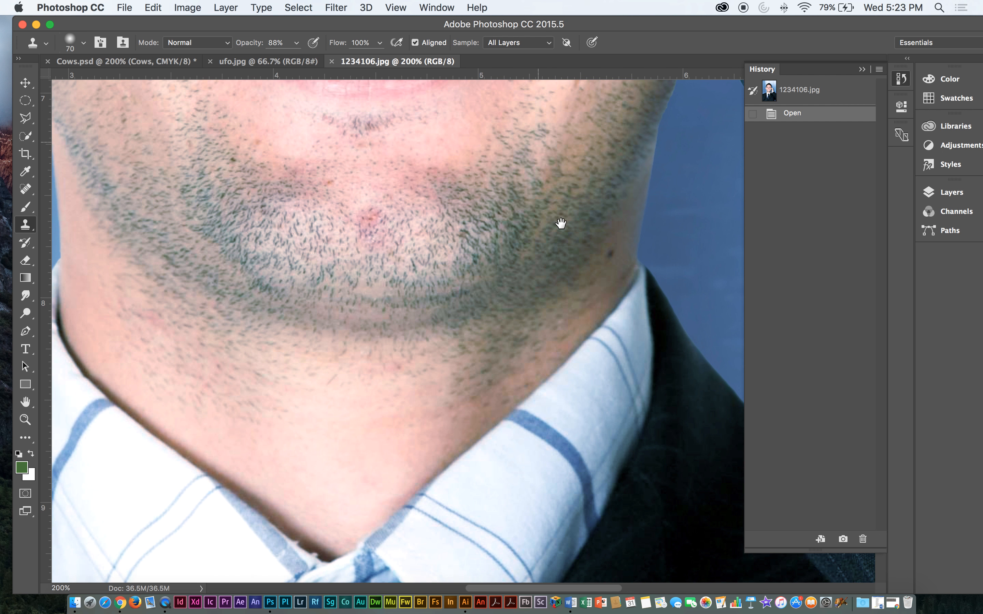
scroll(561, 223, "up", 5)
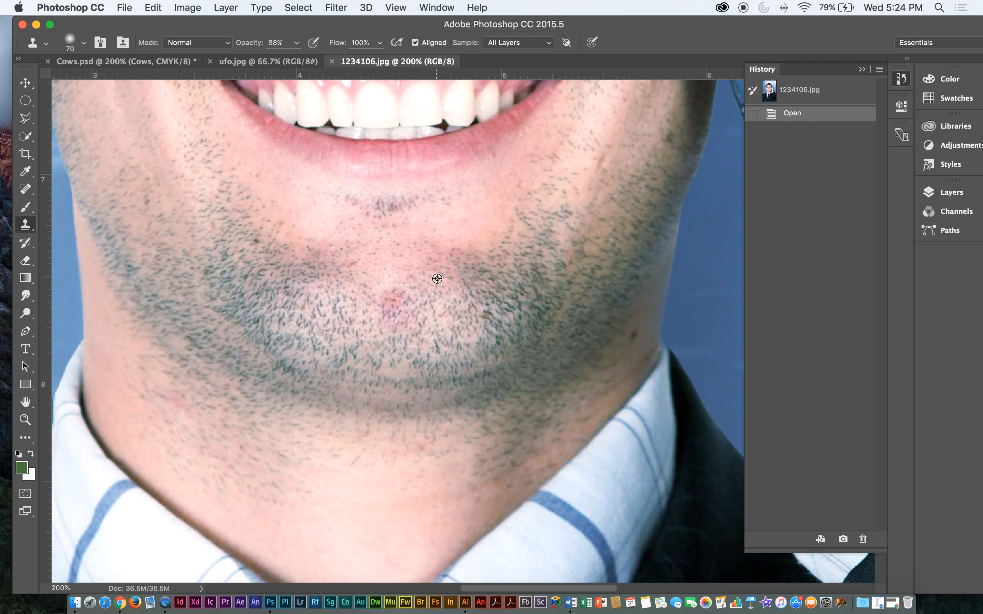
mouse_move(412, 313)
left_mouse_down()
mouse_move(388, 307)
mouse_move(399, 303)
left_mouse_up()
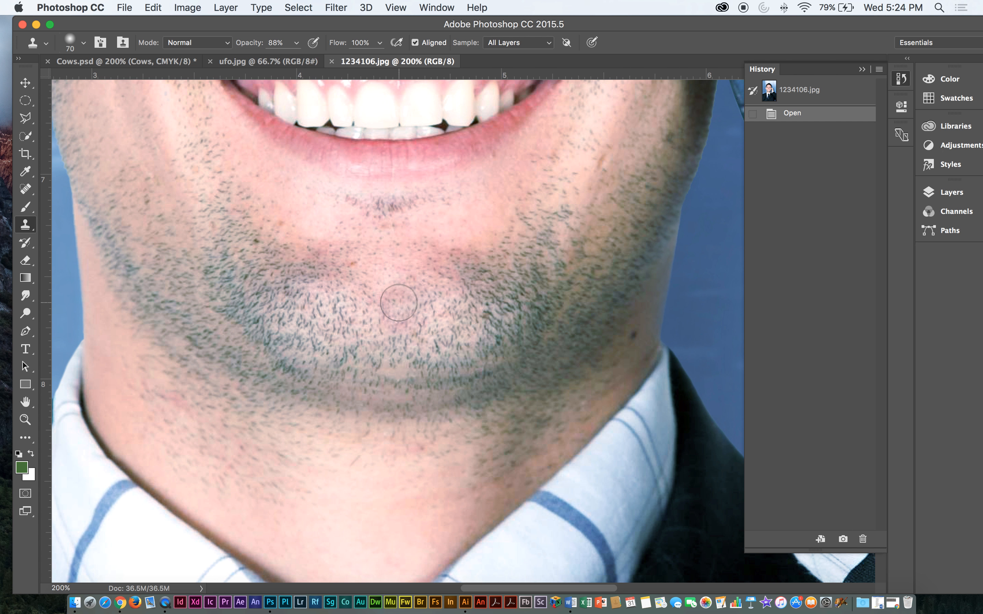
left_click(395, 303)
left_click(393, 304)
left_click(397, 327)
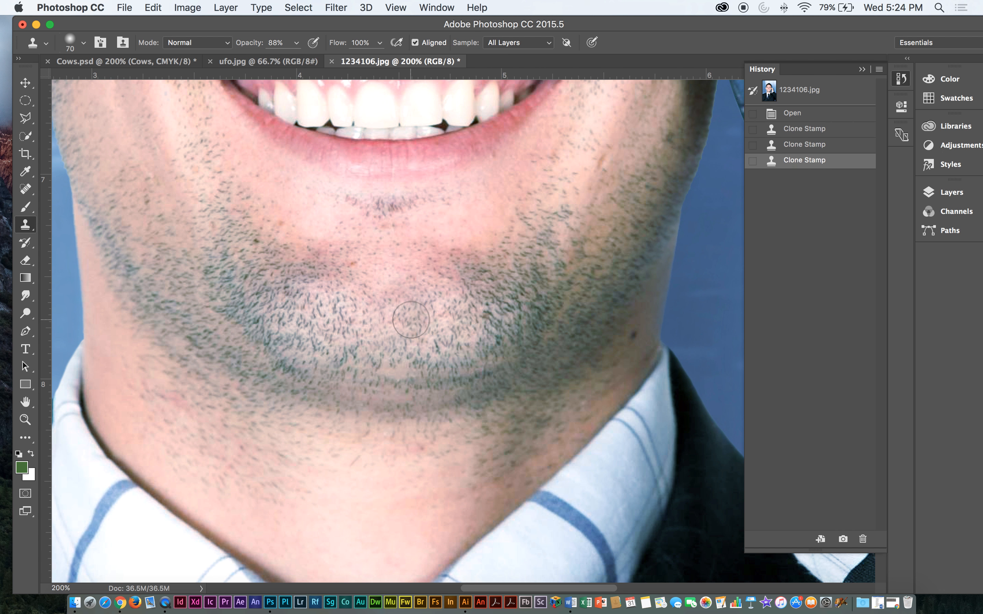
left_click(411, 321)
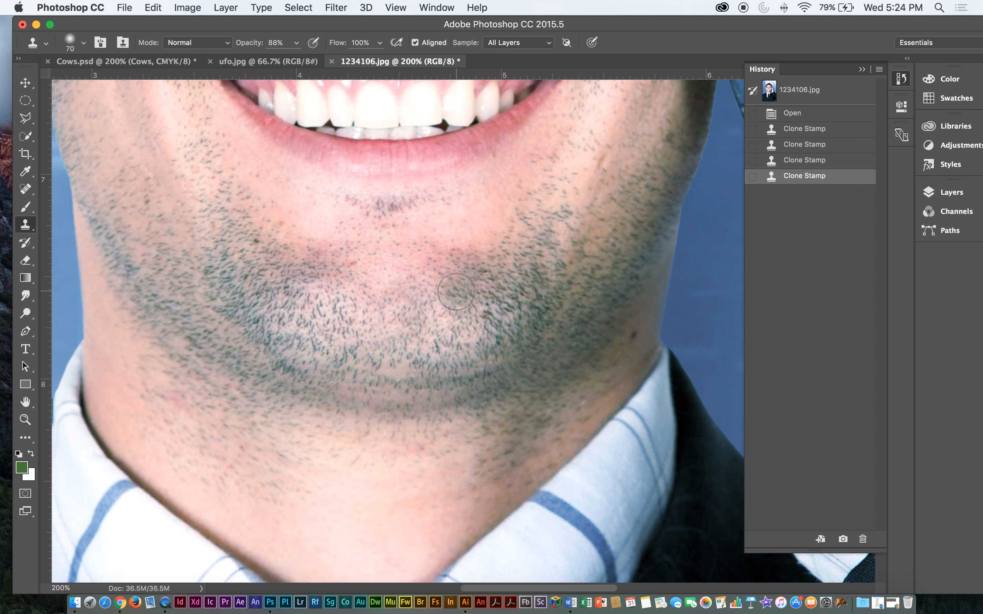
Clone clean forehead skin over the red spot above the eyebrow on the left side of the face
key("super+minus")
key("super+equal")
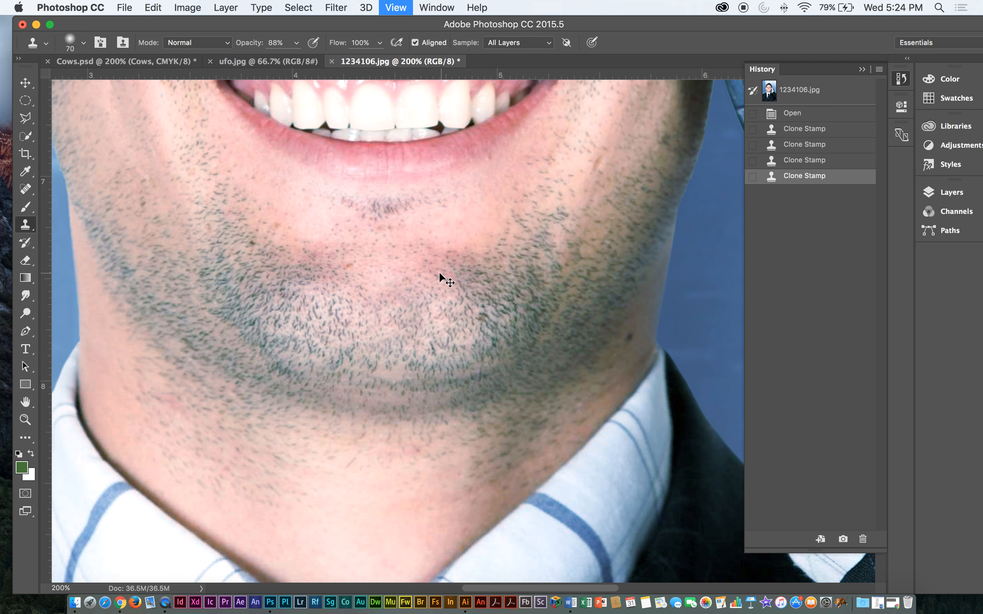
key("super+minus")
left_click_drag(433, 300, 449, 371)
left_click_drag(392, 202, 373, 246)
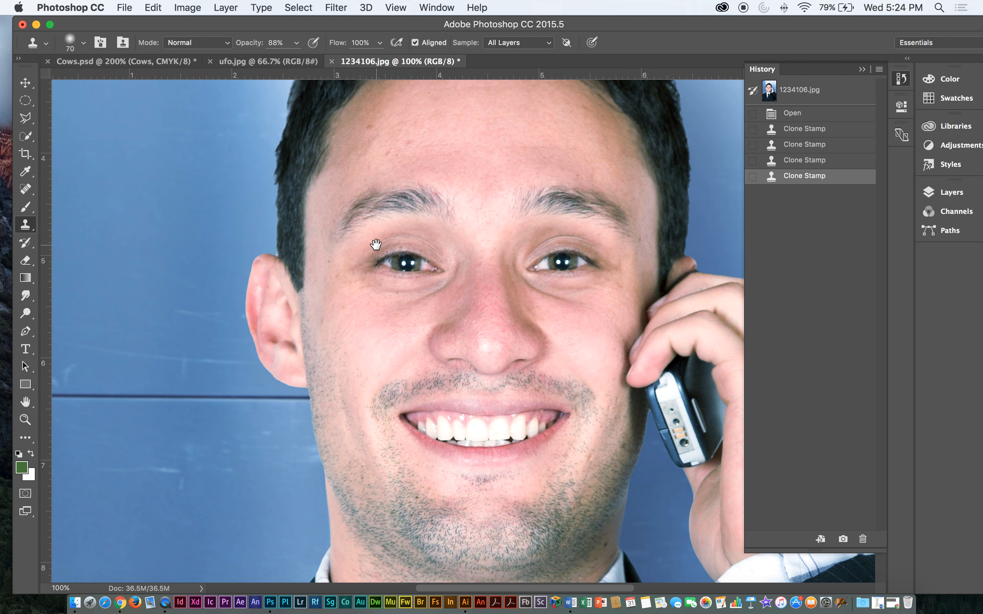
left_click_drag(402, 180, 324, 312)
left_click_drag(358, 235, 274, 219)
key("super+equal")
key("super+equal")
left_click_drag(254, 255, 702, 305)
mouse_move(122, 216)
left_mouse_down()
mouse_move(443, 307)
mouse_move(419, 345)
left_mouse_up()
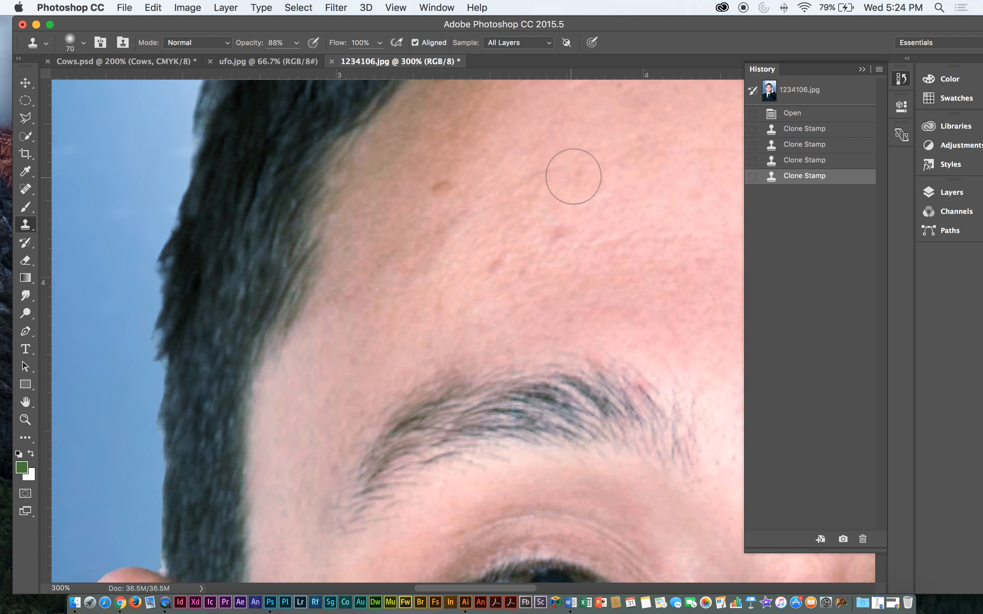
left_click(606, 170, "alt")
left_click_drag(566, 208, 557, 222)
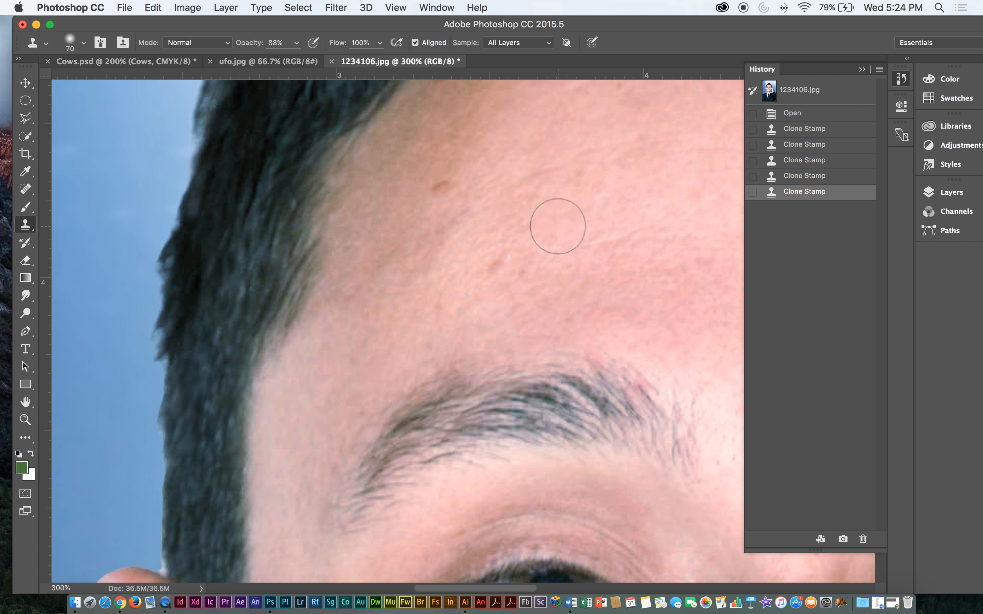
Clone smooth skin over the remaining small spots on the forehead between the eyebrow and the hairline
left_click(507, 257)
scroll(501, 258, "left", 2)
left_click(494, 259)
left_click(511, 199)
left_click(530, 160)
left_click(496, 196)
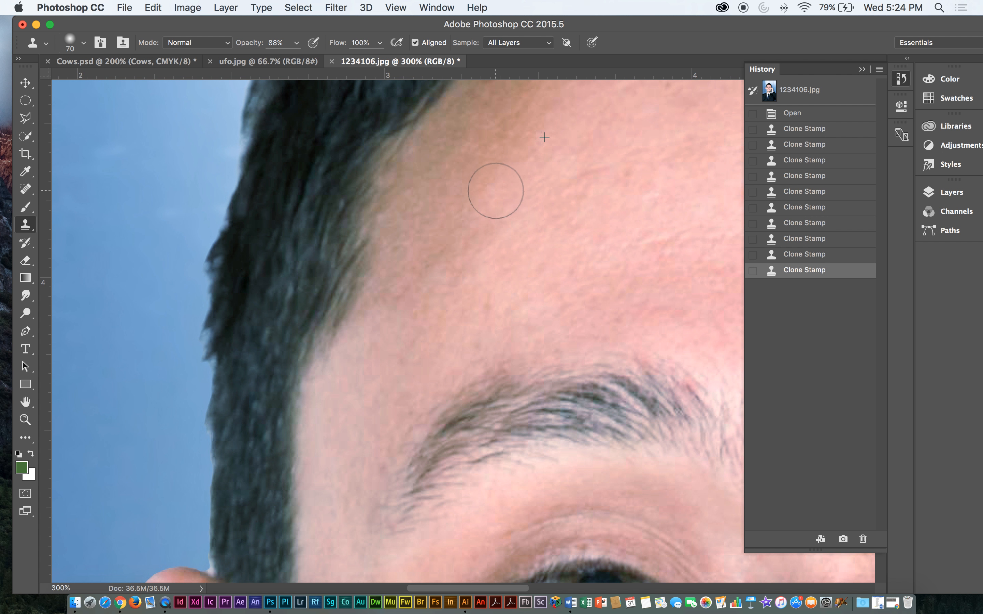
left_click(530, 202)
left_click(643, 171)
key("super+minus")
key("super+minus")
key("super+minus")
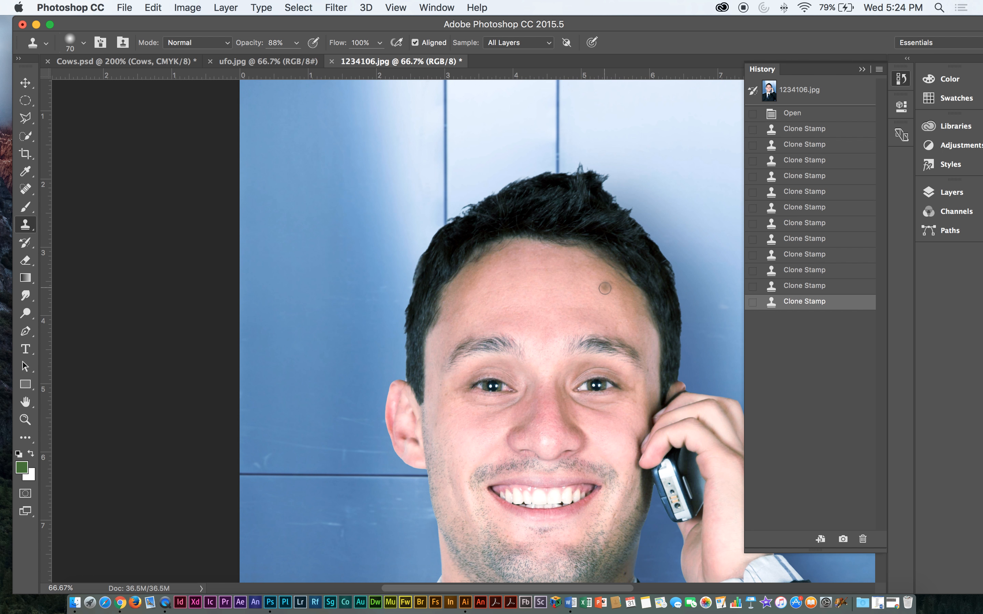
Using a size 40 Clone Stamp brush, clone clean pinstripe fabric over the dark spot below the jacket's breast pocket
key("super+plus")
left_click_drag(596, 370, 449, 156)
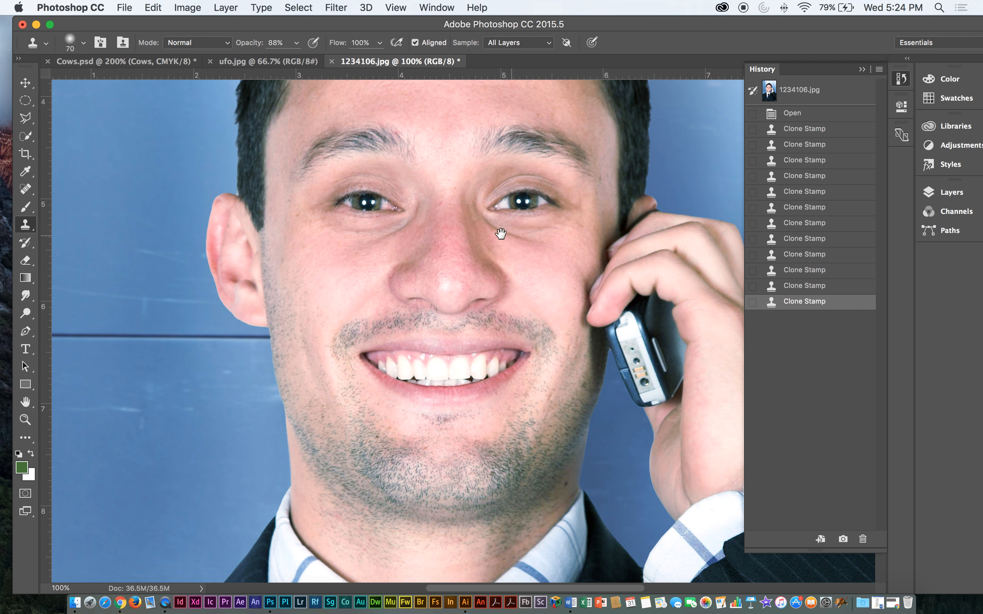
left_click_drag(511, 235, 387, 198)
left_click_drag(442, 268, 418, 164)
left_click_drag(444, 488, 522, 309)
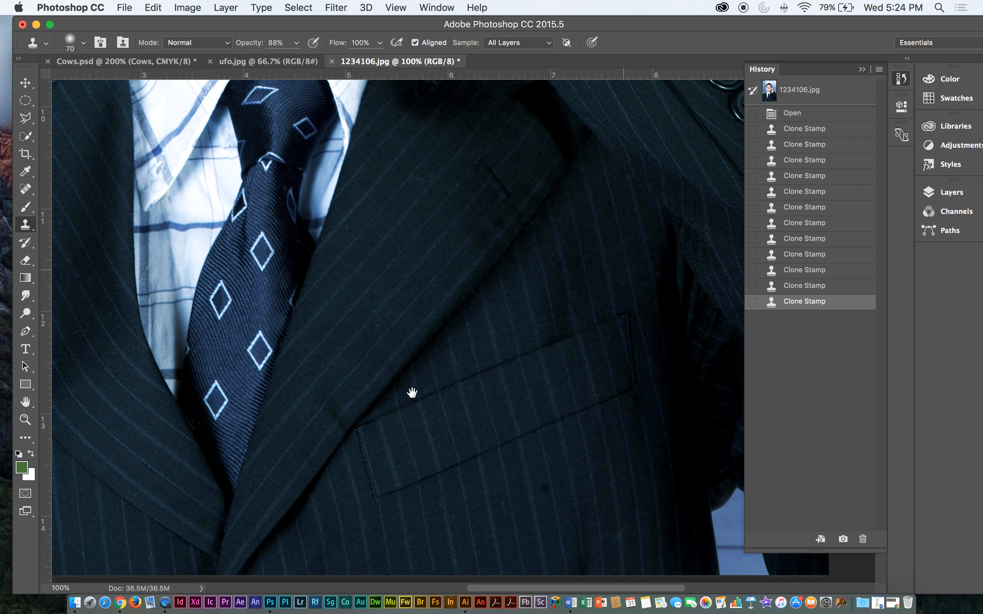
mouse_move(412, 393)
left_mouse_down()
mouse_move(369, 423)
mouse_move(481, 349)
mouse_move(397, 327)
mouse_move(414, 337)
left_mouse_up()
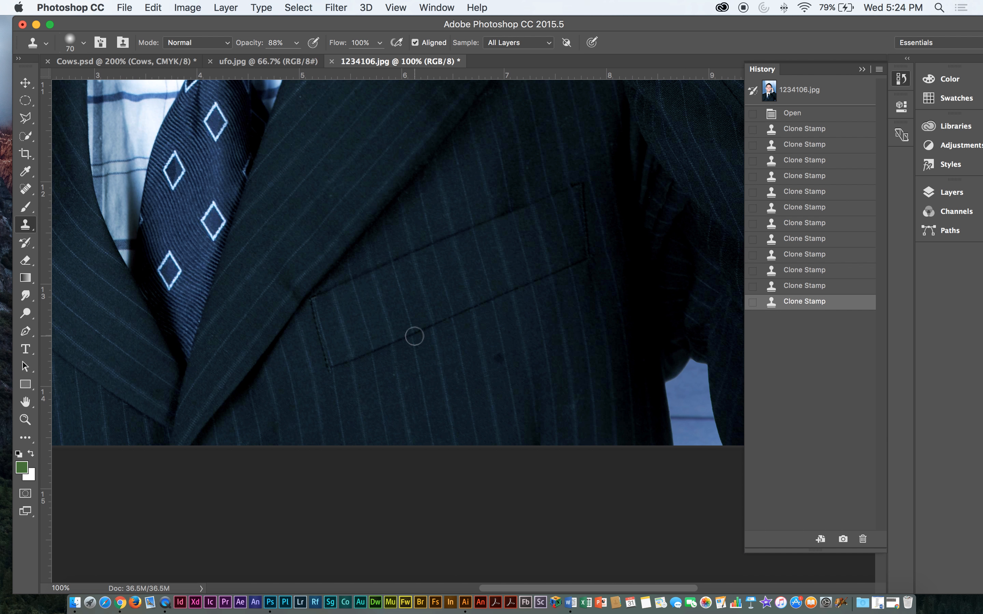
key("super+equal")
key("super+equal")
key("super+minus")
left_click_drag(579, 360, 519, 344)
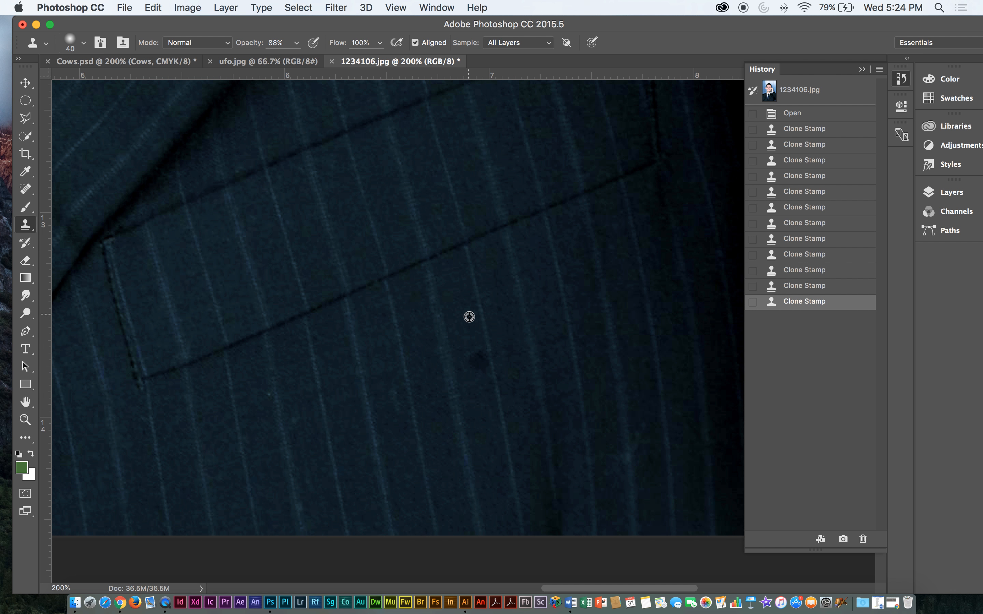
left_click(478, 356)
left_click(481, 364)
left_click(485, 371)
left_click(456, 266)
left_click(457, 244)
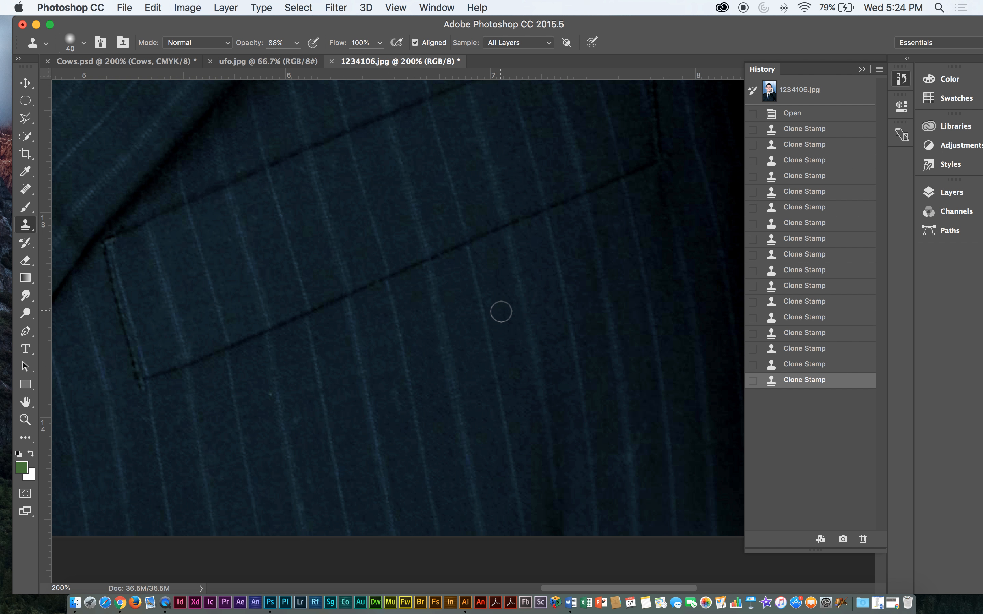
Examine the jacket, collar and full portrait for flaws that still need retouching
key("super+minus")
key("super+minus")
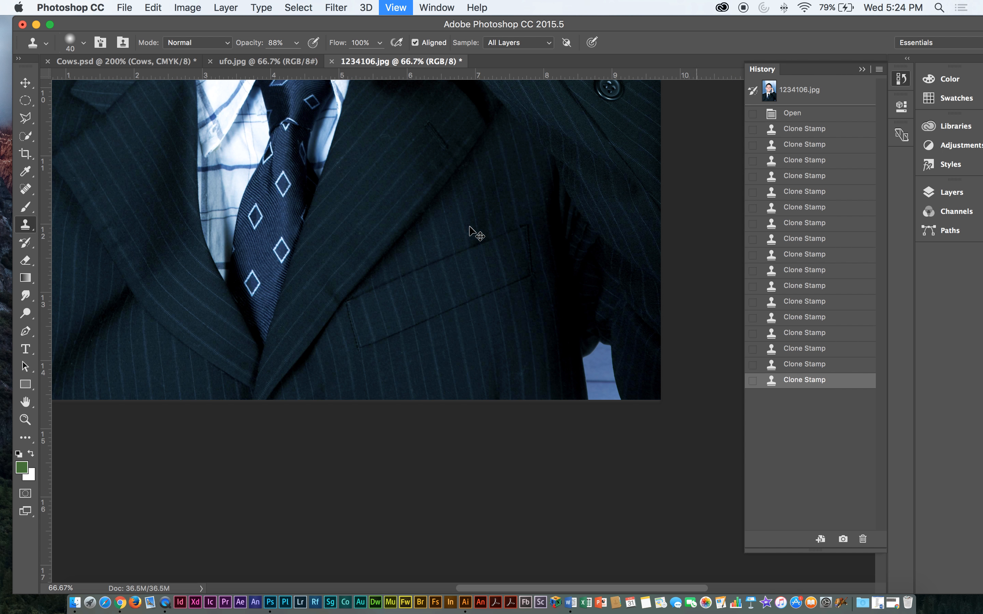
left_click_drag(330, 245, 611, 370)
left_click_drag(463, 188, 327, 333)
mouse_move(434, 279)
left_mouse_down()
mouse_move(364, 266)
mouse_move(245, 171)
mouse_move(374, 186)
left_mouse_up()
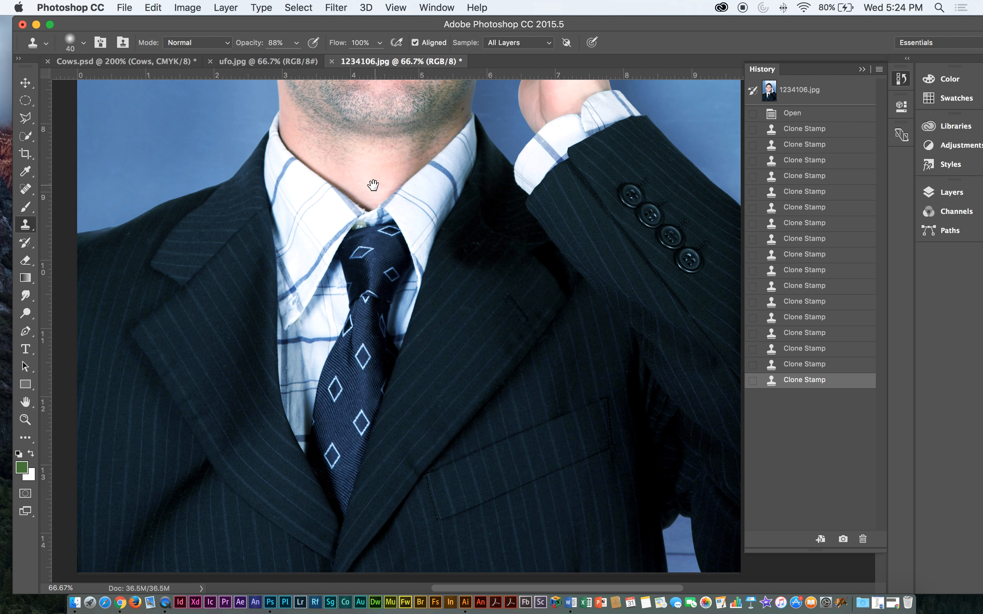
key("super+minus")
key("super+minus")
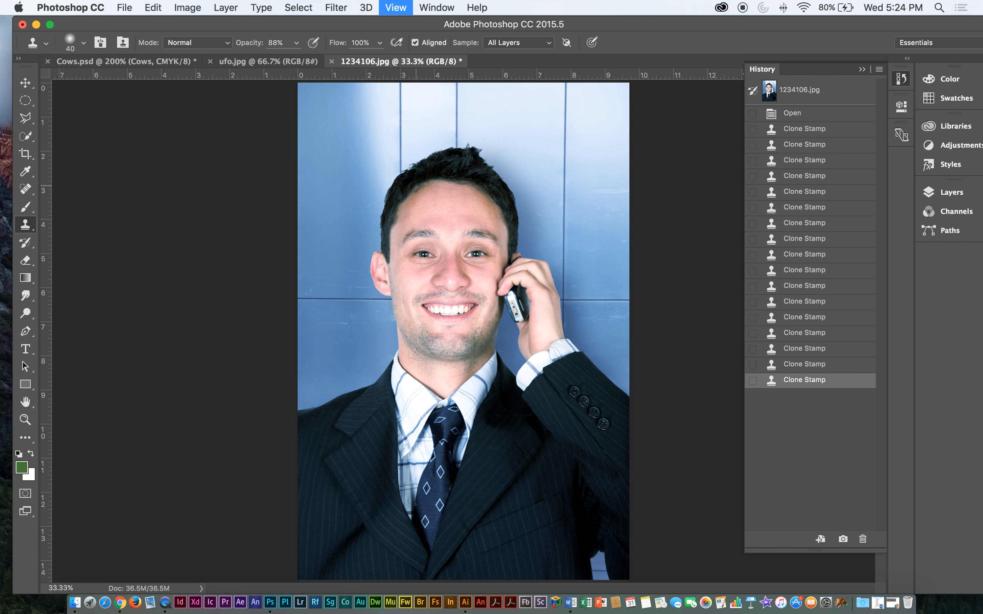
With a size 150 Clone Stamp at 20% opacity, clone clean blue wall over the scratches below the horizontal seam, beside the jaw
key("super+plus")
key("super+plus")
key("super+plus")
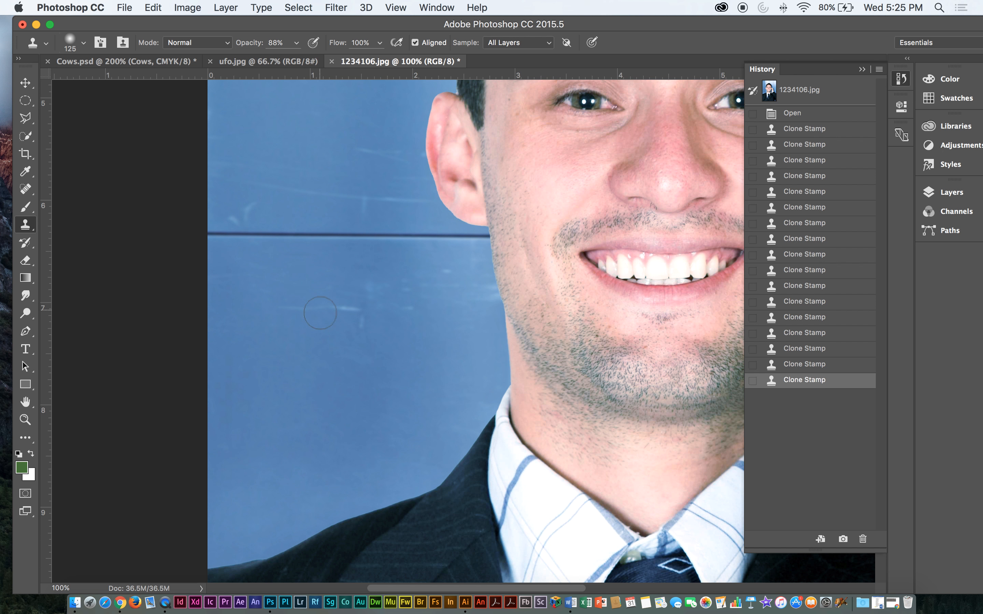
key("bracketright")
left_click_drag(351, 314, 319, 320)
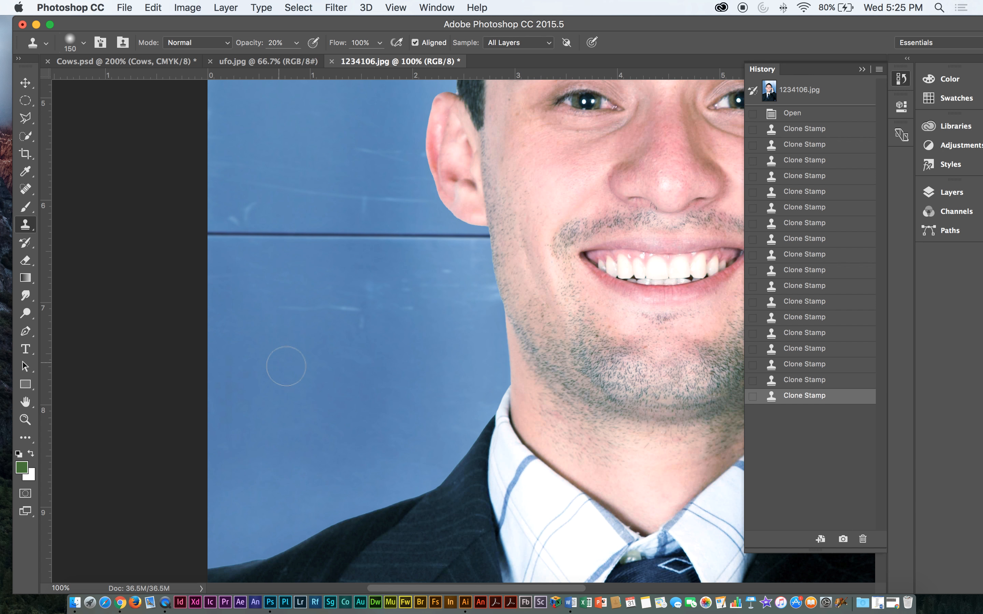
left_click_drag(356, 313, 365, 314)
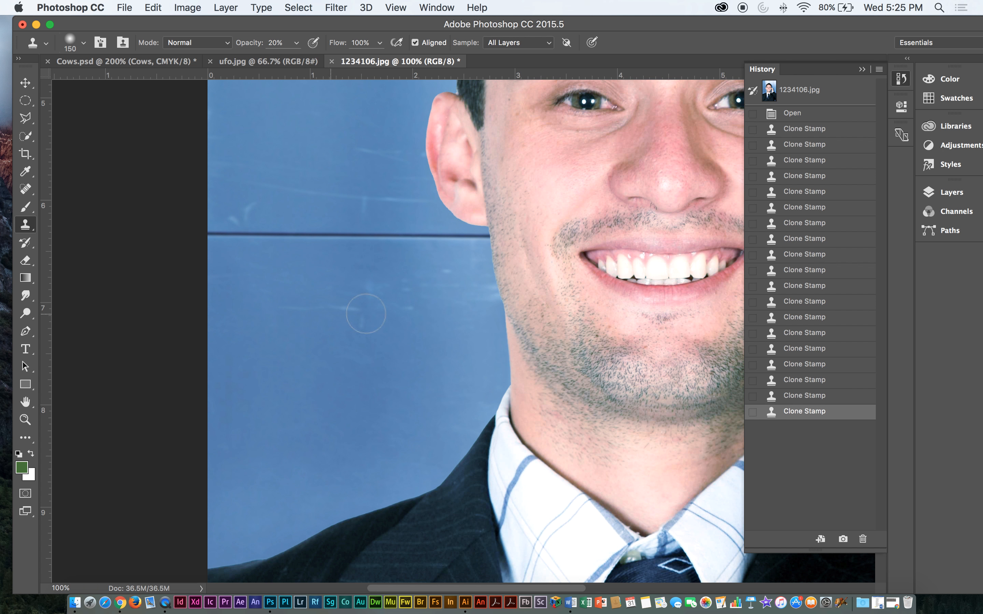
left_click(292, 315)
left_click(285, 313)
left_click(281, 312)
left_click(274, 309)
mouse_move(273, 309)
left_mouse_down()
mouse_move(374, 309)
mouse_move(400, 293)
left_mouse_up()
mouse_move(325, 292)
left_mouse_down()
mouse_move(417, 291)
mouse_move(377, 311)
mouse_move(402, 316)
mouse_move(340, 314)
mouse_move(350, 313)
left_mouse_up()
left_click(439, 316)
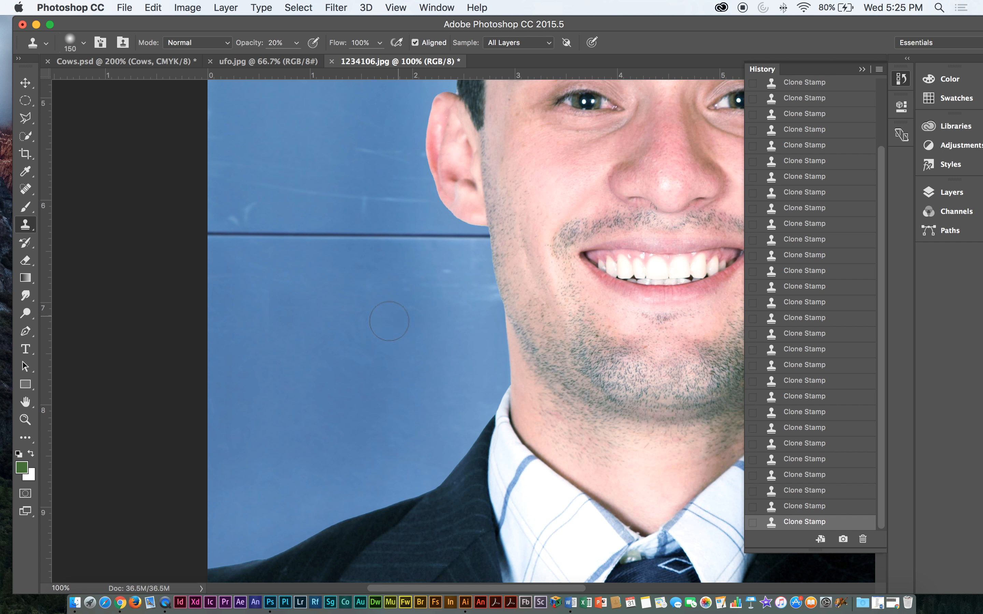
Clone clean wall at 20% opacity over the faint scratches above the horizontal seam, beside the ear
left_click_drag(374, 318, 404, 397)
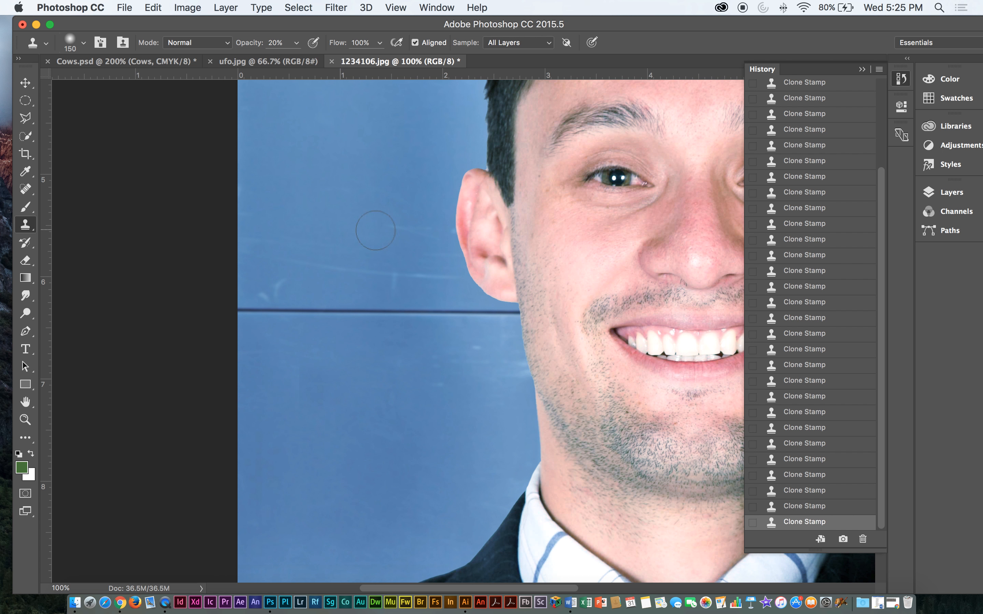
left_click_drag(406, 230, 375, 235)
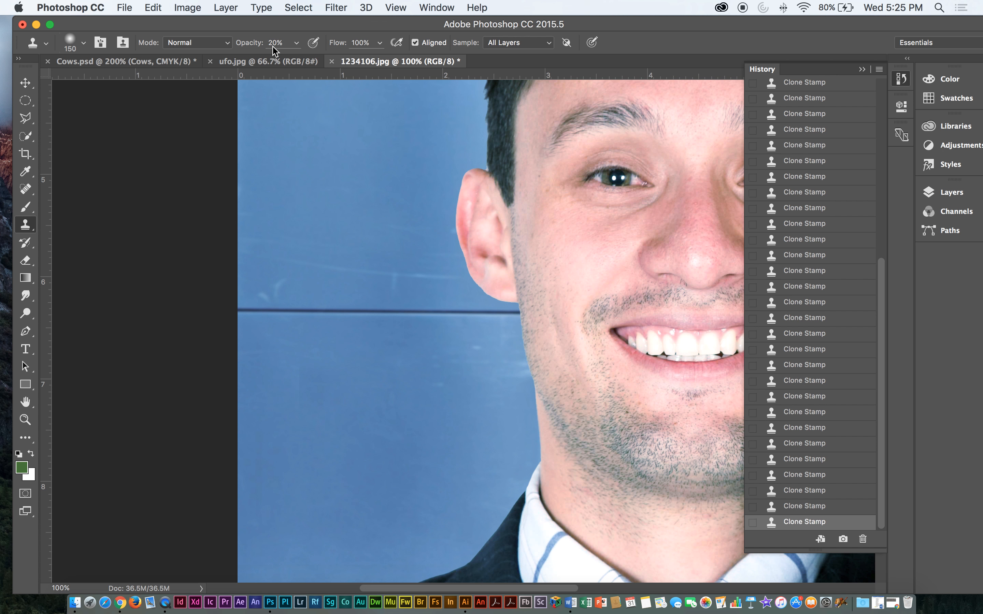
Try cloning the wall beside the ear at 100% opacity, and undo the stroke
type("100")
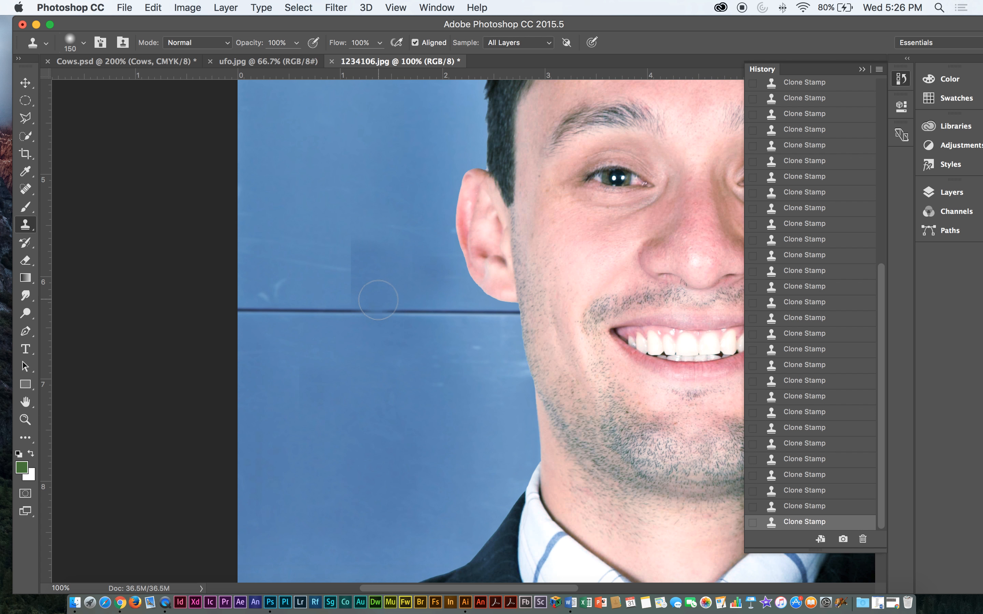
key("super+z")
key("super+minus")
key("super+minus")
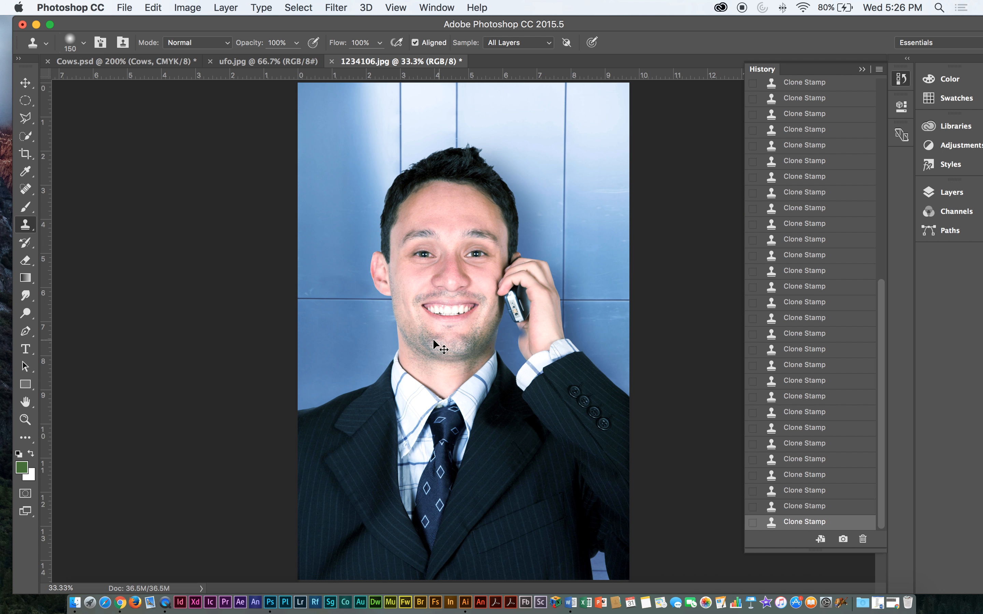
key("super+plus")
key("super+minus")
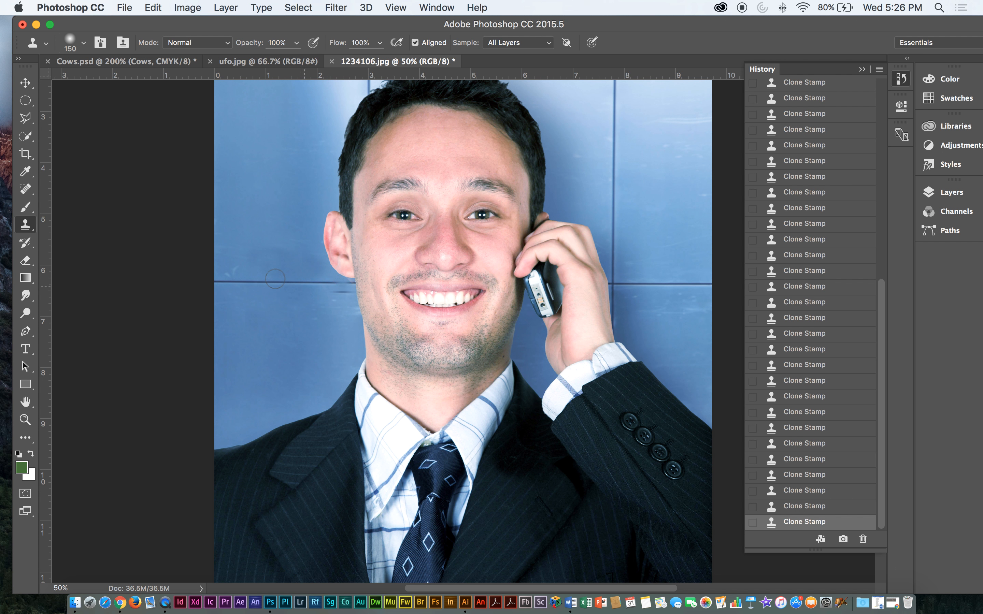
Close the 1234106.jpg portrait and return to the whole Cows.psd image
left_click(331, 62)
left_click(464, 222)
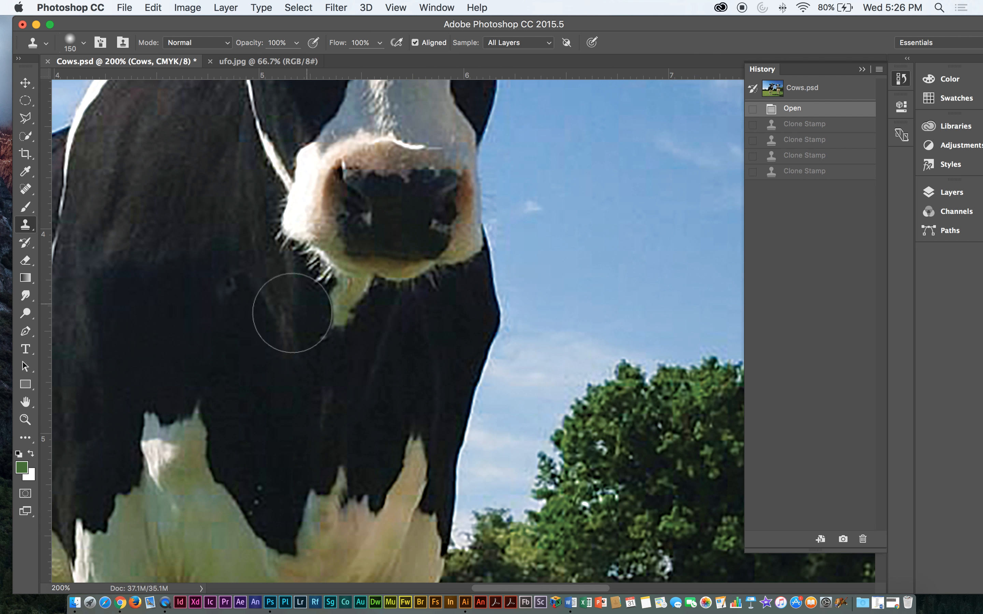
key("super+0")
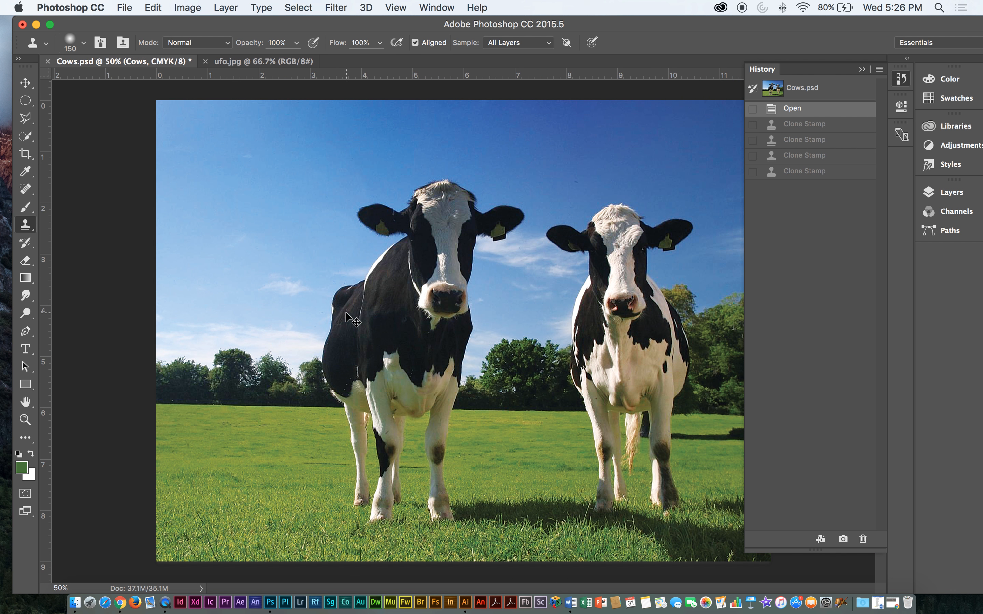
key("super+equal")
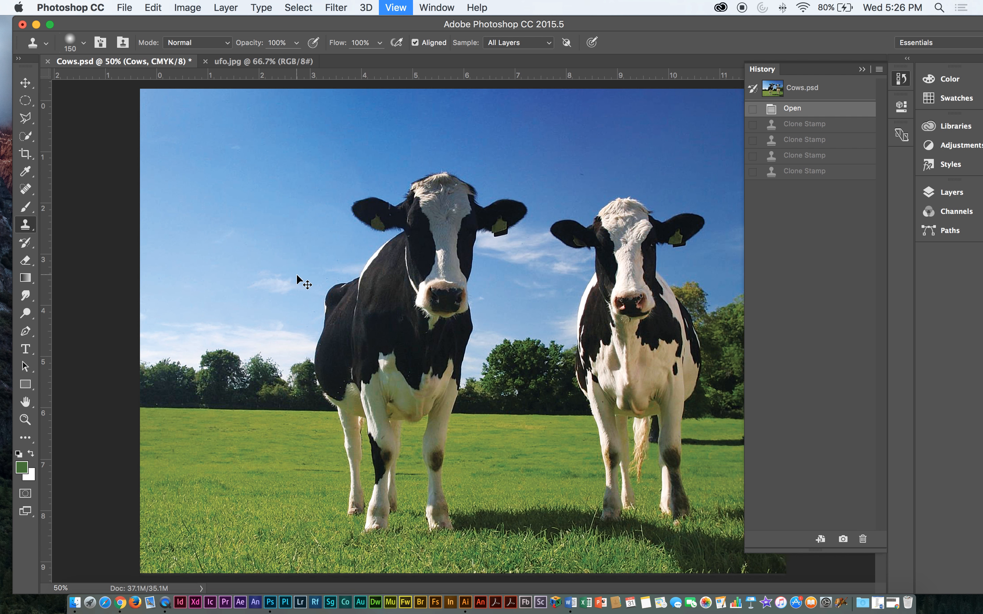
key("super+minus")
key("super+equal")
scroll(360, 265, "left", 10)
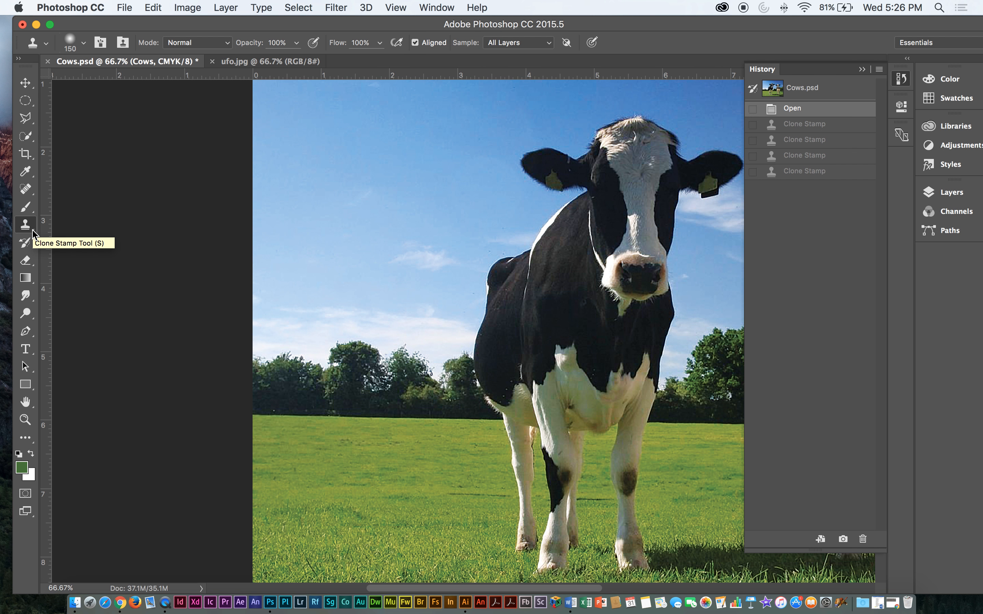
mouse_move(656, 500)
left_mouse_down()
mouse_move(409, 271)
mouse_move(237, 311)
left_mouse_up()
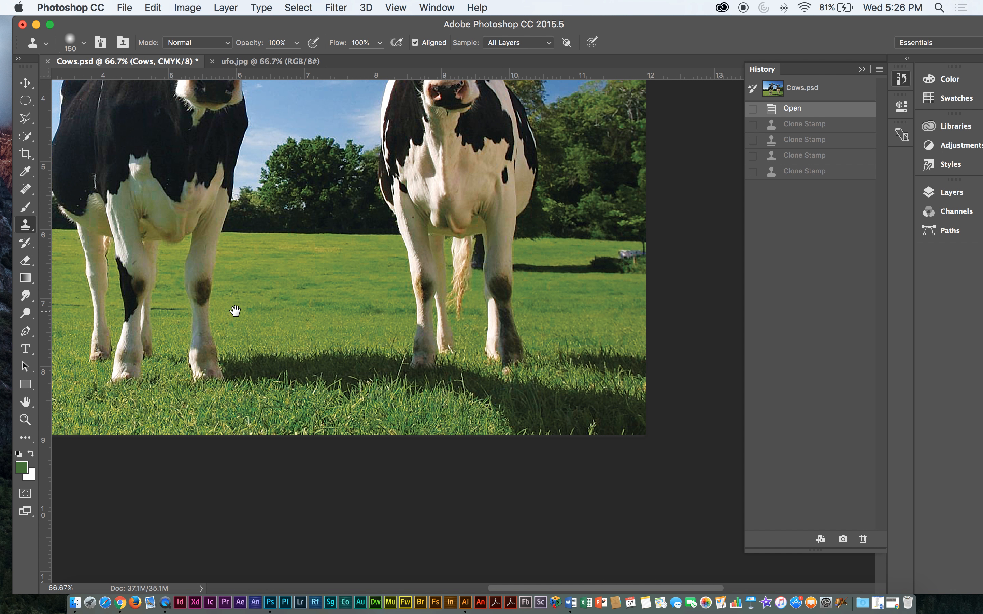
left_click_drag(168, 249, 424, 334)
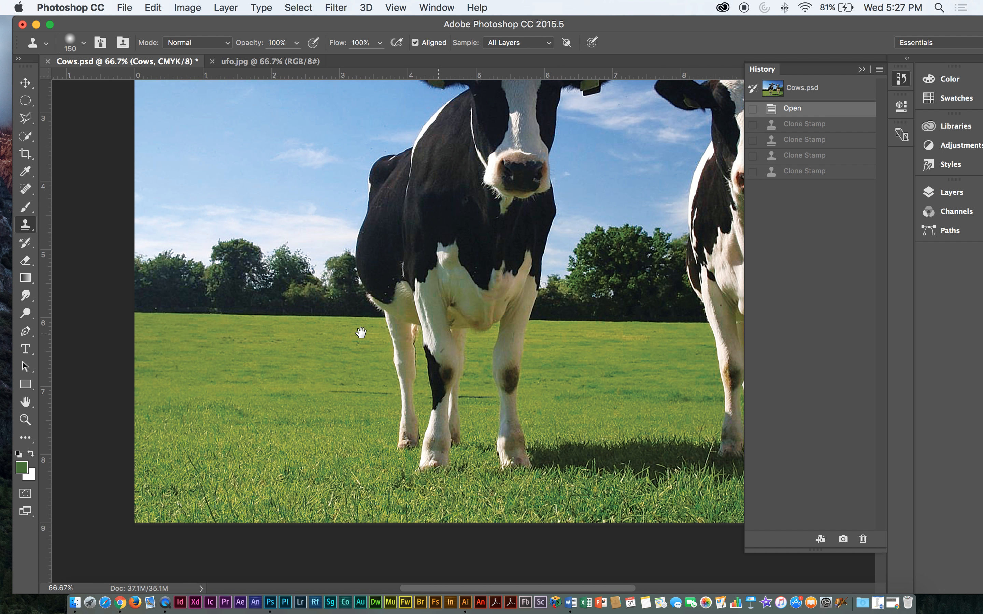
left_click(25, 226)
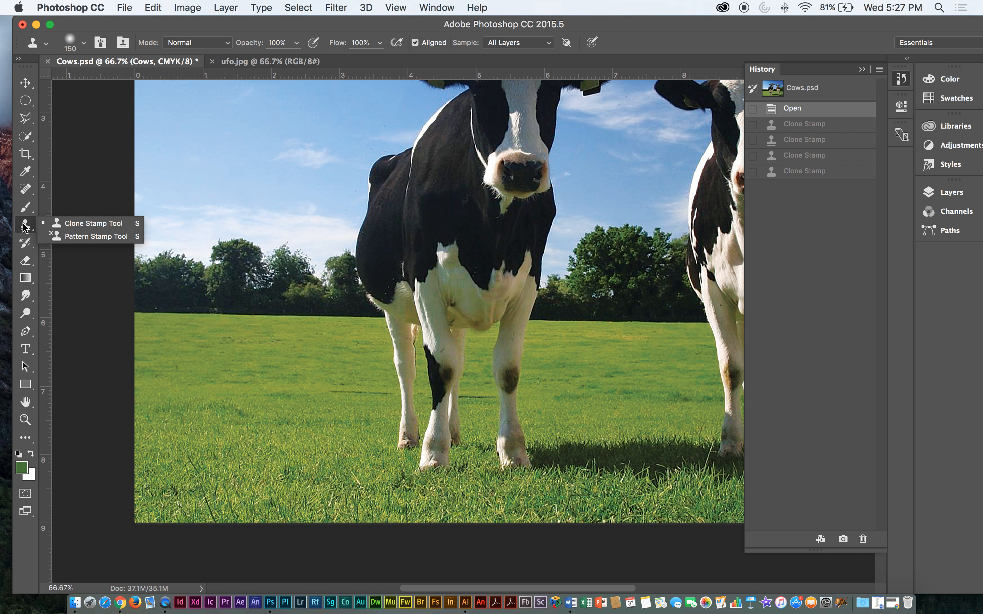
left_click(28, 243)
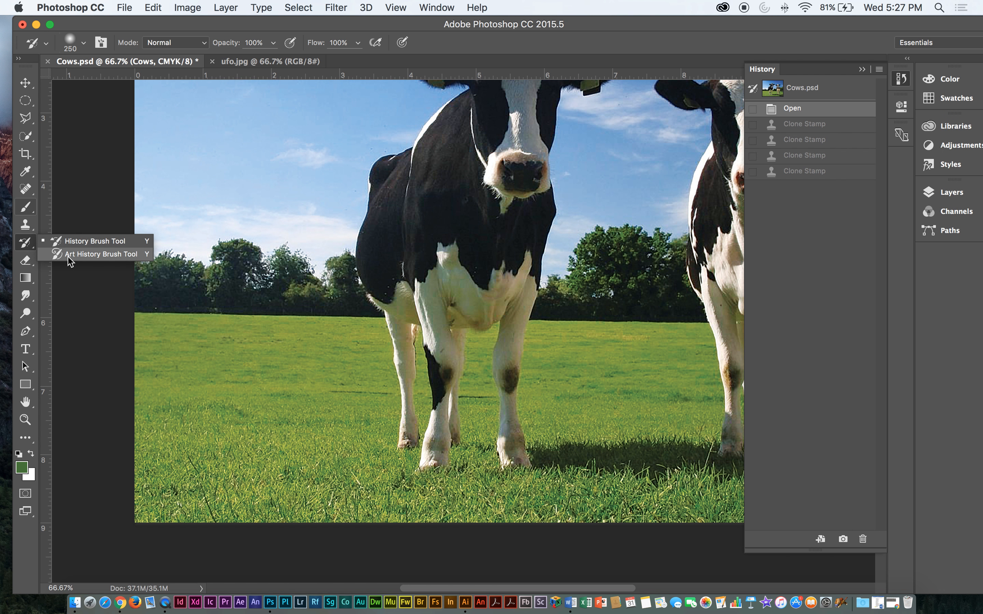
left_click(25, 84)
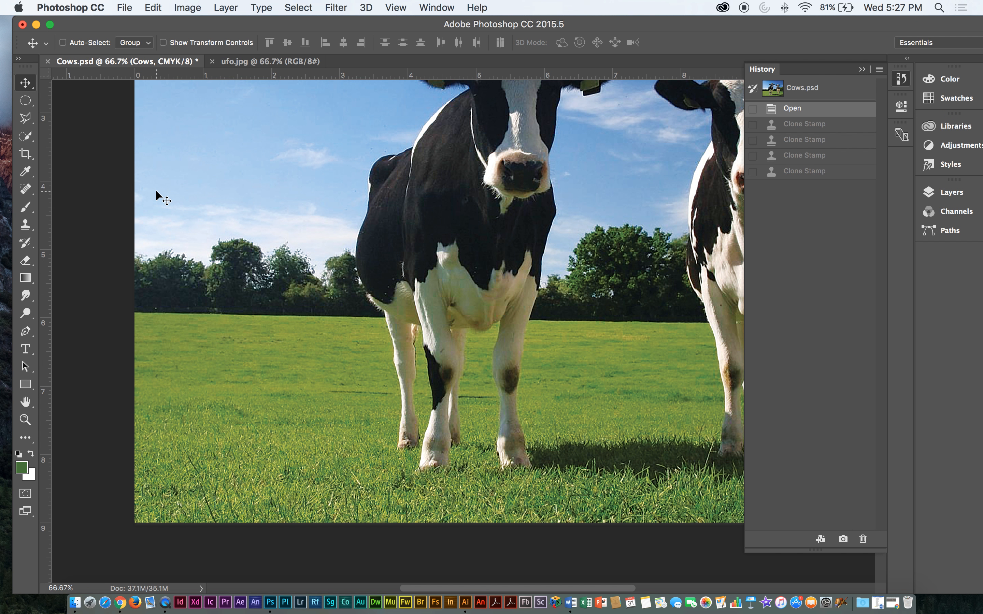
scroll(156, 190, "down", 2)
scroll(199, 221, "up", 5)
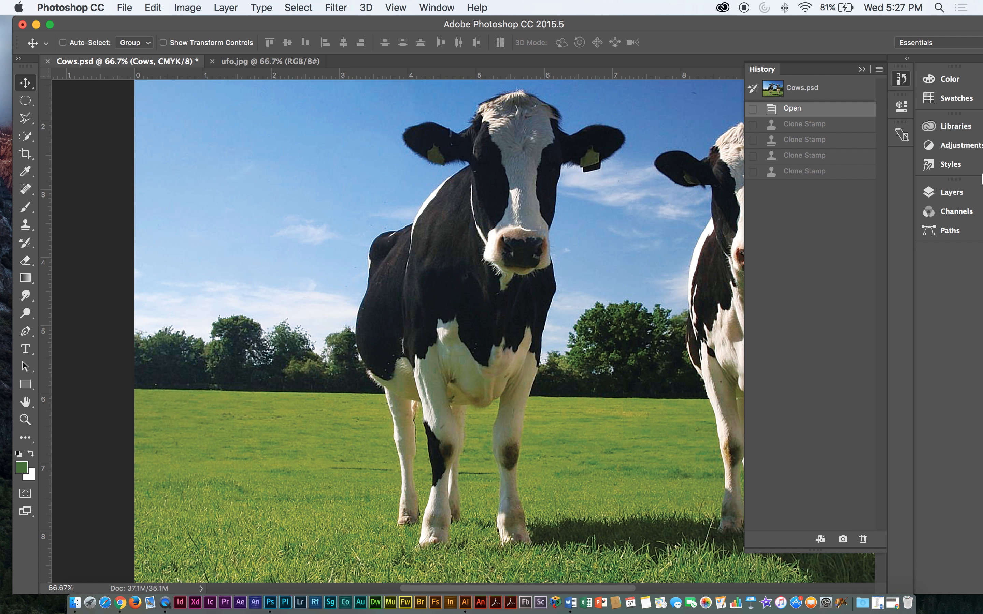
Collapse the History panel and reposition the application window to uncover both cows
left_click_drag(726, 25, 687, 27)
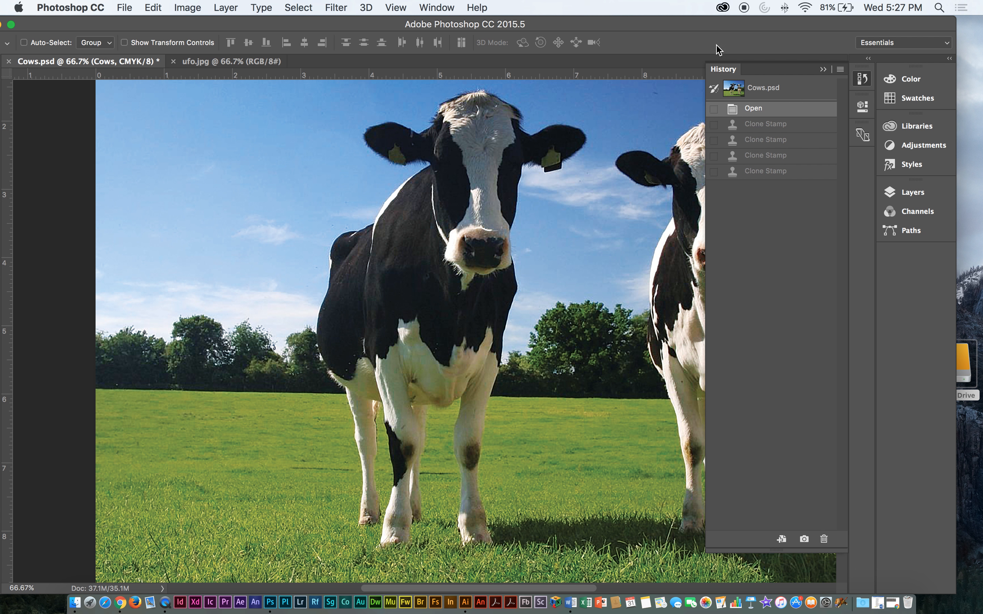
left_click(822, 69)
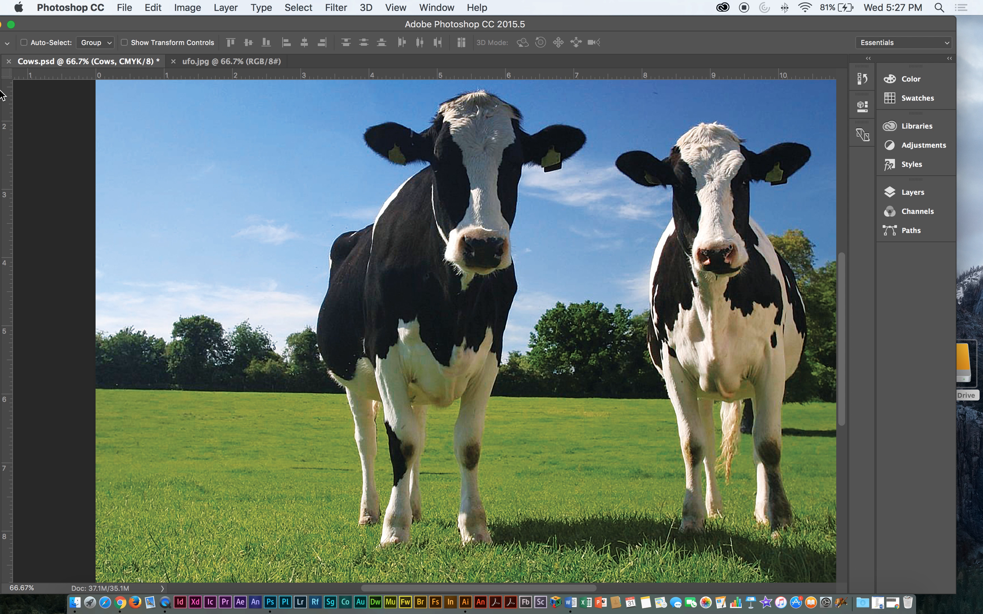
left_click(10, 24)
Switch to the Magic Wand, try selecting the larger cow's dark coat, and deselect it
left_click(16, 138)
left_click(18, 142)
left_click(52, 148)
left_click(437, 264)
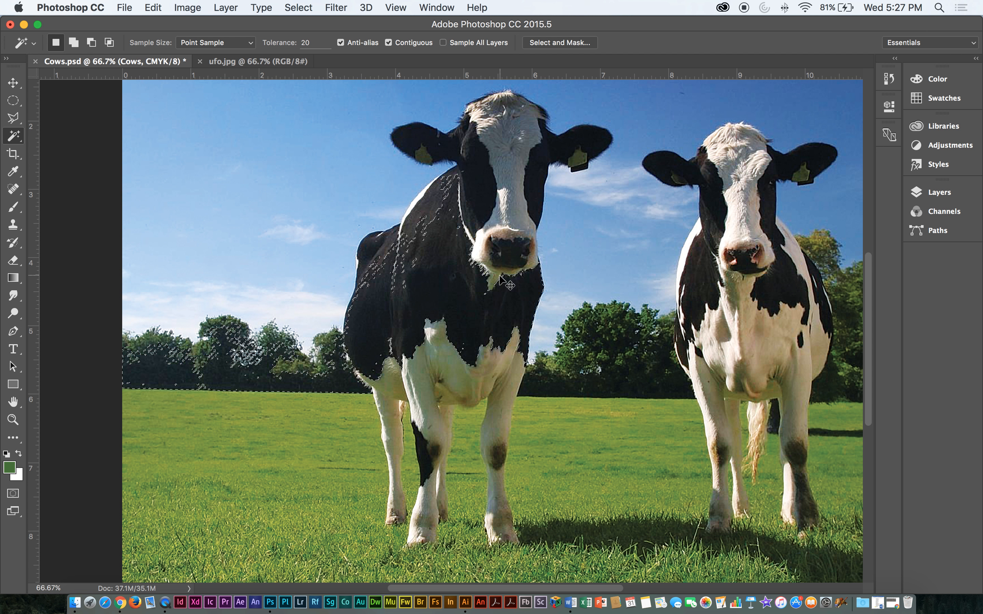
key("super+d")
Select the smaller cow's black ear, cheek and adjoining body patch with the Magic Wand, adding areas to the selection
left_click(701, 167)
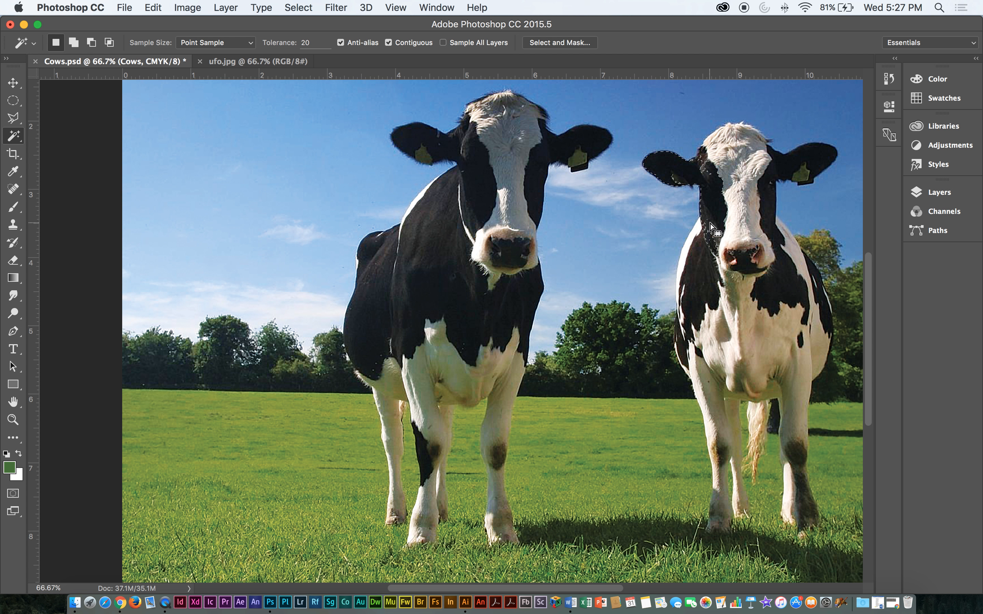
left_click(702, 163, "shift")
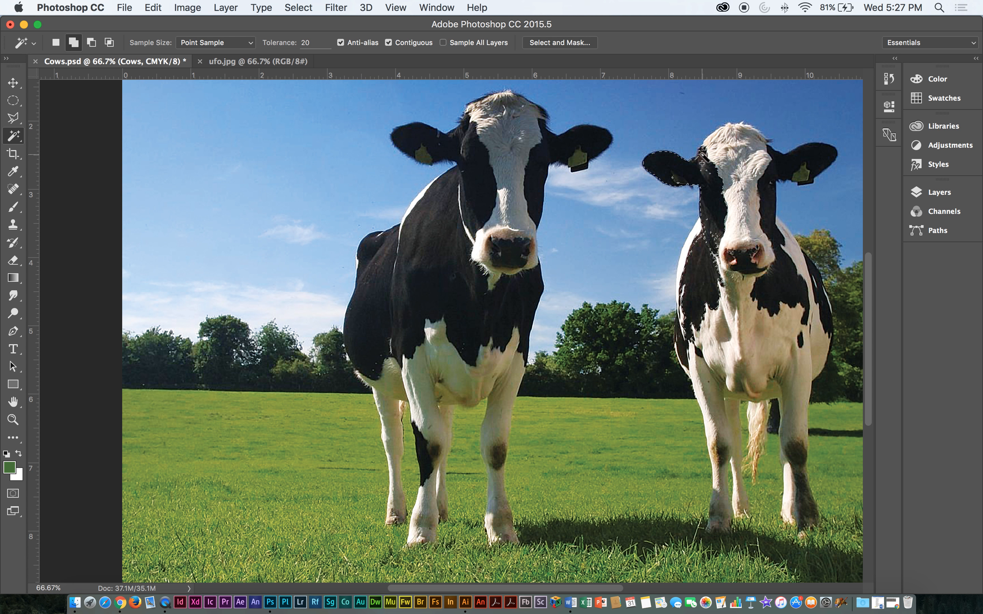
left_click(707, 169, "shift")
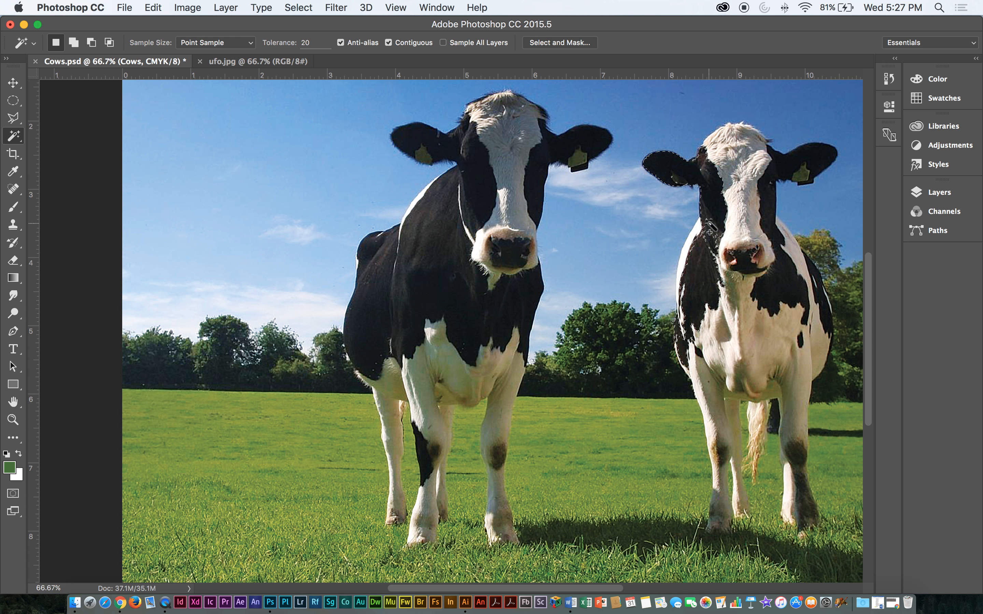
Open the Layers panel beside the cows image, keeping the application window in view
mouse_move(752, 27)
left_mouse_down()
mouse_move(731, 27)
mouse_move(745, 27)
left_mouse_up()
left_click(212, 4)
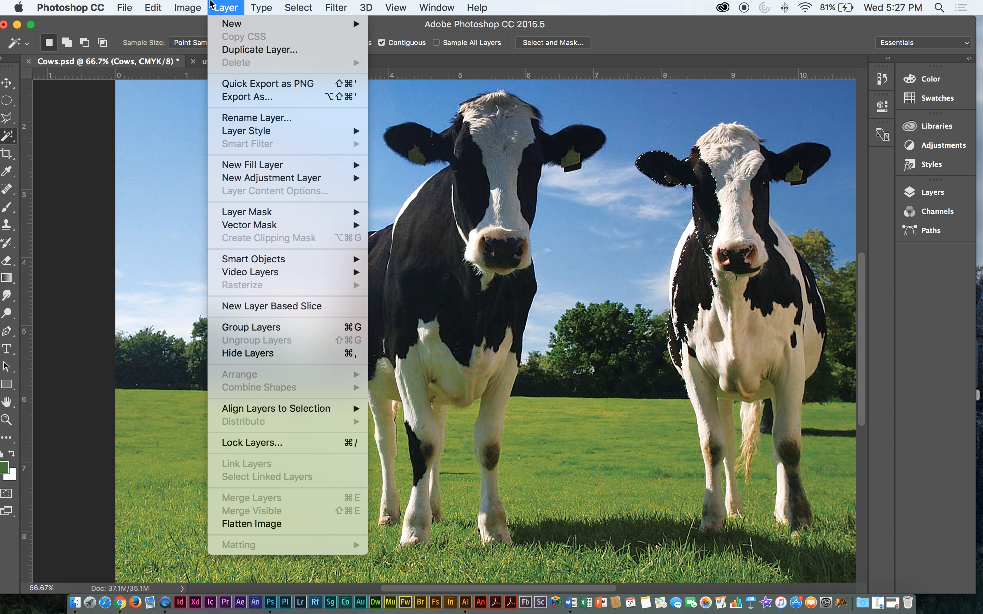
left_click_drag(106, 23, 122, 23)
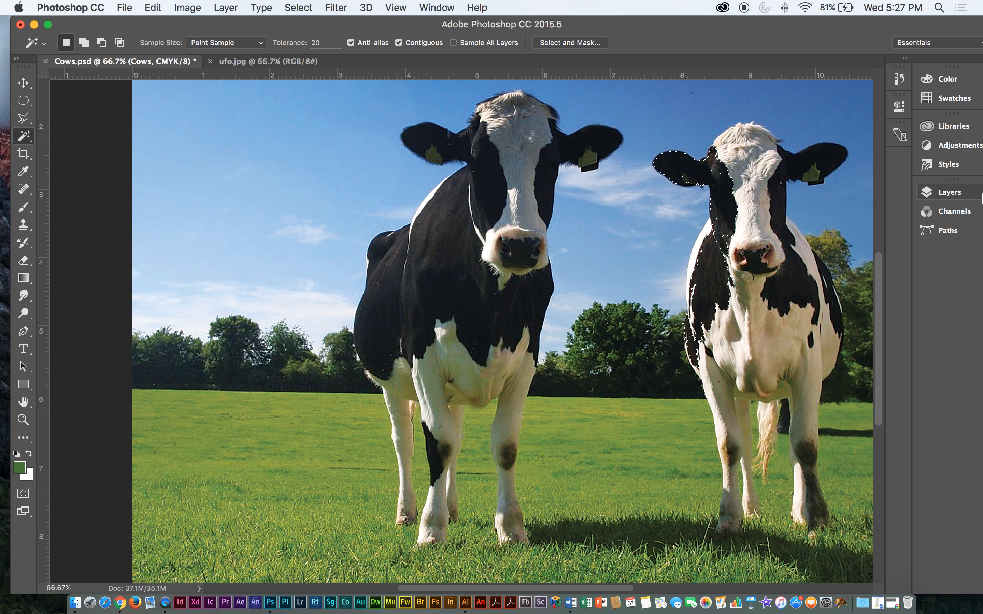
left_click(980, 194)
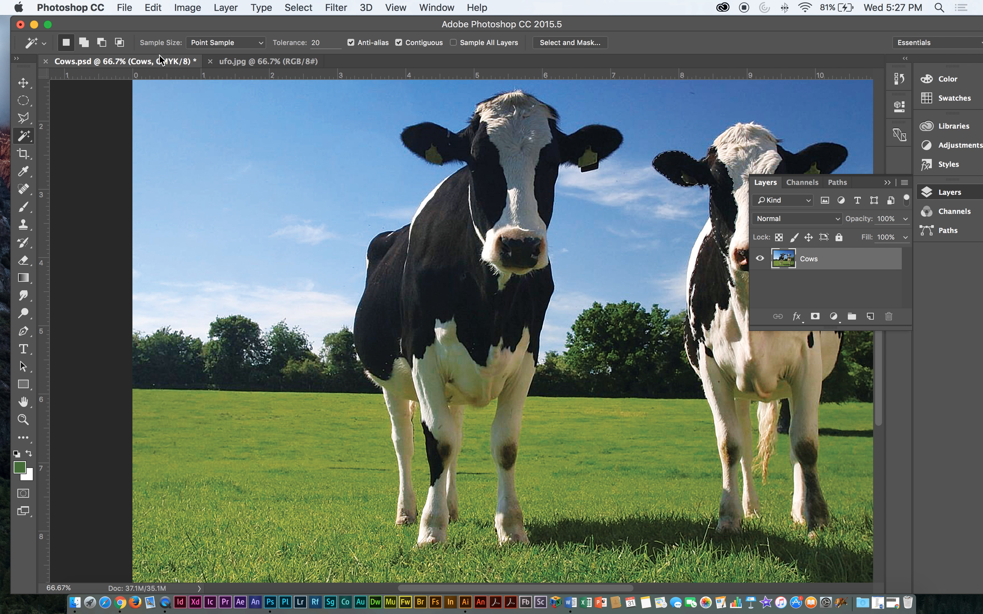
left_click(48, 25)
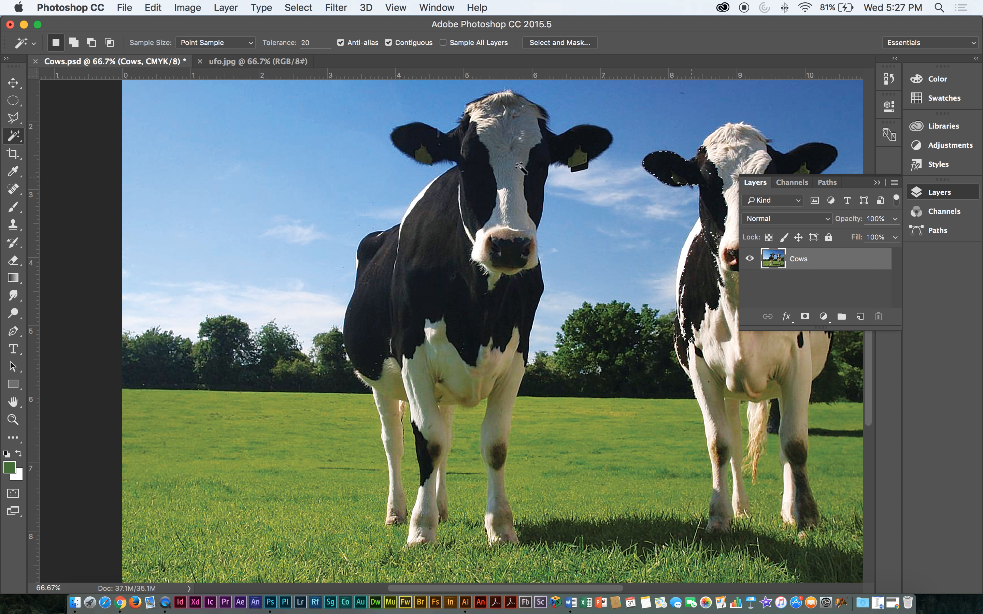
Paint the selected black patches of the smaller cow green with a size 175 Brush at 100% opacity
scroll(697, 239, "right", 3)
scroll(465, 217, "right", 10)
scroll(466, 217, "up", 2)
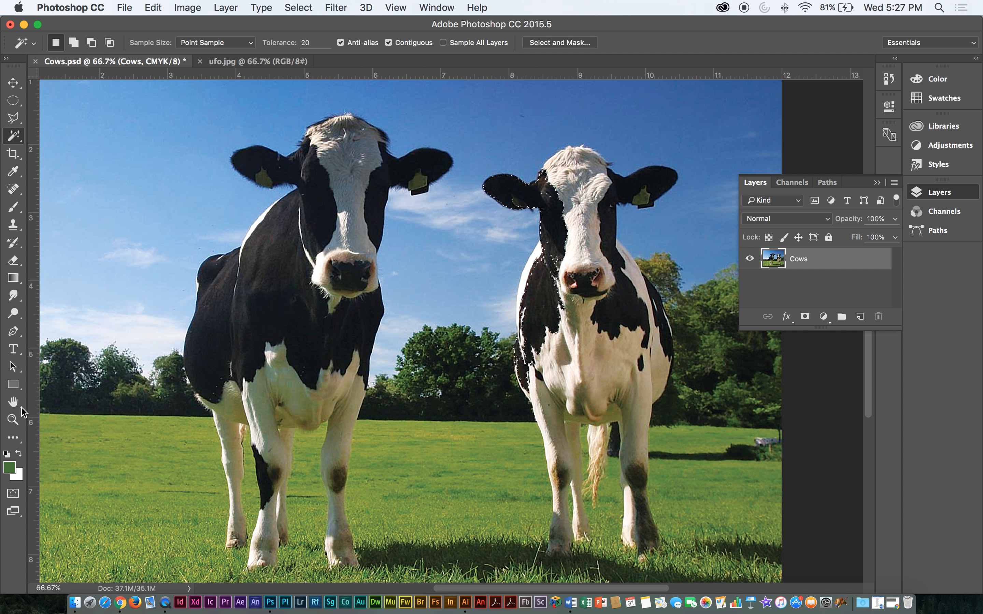
key("b")
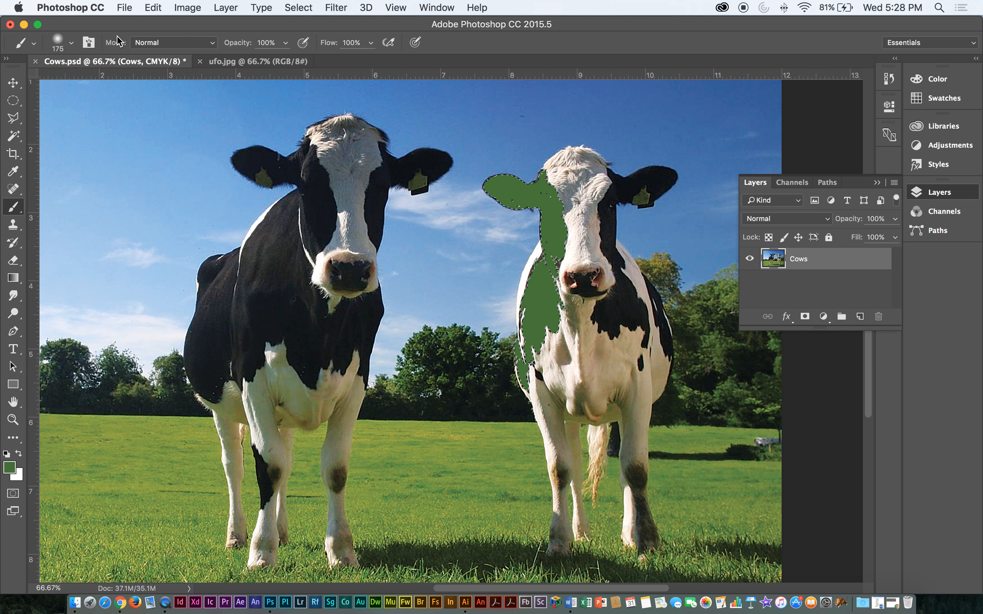
Check the brush's size and hardness settings, and clear the selection around the smaller cow's green patches
left_click(71, 45)
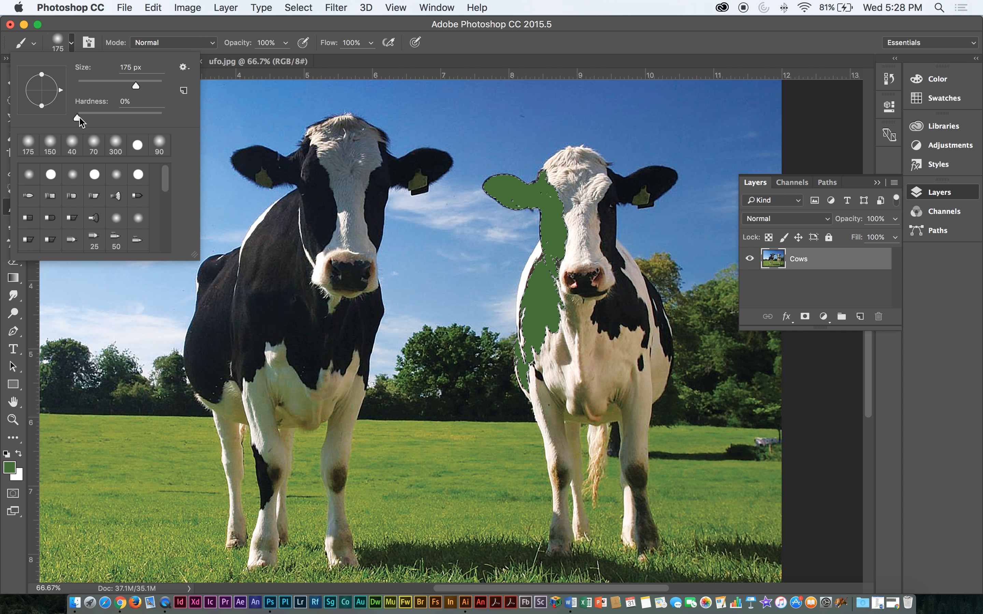
left_click(589, 58)
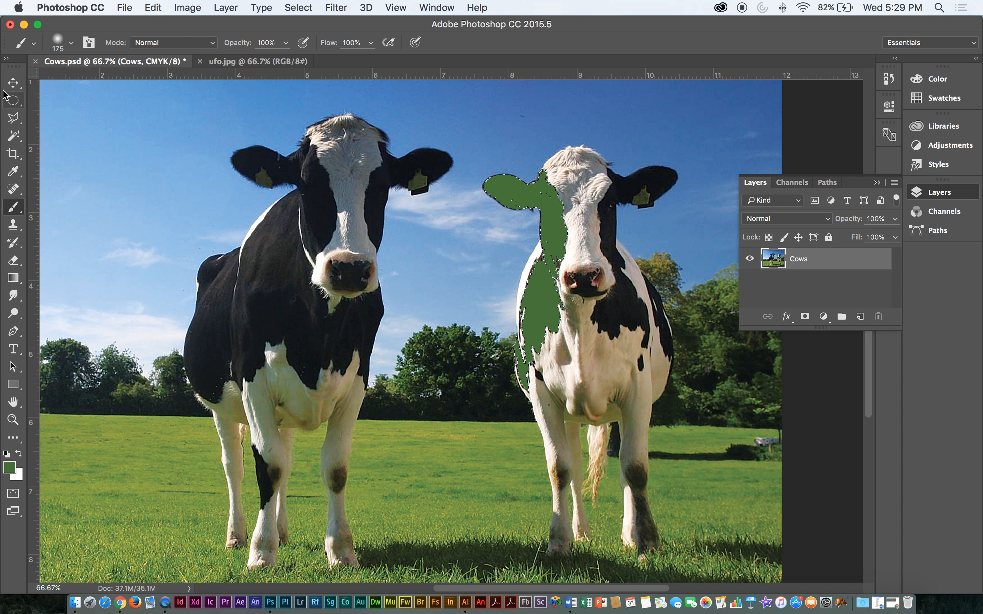
left_click(13, 83)
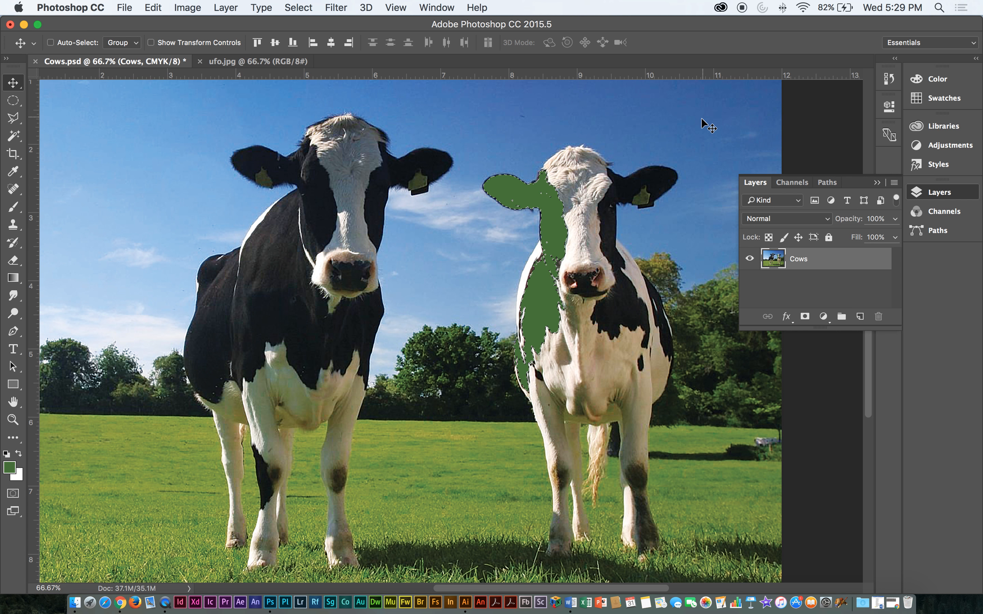
key("super+d")
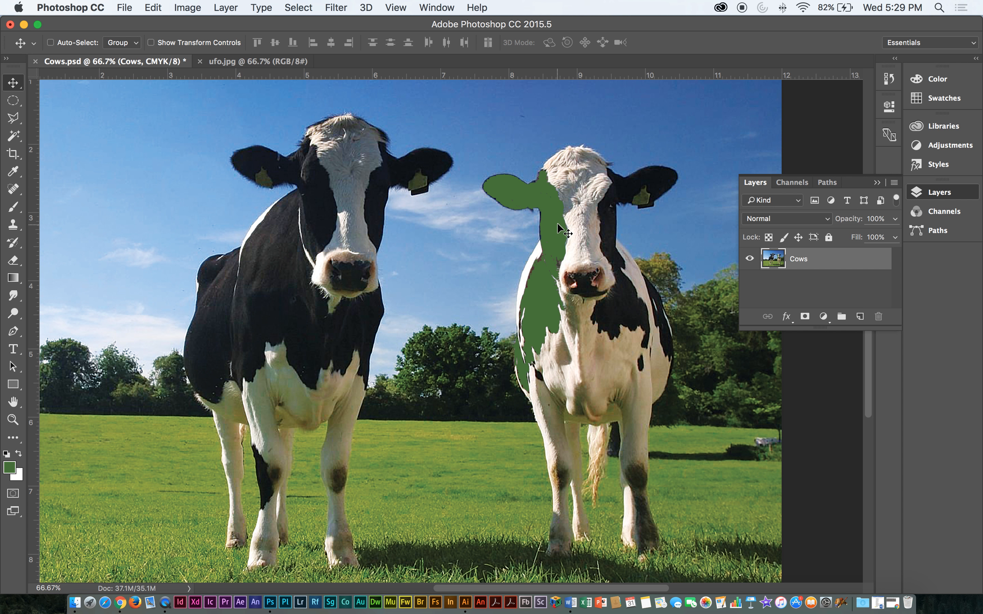
Restore the smaller cow's green ear and upper cheek with a size 250 History Brush, and show the document's history
left_click(15, 244)
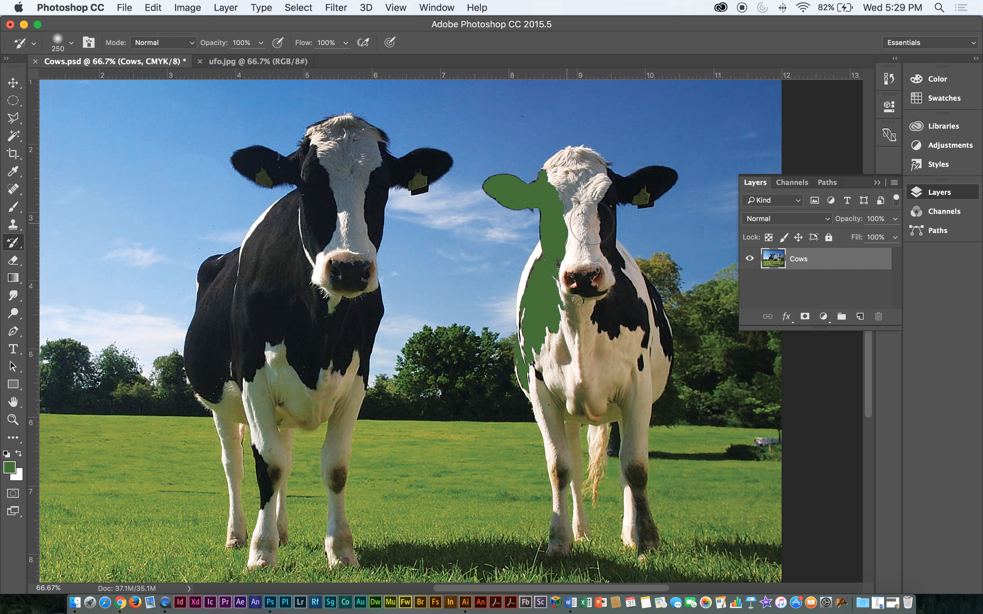
left_click(81, 241)
left_click_drag(524, 183, 475, 215)
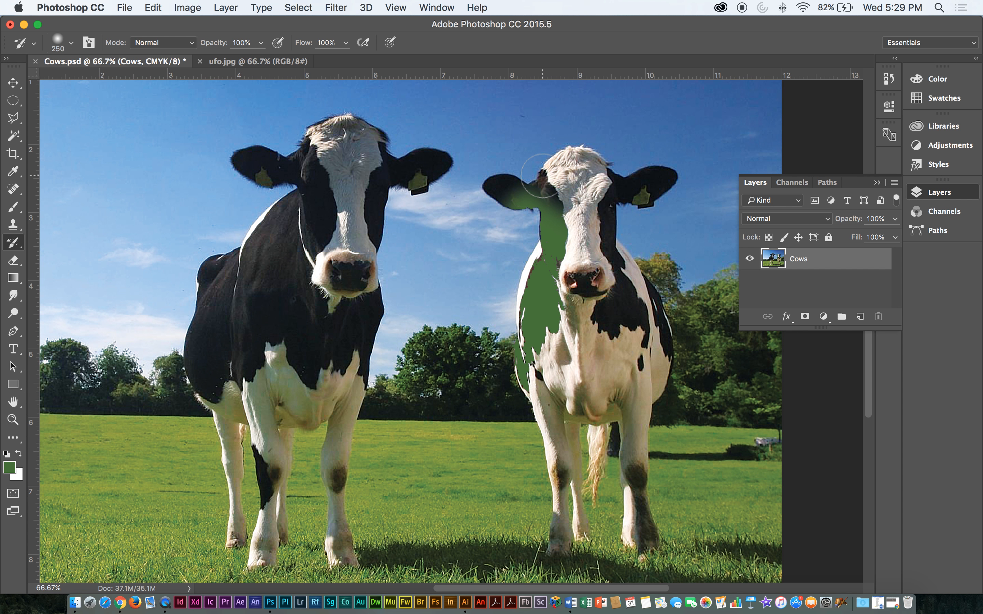
mouse_move(542, 176)
left_mouse_down()
mouse_move(485, 175)
mouse_move(564, 191)
mouse_move(554, 190)
mouse_move(589, 228)
mouse_move(583, 209)
mouse_move(573, 219)
mouse_move(580, 229)
mouse_move(581, 211)
mouse_move(589, 268)
left_mouse_up()
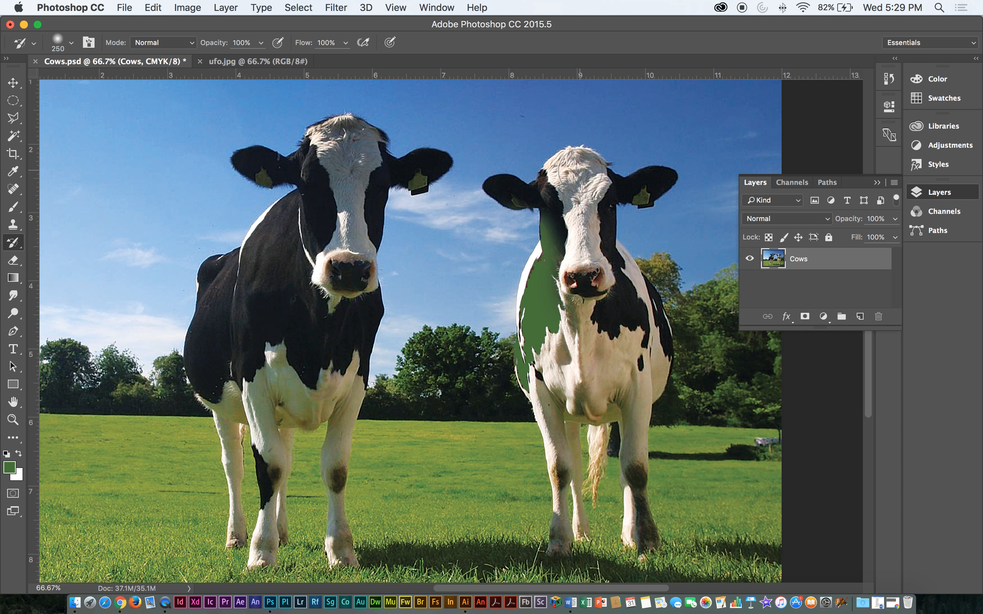
left_click(889, 78)
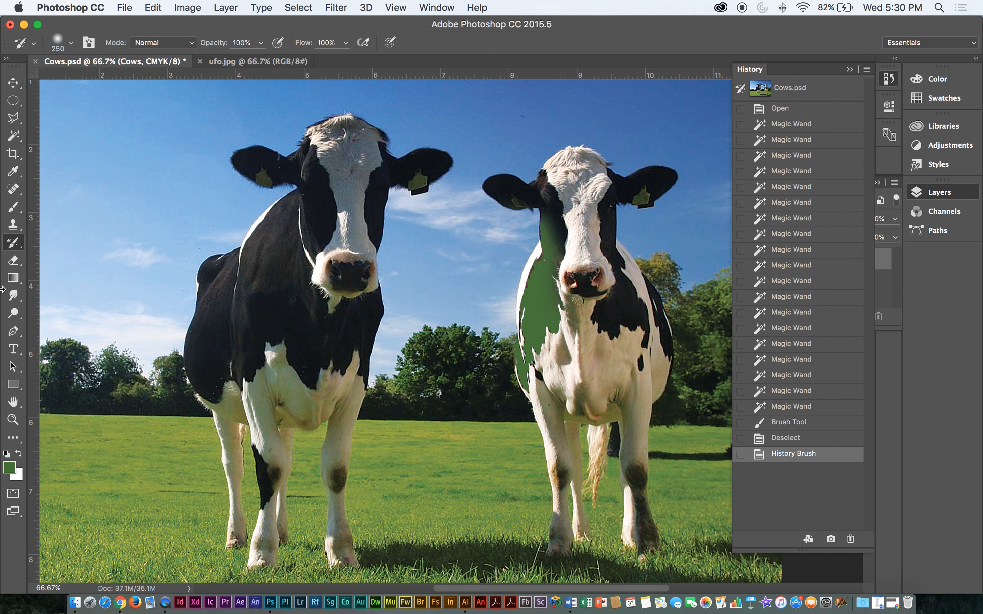
Open 1234106.jpg from the Wednesday folder in Photoshop and show the man's face at 100%
left_click(24, 24)
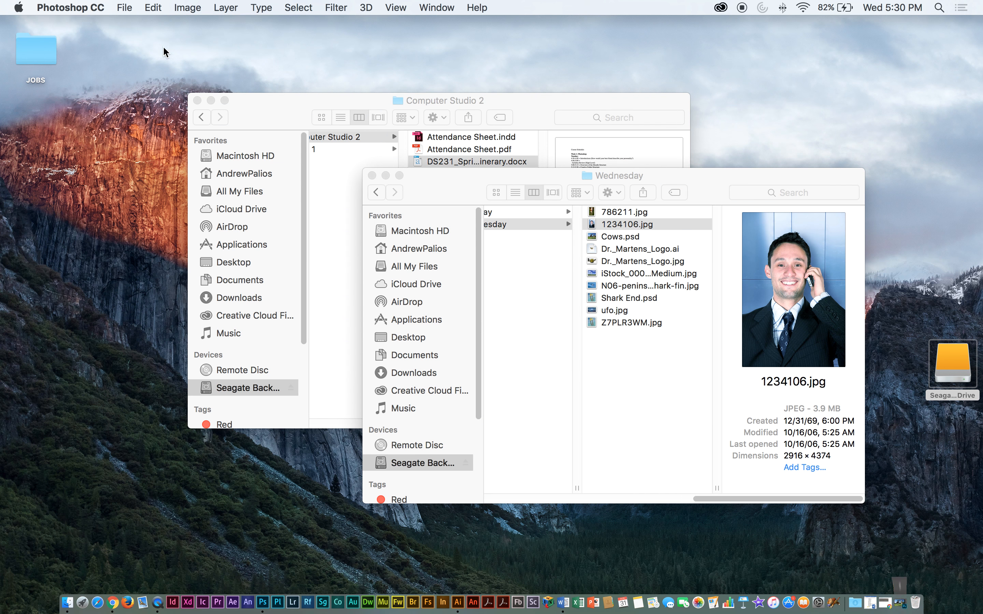
left_click_drag(622, 225, 265, 602)
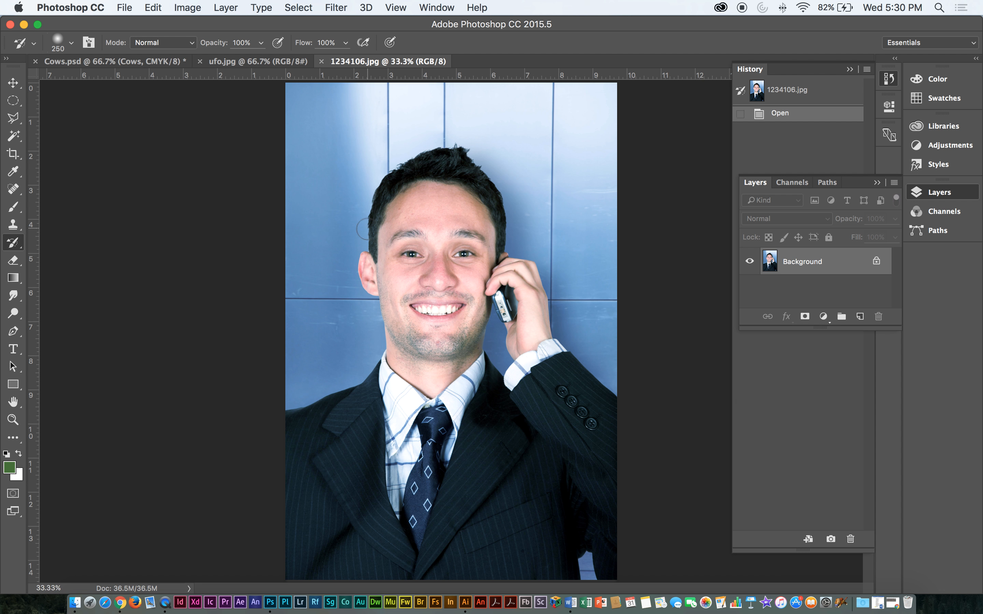
key("super+plus")
key("super+plus")
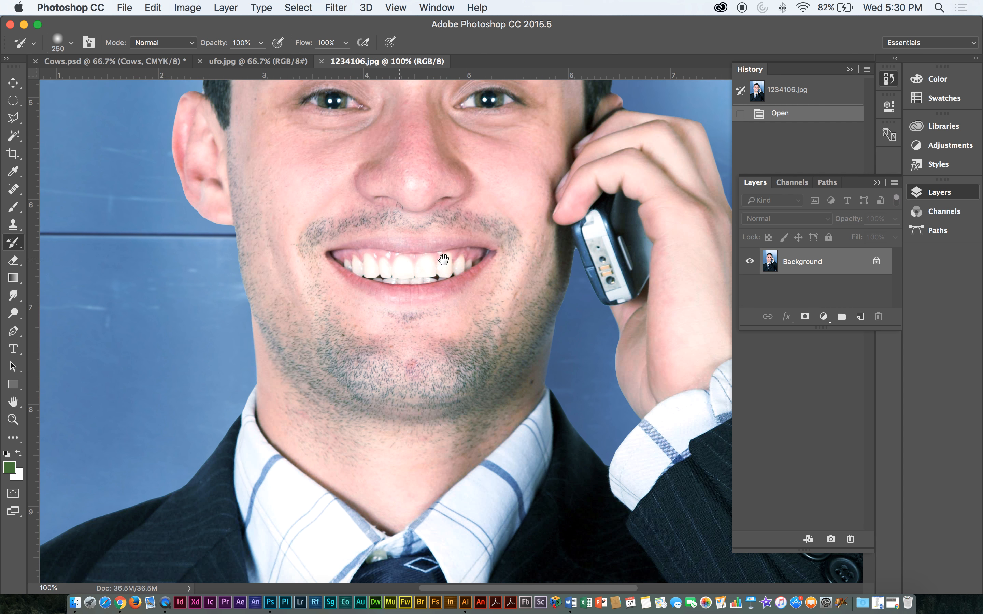
scroll(439, 285, "up", 5)
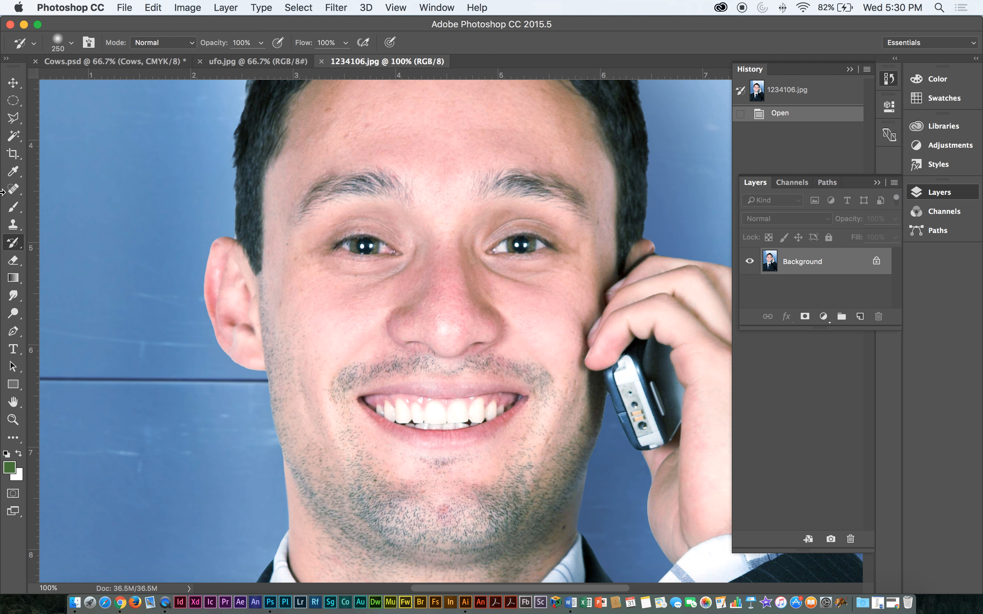
Darken the shadows at the man's eye farther from the phone using a size 125 Burn Tool at 15% exposure
left_click(19, 298)
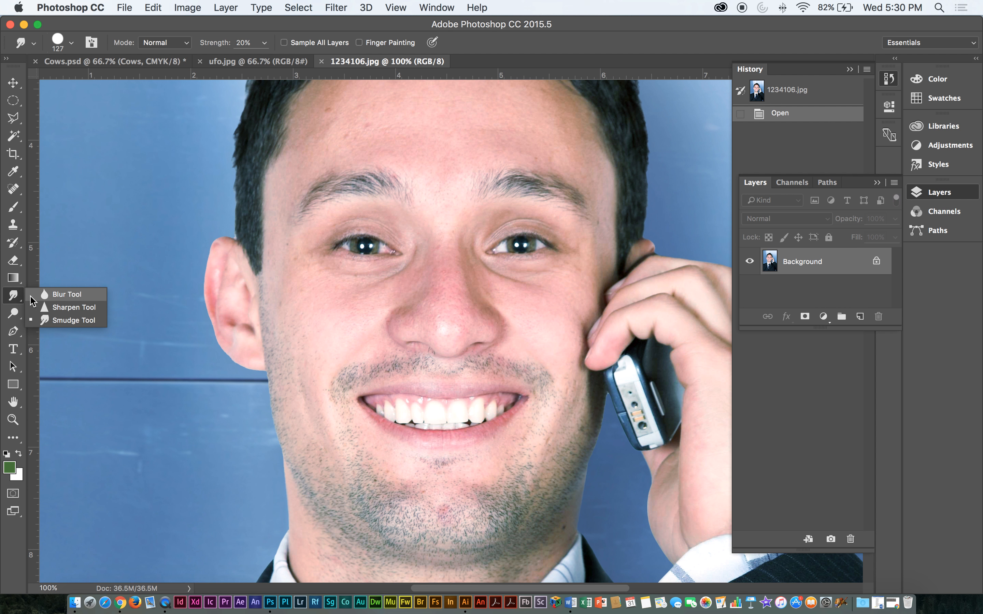
left_click(13, 314)
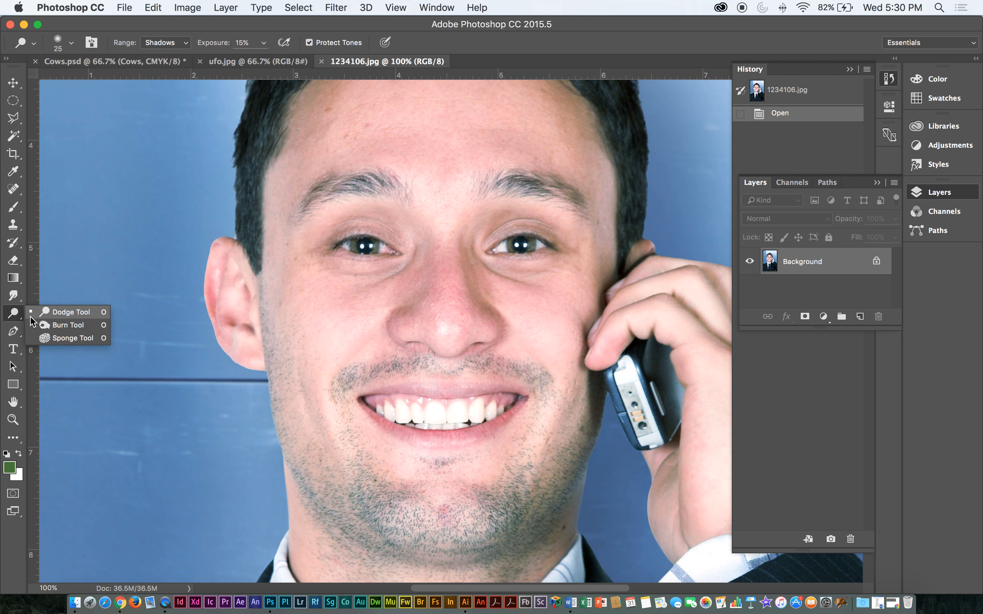
left_click(53, 326)
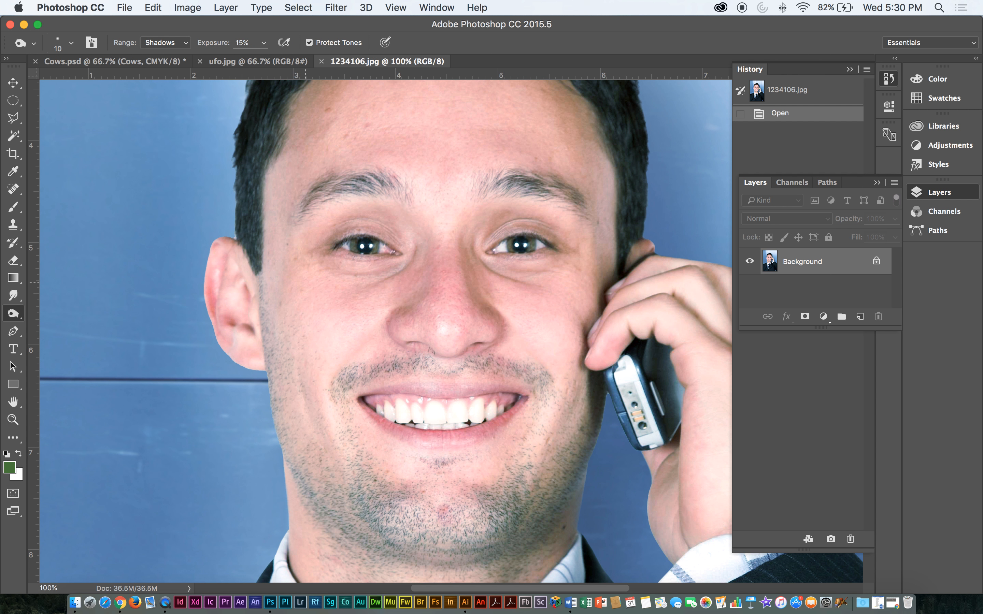
key("bracketright")
key("bracketright")
key("bracketright")
key("bracketright")
key("bracketright")
key("bracketright")
key("bracketright")
key("bracketright")
key("bracketright")
key("bracketright")
mouse_move(329, 243)
left_mouse_down()
mouse_move(357, 276)
mouse_move(416, 242)
mouse_move(325, 261)
mouse_move(377, 237)
mouse_move(403, 251)
mouse_move(366, 253)
left_mouse_up()
Raise the Burn Tool's exposure to 60% and darken the shadows around the same eye further
left_click(262, 45)
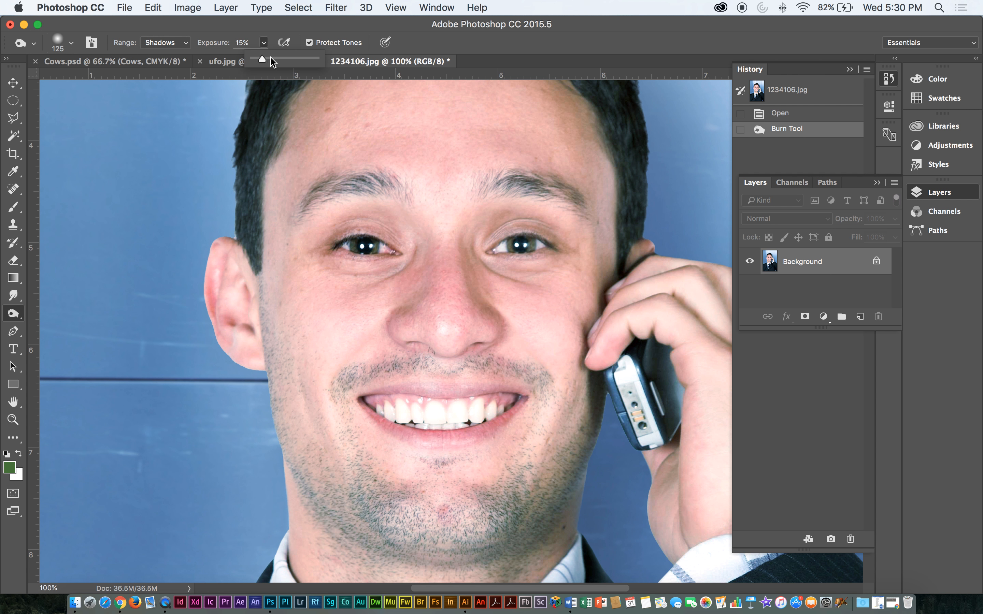
left_click_drag(262, 59, 290, 59)
mouse_move(391, 236)
left_mouse_down()
mouse_move(342, 211)
mouse_move(396, 255)
mouse_move(356, 205)
mouse_move(394, 249)
mouse_move(342, 247)
mouse_move(323, 220)
mouse_move(415, 217)
mouse_move(324, 261)
left_mouse_up()
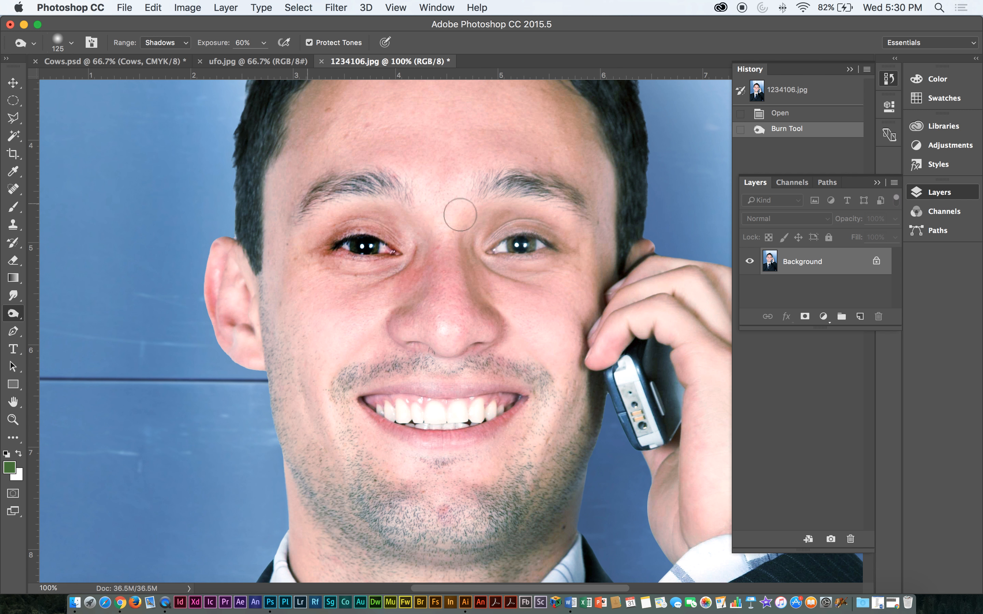
mouse_move(348, 257)
left_mouse_down()
mouse_move(408, 254)
mouse_move(344, 274)
mouse_move(398, 258)
mouse_move(361, 285)
left_mouse_up()
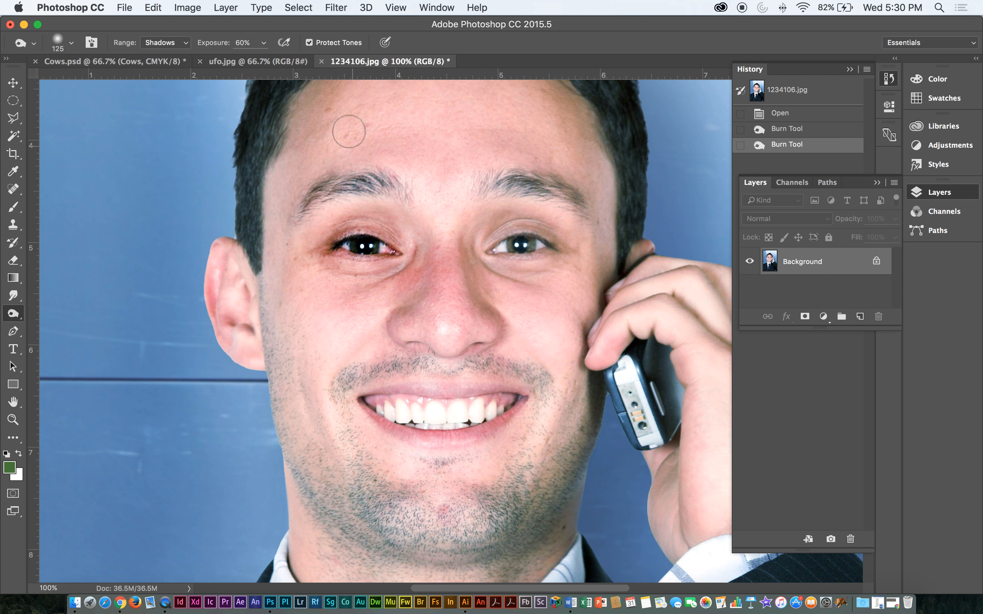
Set the Burn Tool's range to Midtones and burn the skin around and below the same eye into a bruise
left_click(177, 49)
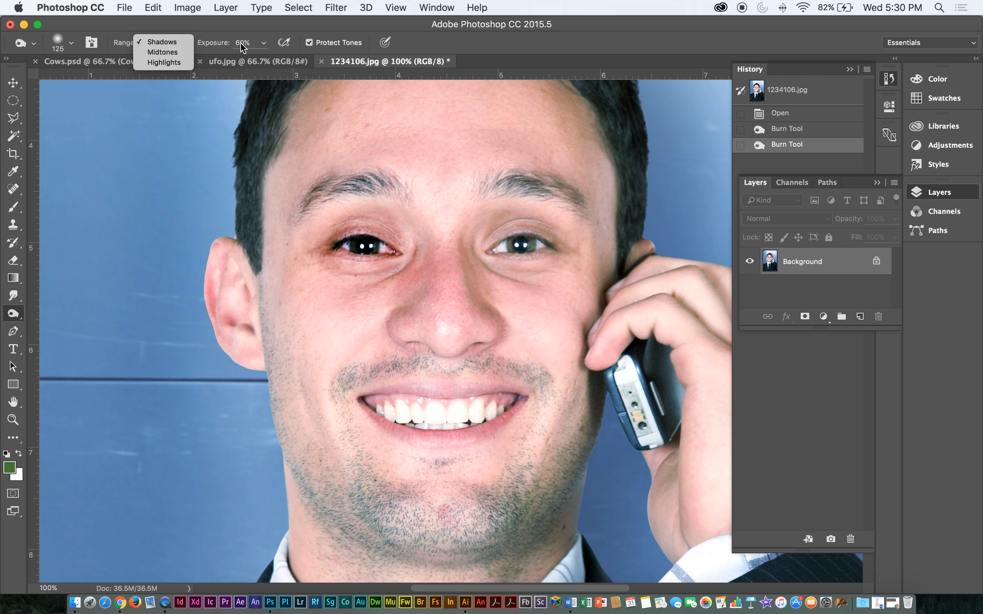
left_click(262, 48)
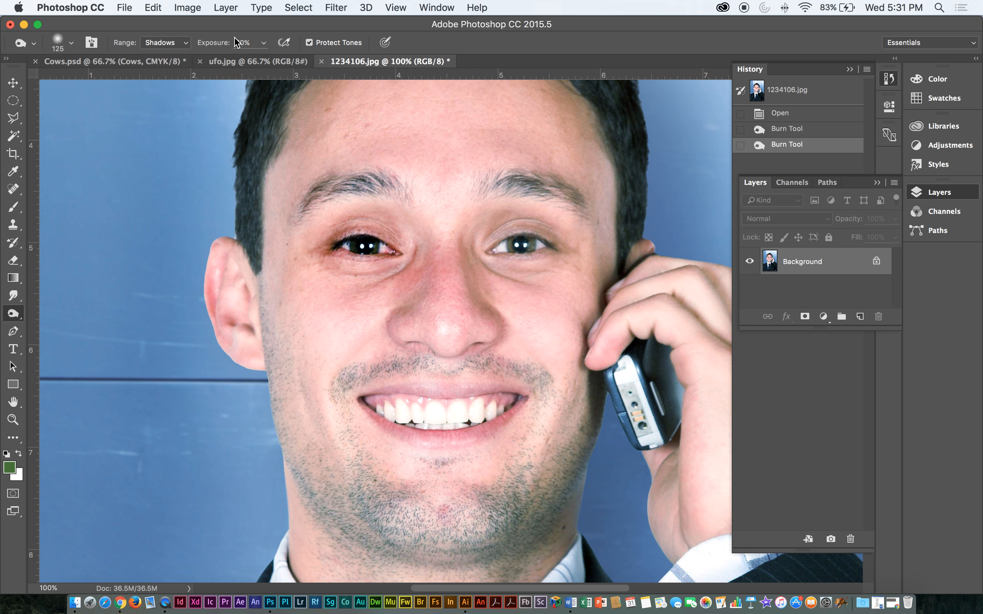
left_click(187, 48)
left_click(177, 53)
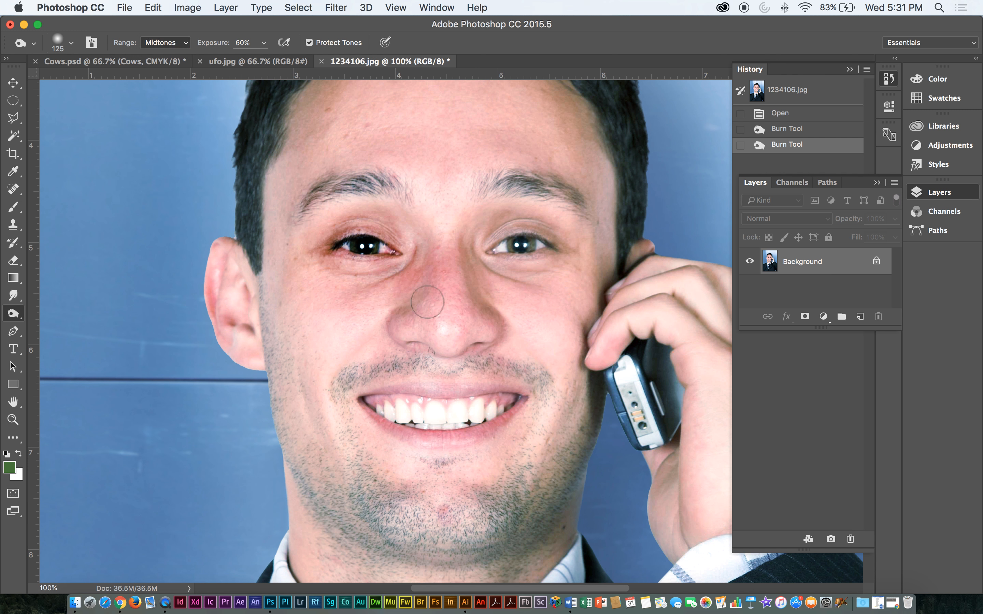
mouse_move(385, 213)
left_mouse_down()
mouse_move(322, 242)
mouse_move(346, 296)
mouse_move(391, 283)
mouse_move(386, 245)
mouse_move(337, 241)
mouse_move(336, 282)
mouse_move(400, 263)
mouse_move(349, 216)
mouse_move(315, 254)
mouse_move(379, 277)
mouse_move(406, 239)
mouse_move(354, 227)
mouse_move(325, 285)
mouse_move(412, 258)
mouse_move(376, 226)
mouse_move(317, 266)
mouse_move(392, 276)
mouse_move(392, 227)
mouse_move(314, 263)
mouse_move(354, 316)
mouse_move(368, 293)
mouse_move(340, 278)
left_mouse_up()
left_click_drag(410, 271, 339, 304)
left_click_drag(402, 253, 314, 290)
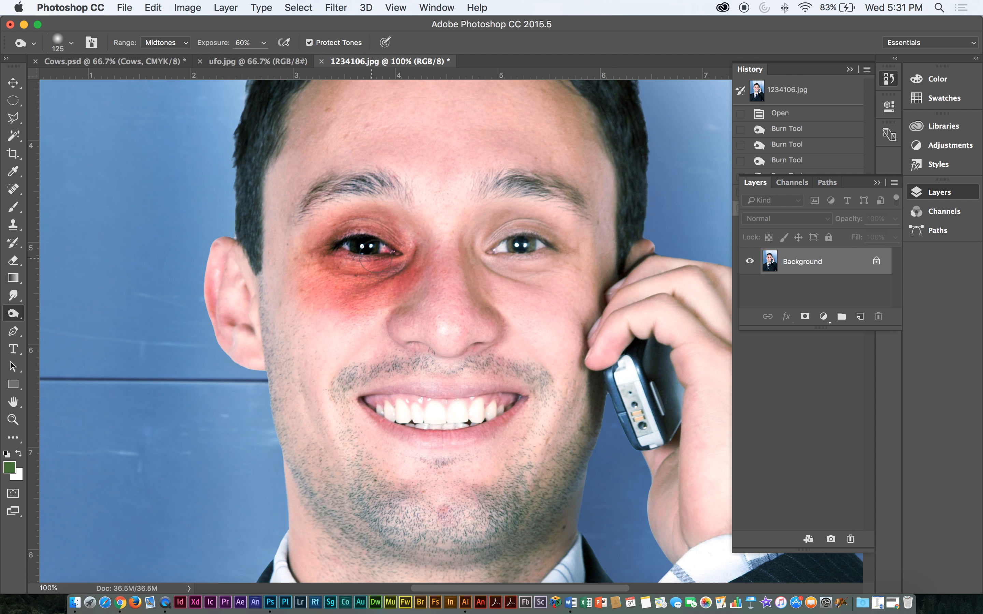
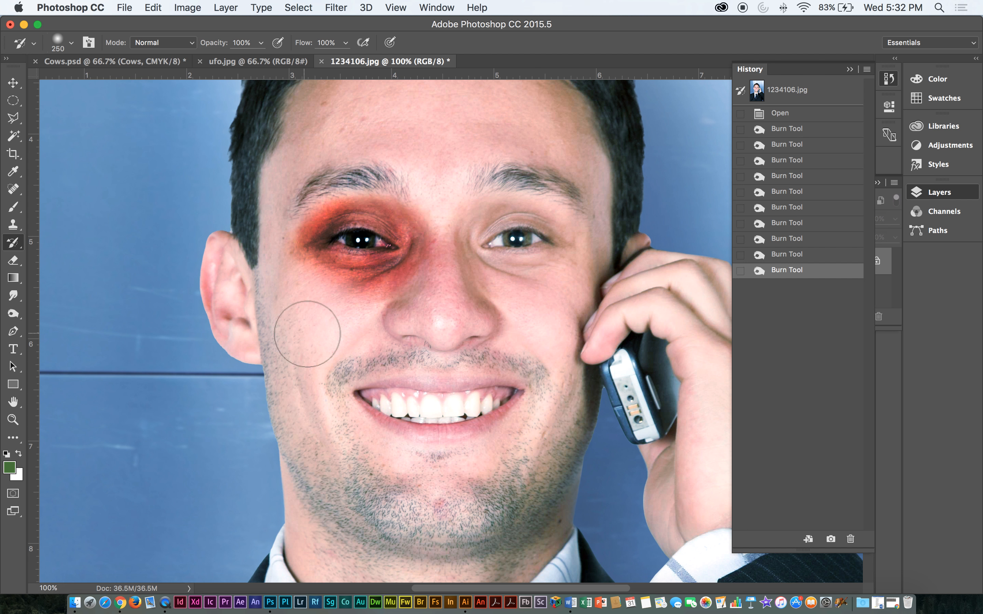
Apply a History Brush stroke at the man's hairline, and close 1234106.jpg without saving its changes
left_click_drag(260, 219, 248, 223)
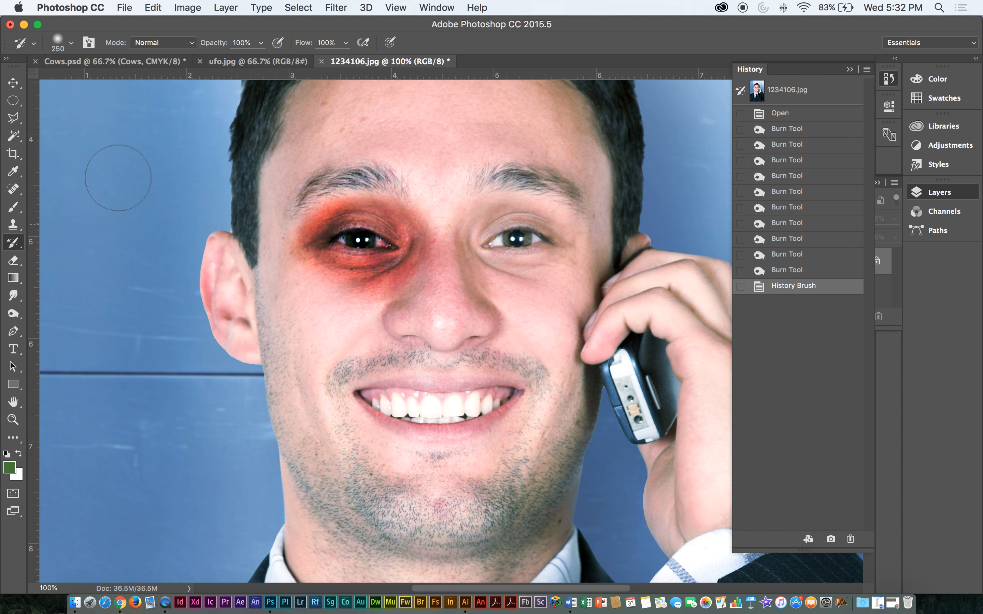
left_click(321, 62)
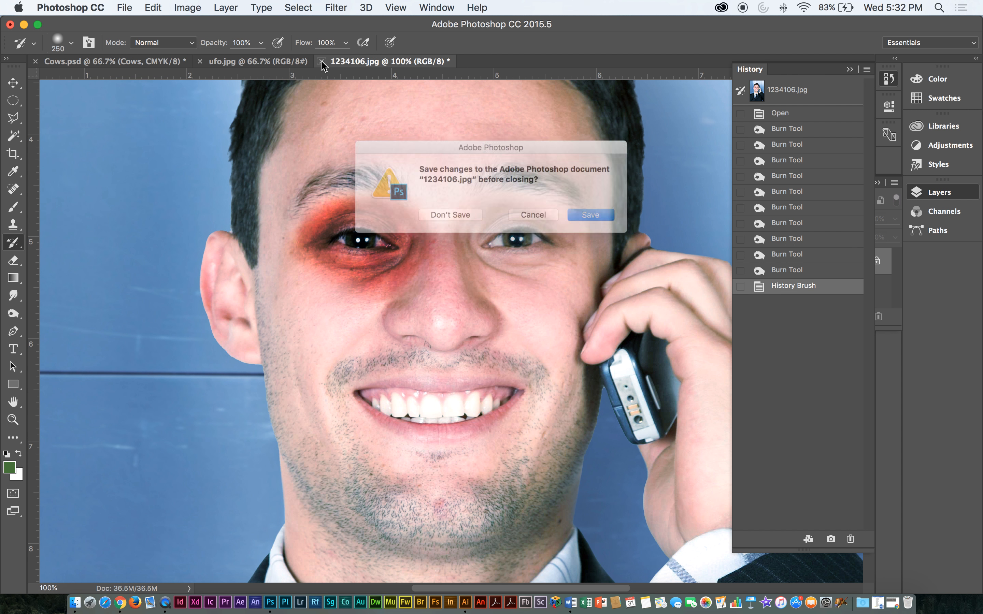
left_click(462, 223)
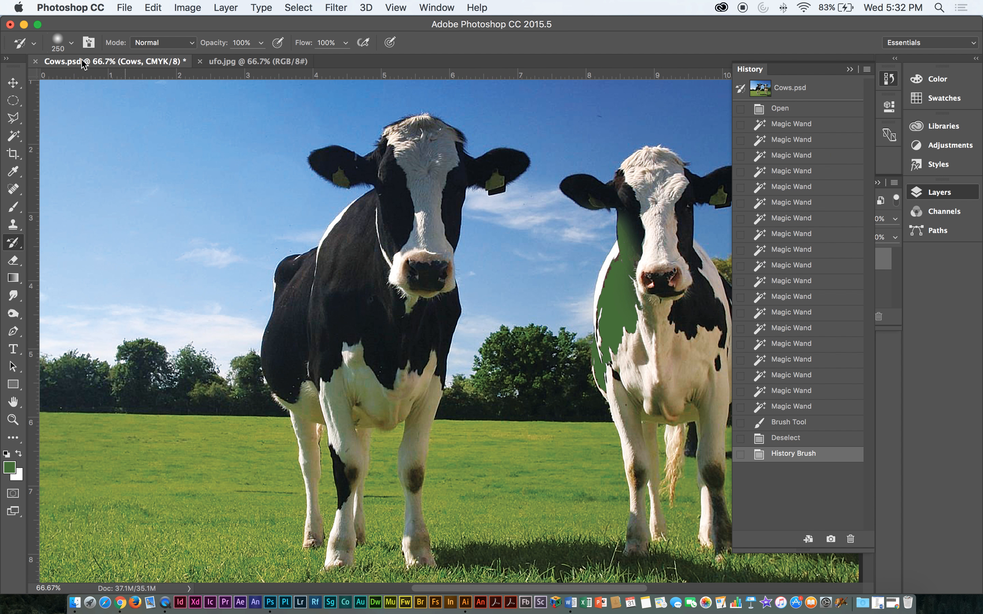
Look at the Eraser Tool, and restore the smaller cow's remaining green areas with the size 250 soft History Brush
left_click(11, 260)
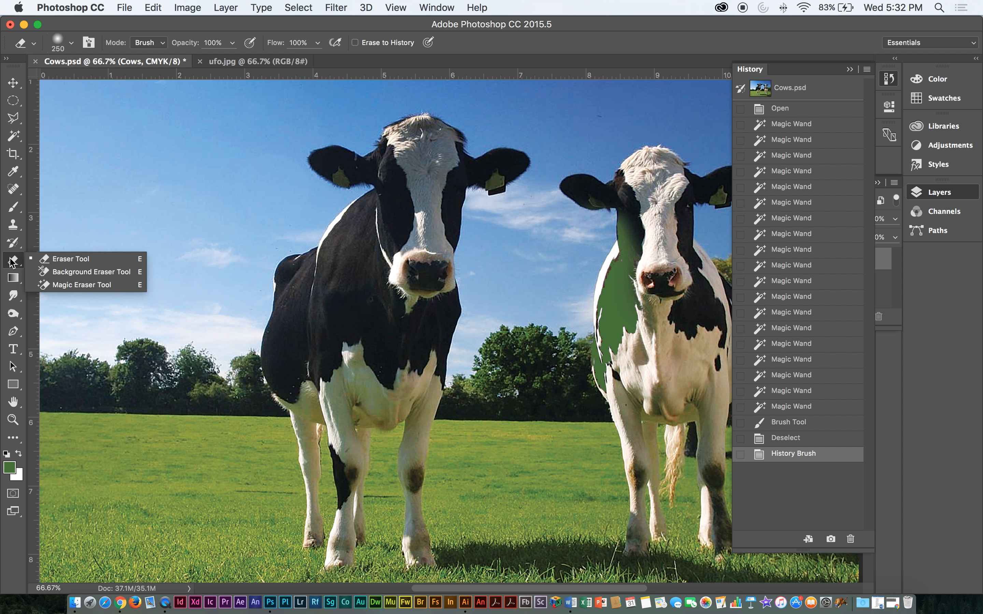
left_click(65, 258)
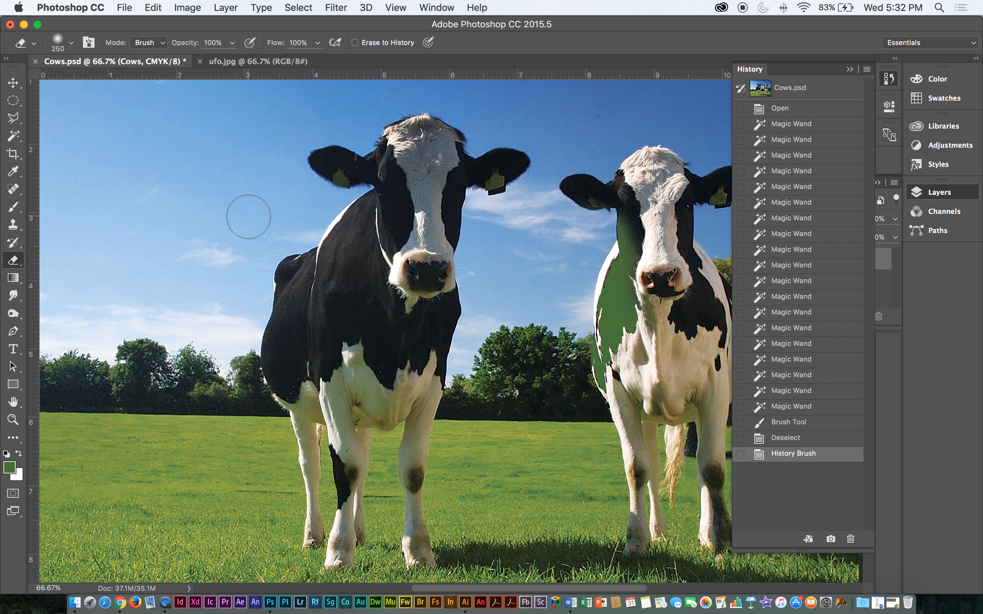
left_click(13, 248)
mouse_move(621, 201)
left_mouse_down()
mouse_move(635, 228)
mouse_move(599, 367)
mouse_move(628, 320)
mouse_move(624, 218)
left_mouse_up()
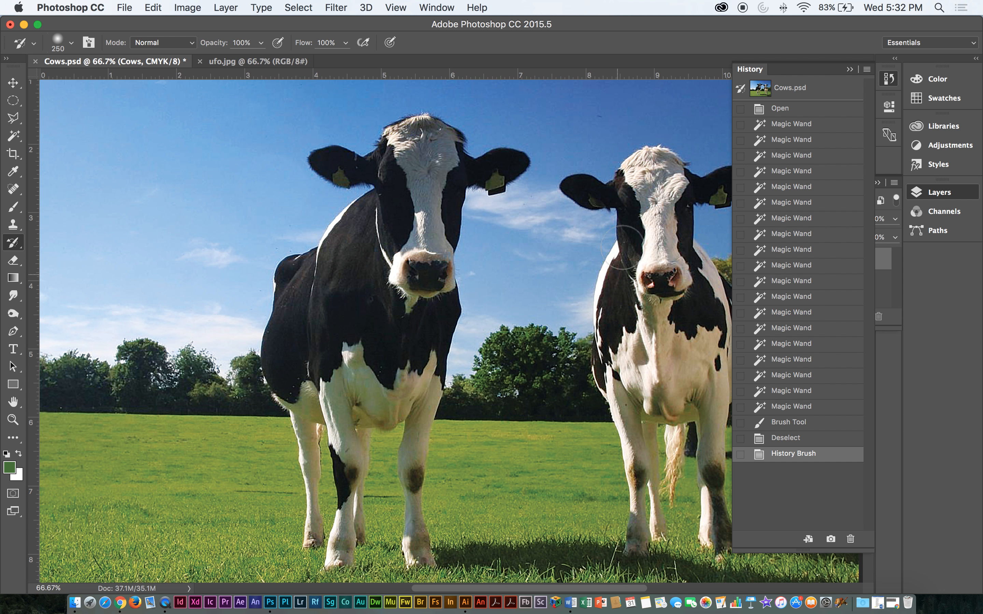
left_click_drag(624, 203, 626, 197)
Look at the Eraser Tool again, return to the History Brush, and step back to the state before the last restoring stroke
left_click(13, 261)
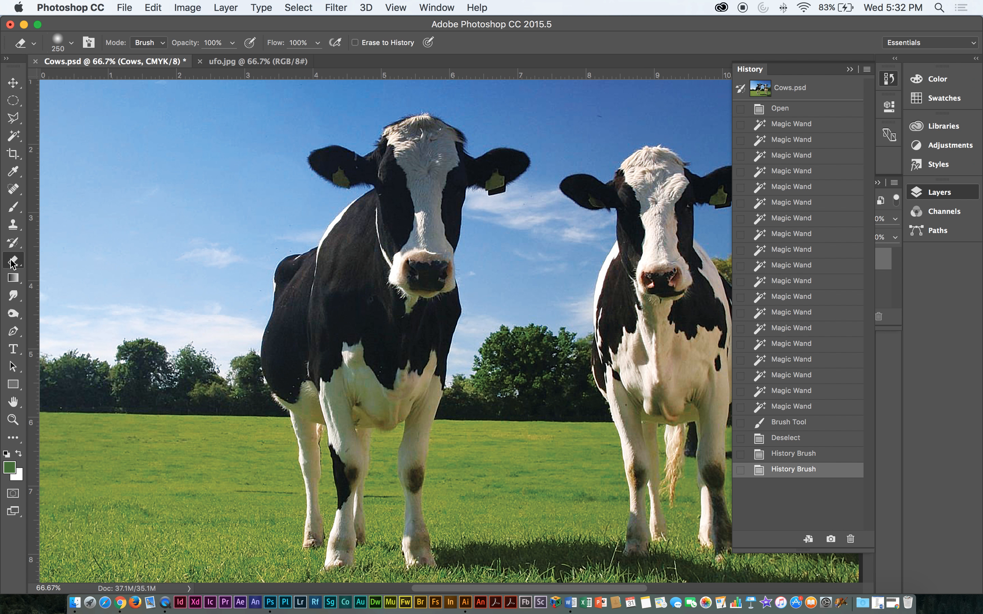
left_click(68, 260)
left_click(12, 245)
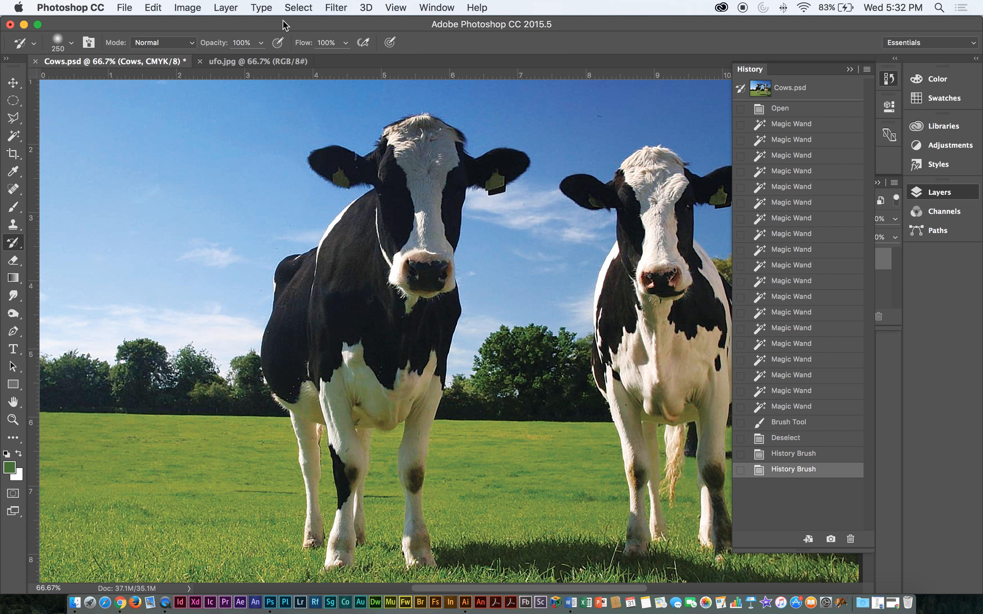
left_click(788, 451)
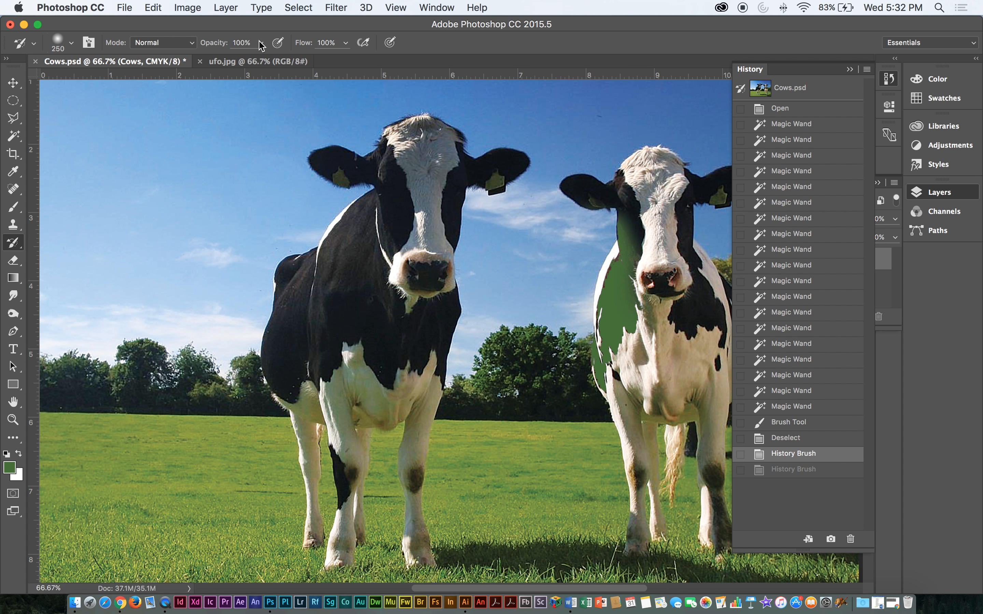
Set the History Brush's hardness to 100% and restore the smaller cow's remaining green cheek and body patch
left_click(71, 45)
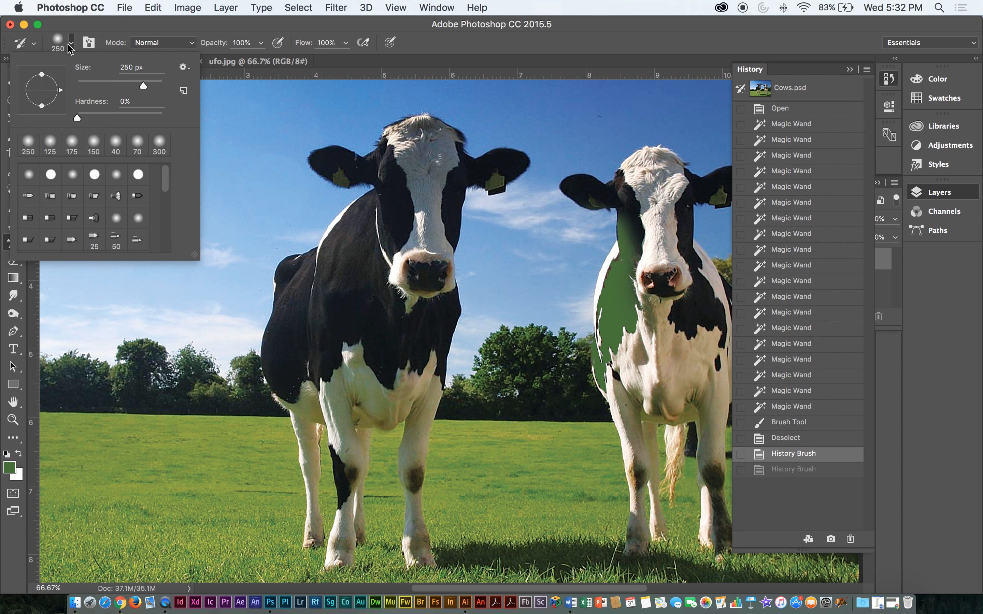
mouse_move(76, 117)
left_mouse_down()
mouse_move(129, 118)
mouse_move(106, 117)
left_mouse_up()
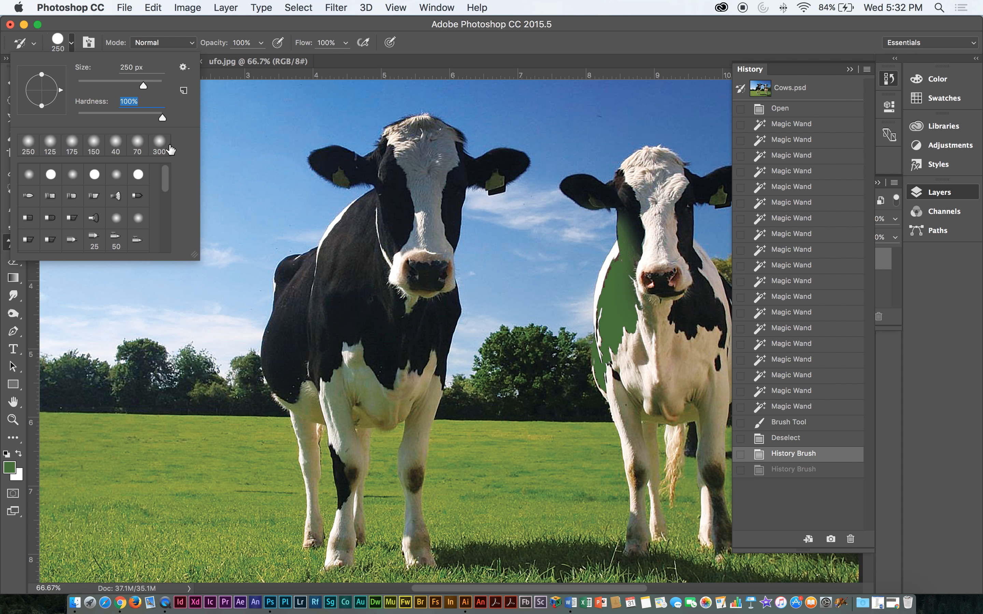
mouse_move(637, 226)
left_mouse_down()
mouse_move(650, 232)
mouse_move(633, 233)
mouse_move(646, 284)
mouse_move(630, 317)
mouse_move(643, 314)
mouse_move(629, 303)
mouse_move(643, 314)
mouse_move(624, 325)
mouse_move(618, 284)
mouse_move(629, 303)
mouse_move(590, 373)
mouse_move(615, 131)
mouse_move(557, 128)
left_mouse_up()
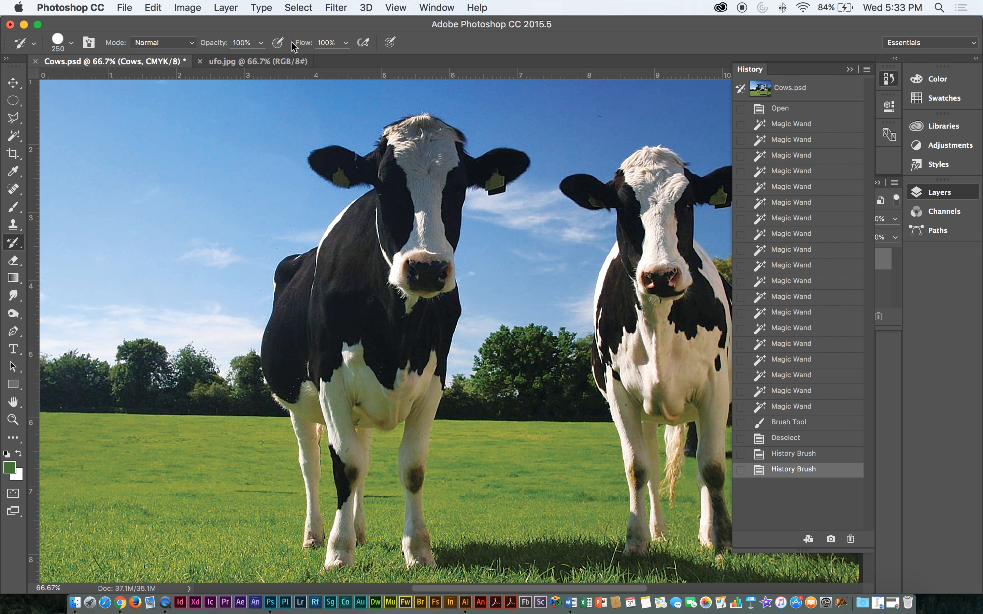
Undo the last restoring stroke, lower the History Brush's opacity to 28%, and restore the smaller cow's green patch with overlapping strokes
key("super+z")
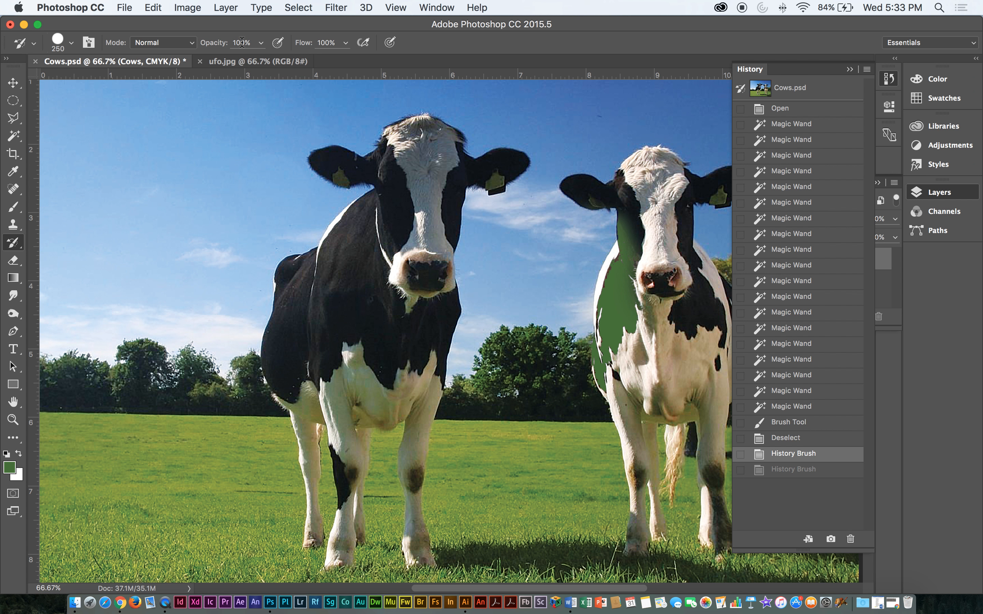
left_click(260, 43)
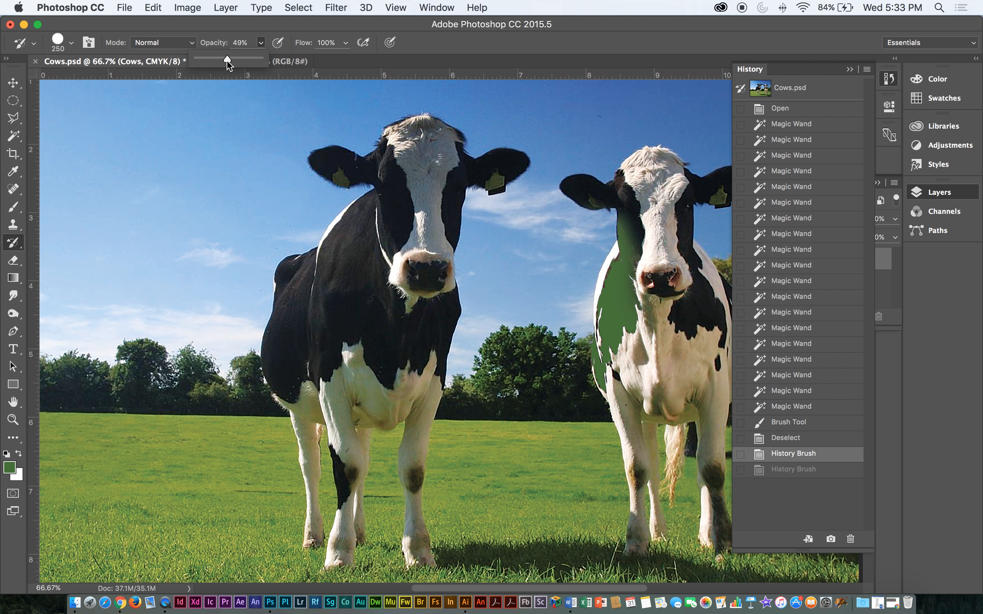
mouse_move(650, 281)
left_mouse_down()
mouse_move(609, 323)
mouse_move(626, 352)
mouse_move(652, 258)
mouse_move(618, 301)
mouse_move(621, 244)
mouse_move(638, 265)
mouse_move(636, 327)
left_mouse_up()
mouse_move(647, 252)
left_mouse_down()
mouse_move(618, 394)
mouse_move(622, 386)
left_mouse_up()
left_click_drag(642, 296, 622, 263)
left_click_drag(622, 342, 626, 269)
left_click_drag(610, 368, 644, 211)
mouse_move(643, 211)
left_mouse_down()
mouse_move(622, 321)
mouse_move(618, 158)
mouse_move(619, 304)
mouse_move(615, 228)
left_mouse_up()
mouse_move(618, 240)
left_mouse_down()
mouse_move(621, 309)
mouse_move(614, 223)
mouse_move(625, 303)
mouse_move(583, 107)
left_mouse_up()
mouse_move(583, 107)
left_mouse_down()
mouse_move(595, 253)
mouse_move(583, 324)
left_mouse_up()
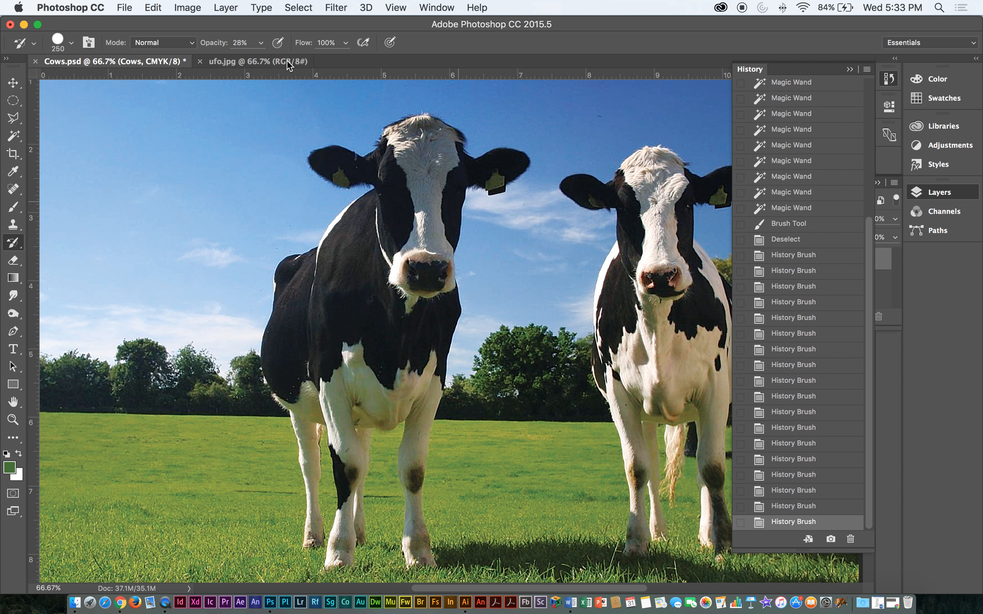
Erase the sky beside the larger cow with the soft size 250 Eraser Tool
left_click(14, 260)
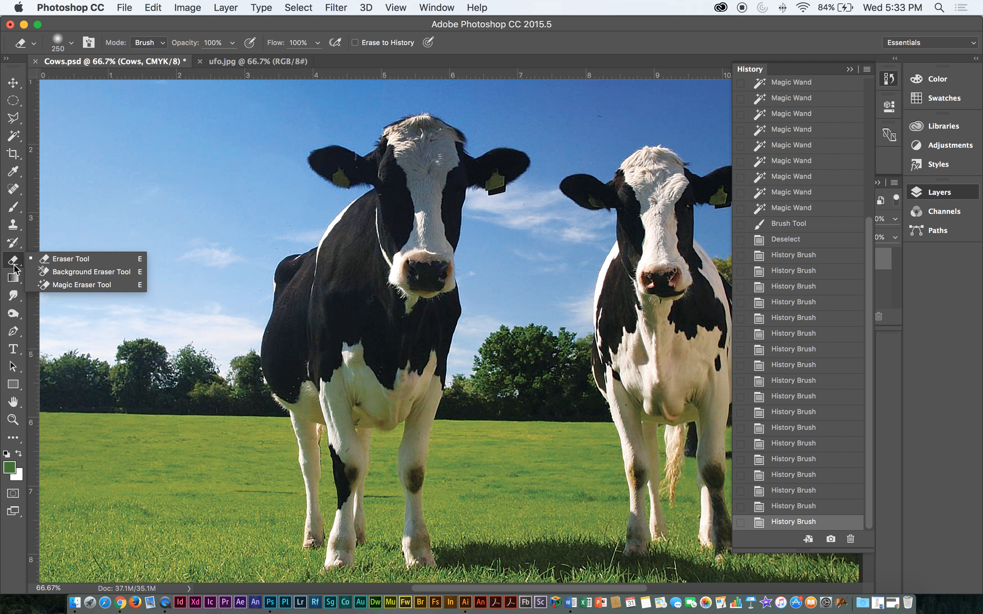
left_click(37, 263)
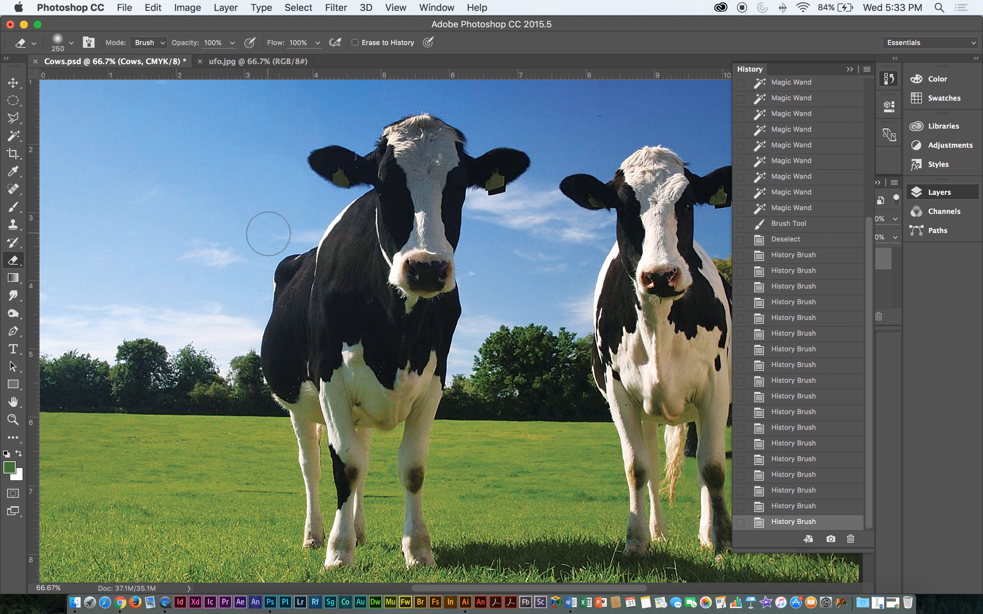
left_click(17, 265)
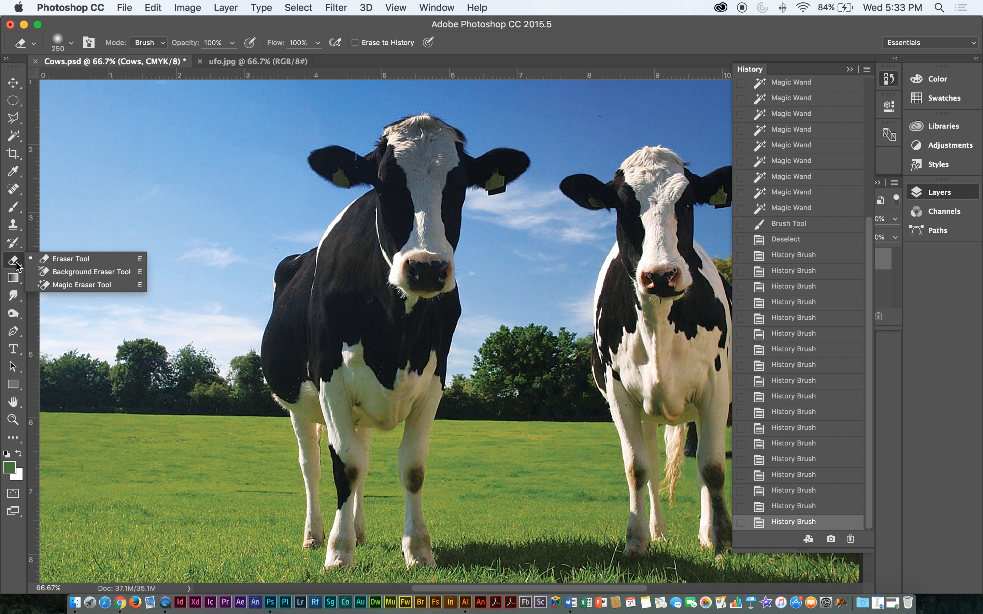
left_click(135, 262)
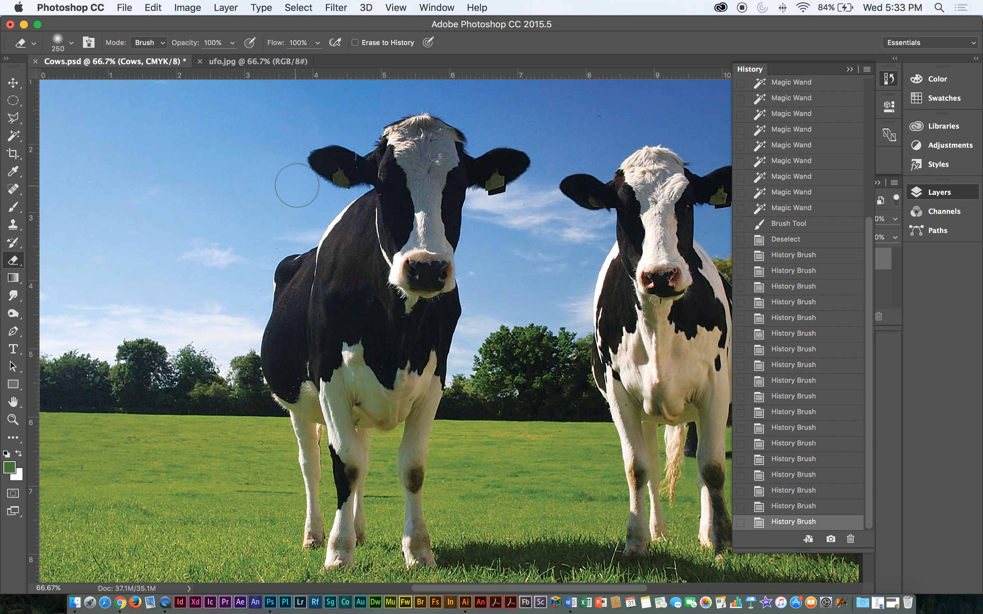
mouse_move(255, 148)
left_mouse_down()
mouse_move(212, 188)
mouse_move(204, 214)
mouse_move(254, 138)
mouse_move(162, 253)
mouse_move(238, 186)
mouse_move(159, 286)
mouse_move(209, 233)
mouse_move(178, 274)
mouse_move(202, 291)
mouse_move(189, 316)
mouse_move(117, 309)
mouse_move(98, 320)
mouse_move(175, 215)
mouse_move(161, 185)
mouse_move(123, 208)
mouse_move(197, 137)
left_mouse_up()
mouse_move(146, 154)
left_mouse_down()
mouse_move(259, 213)
mouse_move(281, 207)
mouse_move(237, 243)
mouse_move(286, 217)
mouse_move(251, 256)
mouse_move(235, 328)
mouse_move(233, 303)
mouse_move(222, 328)
mouse_move(179, 244)
mouse_move(97, 193)
mouse_move(174, 110)
mouse_move(133, 114)
mouse_move(56, 148)
mouse_move(172, 140)
mouse_move(237, 110)
left_mouse_up()
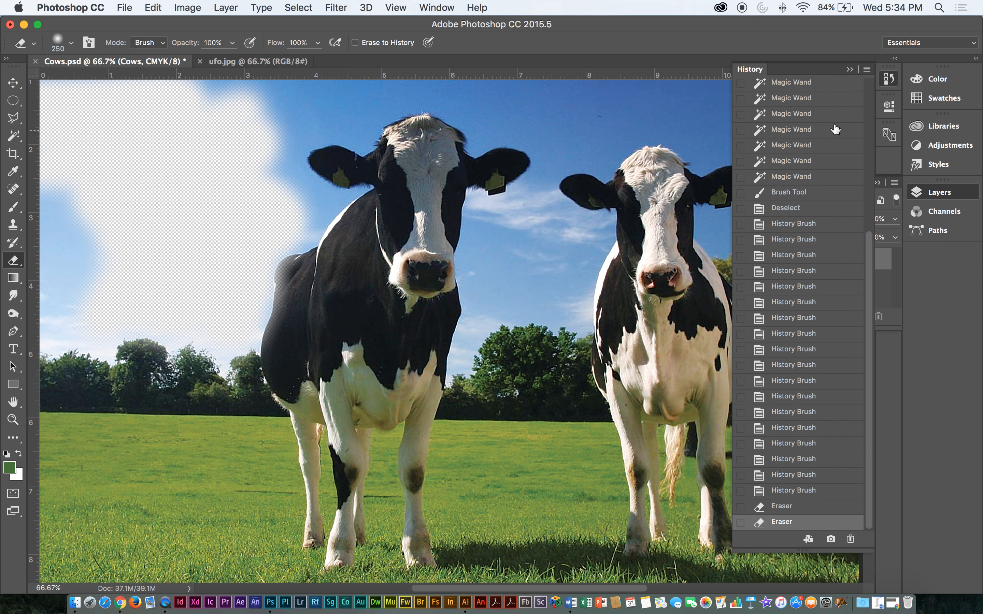
Look at the Eraser's opacity setting and examine the soft erased edge near the larger cow's back up close
left_click_drag(659, 29, 672, 27)
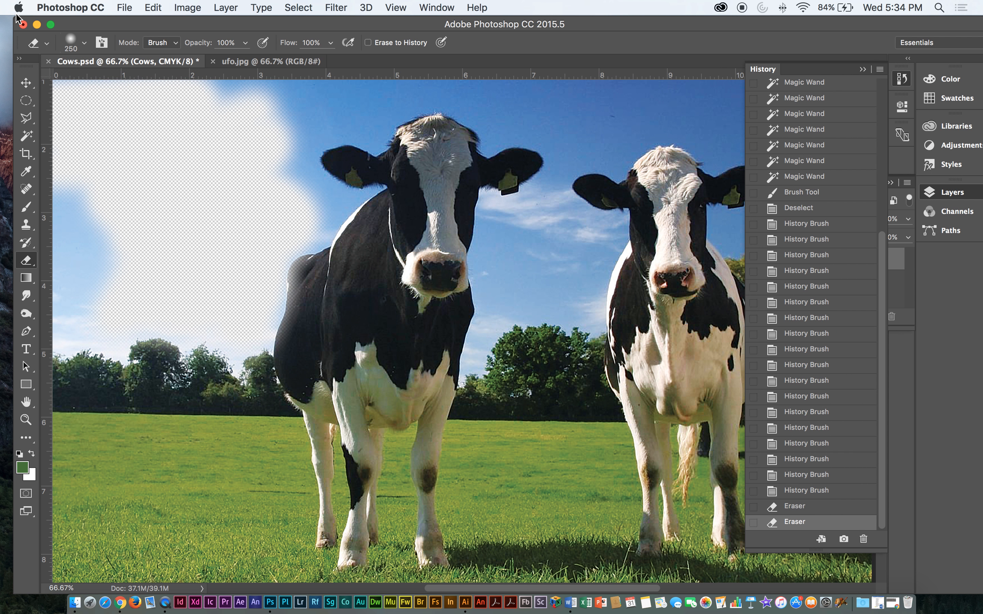
left_click(246, 43)
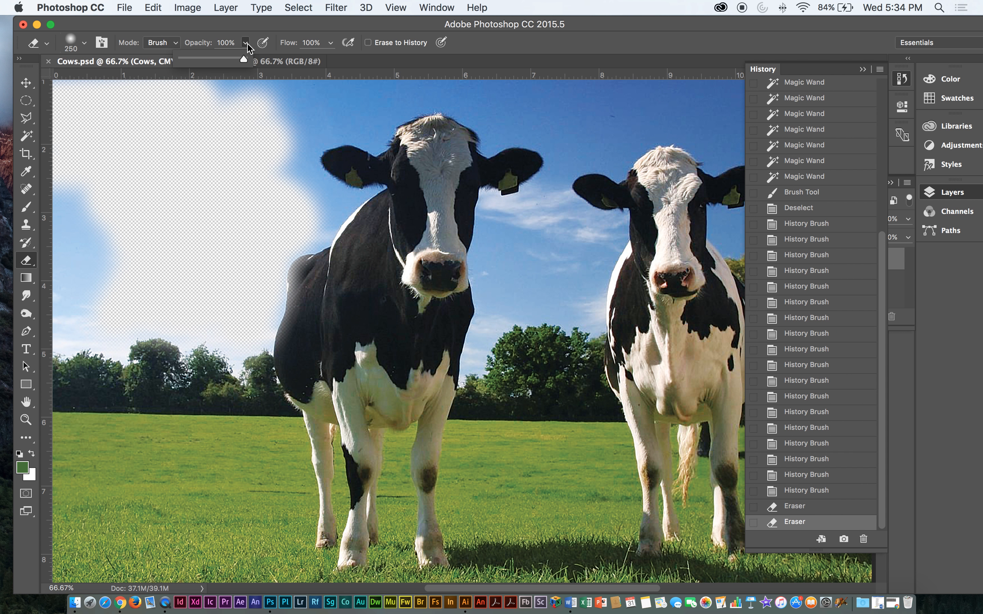
left_click(242, 61)
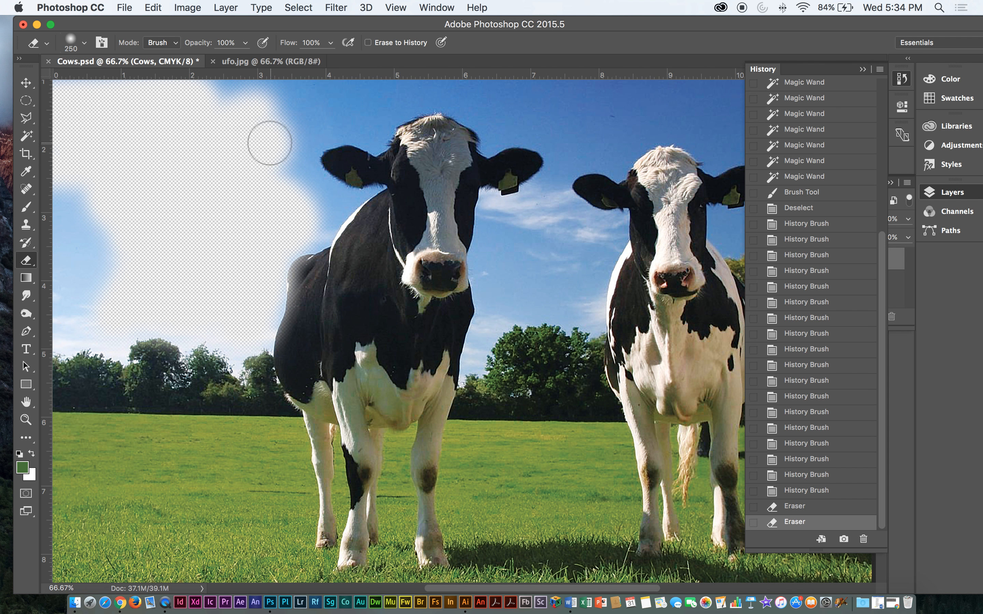
key("super+plus")
key("super+plus")
key("super+plus")
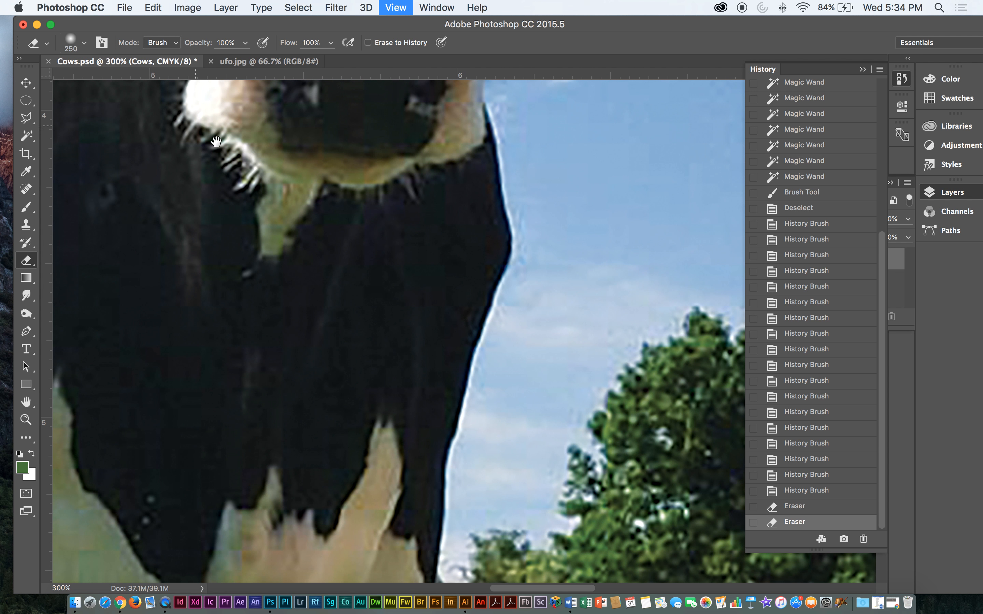
left_click_drag(237, 138, 546, 406)
left_click_drag(284, 211, 464, 344)
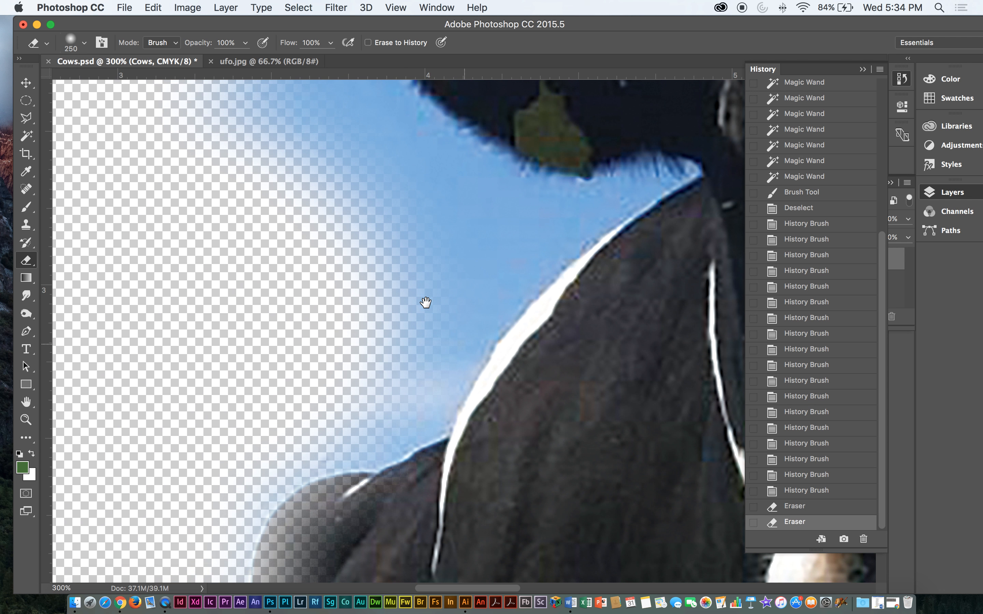
Choose the soft 125 px brush for the Eraser and erase a patch of sky beside the larger cow's back
left_click(84, 44)
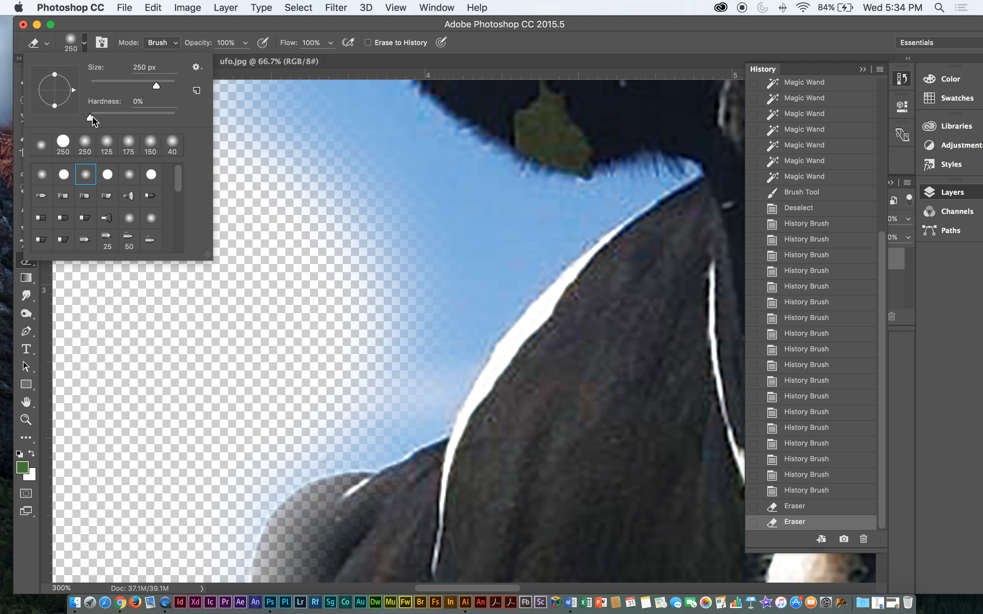
mouse_move(156, 86)
left_mouse_down()
mouse_move(167, 87)
mouse_move(94, 83)
left_mouse_up()
left_click(84, 146)
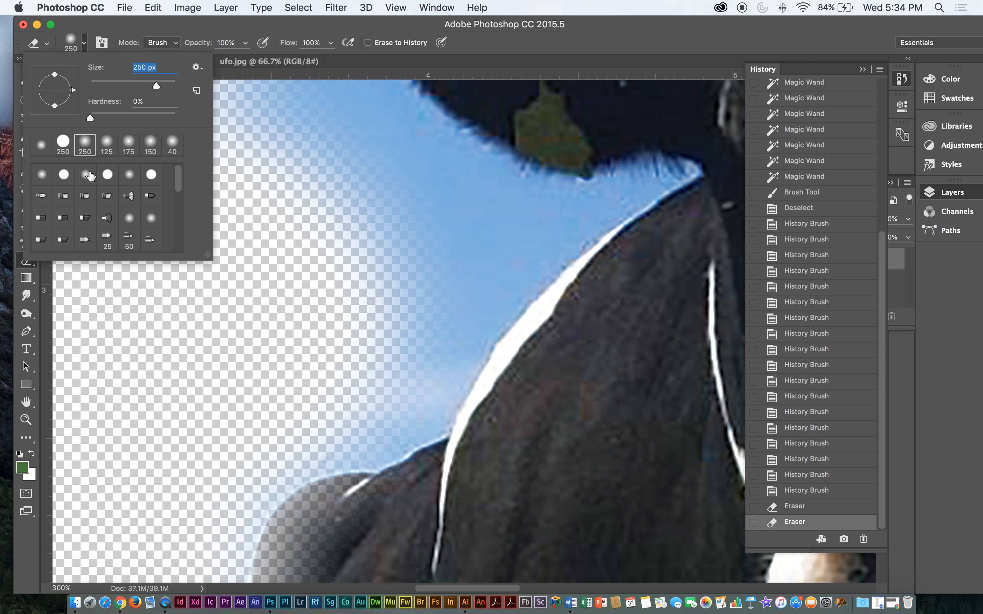
left_click(106, 146)
mouse_move(337, 178)
left_mouse_down()
mouse_move(392, 212)
mouse_move(371, 201)
mouse_move(409, 242)
mouse_move(450, 240)
mouse_move(467, 241)
left_mouse_up()
Sample the sky blue near the larger cow's back as the foreground color with the Eyedropper Tool
key("super+equal")
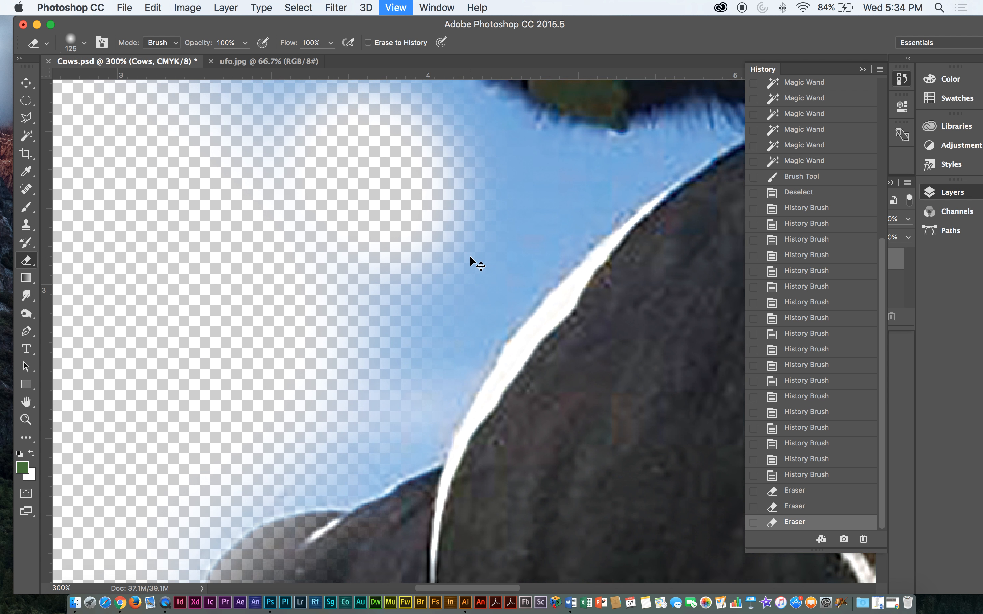
key("super+equal")
key("super+equal")
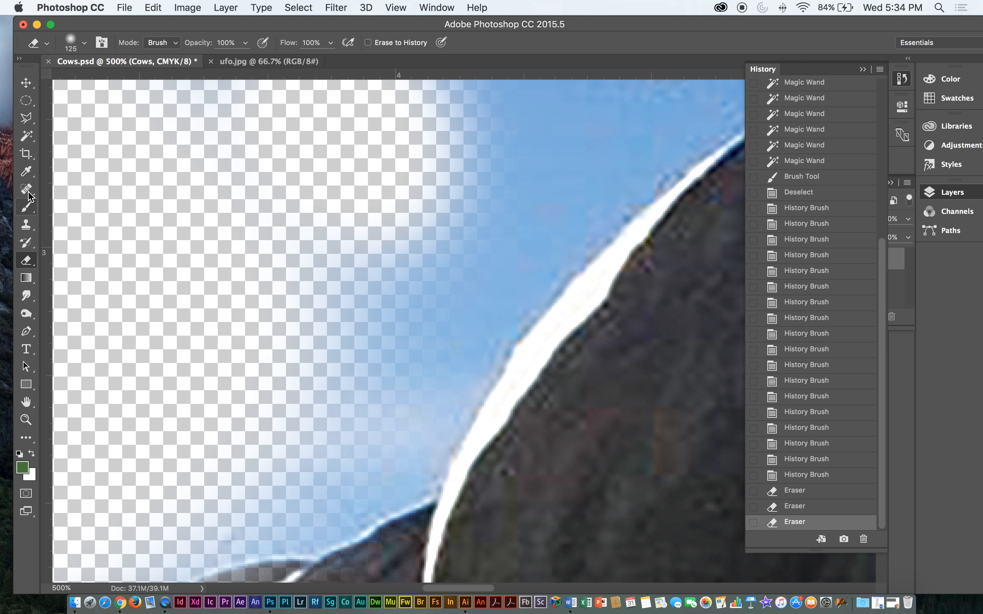
left_click(30, 174)
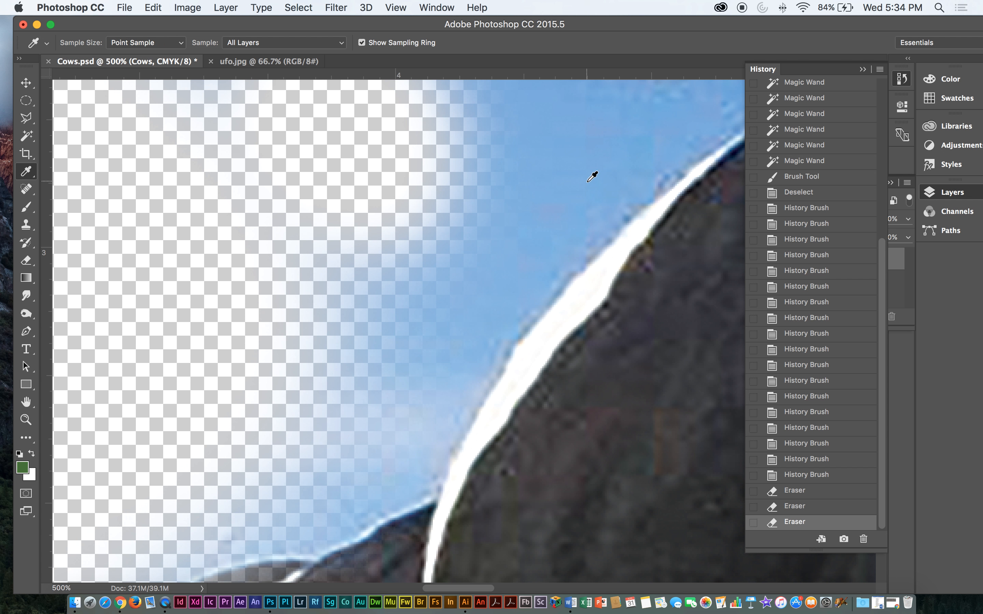
left_click_drag(489, 185, 446, 213)
Erase the sky above the larger cow with the 125 px Eraser, first at 100% hardness and then with a soft brush
key("super+1")
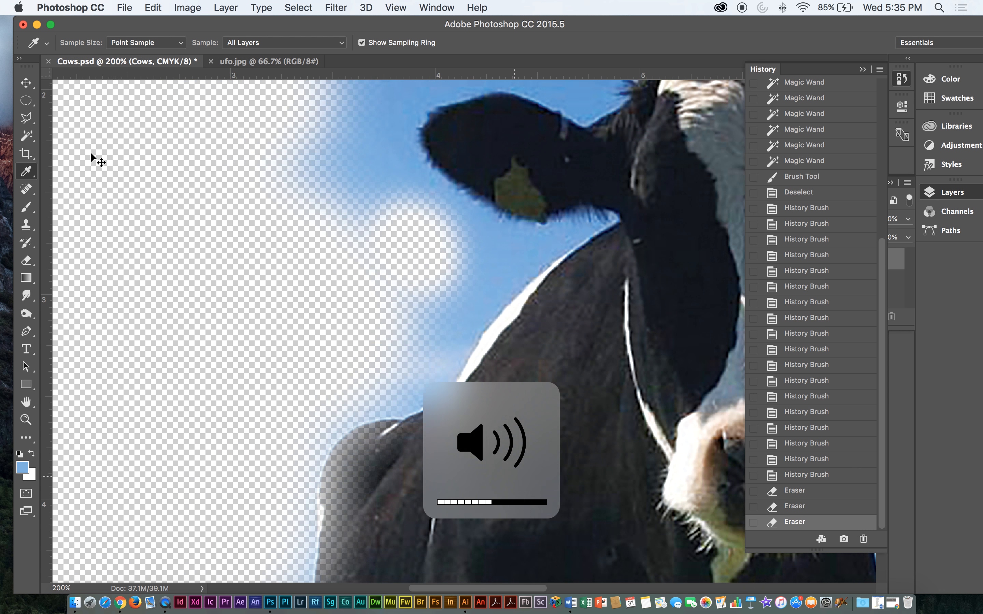
key("XF86AudioMute")
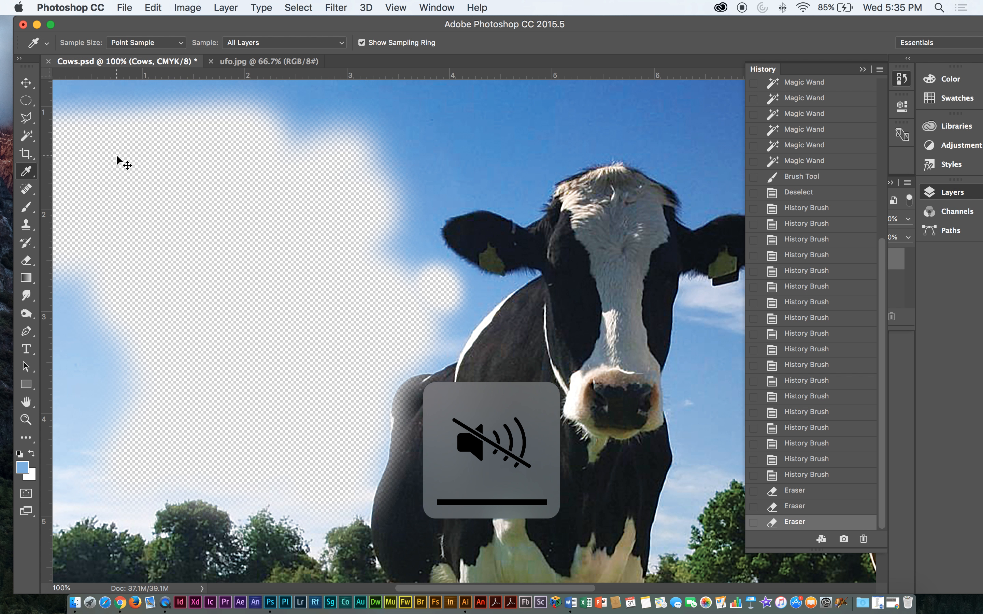
key("super+minus")
key("super+minus")
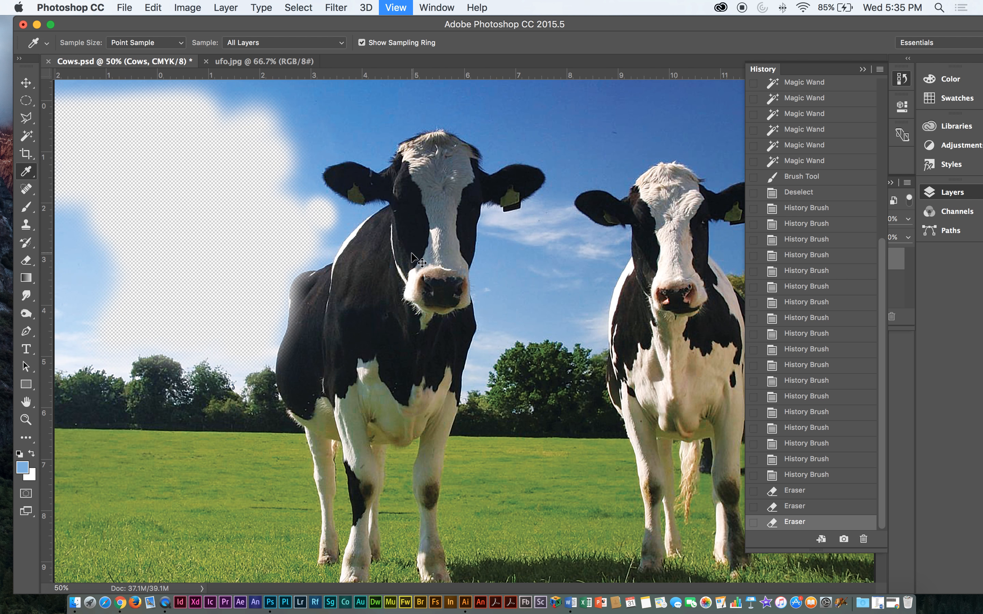
key("super+plus")
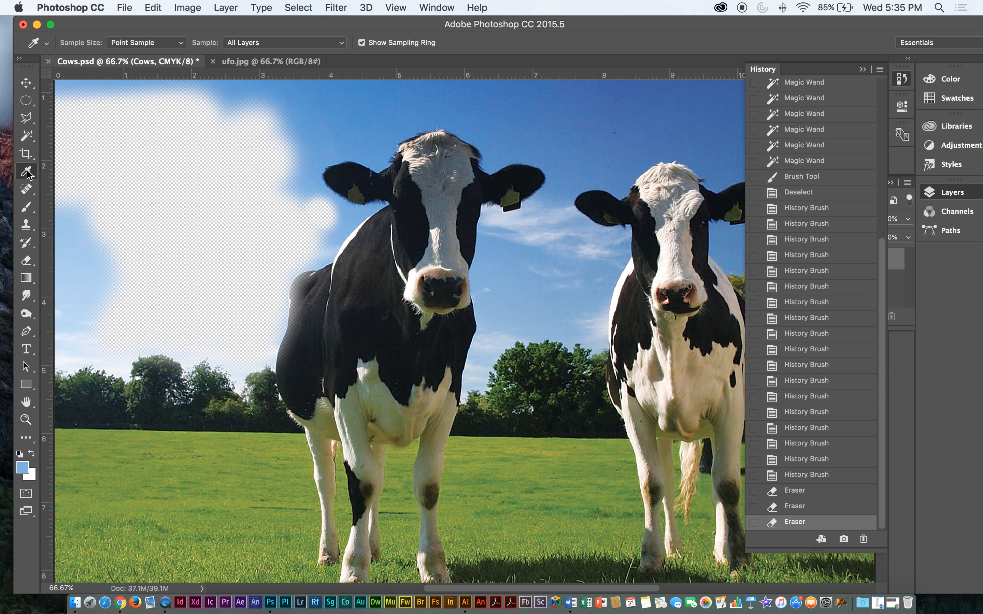
key("e")
left_click(85, 43)
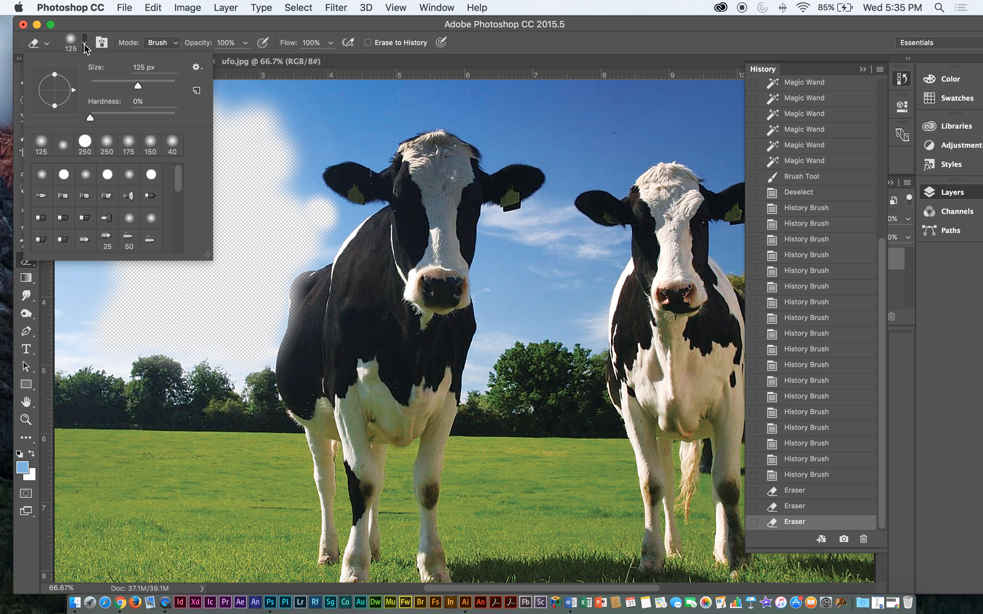
left_click_drag(90, 120, 201, 122)
left_click(272, 140)
mouse_move(272, 140)
left_mouse_down()
mouse_move(338, 120)
mouse_move(286, 126)
mouse_move(304, 101)
mouse_move(375, 91)
mouse_move(440, 98)
mouse_move(385, 125)
left_mouse_up()
left_click(85, 44)
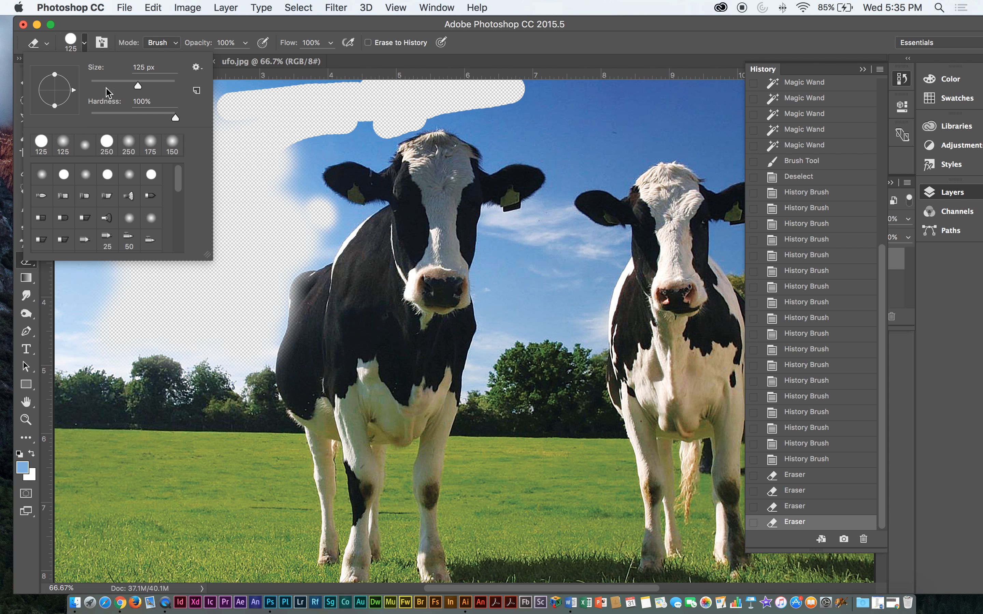
mouse_move(382, 136)
left_mouse_down()
mouse_move(309, 146)
mouse_move(289, 159)
mouse_move(337, 148)
mouse_move(377, 155)
mouse_move(431, 119)
mouse_move(475, 124)
left_mouse_up()
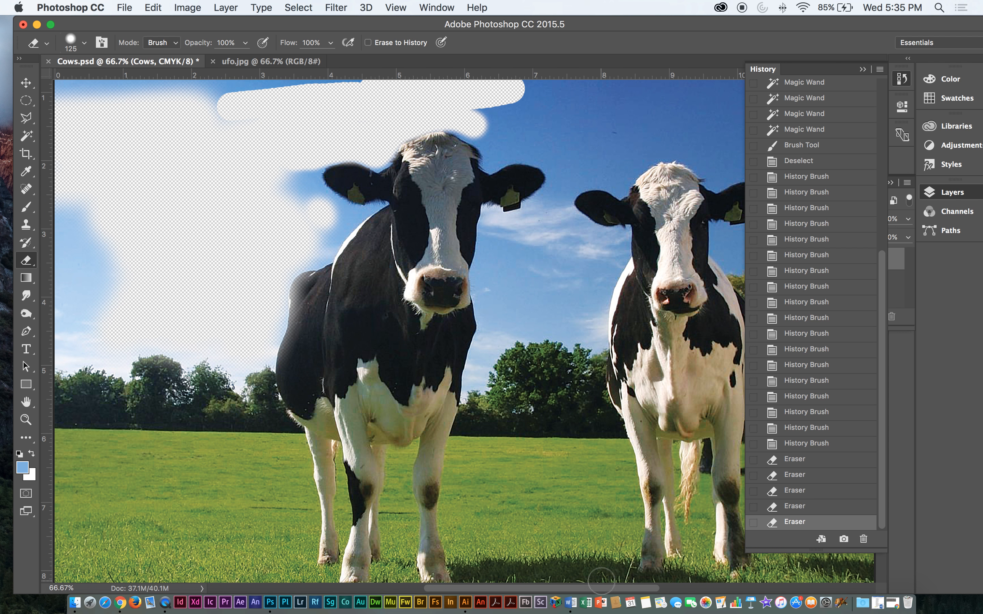
Bring up the keyboard picture in Chrome, look at its keys, minimize it, and return to Photoshop
left_click(896, 605)
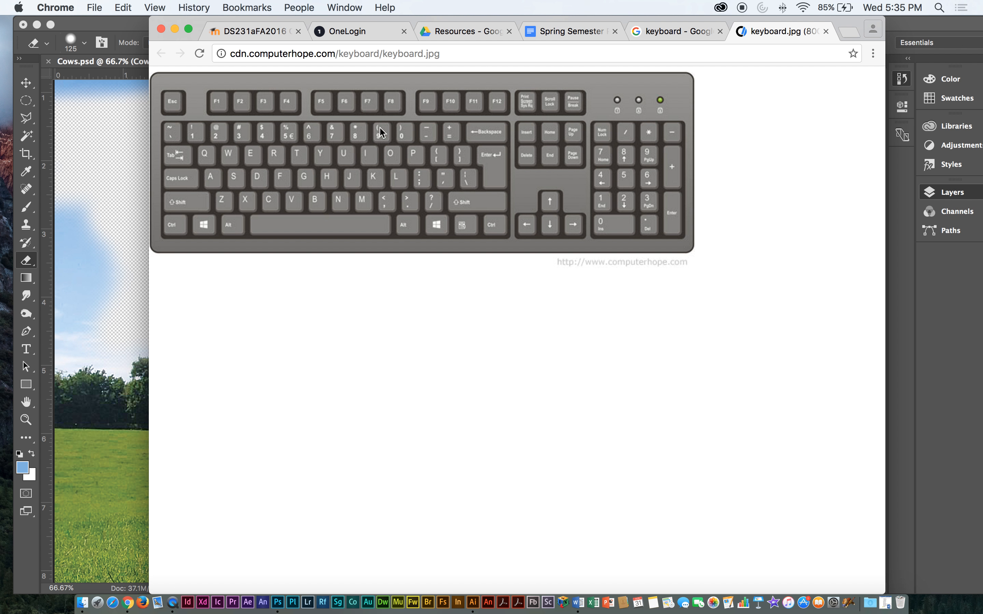
left_click(175, 30)
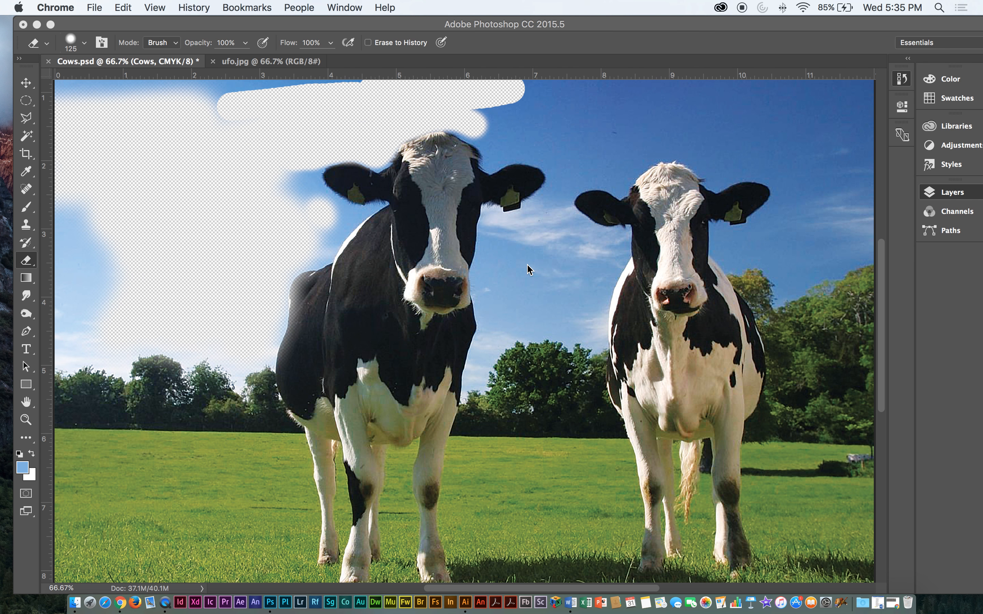
left_click(541, 250)
Enlarge the soft Eraser brush and erase the larger cow, the surrounding sky and grass, and part of the smaller cow
key("bracketright")
key("bracketright")
key("bracketright")
key("bracketright")
key("bracketright")
key("bracketright")
key("bracketright")
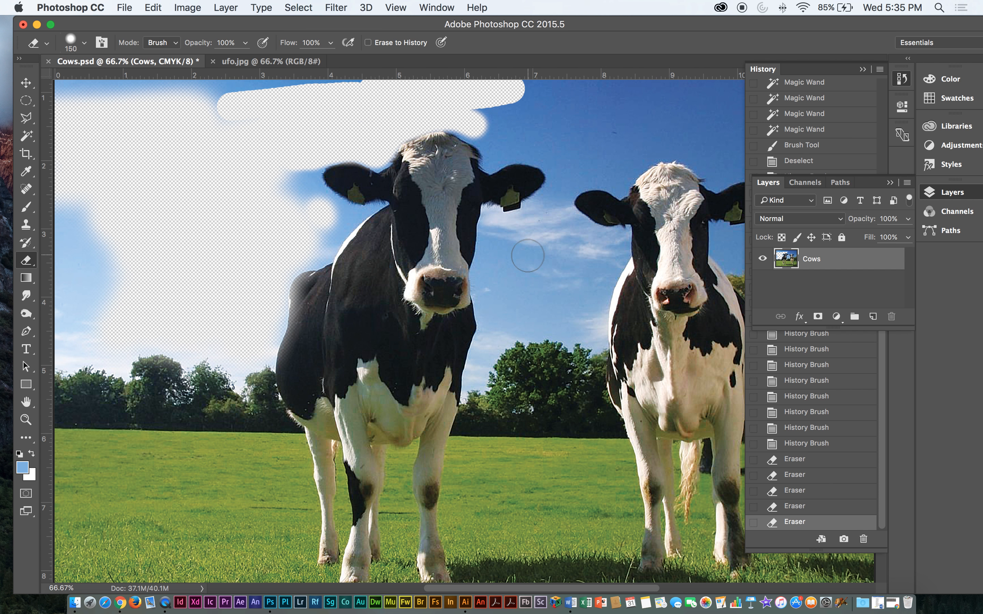
key("bracketright")
key("bracketright")
key("bracketright")
key("bracketright")
key("bracketright")
key("bracketright")
mouse_move(507, 252)
left_mouse_down()
mouse_move(210, 246)
mouse_move(181, 420)
mouse_move(350, 461)
mouse_move(467, 351)
left_mouse_up()
Shrink the Eraser brush in steps and enlarge it again to size 300
key("bracketleft")
key("bracketleft")
key("bracketleft")
key("bracketleft")
key("bracketleft")
key("bracketleft")
key("bracketleft")
key("bracketleft")
key("bracketleft")
key("bracketleft")
key("bracketright")
key("bracketright")
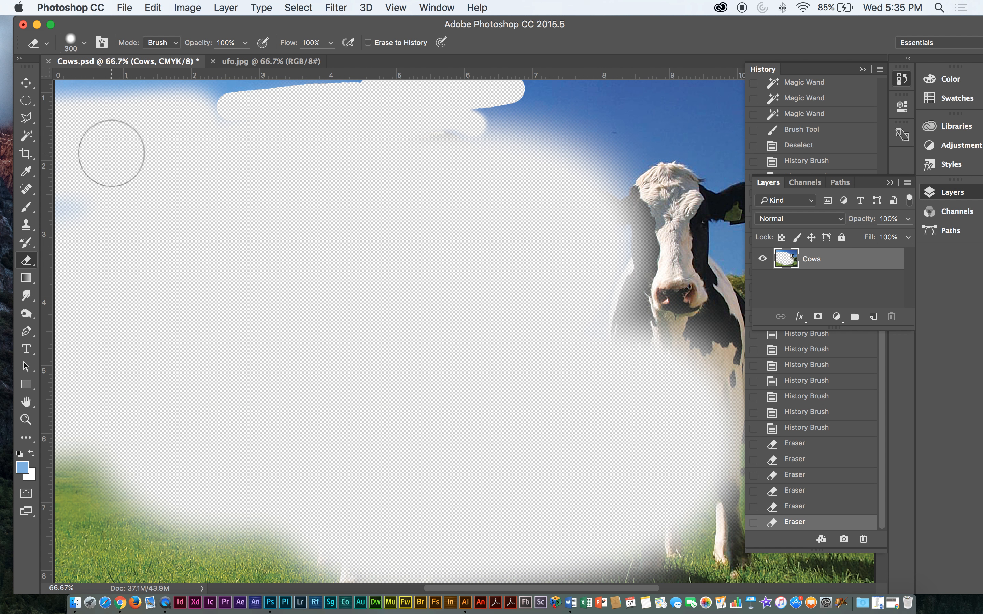
Partly restore the erased cows and sky with size 250 History Brush strokes at 28% opacity
left_click(26, 242)
mouse_move(355, 231)
left_mouse_down()
mouse_move(240, 269)
mouse_move(412, 288)
mouse_move(396, 292)
mouse_move(298, 292)
mouse_move(496, 252)
left_mouse_up()
mouse_move(267, 309)
left_mouse_down()
mouse_move(350, 285)
mouse_move(432, 225)
mouse_move(390, 236)
left_mouse_up()
mouse_move(322, 363)
left_mouse_down()
mouse_move(666, 377)
mouse_move(485, 329)
mouse_move(235, 459)
mouse_move(503, 358)
mouse_move(568, 234)
mouse_move(169, 136)
mouse_move(192, 160)
mouse_move(609, 162)
mouse_move(193, 402)
mouse_move(197, 386)
left_mouse_up()
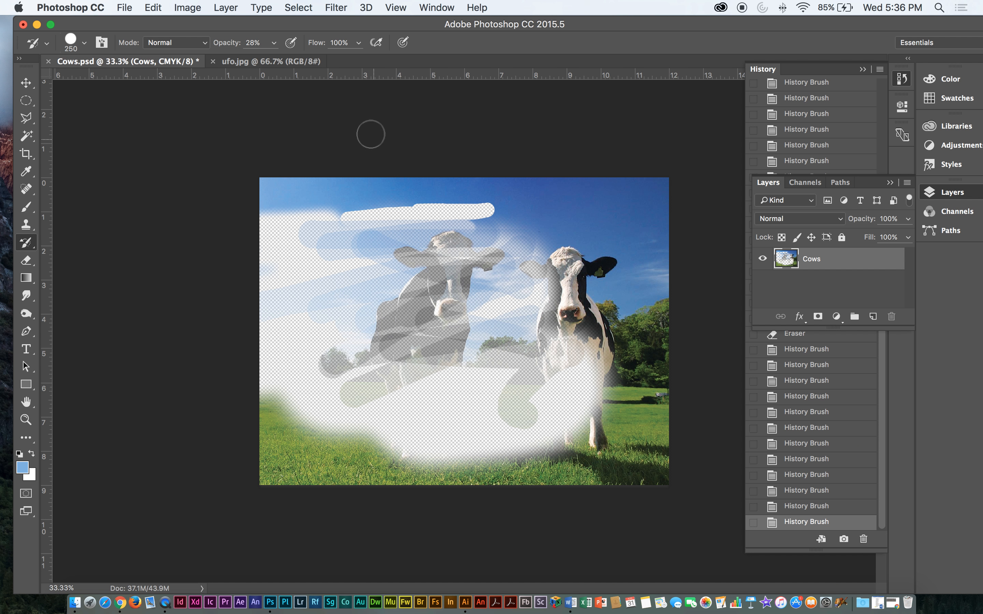
Raise the History Brush's opacity to 100% and restore both cows' bodies and the background between them
left_click(274, 43)
left_click_drag(274, 64, 394, 65)
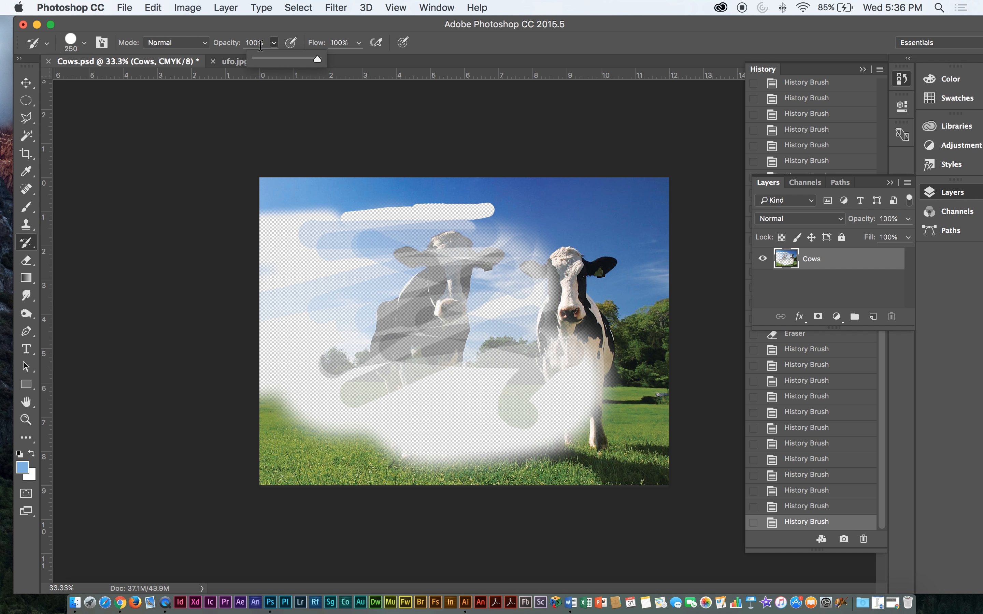
mouse_move(435, 241)
left_mouse_down()
mouse_move(321, 286)
mouse_move(533, 243)
mouse_move(305, 288)
mouse_move(680, 297)
mouse_move(308, 329)
mouse_move(601, 349)
mouse_move(622, 373)
mouse_move(380, 396)
mouse_move(601, 410)
left_mouse_up()
Enlarge the History Brush to size 1400 and restore all remaining erased sky, trees and grass
key("bracketright")
key("bracketright")
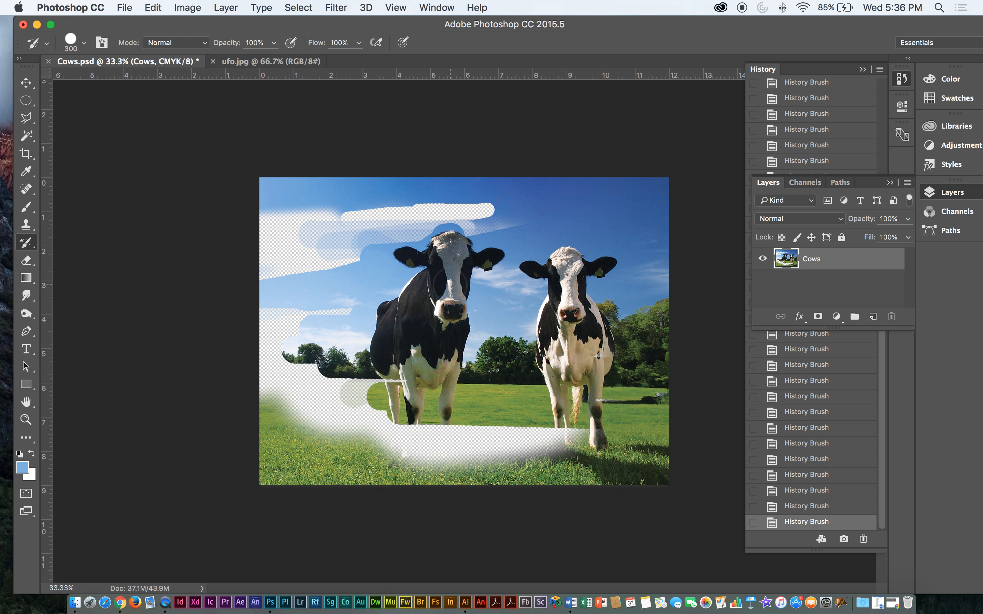
key("bracketright")
key("bracketright")
key("bracketright")
key("bracketright")
key("bracketright")
key("bracketright")
key("bracketright")
key("bracketright")
key("bracketright")
key("bracketright")
mouse_move(415, 248)
left_mouse_down()
mouse_move(341, 237)
mouse_move(263, 450)
mouse_move(373, 307)
mouse_move(520, 430)
mouse_move(490, 513)
left_mouse_up()
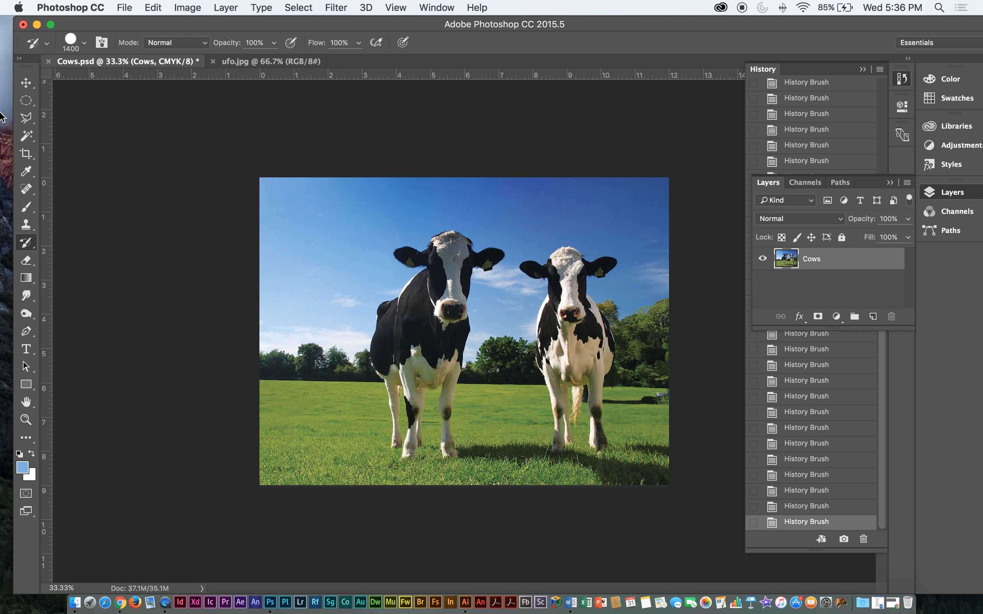
Select the Move Tool and shift the Photoshop window slightly back across the screen
left_click(26, 84)
key("super+plus")
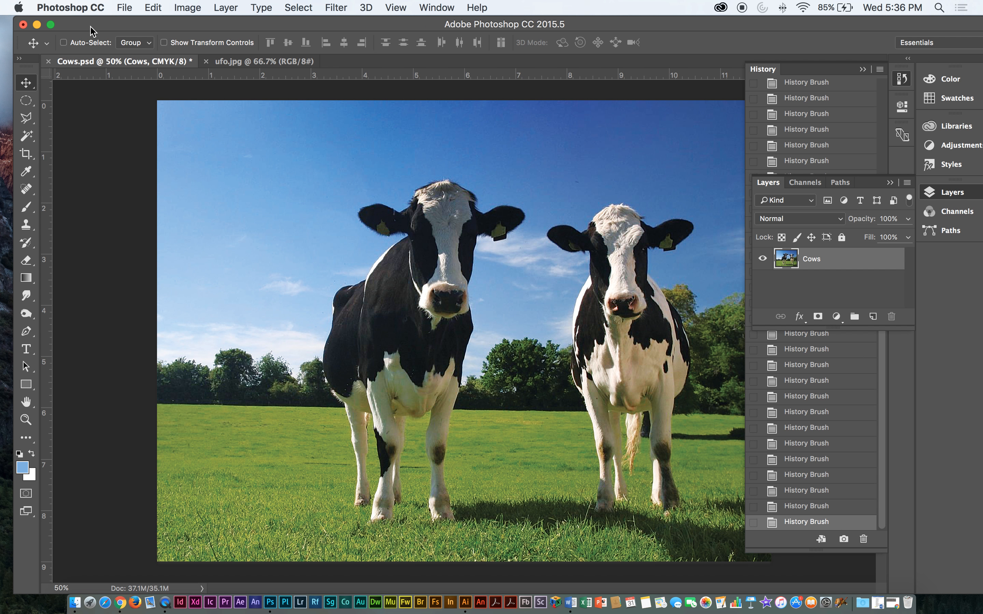
left_click_drag(93, 28, 84, 28)
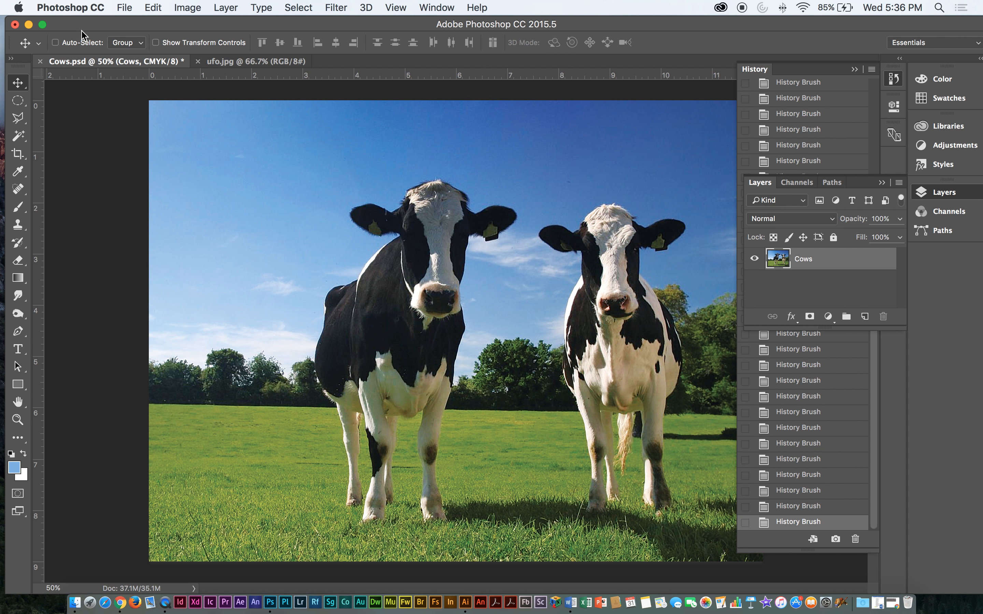
Collapse the History panel and bring up the Smudge Tool with its related Blur and Sharpen tools
left_click_drag(96, 28, 90, 26)
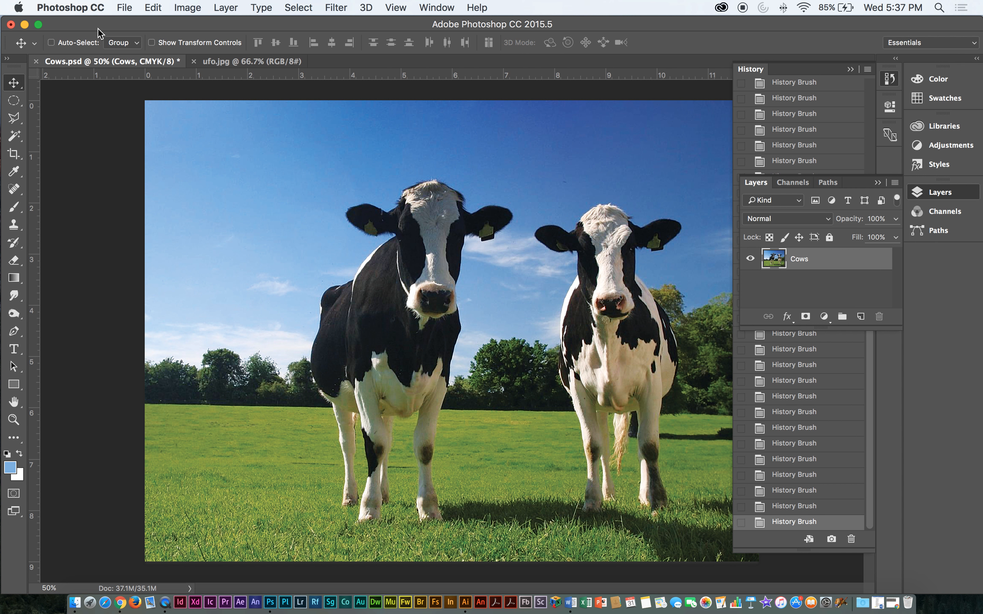
left_click(850, 69)
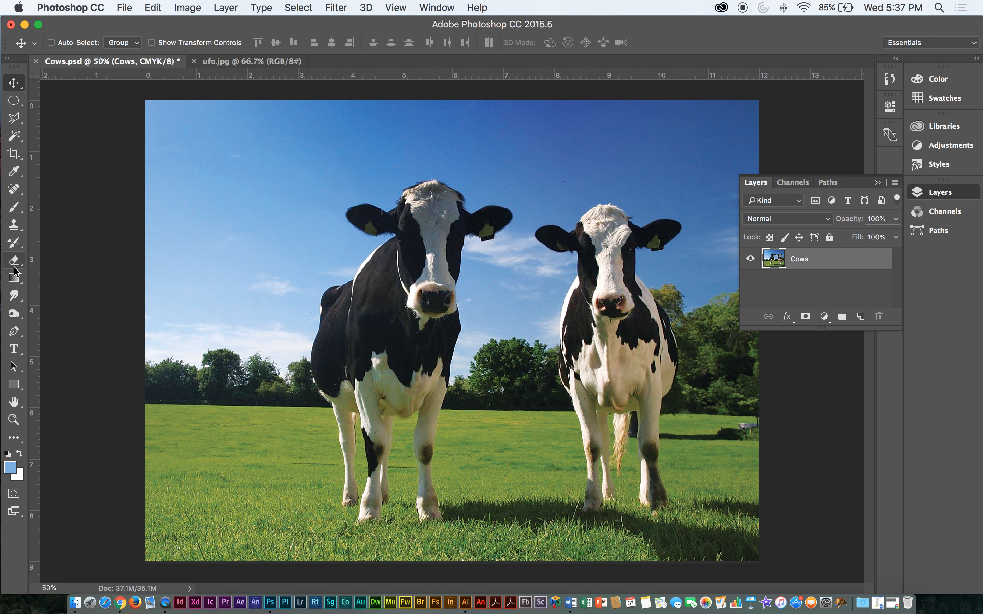
left_click(14, 297)
left_click(14, 299)
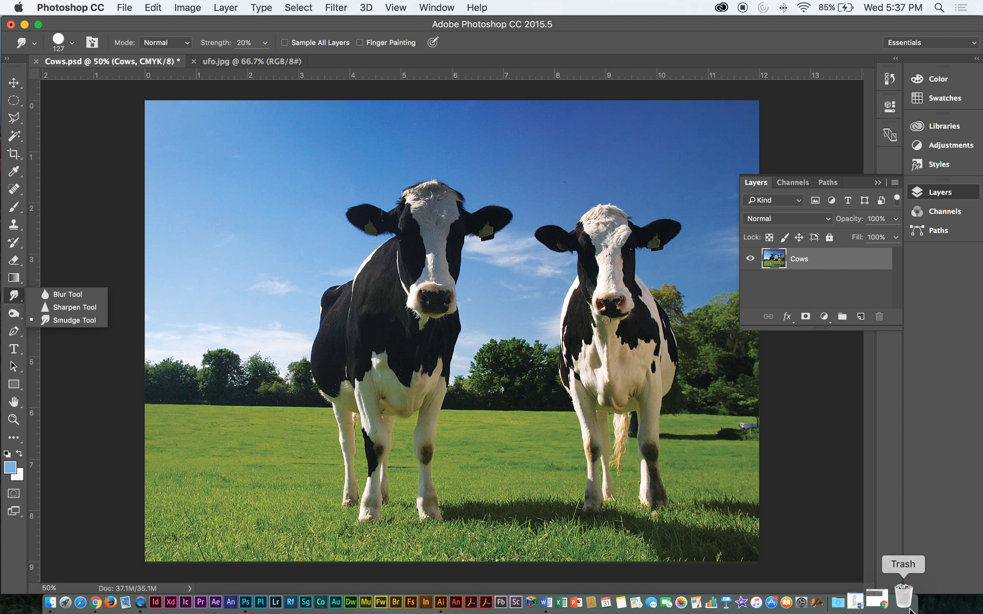
Switch to the Word class itinerary, review its list of Photoshop keyboard shortcuts, and return to Photoshop
left_click(837, 599)
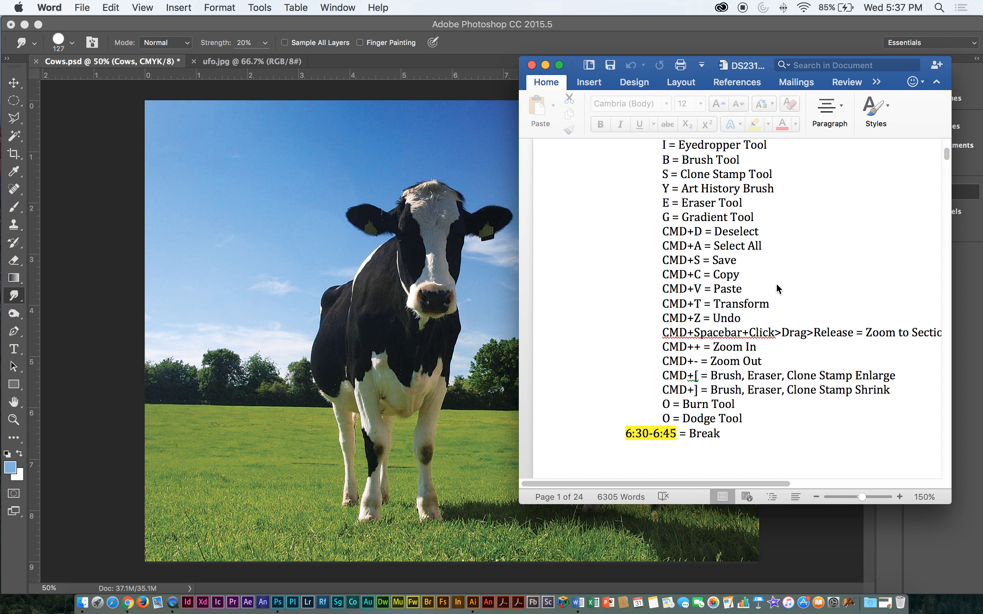
left_click(545, 66)
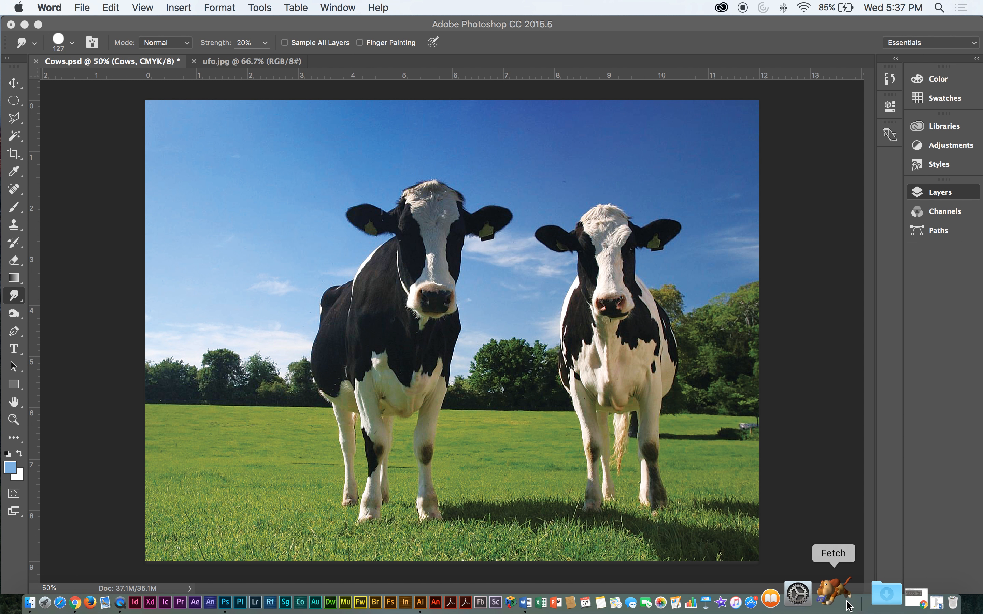
left_click(890, 601)
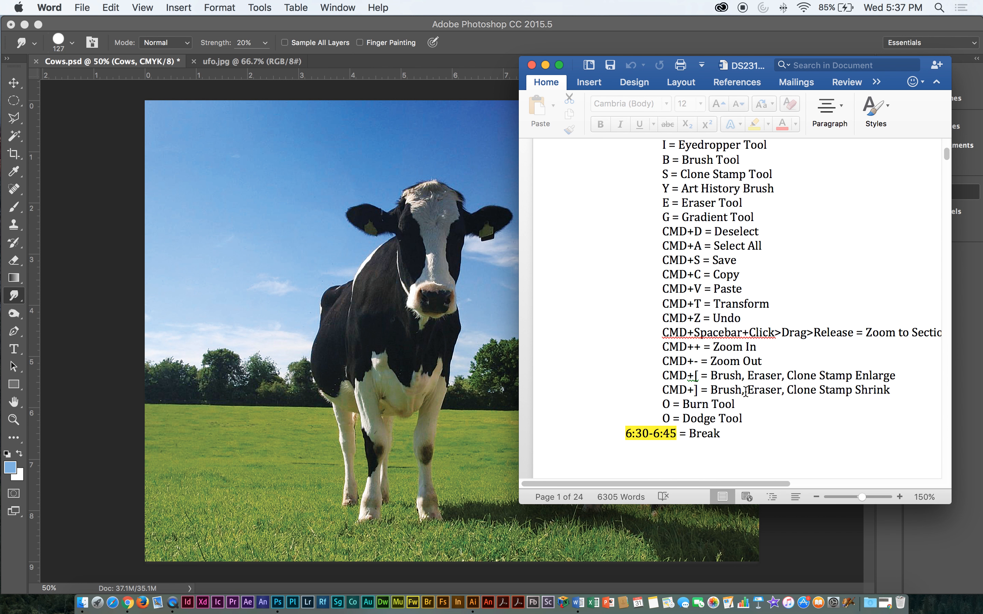
left_click_drag(715, 484, 759, 478)
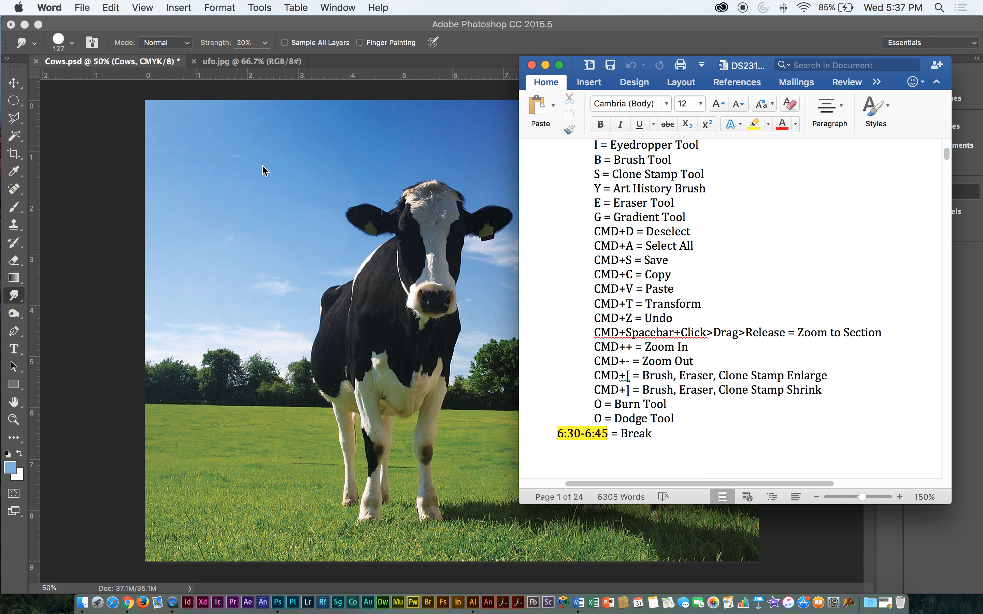
left_click(432, 100)
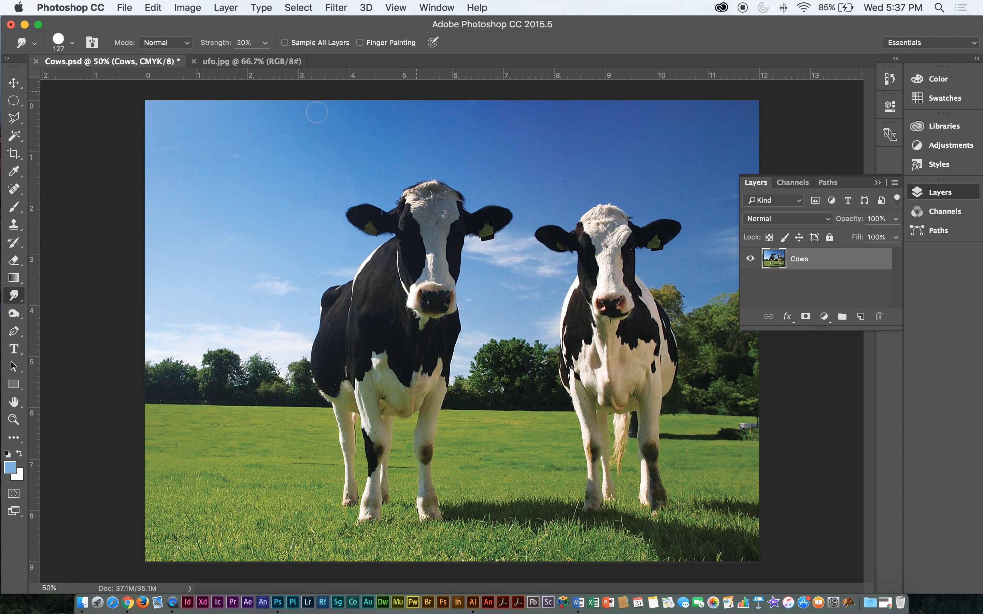
Select the Move Tool, magnify the left cow's ear to 300% and return the view to 50%
left_click(14, 82)
key("super+space")
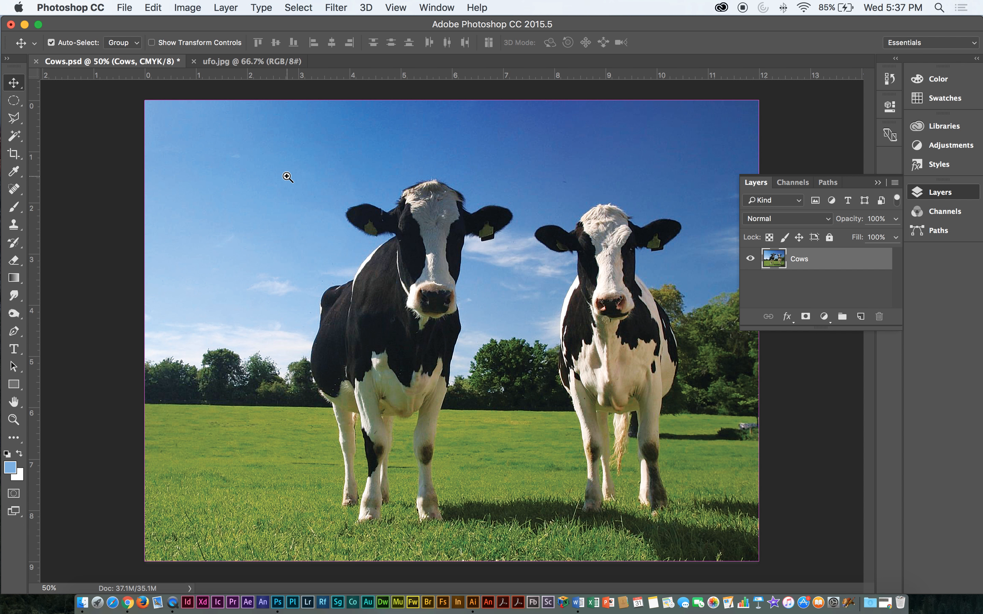
left_click_drag(296, 164, 321, 215)
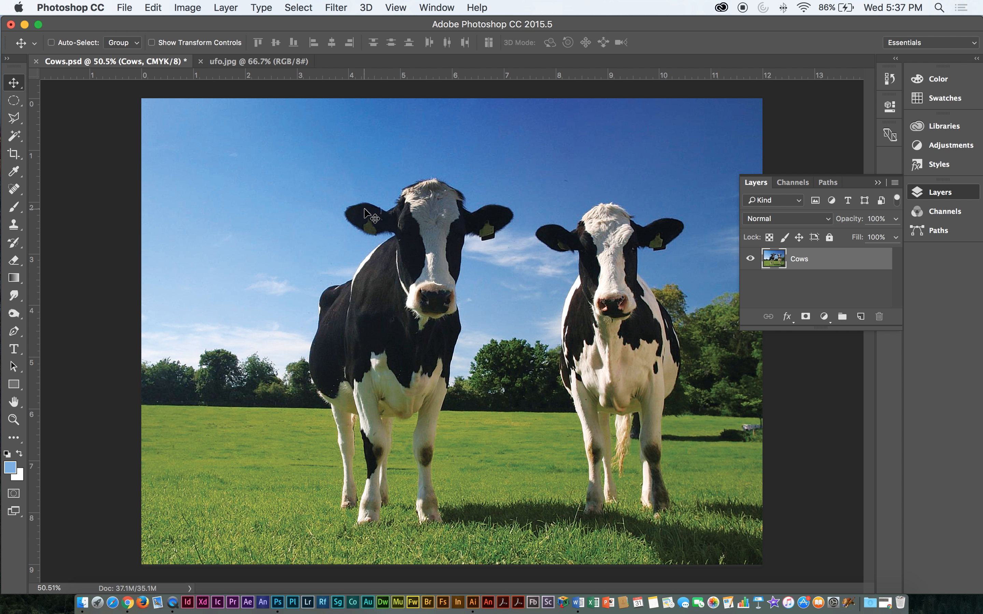
left_click_drag(346, 186, 357, 187)
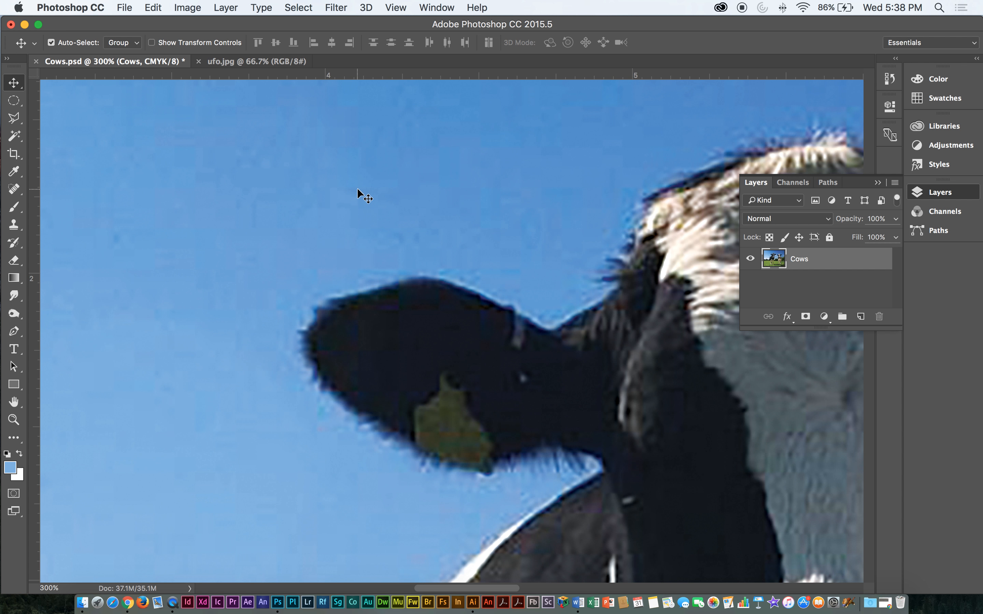
key("super+minus")
key("super+minus")
key("super+minus")
key("super+minus")
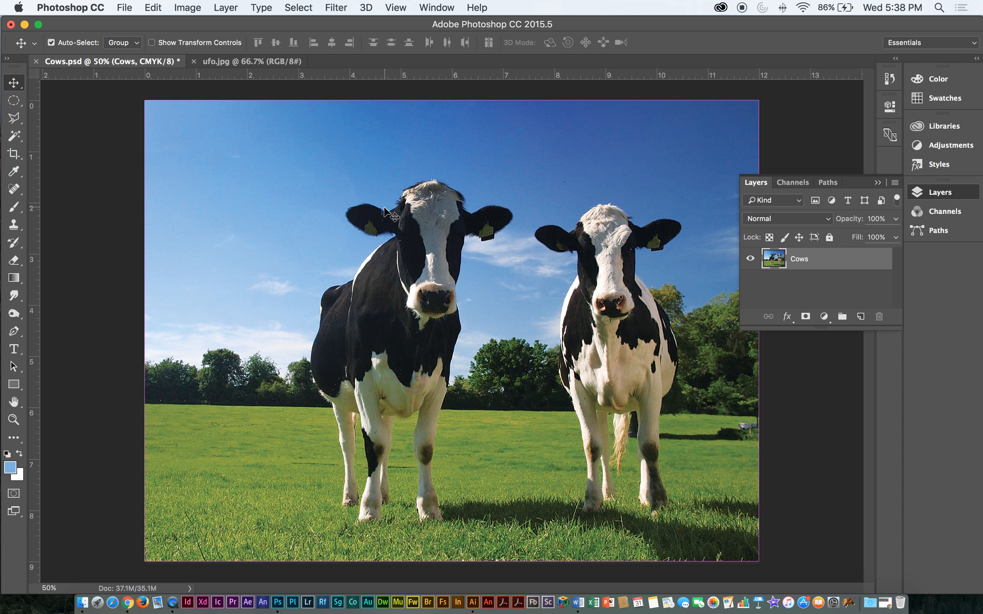
Practise stepping the zoom in and out, ending at 100% with both cows' heads in view
key("super+equal")
key("super+equal")
key("super+minus")
key("super+minus")
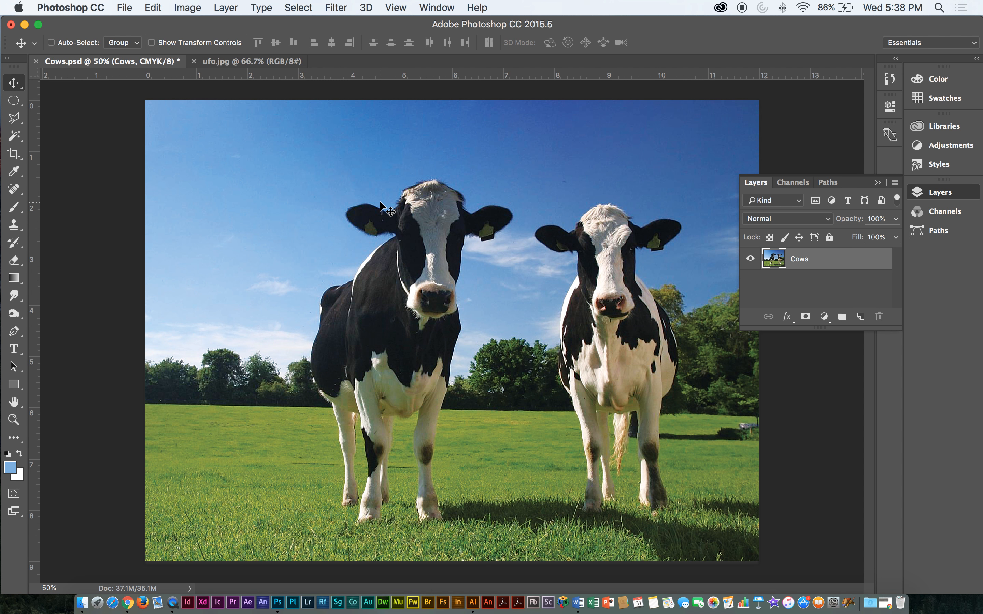
key("super+equal")
key("super+equal")
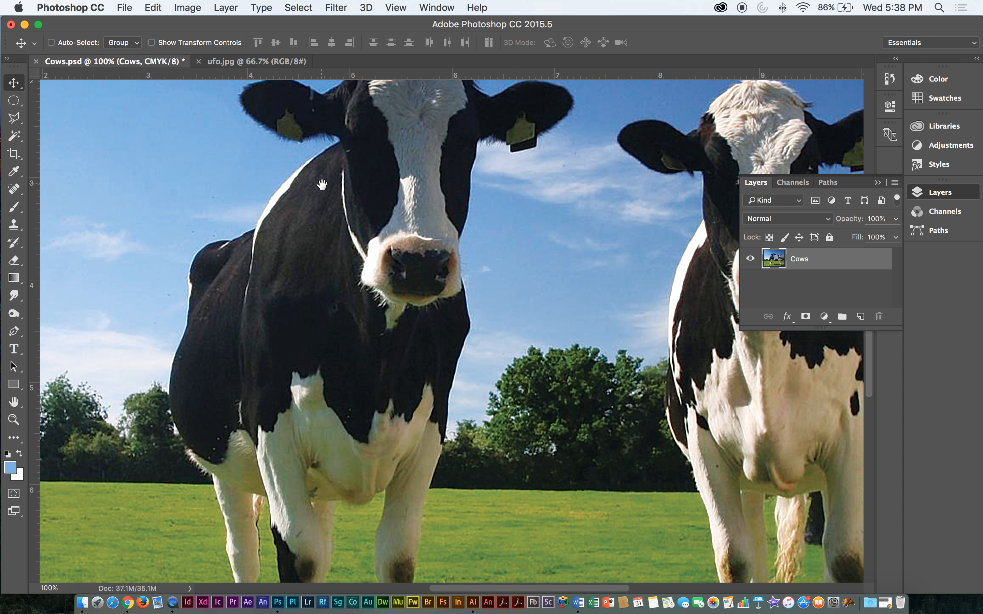
left_click_drag(308, 226, 175, 399)
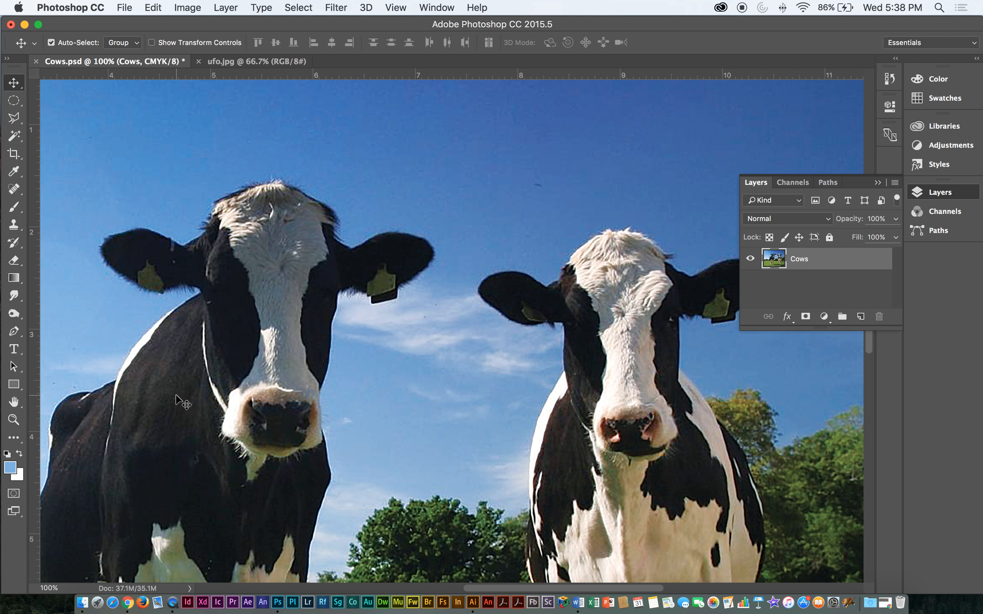
Examine the sky and ears between the two cows at 300% and return to 100%
key("super+equal")
key("super+equal")
left_click_drag(419, 296, 409, 409)
key("super+minus")
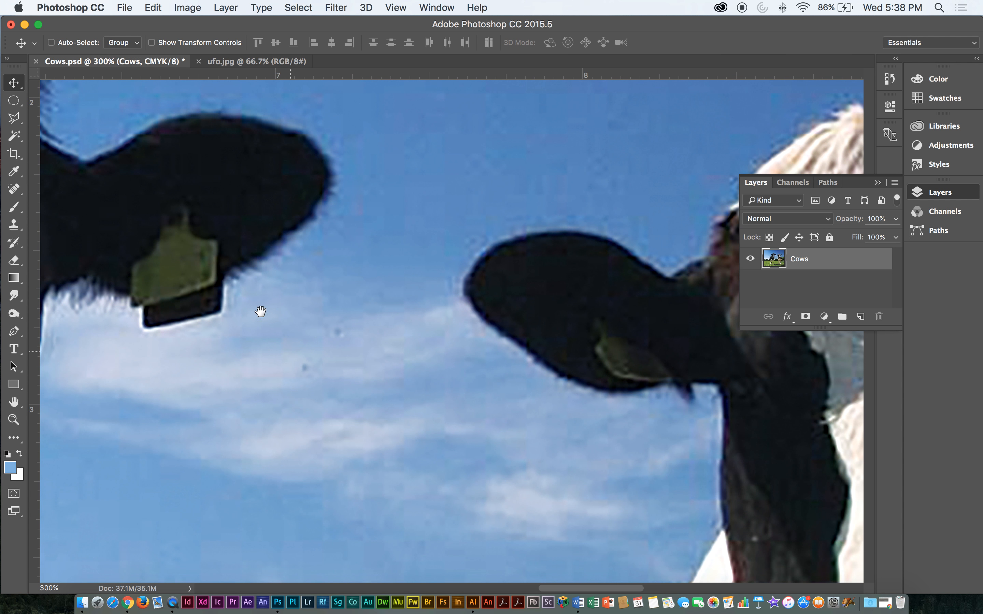
key("super+minus")
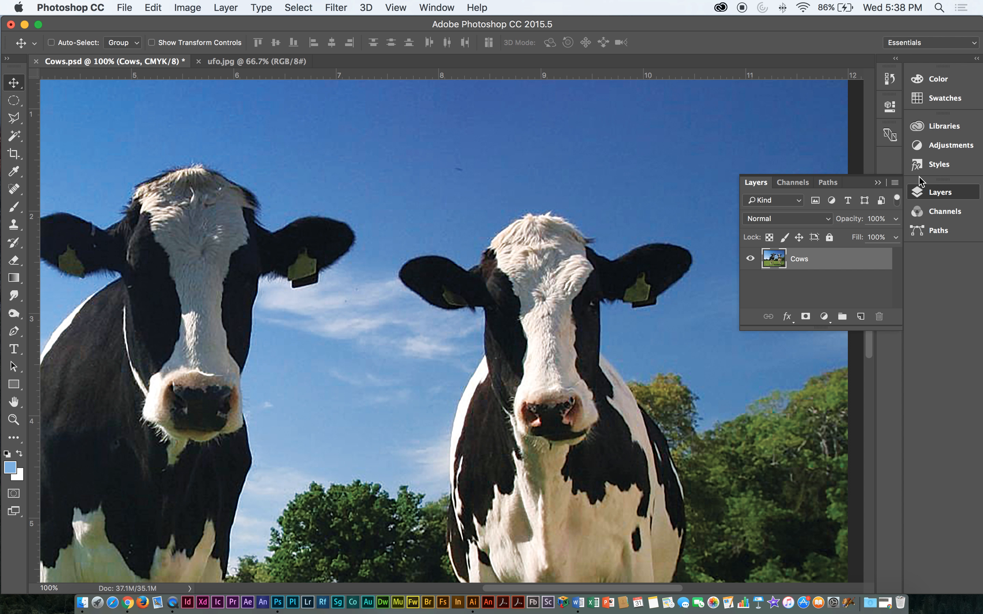
Collapse the Layers panel and look over the list of panels and workspaces available in Photoshop
left_click(877, 183)
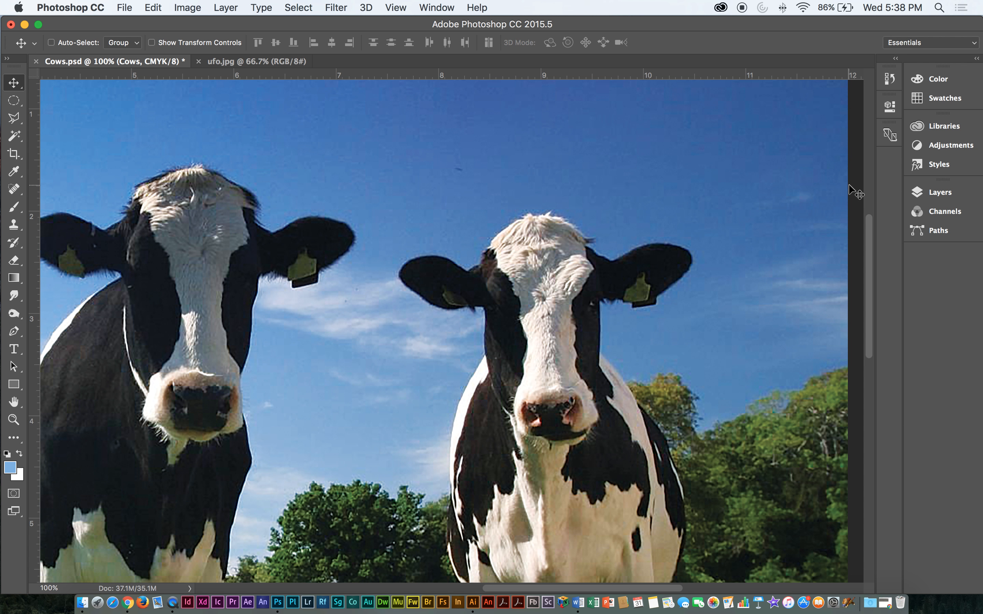
left_click(446, 9)
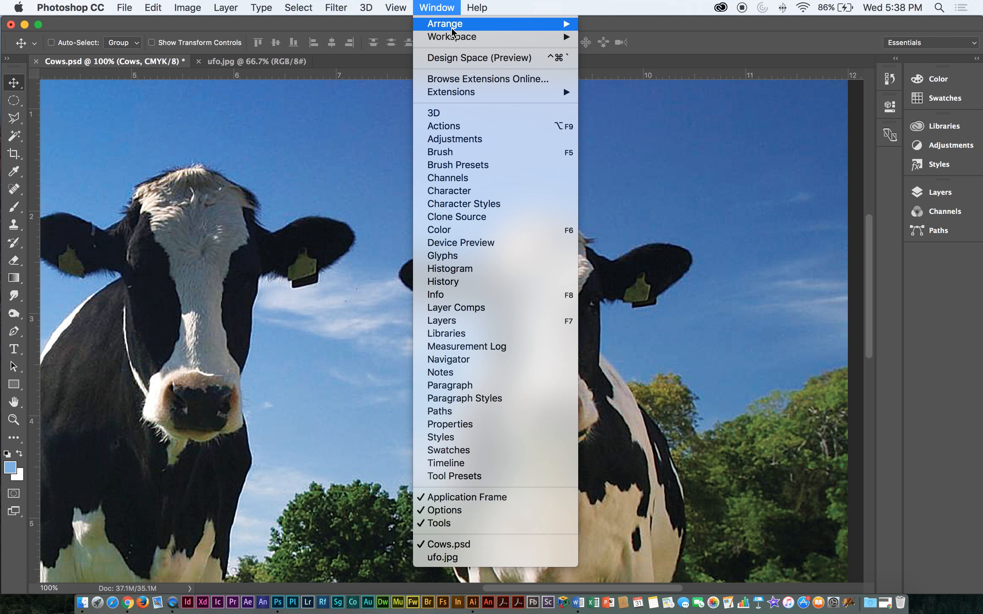
mouse_move(453, 38)
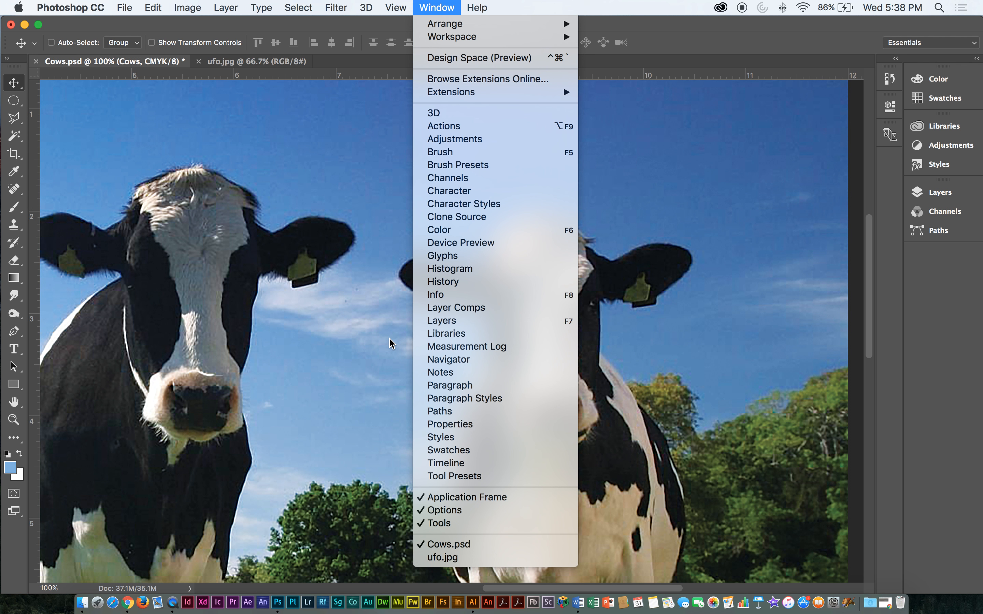
Switch to Word to check the shortcut list in the class itinerary again and return to Photoshop
left_click(884, 603)
left_click(175, 30)
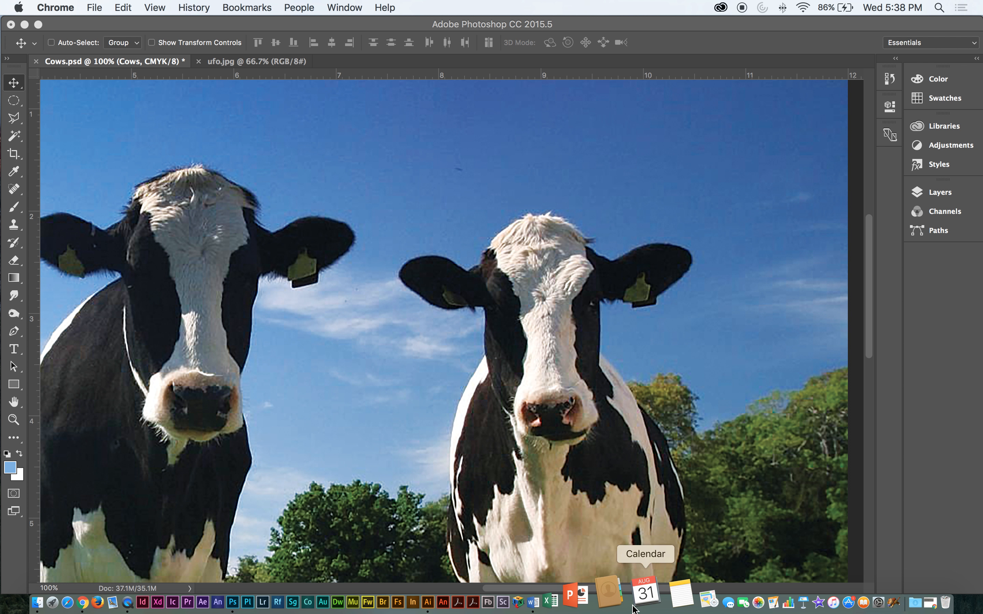
left_click(569, 594)
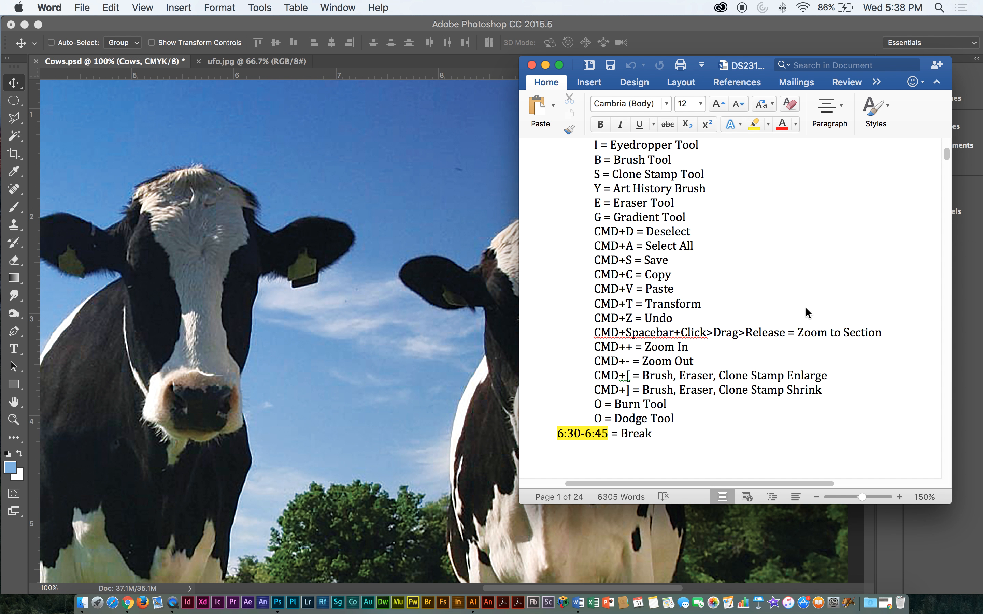
left_click(44, 98)
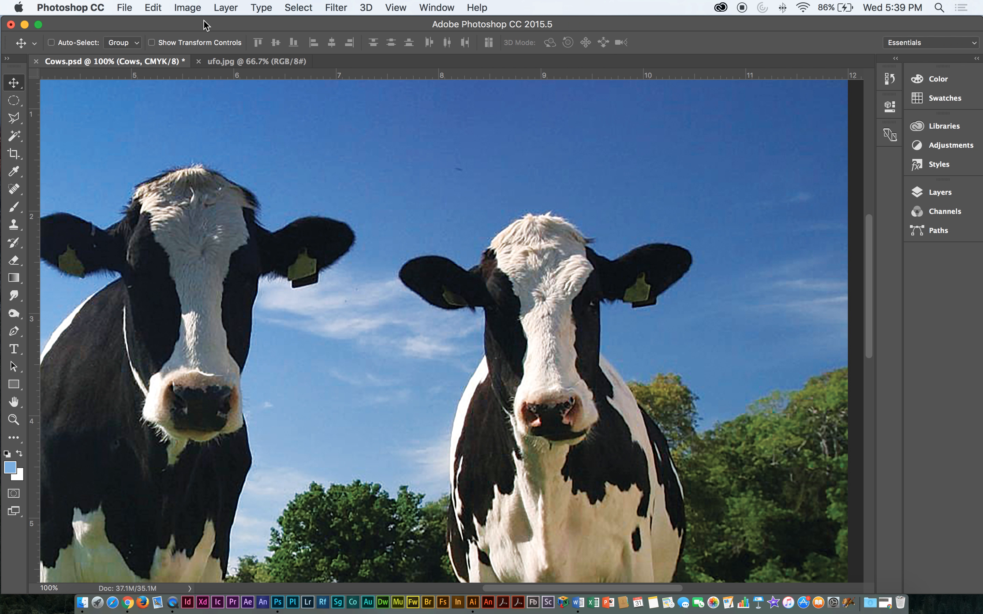
Minimise the Photoshop and Word windows and open 1234106.jpg from the Wednesday folder in Photoshop
left_click(240, 61)
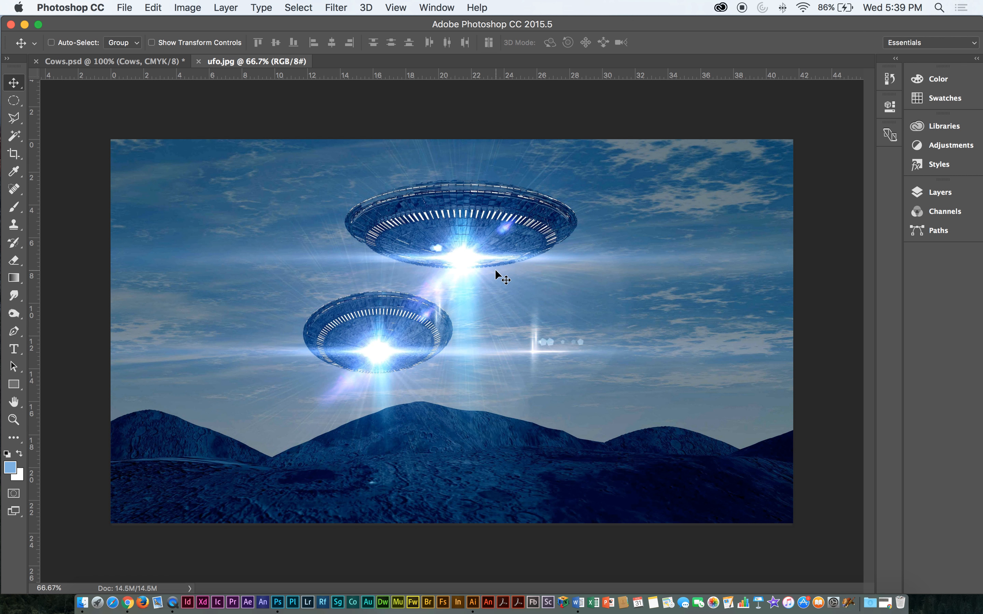
left_click(24, 24)
left_click(460, 109)
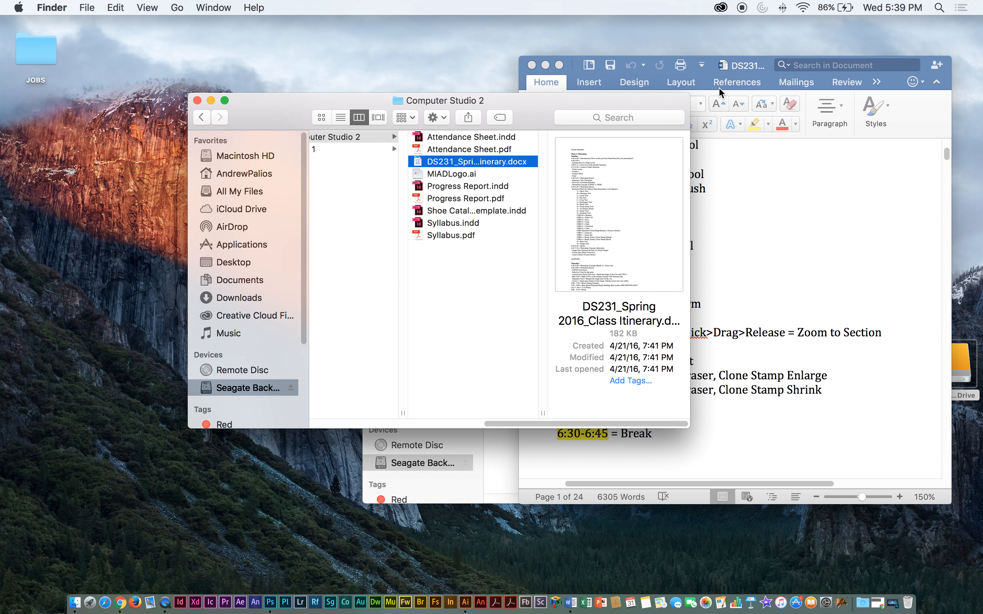
left_click(859, 153)
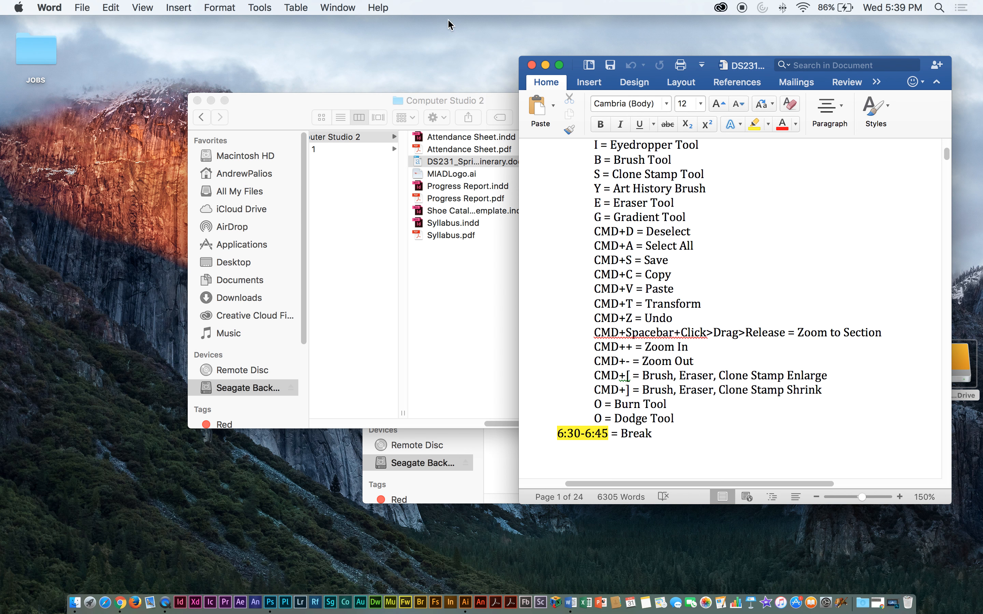
left_click(546, 65)
left_click(686, 476)
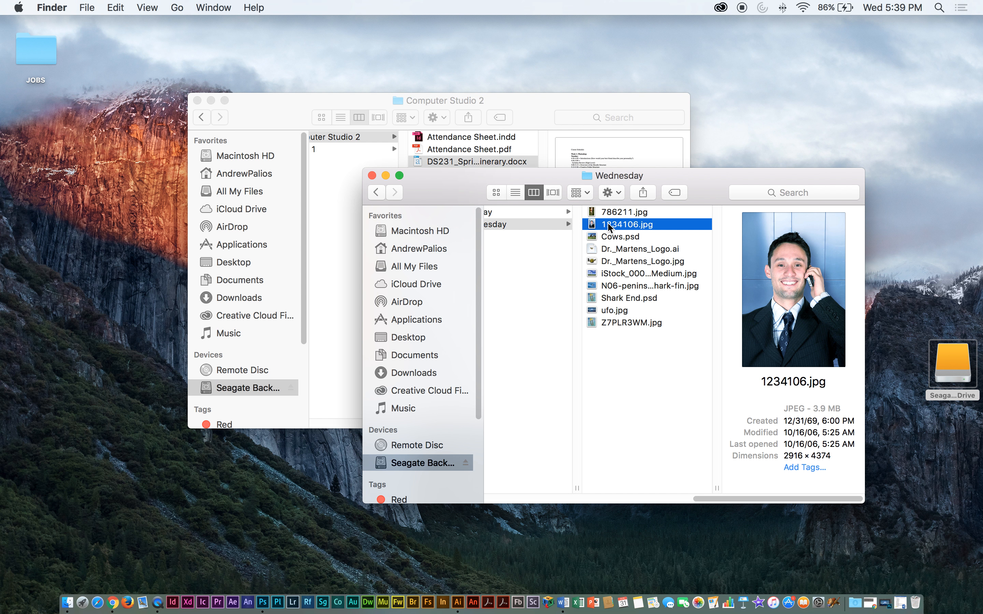
left_click_drag(610, 227, 271, 605)
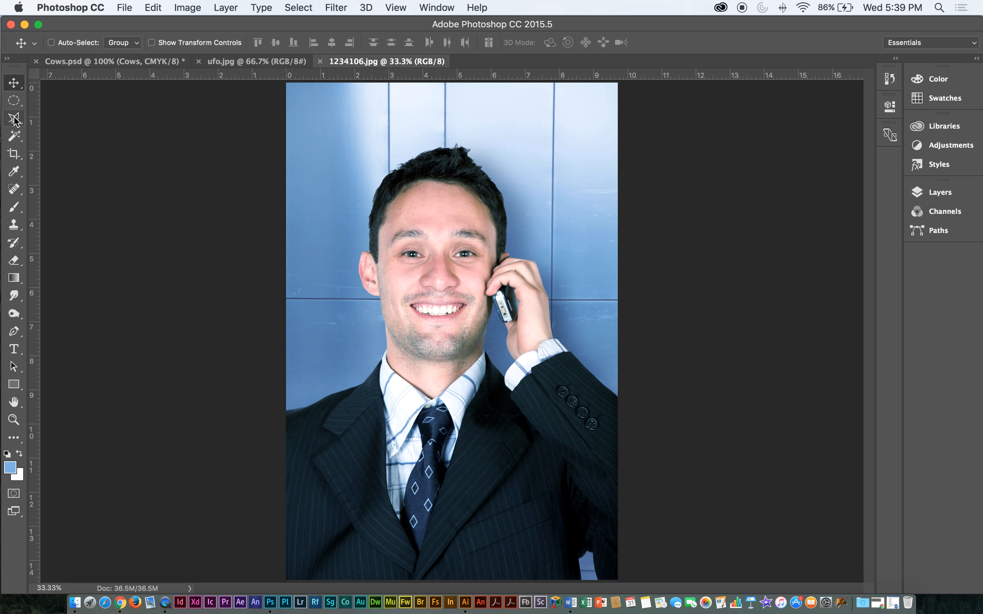
Make a circular selection around the man's head with the Elliptical Marquee Tool and switch to the Move Tool
left_click(13, 104)
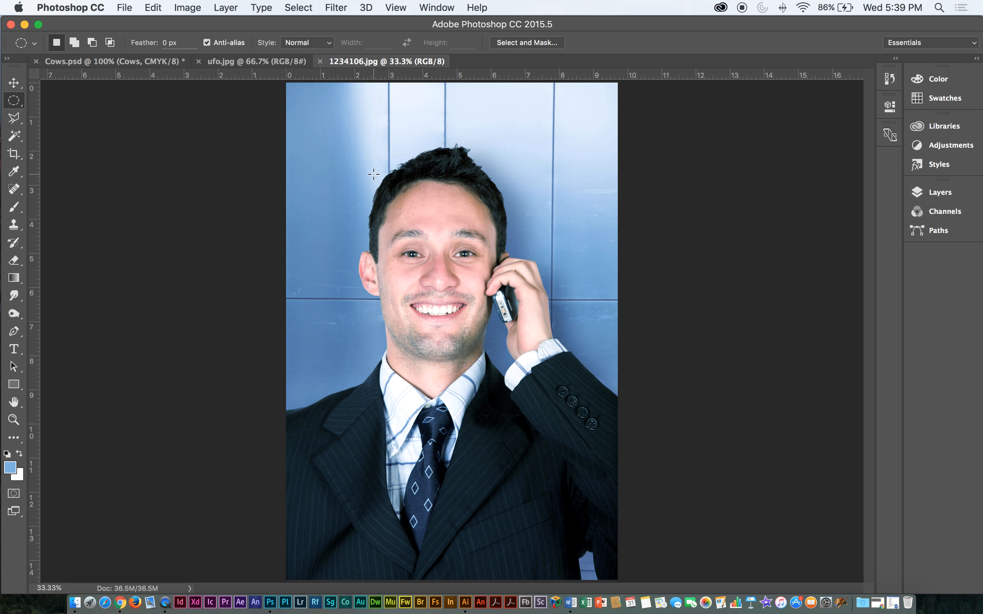
left_click_drag(440, 260, 552, 383)
key("shift+alt")
key("v")
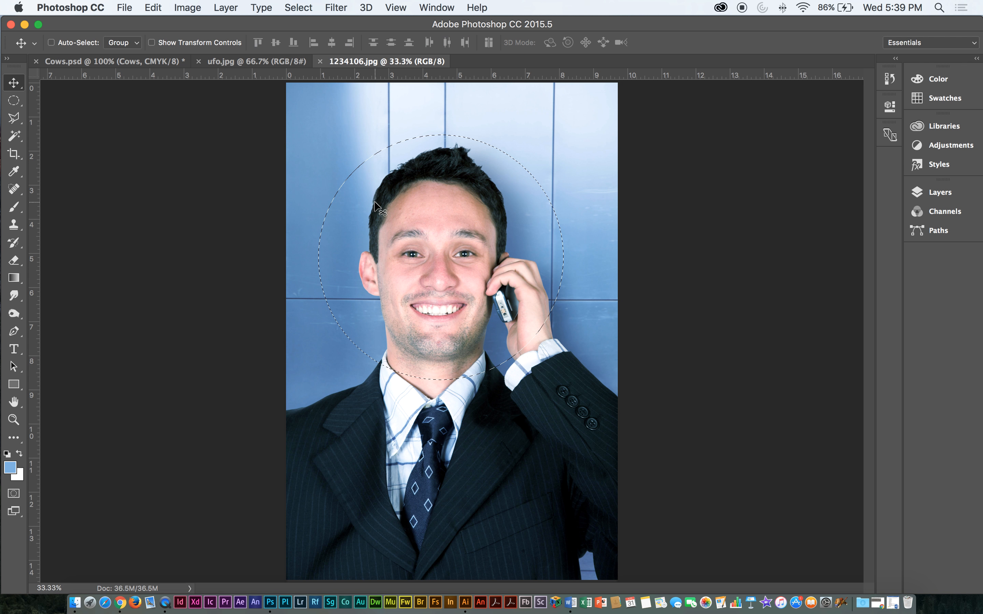
Show the Layers panel and convert the locked Background into a regular layer with the default settings
left_click(951, 193)
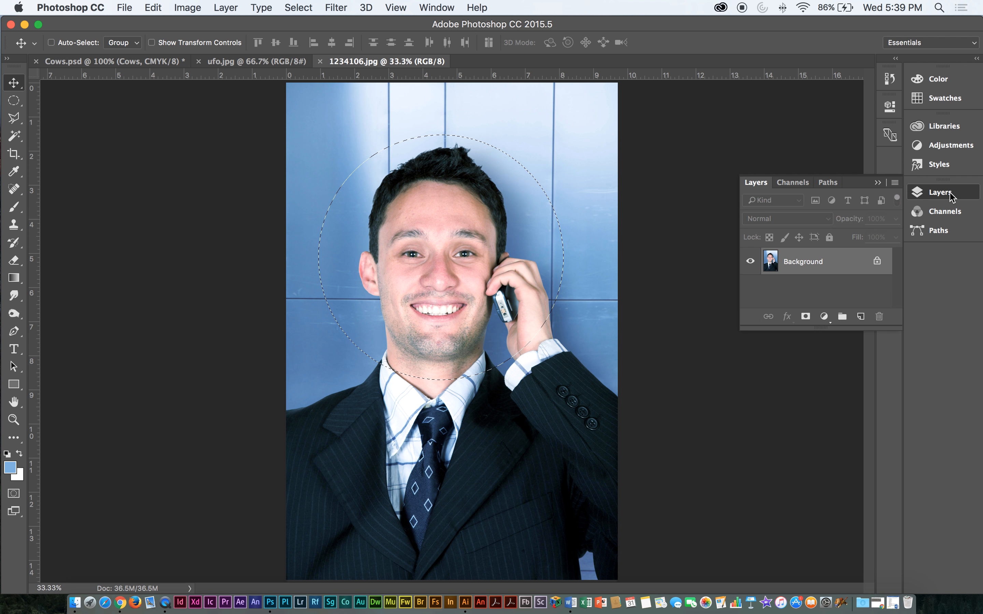
left_click(939, 193)
left_click(939, 193)
double_click(831, 268)
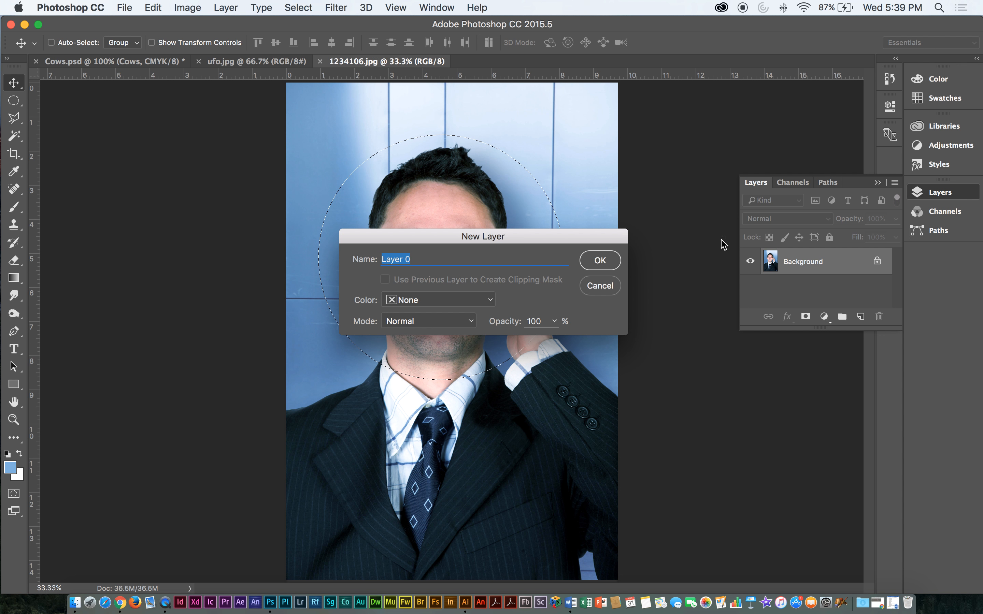
left_click(594, 261)
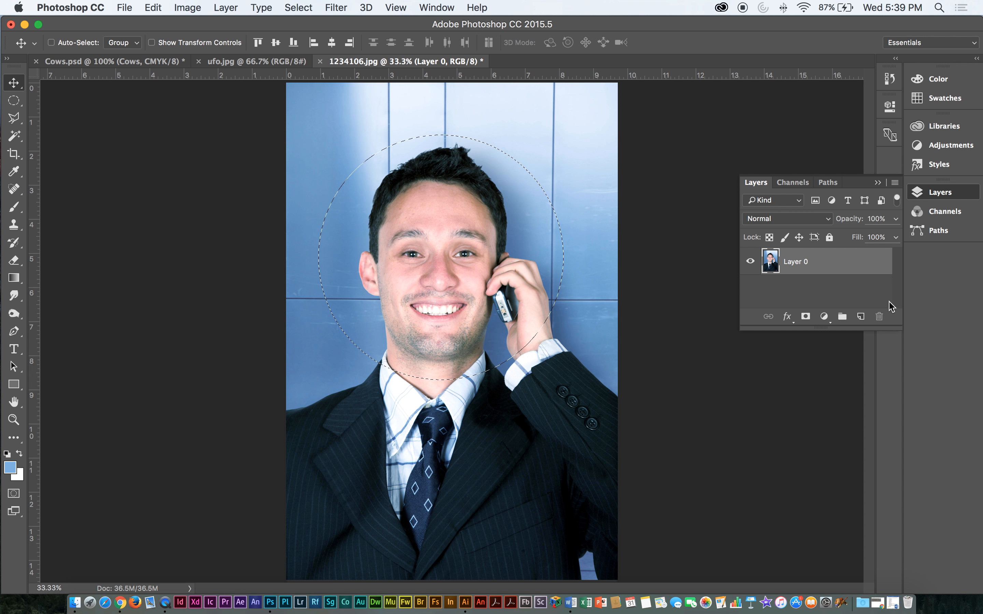
Lengthen the Layers panel and place a copy of the circular head selection lower down over the man's suit
left_click_drag(899, 330, 900, 531)
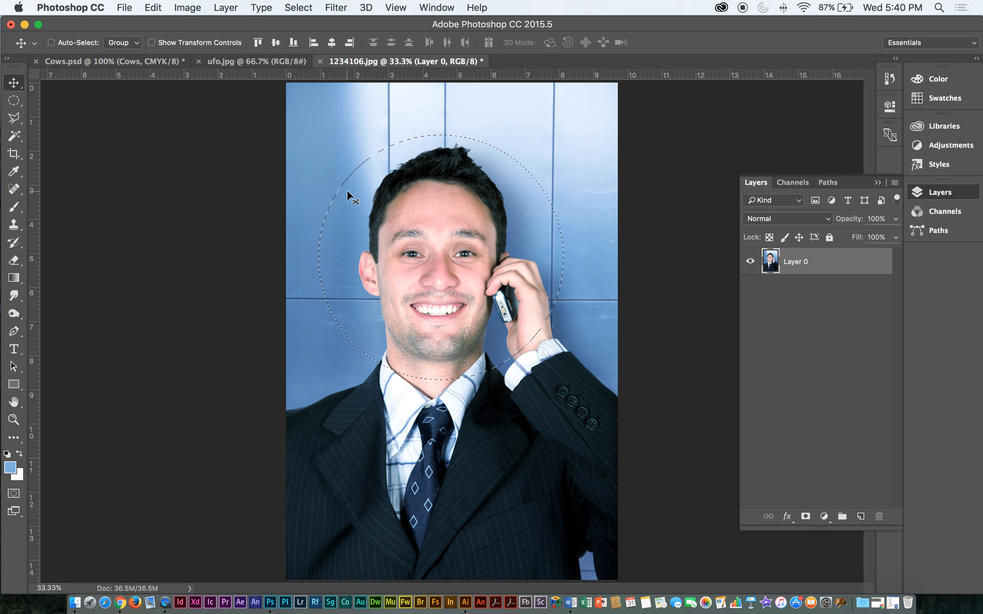
left_click_drag(429, 210, 498, 390)
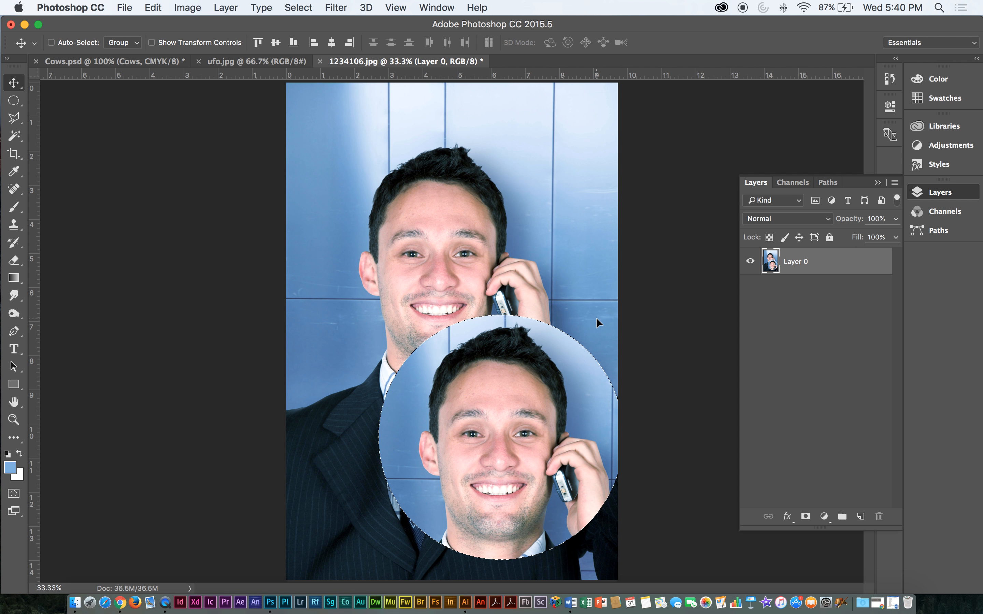
Shift the circular head copy further down and right, copy it to the clipboard, and undo the duplicate placed on Layer 0
left_click_drag(564, 429, 594, 459)
key("super")
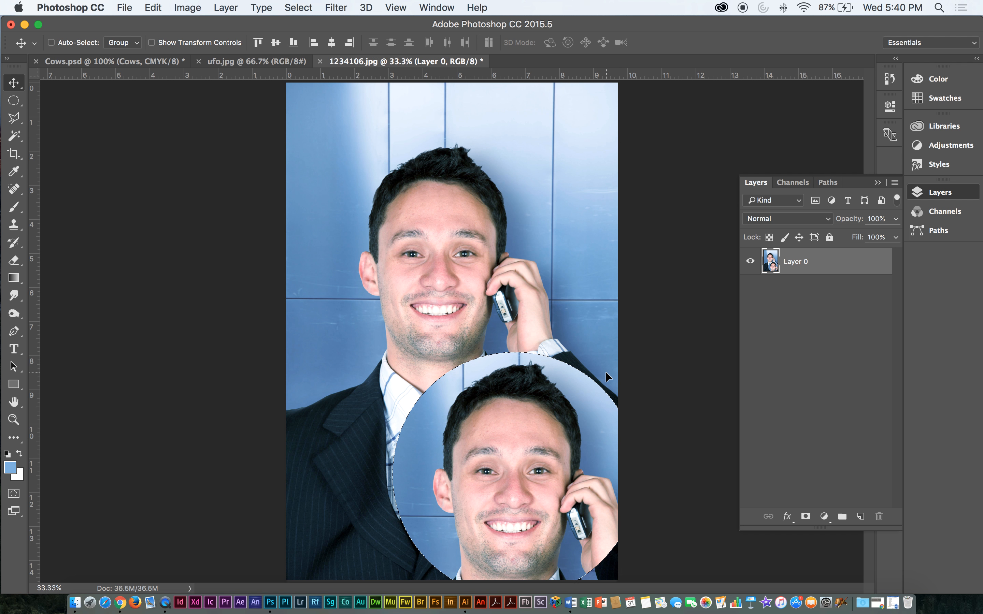
key("super+c")
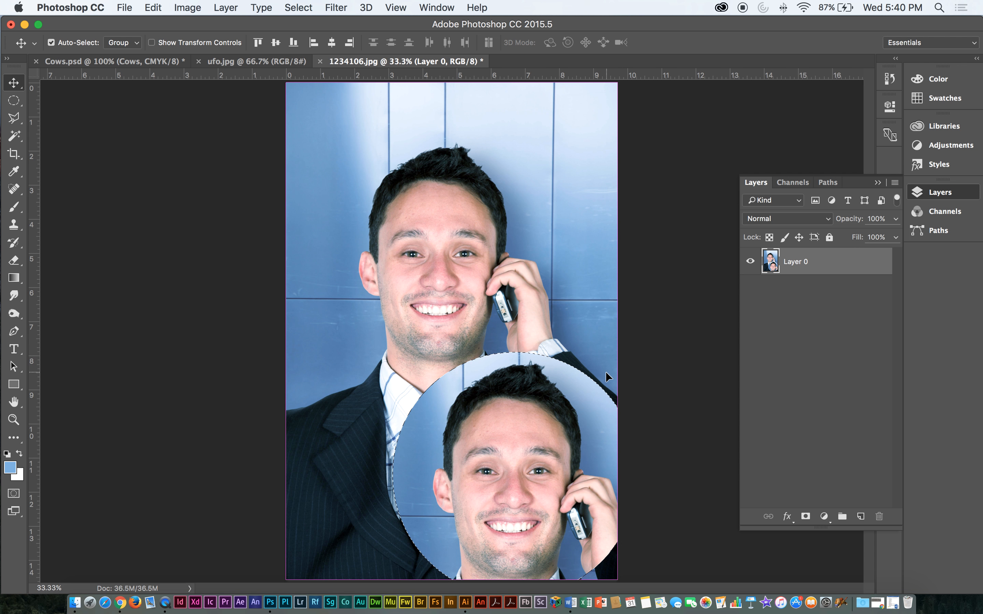
key("super+z")
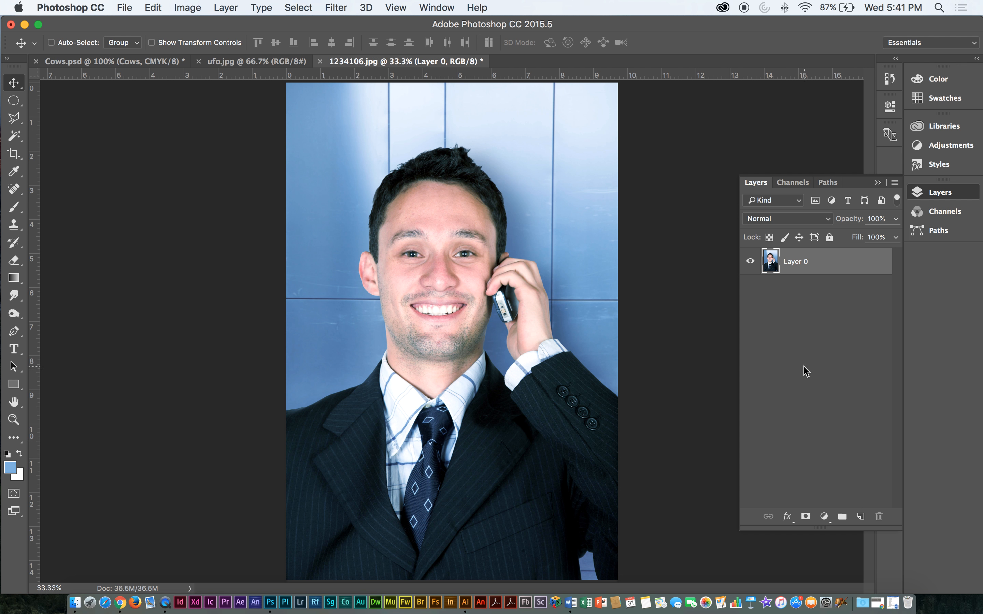
Paste the circular head onto a new layer above Layer 0, hide Layer 0, and move the pasted head higher on the canvas
left_click(860, 517)
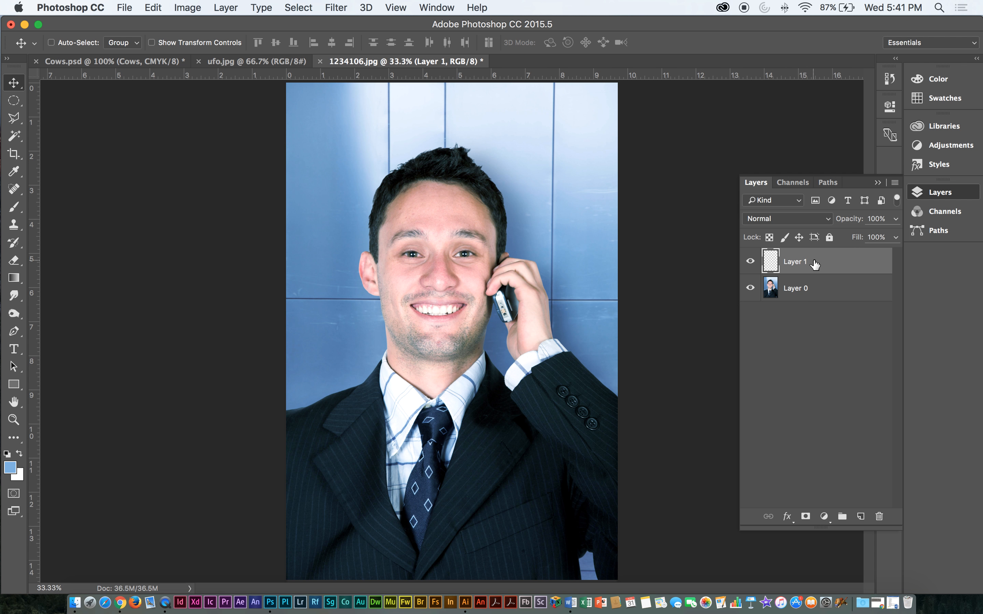
key("super+v")
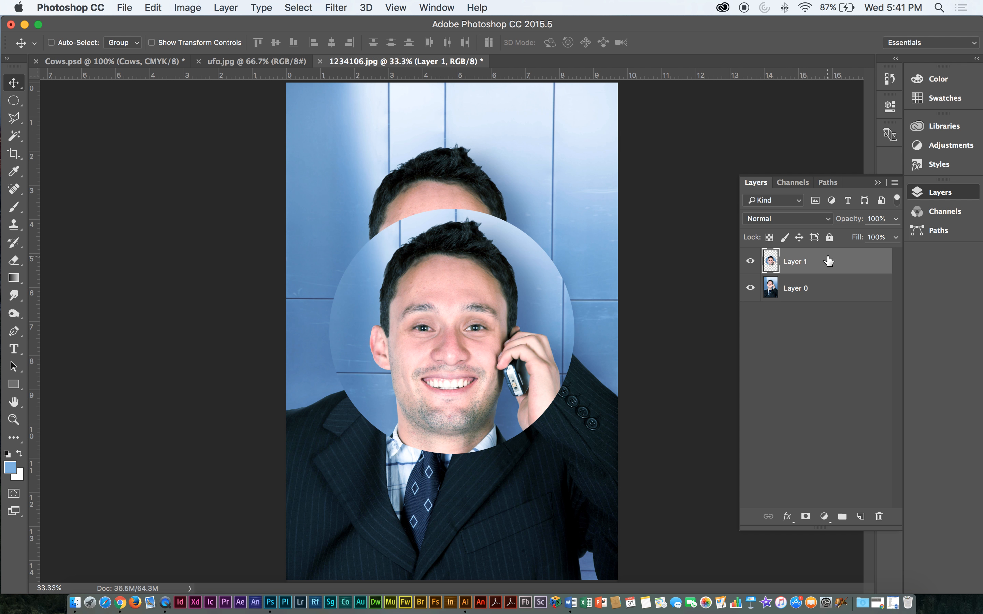
left_click(750, 288)
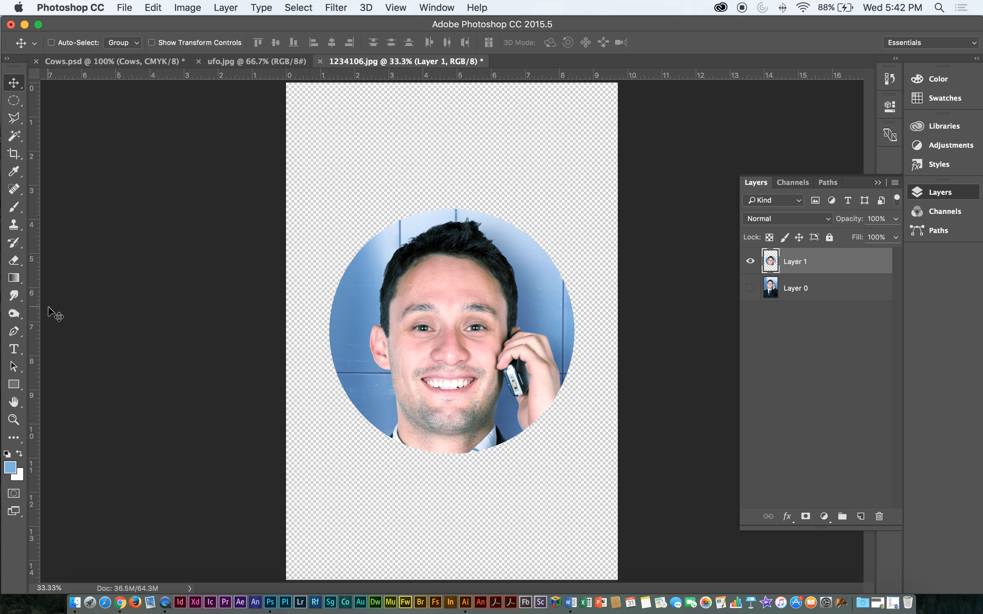
left_click_drag(551, 330, 549, 263)
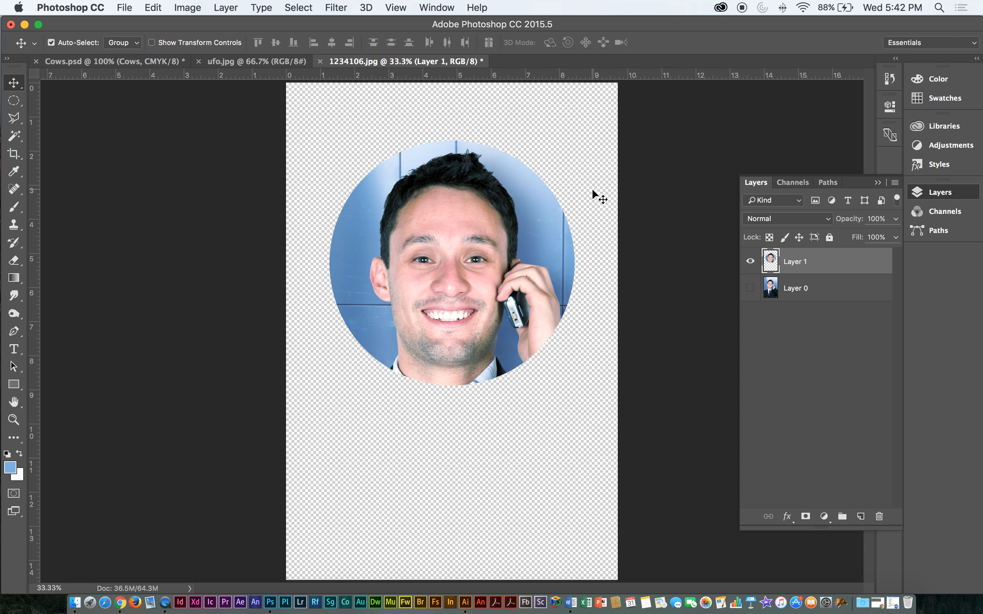
key("super+equal")
key("super+minus")
key("super+t")
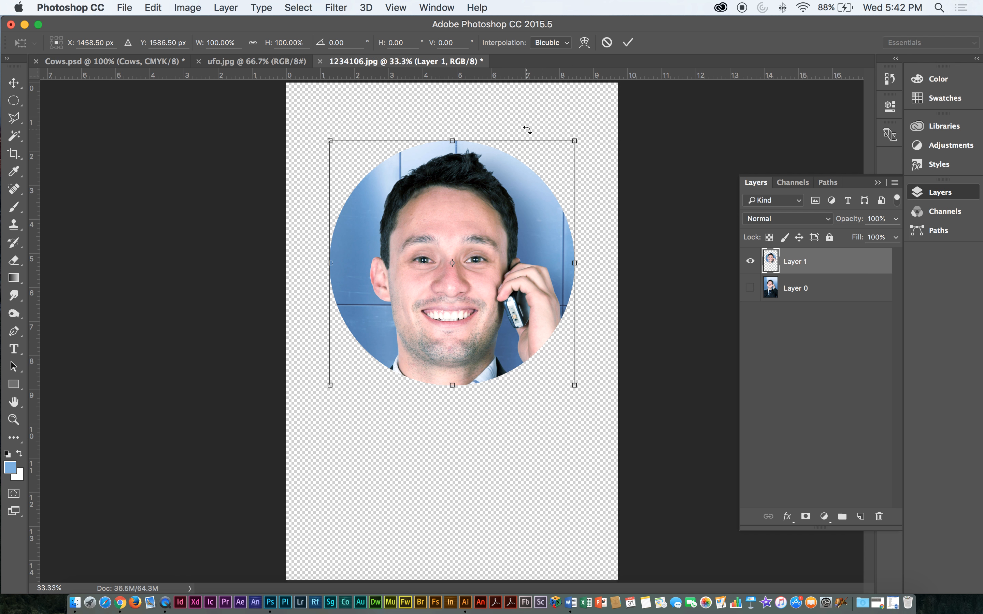
left_click(156, 4)
left_click(531, 113)
key("Return")
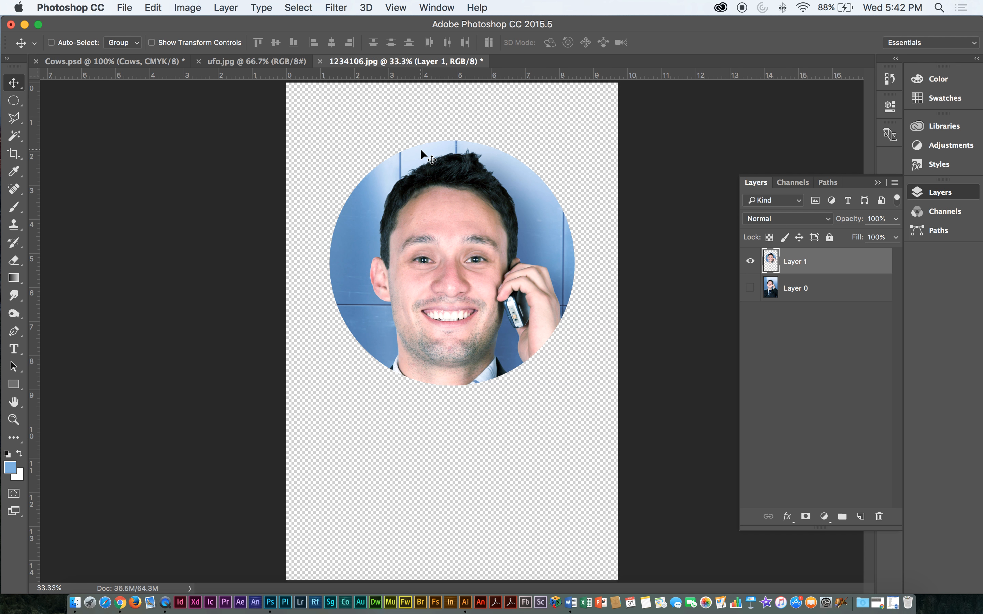
left_click(162, 4)
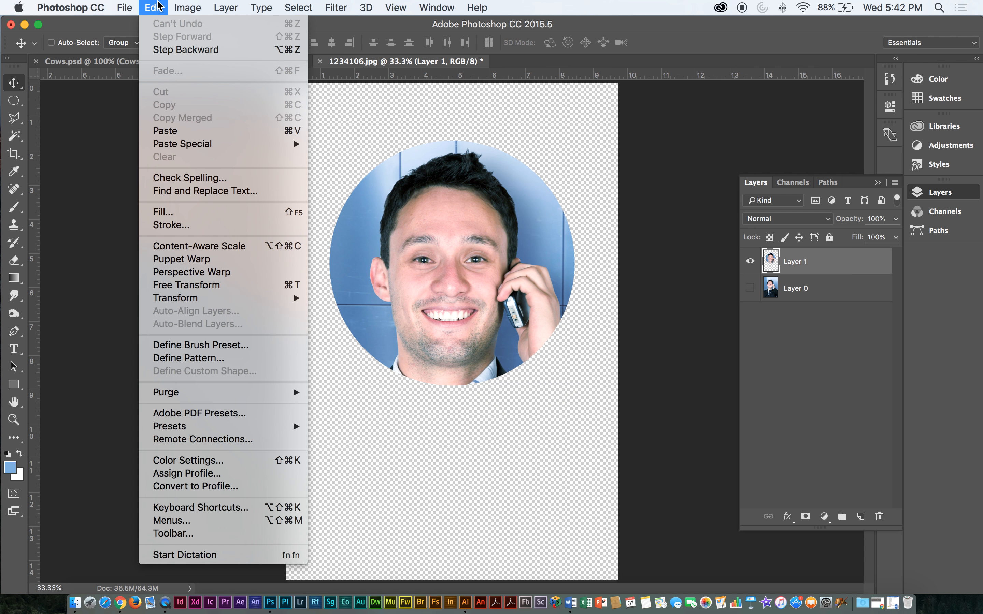
mouse_move(235, 301)
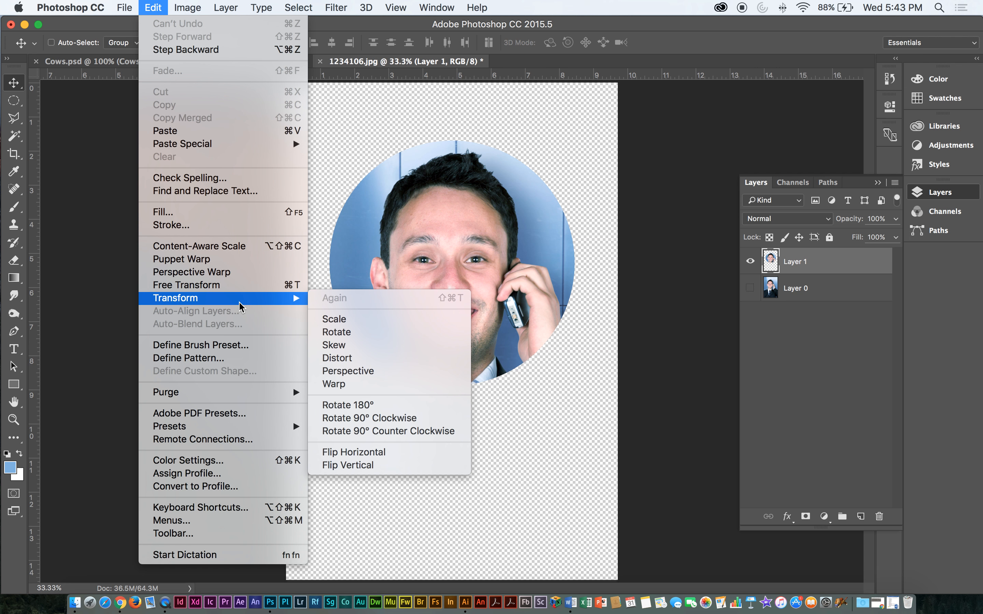
mouse_move(283, 301)
left_click(340, 321)
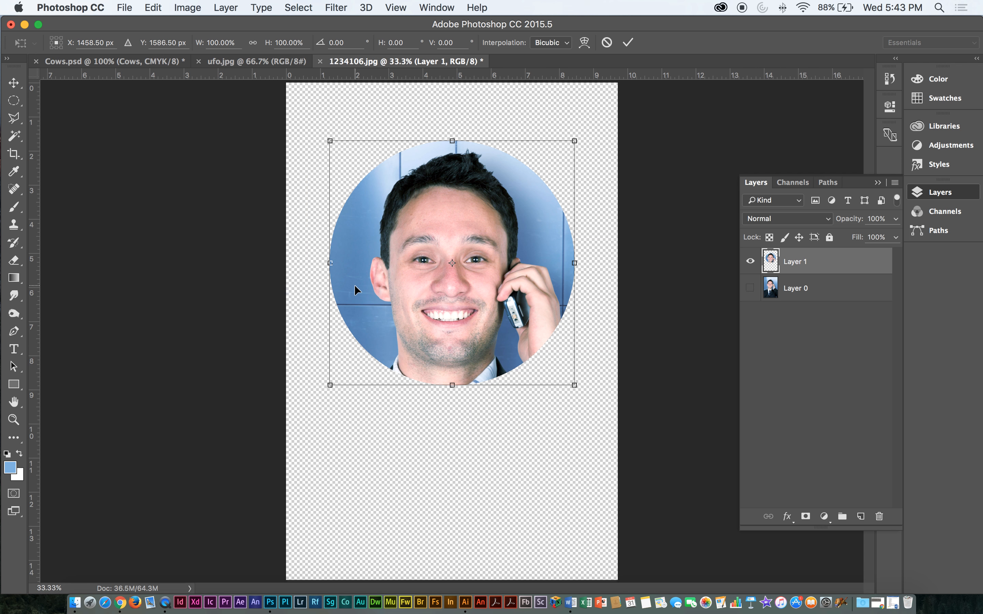
key("Return")
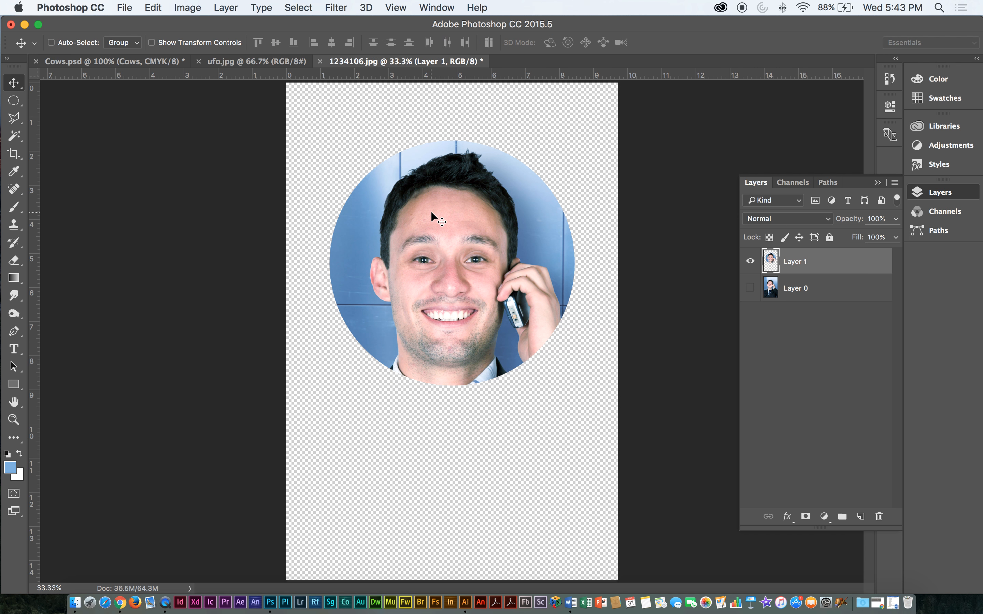
Start Free Transform on Layer 1 and move its reference point off-centre and back to the middle of the circle
key("super+t")
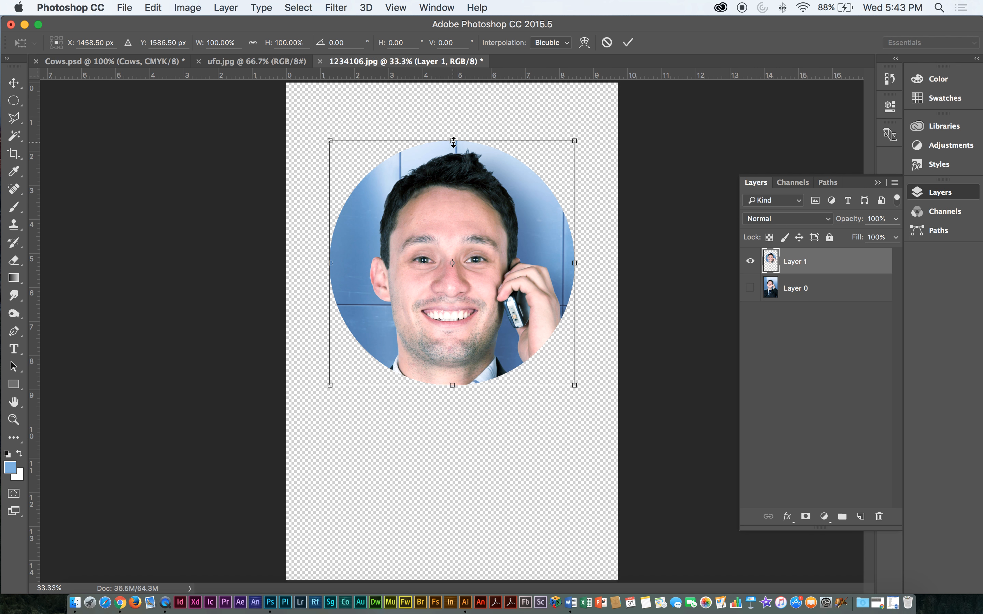
key("super+equal")
left_click_drag(608, 253, 545, 296)
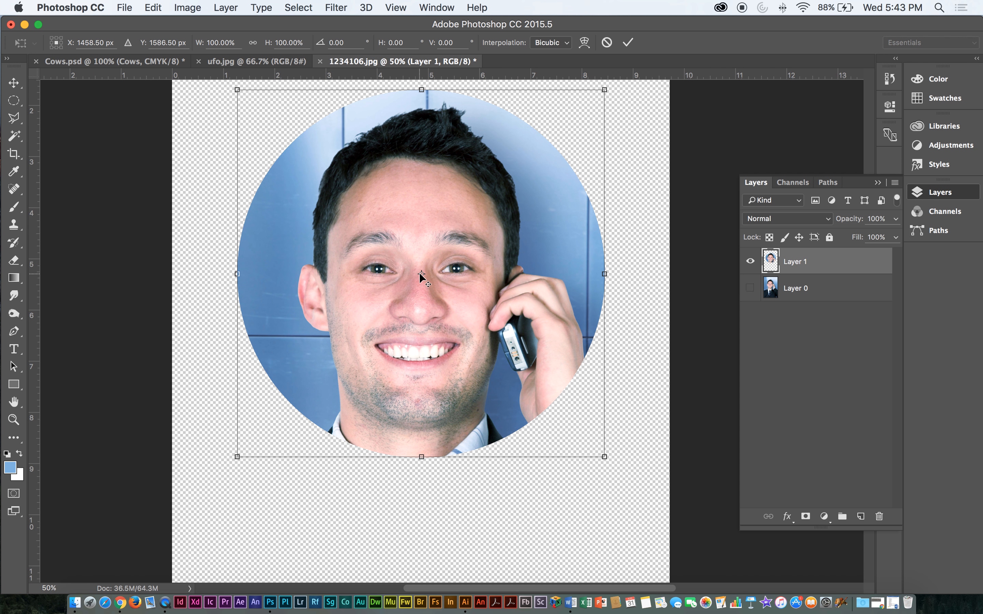
left_click_drag(420, 274, 374, 305)
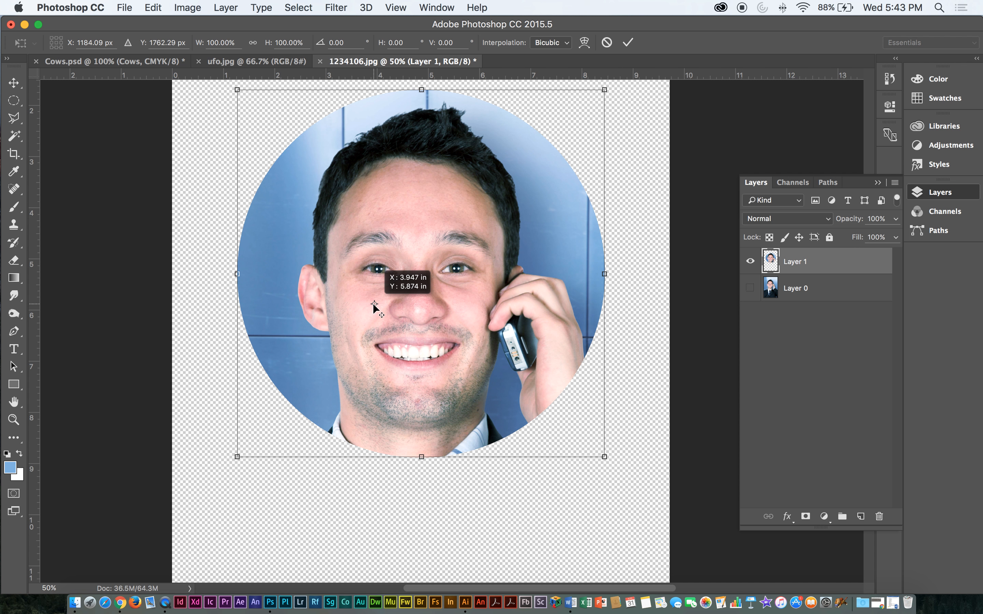
left_click_drag(374, 305, 421, 273)
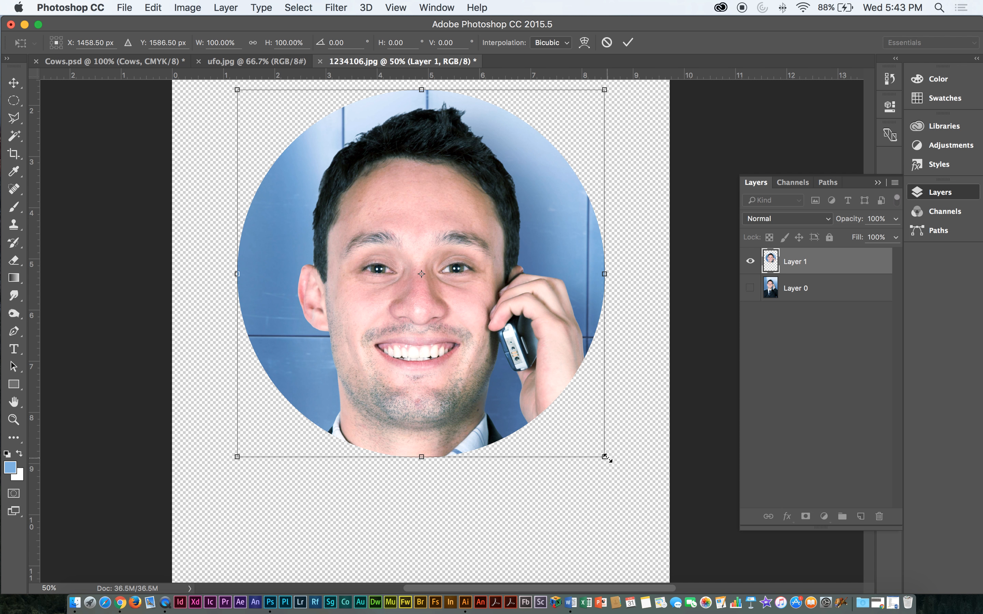
Try transforming the circular head with its reference point centred and off-centre, undo each change, and return the reference point to the middle
left_click_drag(606, 458, 566, 372)
key("super+z")
left_click_drag(422, 274, 301, 327)
left_click_drag(651, 261, 588, 447)
key("super+z")
left_click_drag(305, 324, 420, 276)
Scale the circular head proportionally from its corners to about 78.33% width and height
left_click_drag(605, 457, 442, 353)
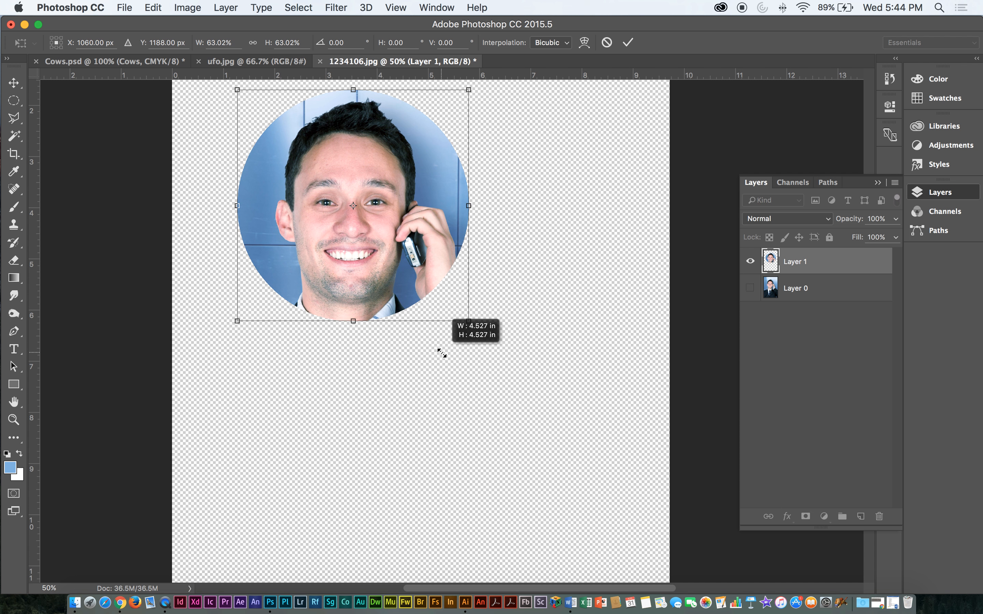
left_click_drag(442, 352, 565, 442)
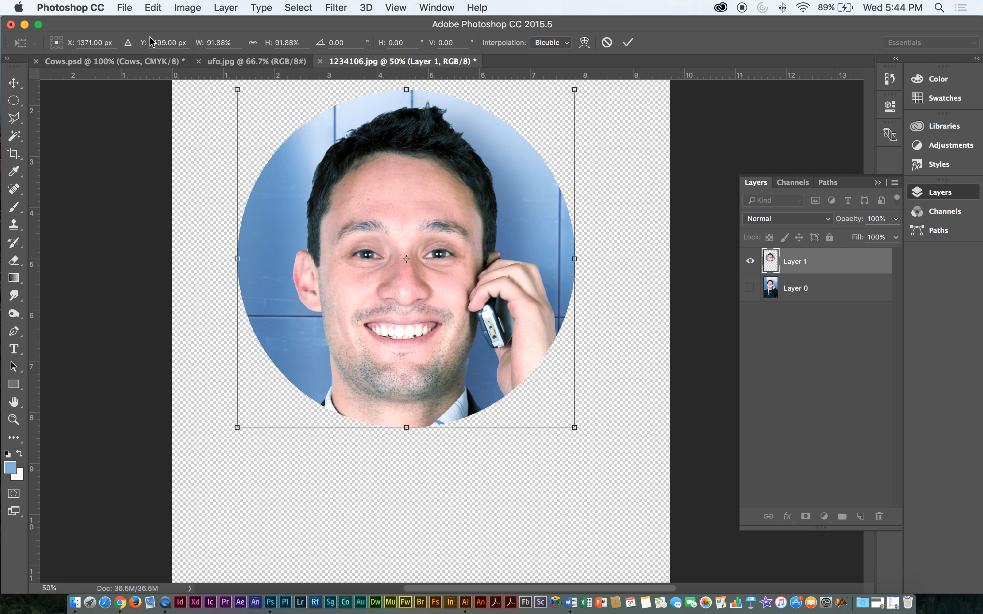
left_click_drag(238, 90, 277, 147)
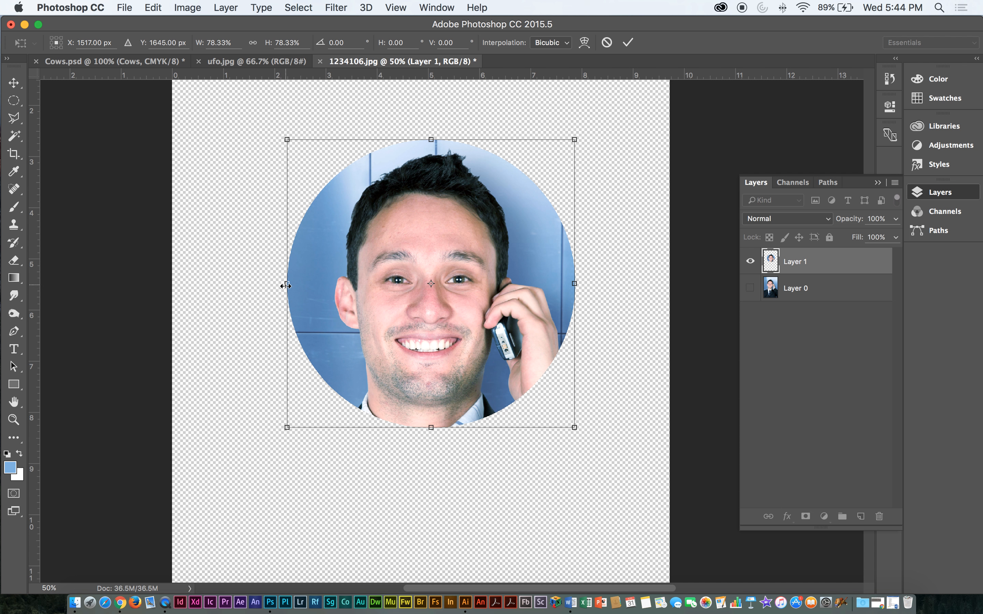
mouse_move(286, 286)
left_mouse_down()
mouse_move(442, 285)
mouse_move(287, 284)
left_mouse_up()
Place the transform reference point on the circle's upper-left corner handle and rotate the head around it to about 5.06 degrees
left_click_drag(432, 282, 286, 141)
left_click_drag(565, 286, 570, 280)
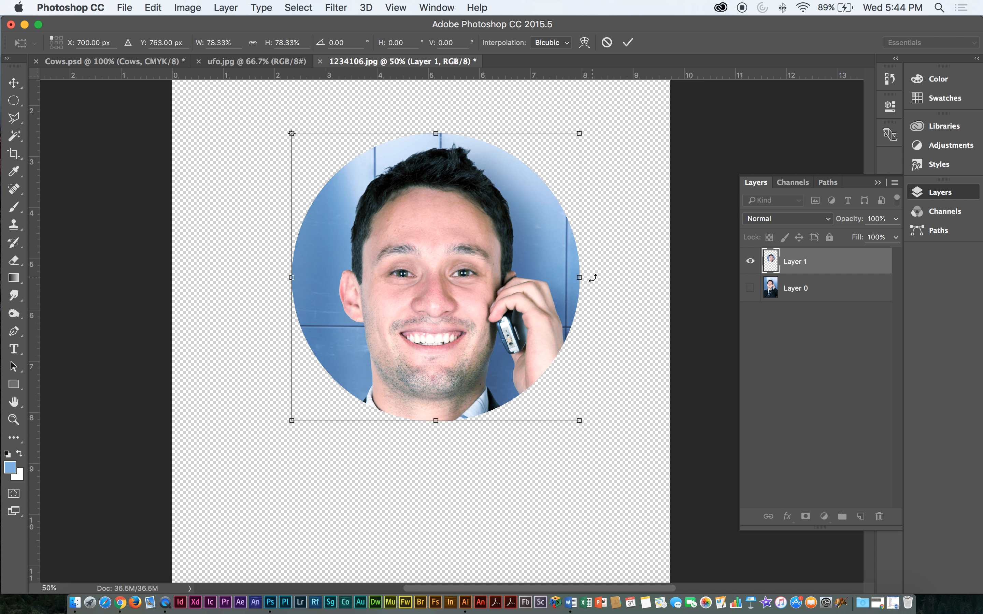
left_click_drag(588, 430, 404, 264)
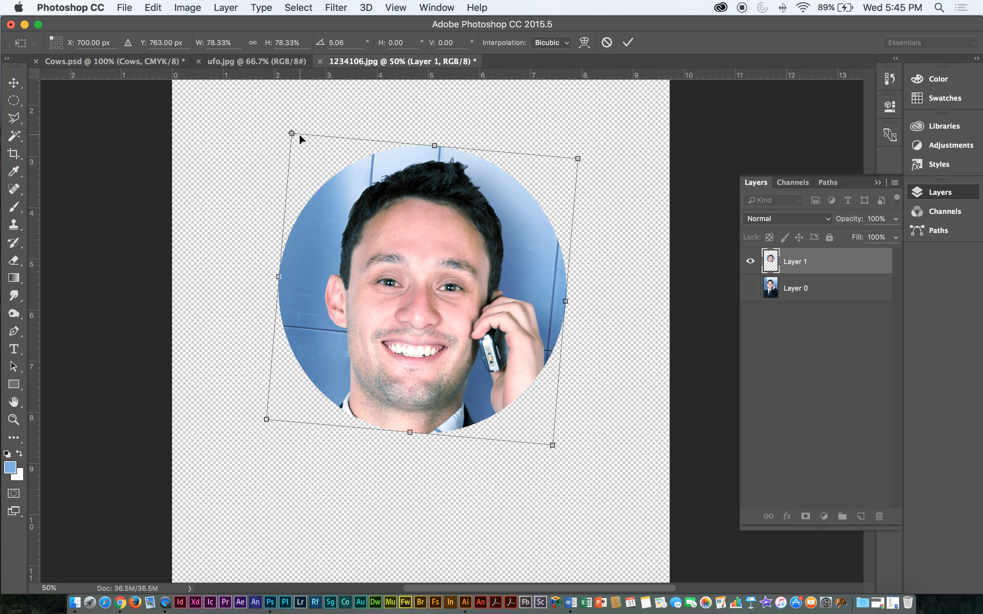
Rotate the head about its right-edge handle, recentre the reference point, and level the head to about 0.05 degrees
left_click_drag(292, 132, 566, 301)
left_click_drag(263, 445, 407, 403)
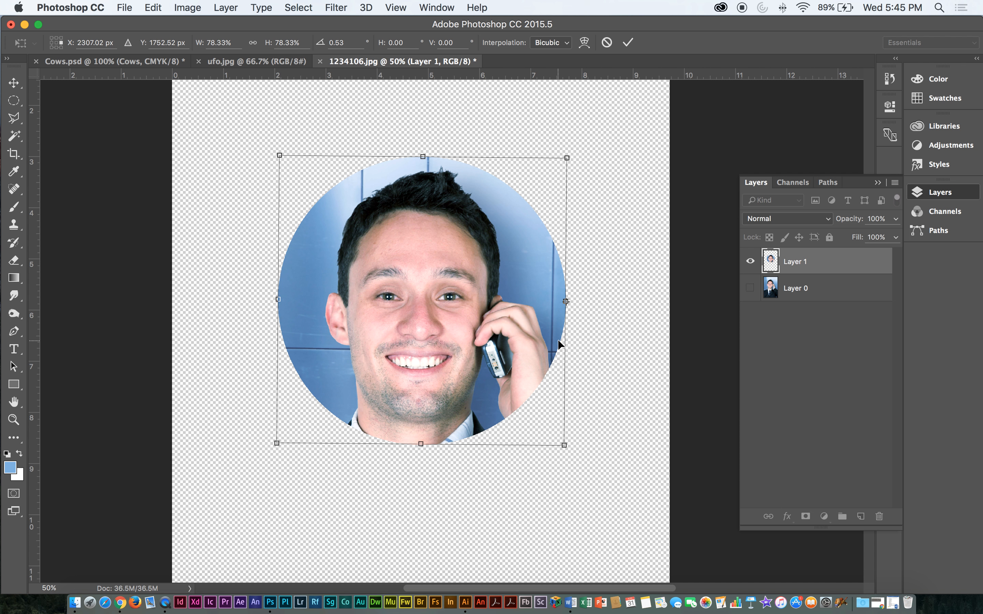
left_click_drag(565, 301, 423, 301)
left_click_drag(579, 156, 349, 381)
left_click_drag(446, 345, 496, 251)
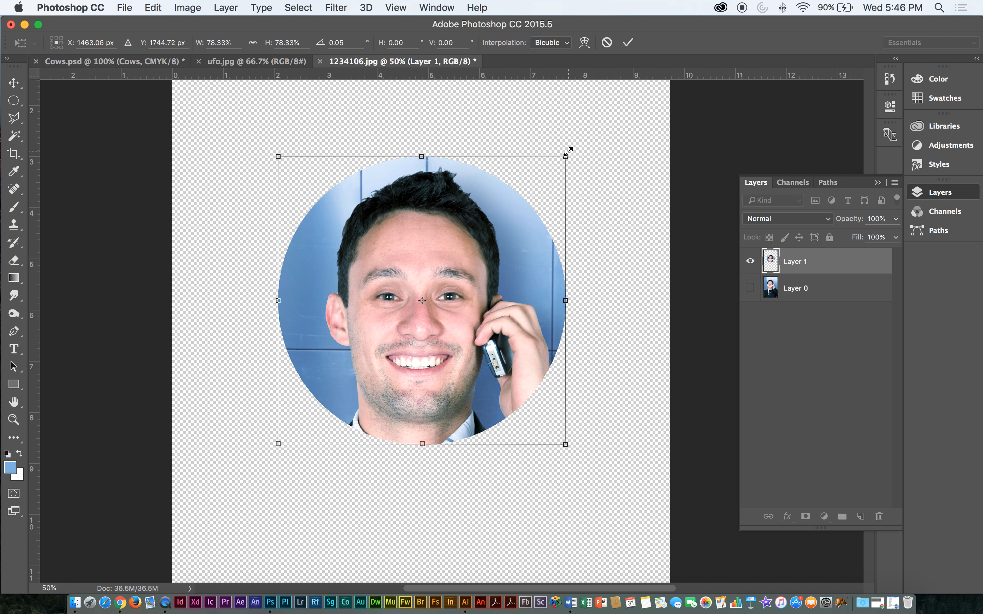
Examine the upper-right corner of the circle's transform box at 200% zoom and return to the 50% view
left_click(184, 6)
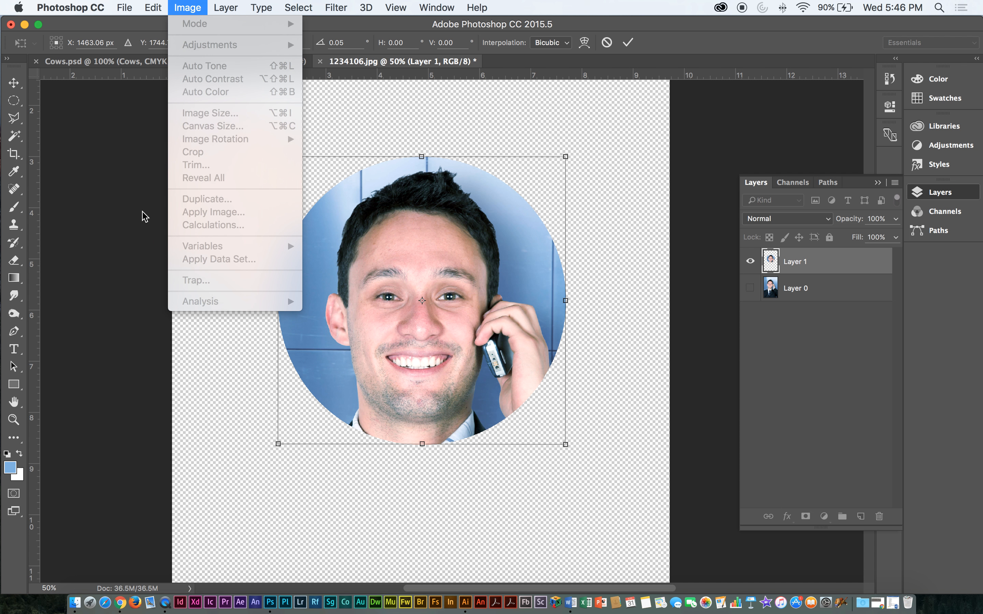
left_click(223, 343)
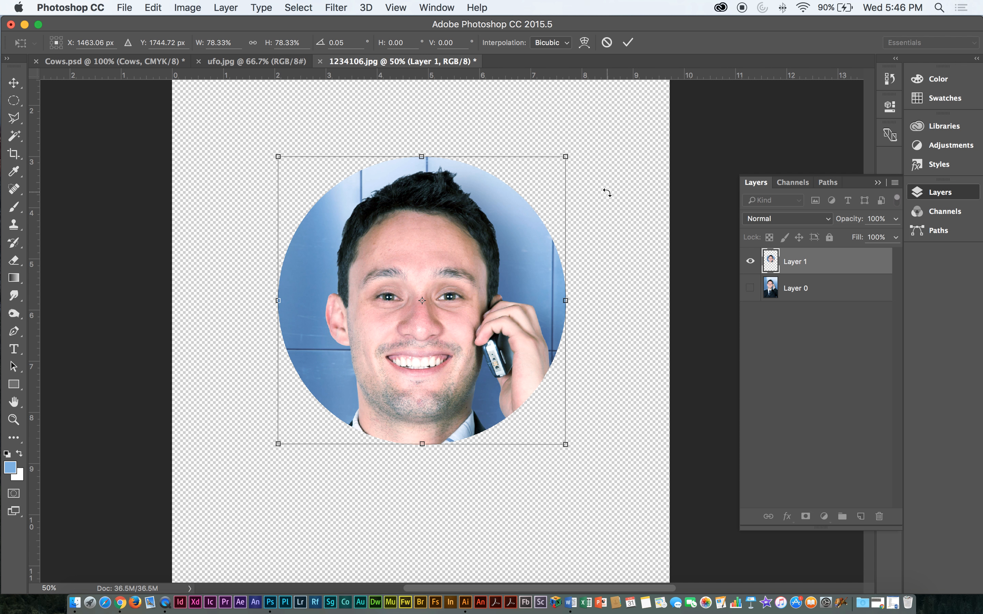
key("super+equal")
key("super+equal")
key("super+equal")
key("space")
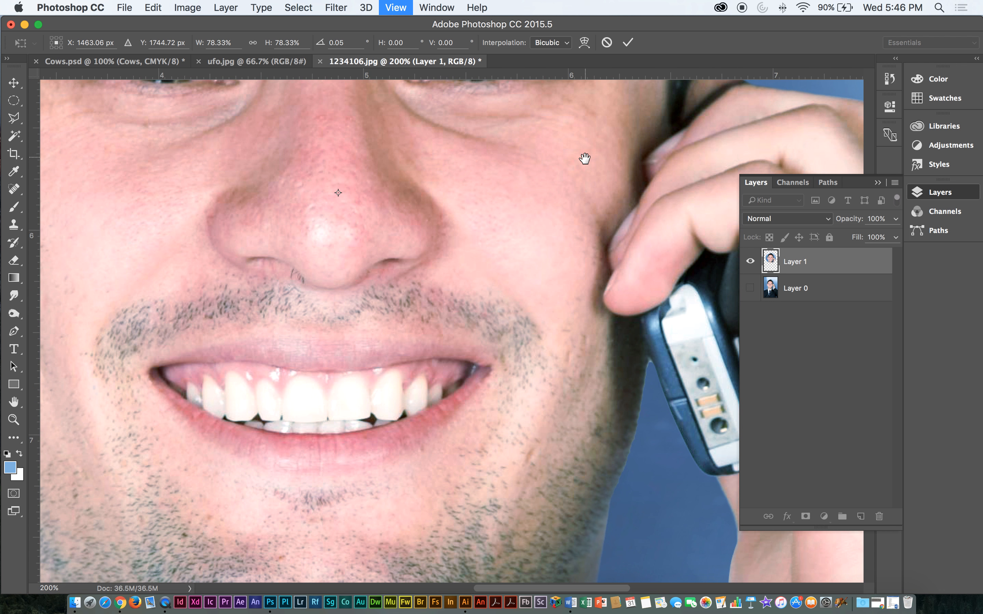
left_click_drag(584, 156, 467, 406)
left_click_drag(423, 147, 402, 152)
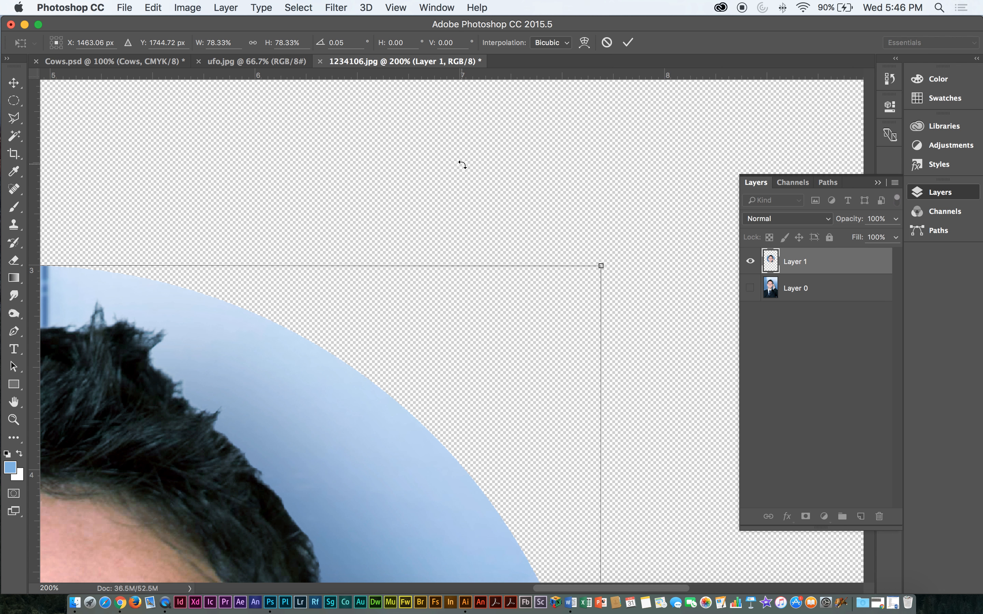
key("super+minus")
key("super+minus")
key("super+minus")
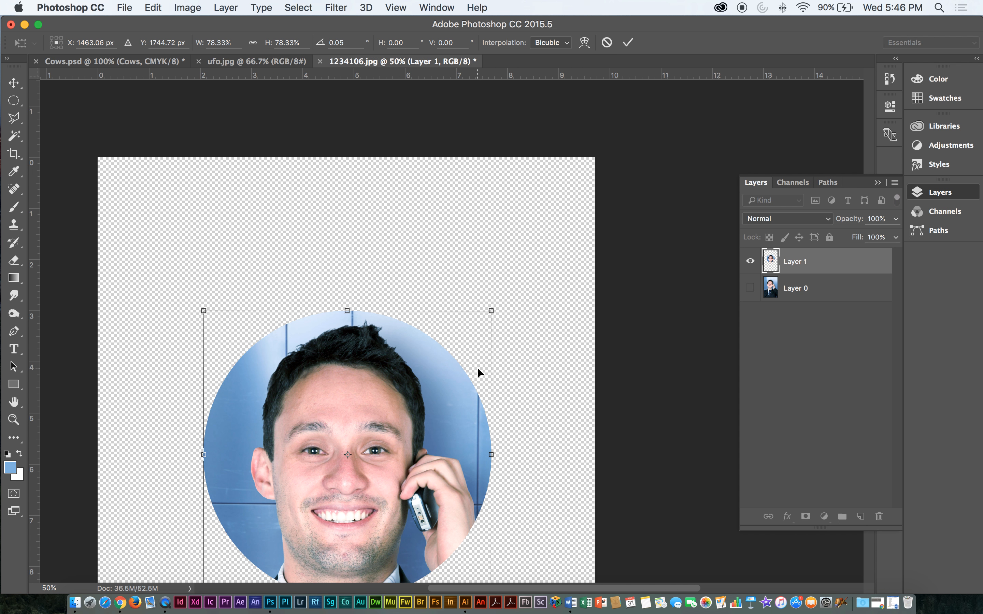
Examine the man's hairline at about 390% zoom and return to a view of the whole circle
left_click_drag(359, 364, 554, 420)
left_click_drag(418, 354, 362, 308)
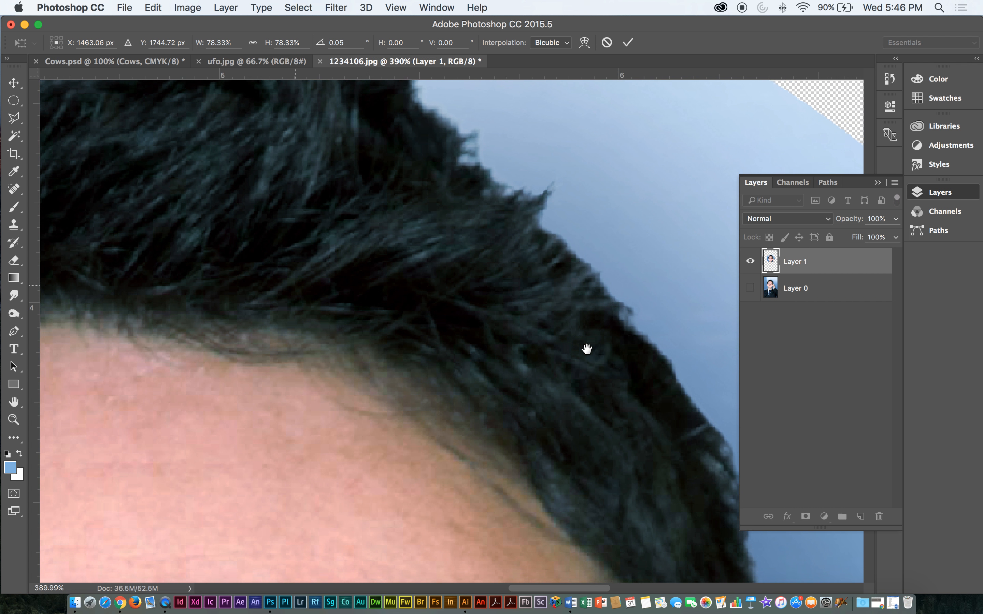
left_click_drag(574, 339, 524, 306)
left_click_drag(558, 363, 434, 209)
key("super+minus")
key("super+minus")
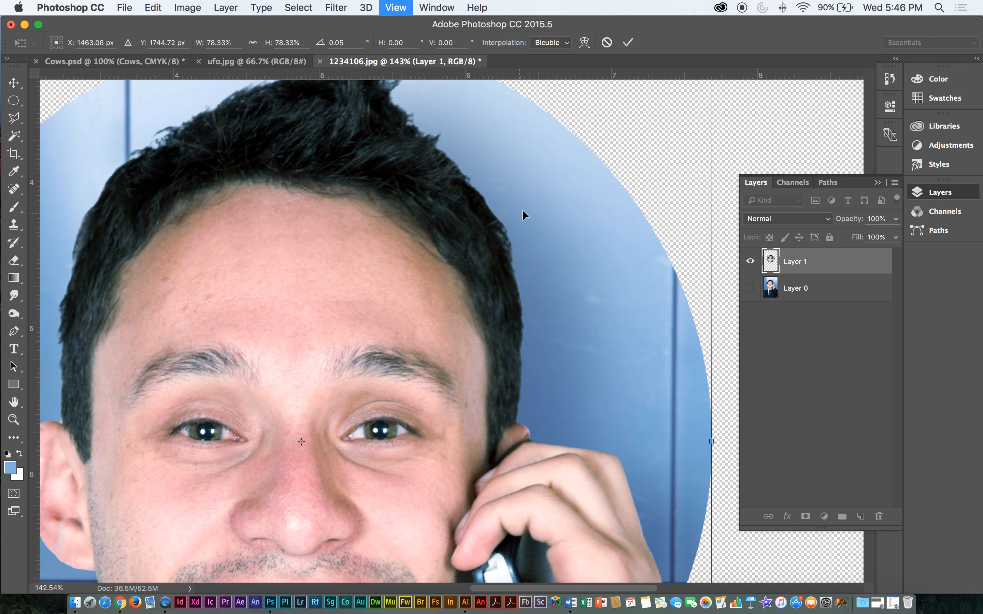
key("super+minus")
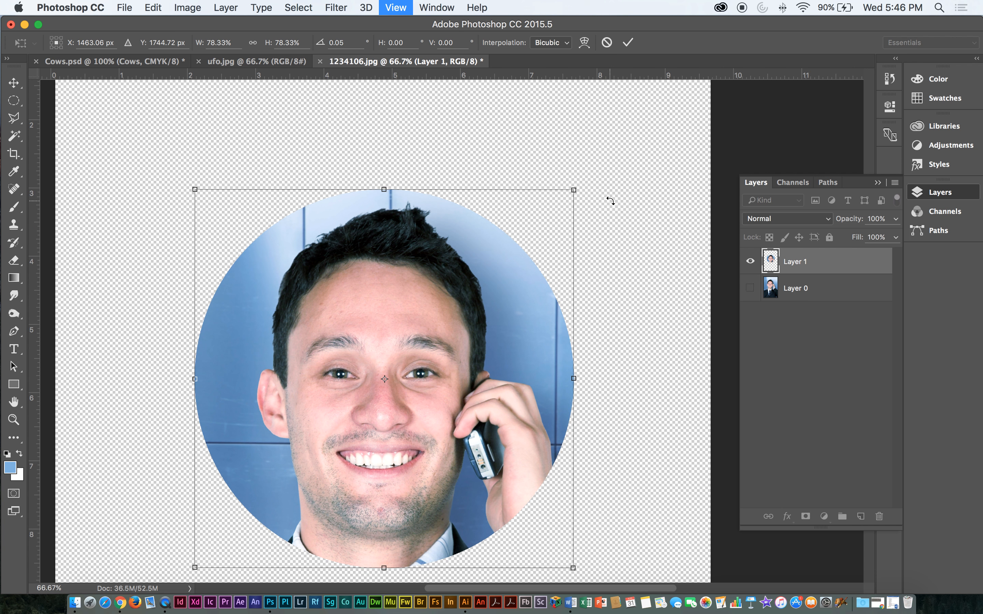
Enlarge the circular head proportionally to about 467.03% so the face covers the whole canvas
left_click_drag(545, 224, 729, 39)
key("super+minus")
key("super+minus")
key("super+minus")
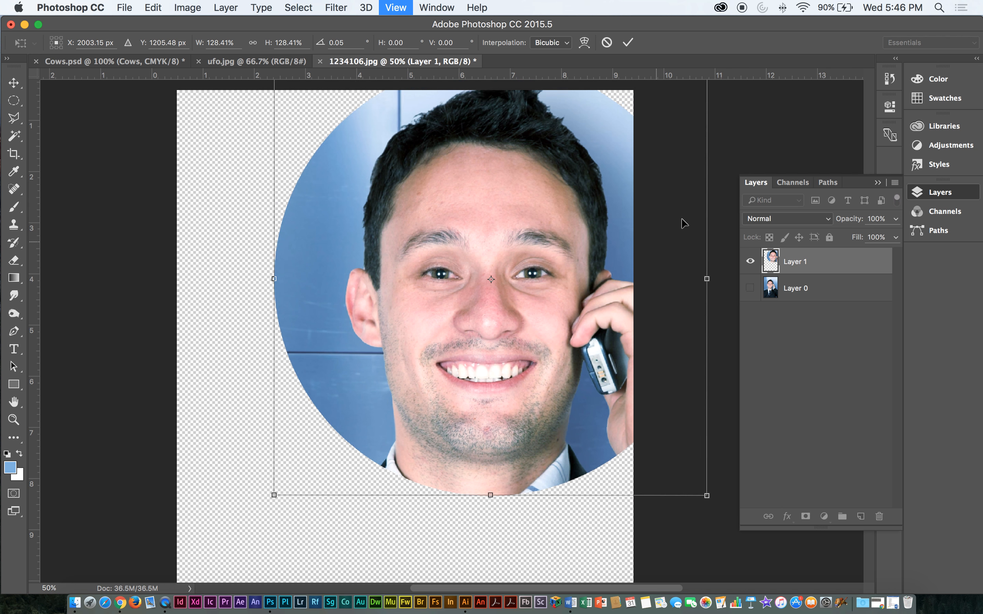
left_click_drag(558, 194, 889, 130)
left_click_drag(406, 358, 75, 484)
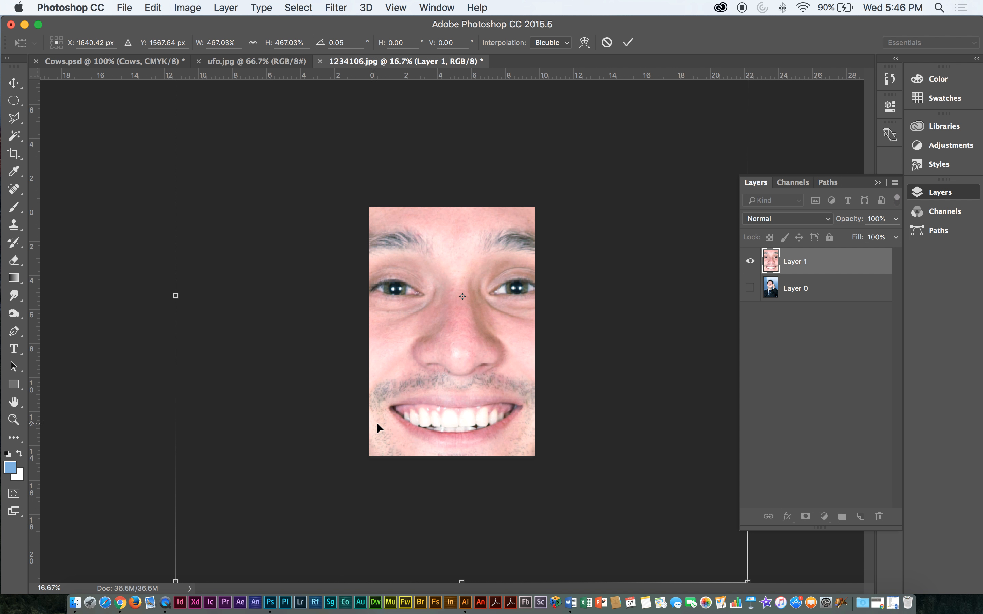
key("super+equal")
key("super+equal")
key("super+equal")
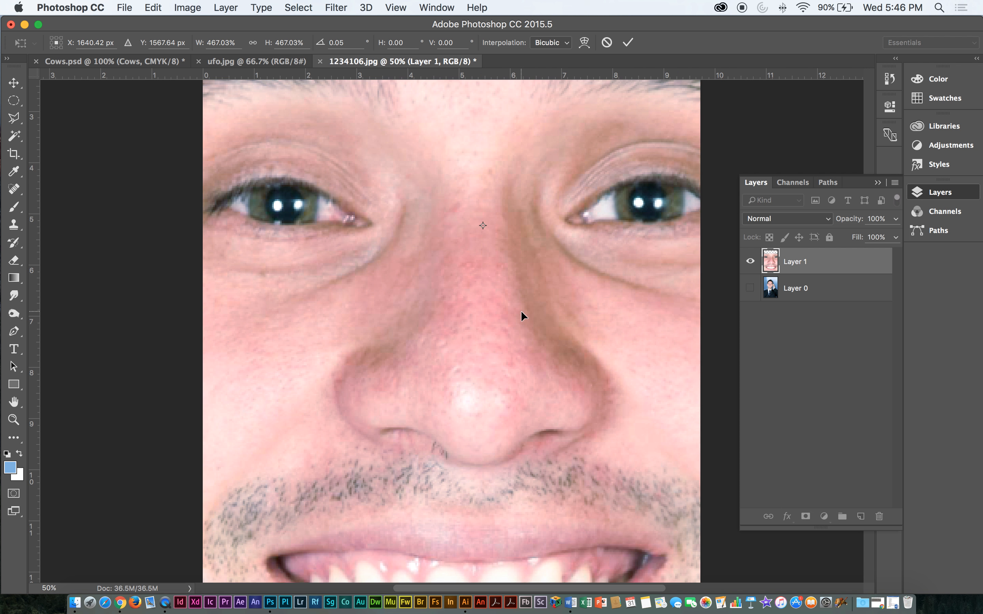
Move the enlarged head sideways until the left edge of its circle lies inside the canvas
key("super+equal")
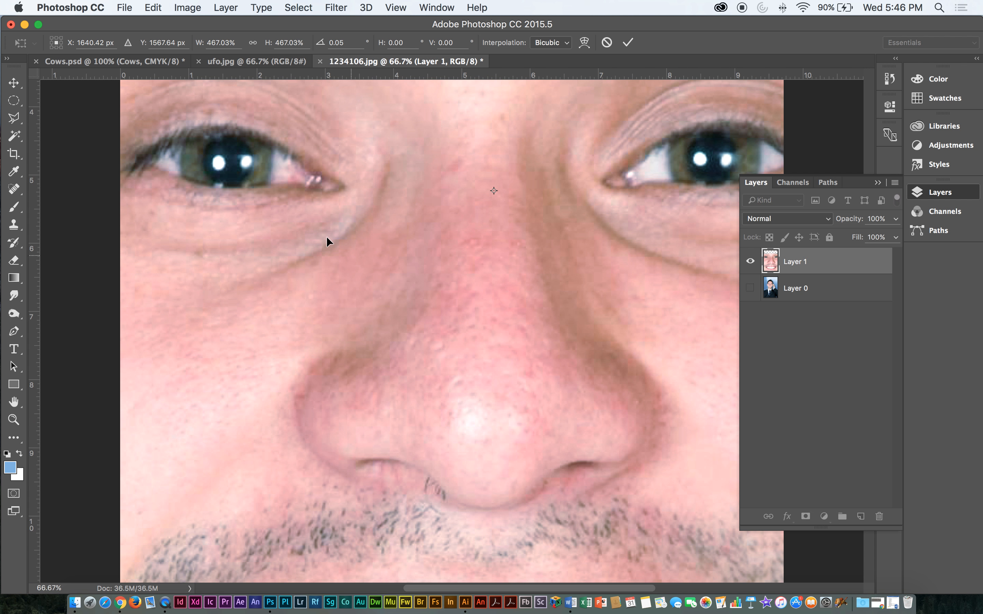
left_click_drag(328, 319, 500, 304)
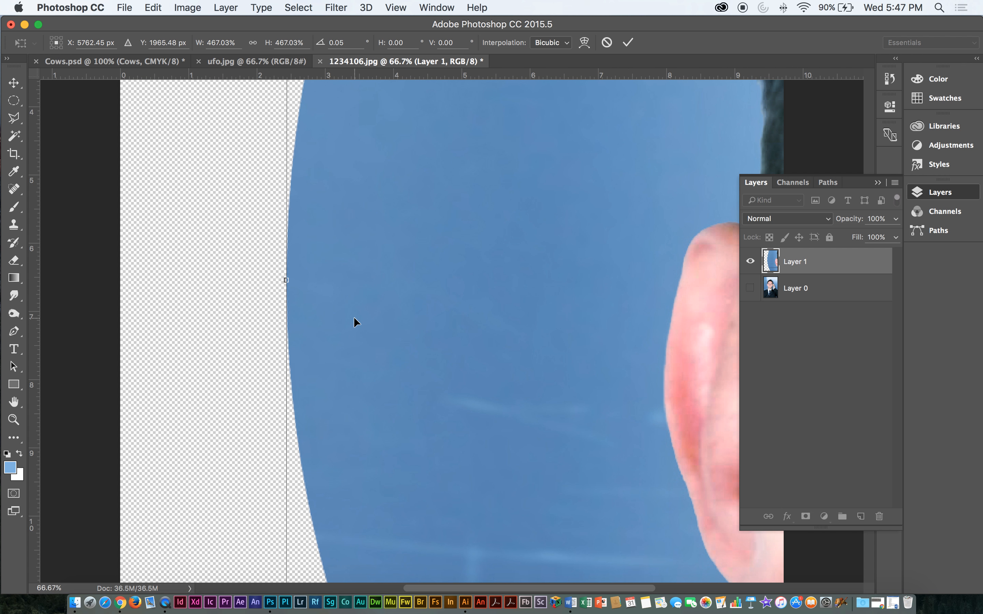
key("super+plus")
key("super+plus")
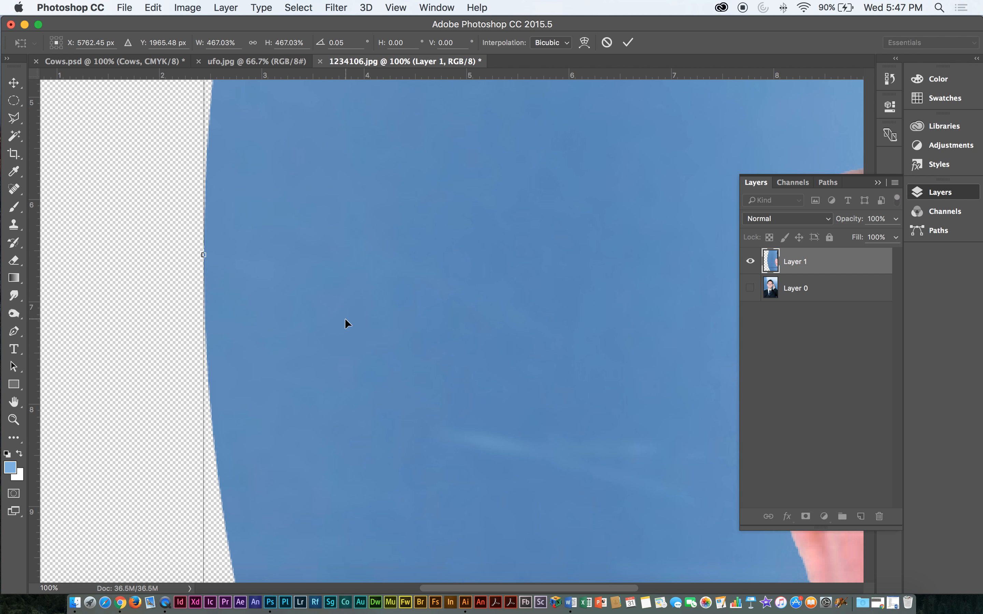
Move the circle further down so its upper-left curve crosses the canvas, and inspect that edge at 100% zoom
key("super+minus")
key("super+minus")
key("super+minus")
key("super+minus")
key("super+minus")
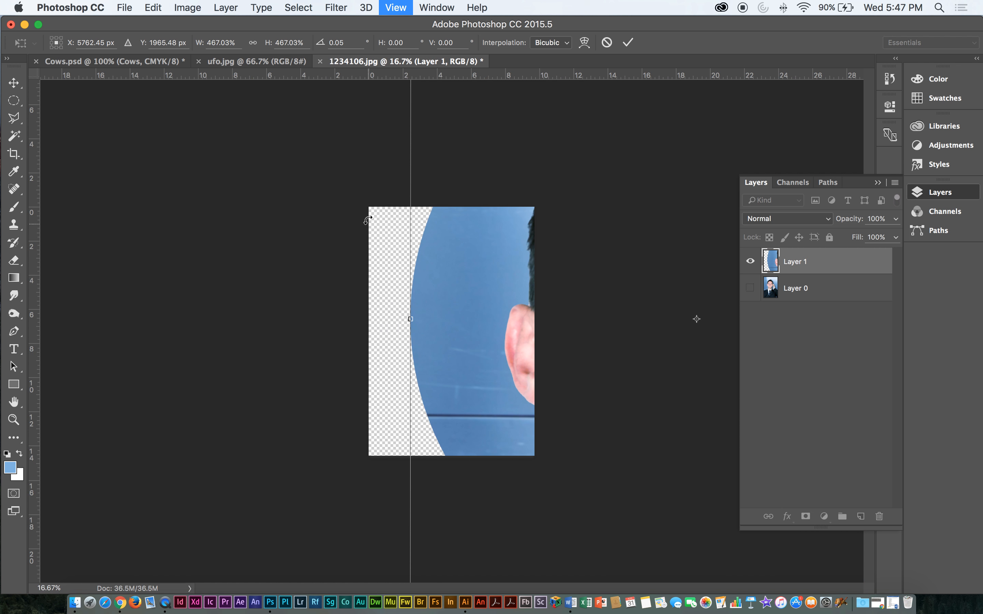
key("super+minus")
left_click_drag(441, 164, 450, 256)
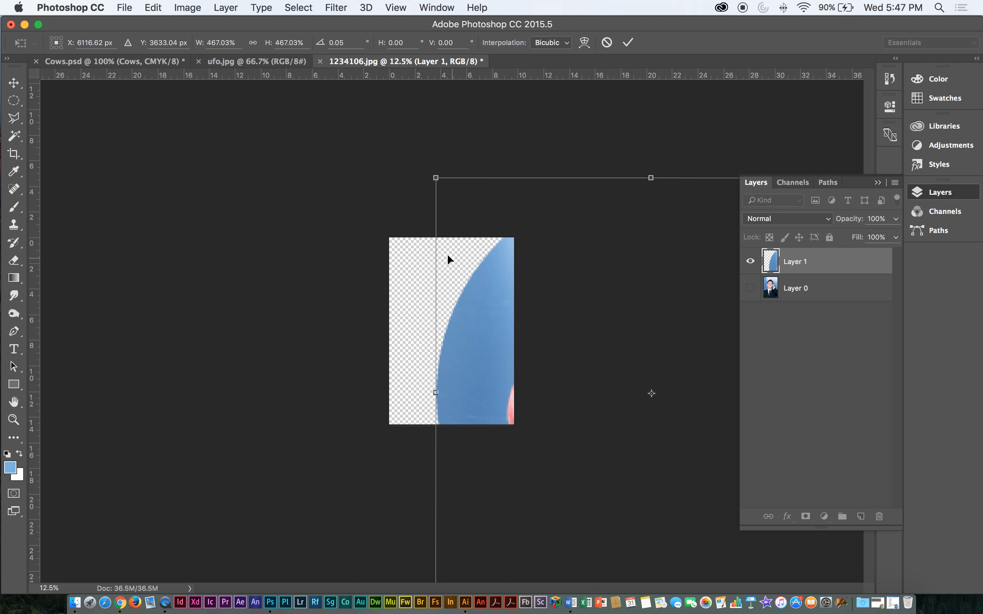
key("super+plus")
key("super+plus")
key("super+plus")
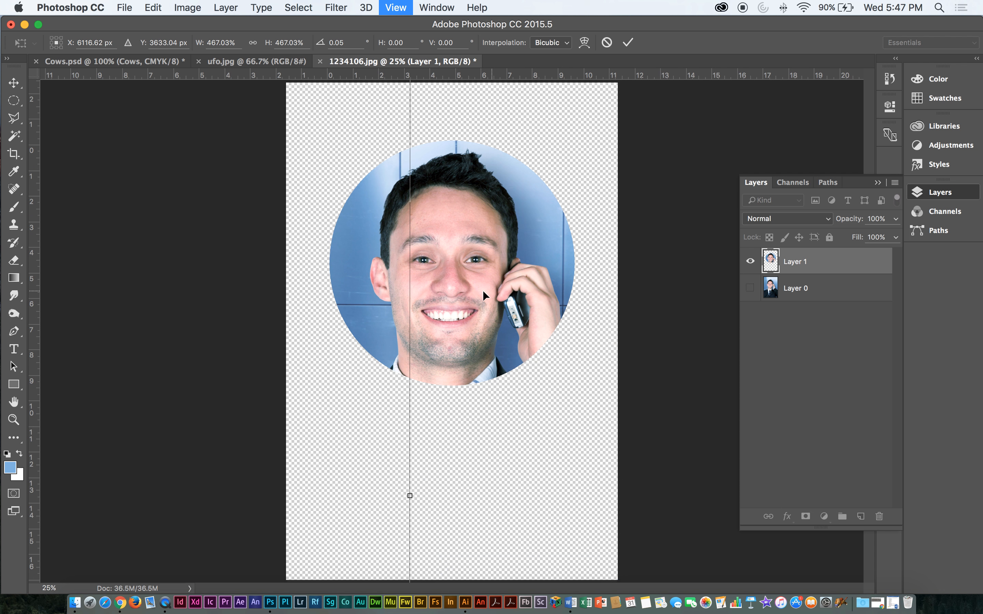
key("super+plus")
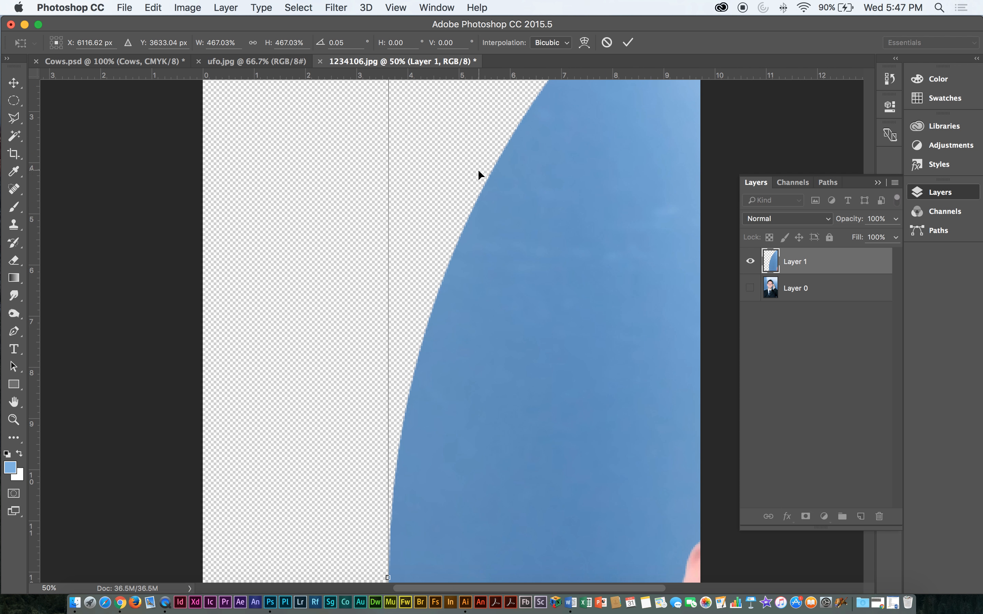
key("super+plus")
key("super+plus")
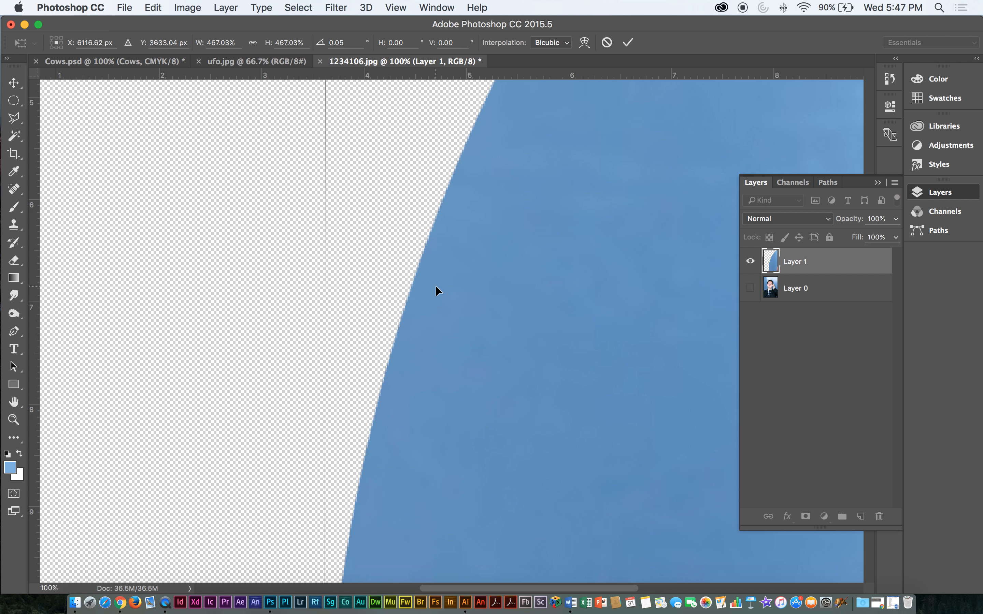
Enlarge the circular head proportionally to about 676.33% and reposition it so its upper-left curve stays on the canvas
key("super+minus")
key("super+minus")
key("super+minus")
key("super+minus")
key("super+minus")
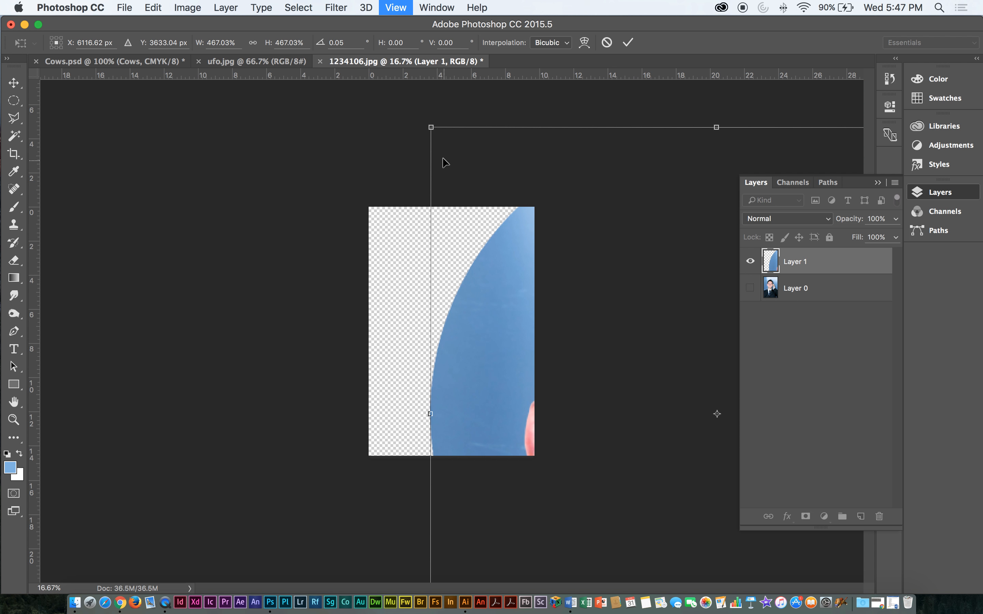
left_click_drag(430, 129, 287, 67)
left_click_drag(456, 446, 494, 326)
left_click_drag(408, 160, 284, 98)
left_click_drag(453, 288, 498, 335)
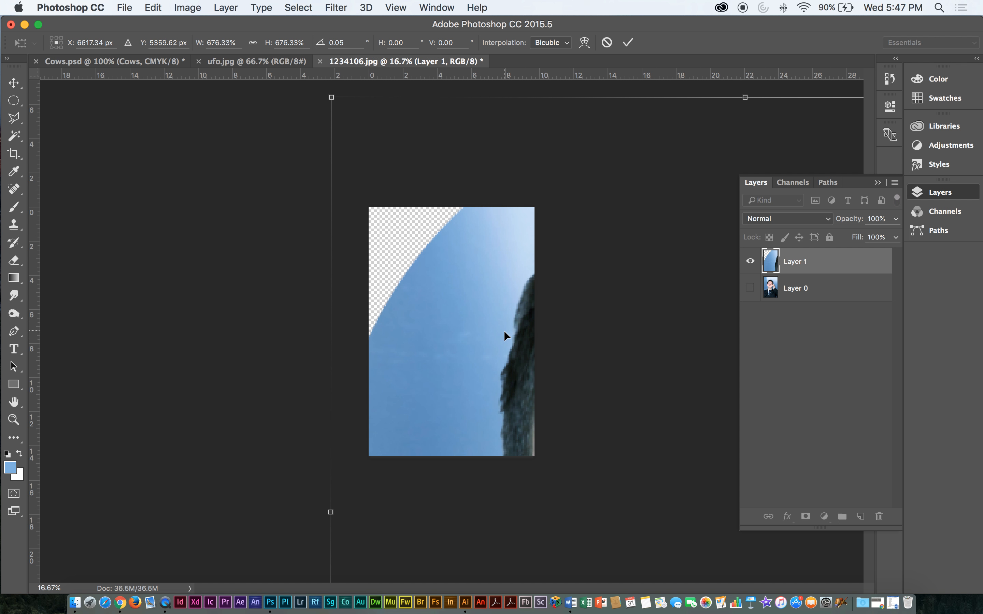
Inspect the enlarged circle's edge, apply the transform, and undo it
key("super+equal")
key("super+equal")
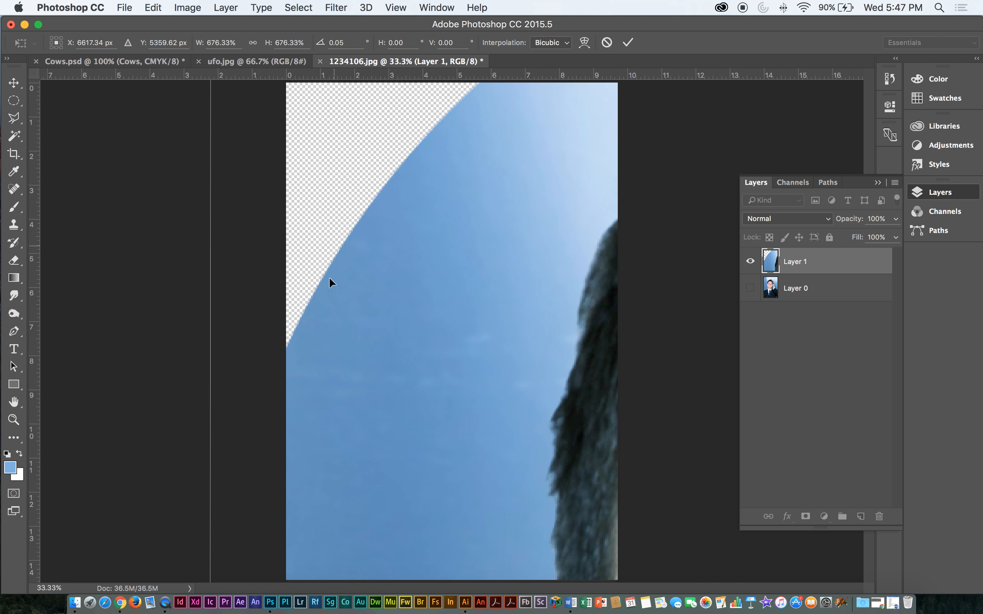
key("super+minus")
key("super+minus")
key("super+minus")
key("super+minus")
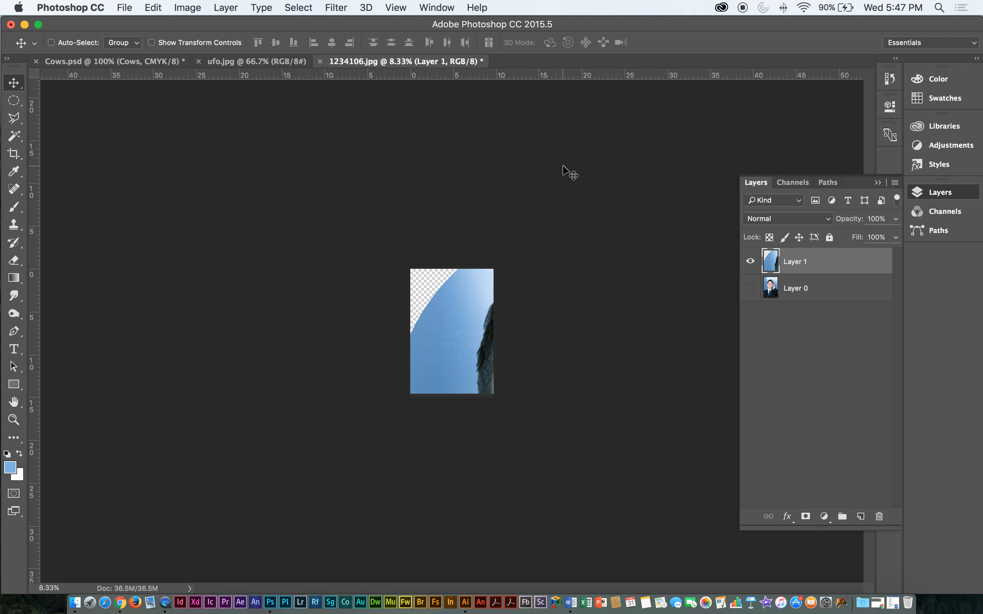
key("super+z")
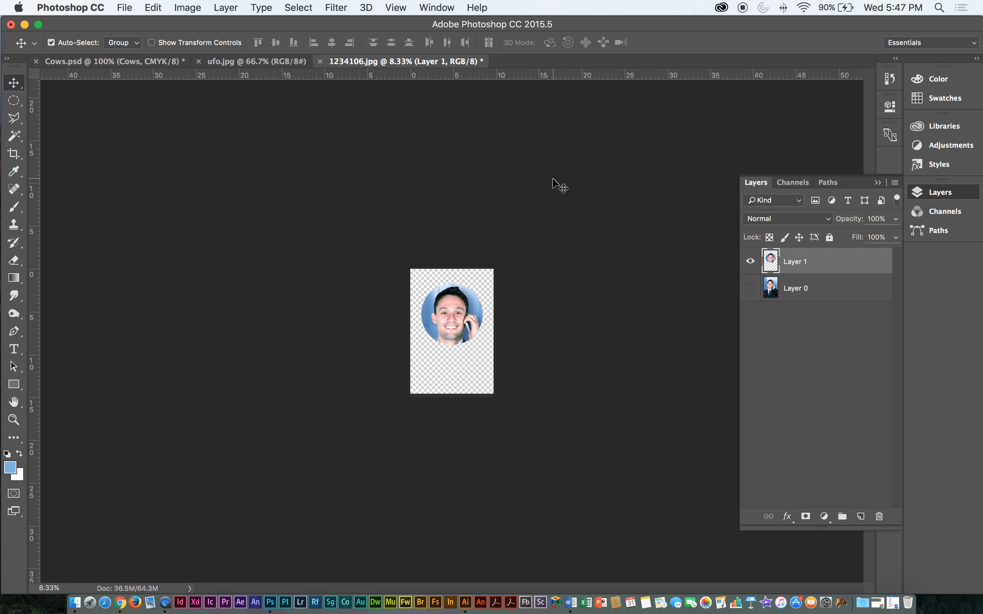
Trim the canvas of 1234106.jpg to the bounds of the circular head
key("super+equal")
key("super+equal")
key("super+equal")
key("super+equal")
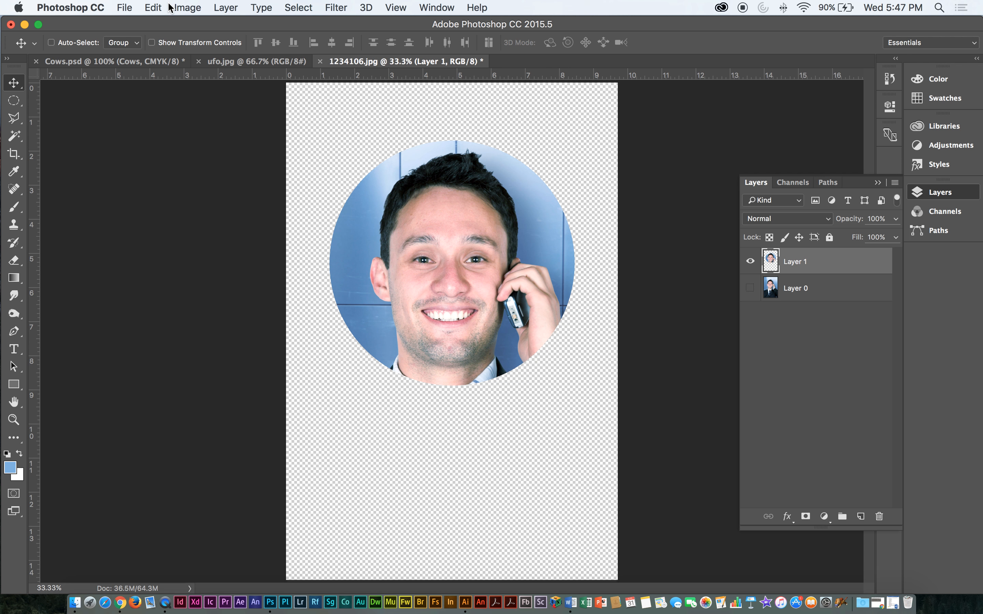
left_click(182, 7)
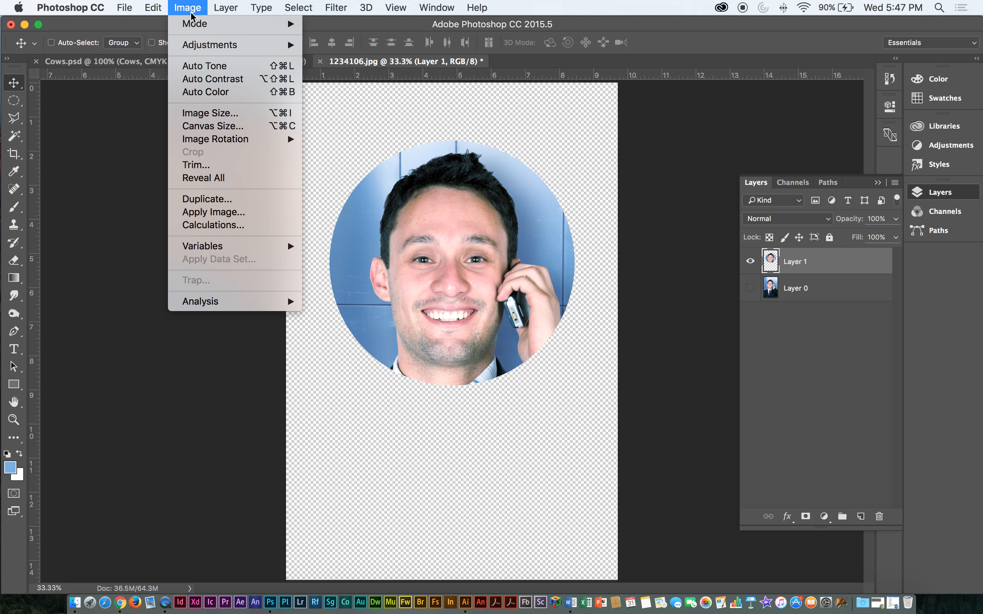
left_click(199, 165)
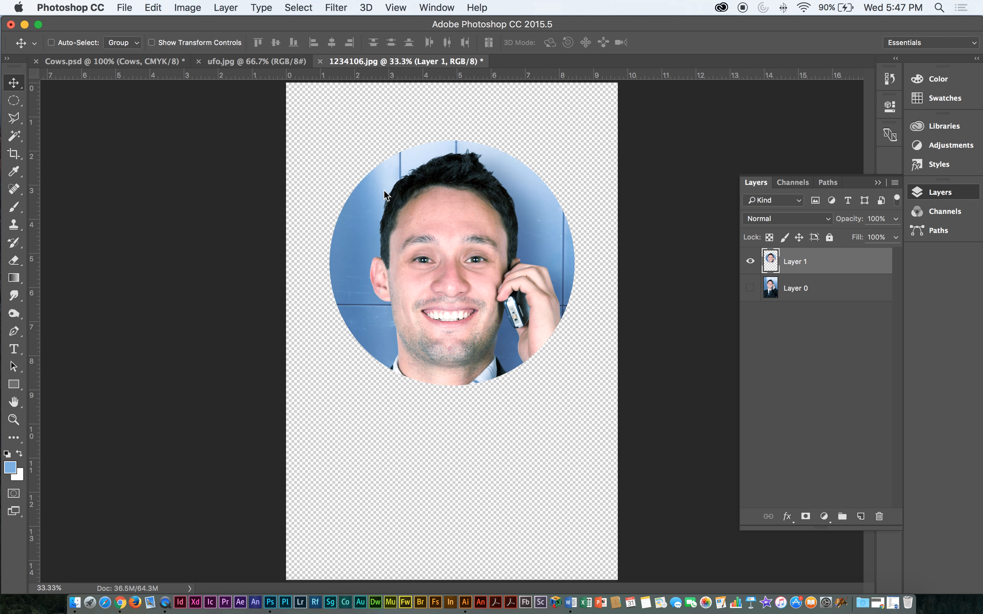
left_click(553, 239)
key("v")
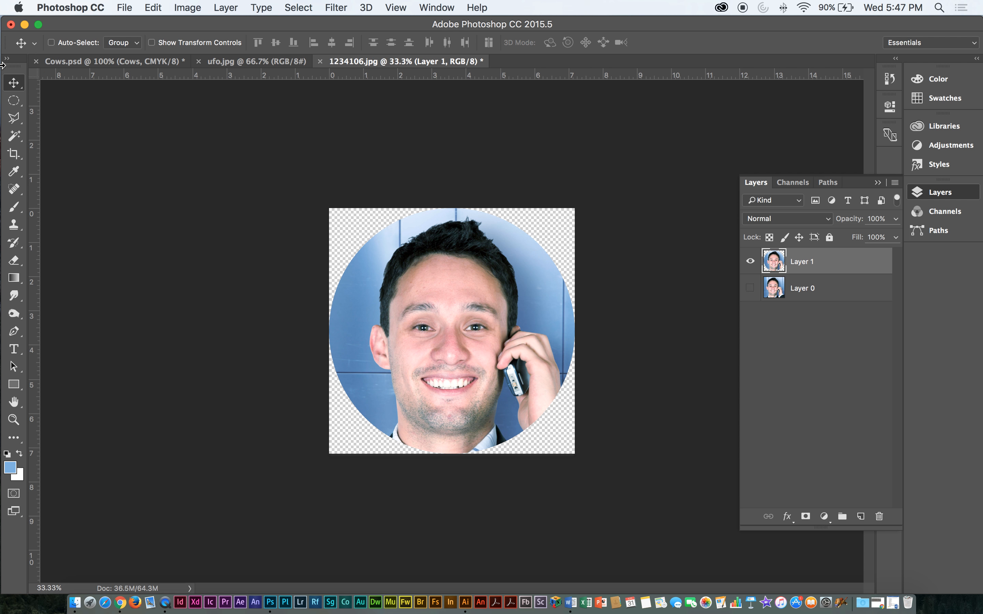
In Image Size, set the document width to 9.883 inches with proportions linked and Resample off
left_click(175, 6)
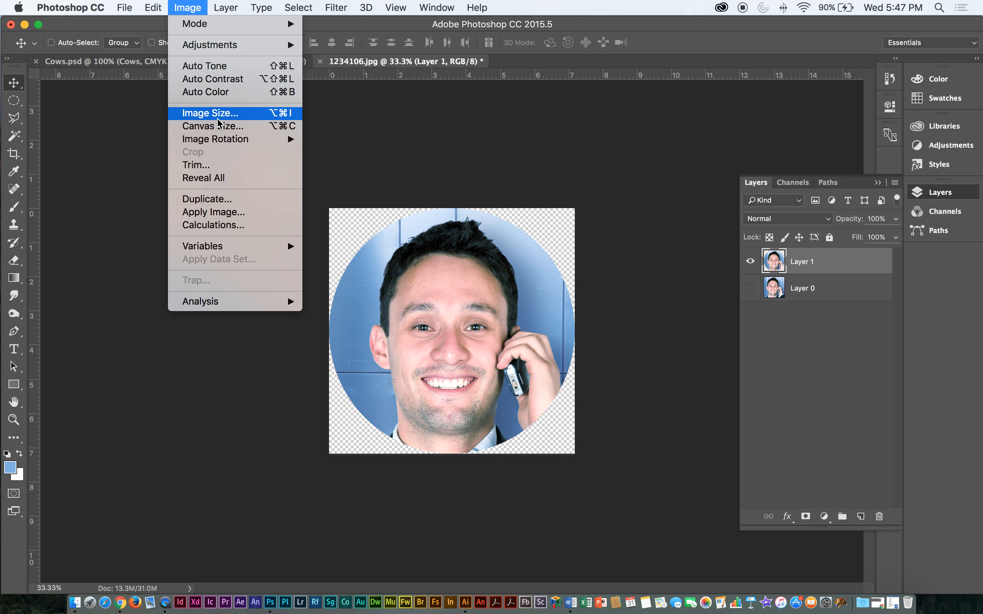
left_click(226, 117)
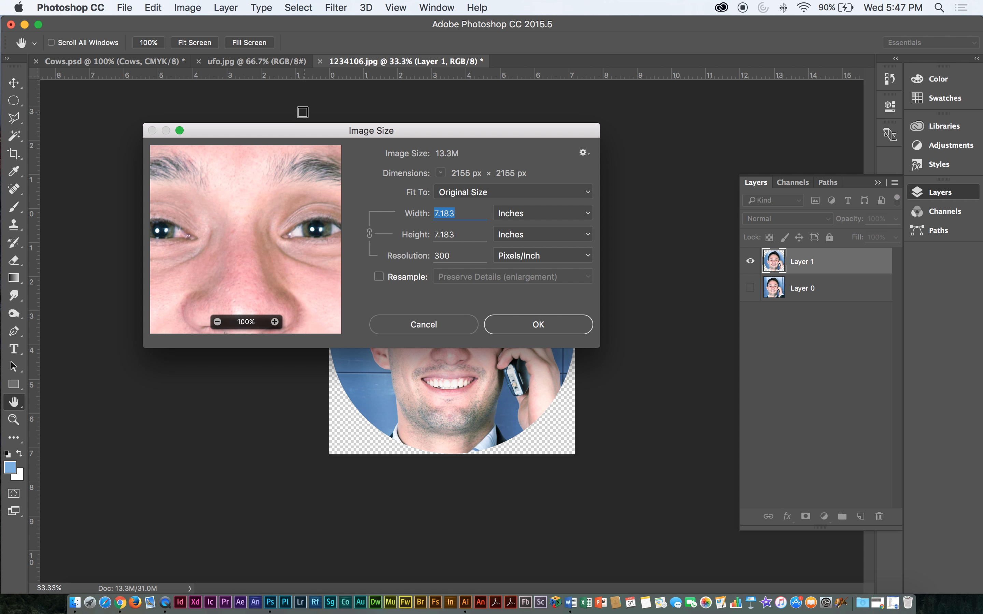
left_click_drag(422, 140, 400, 191)
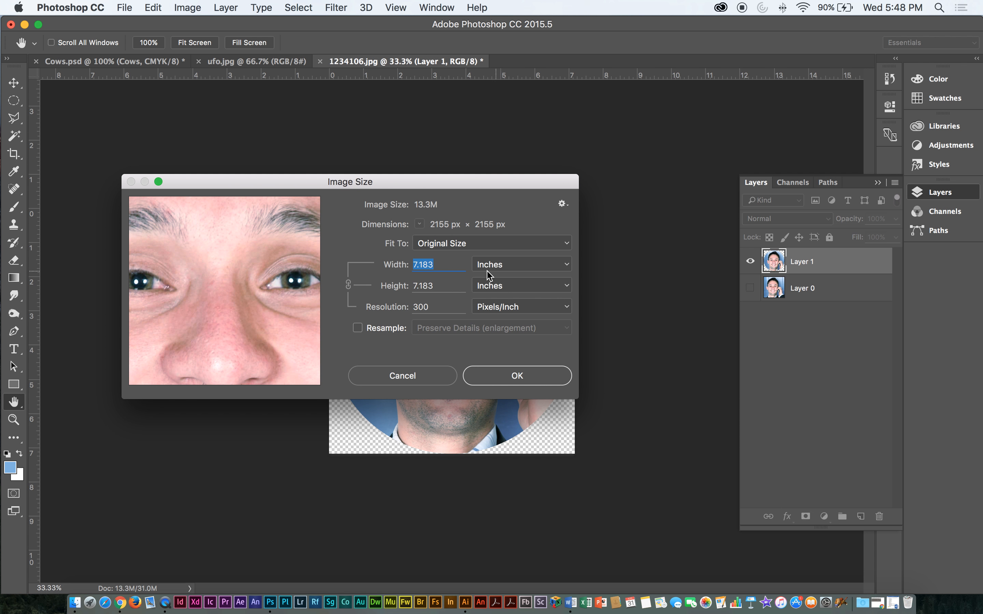
left_click(423, 263)
double_click(436, 263)
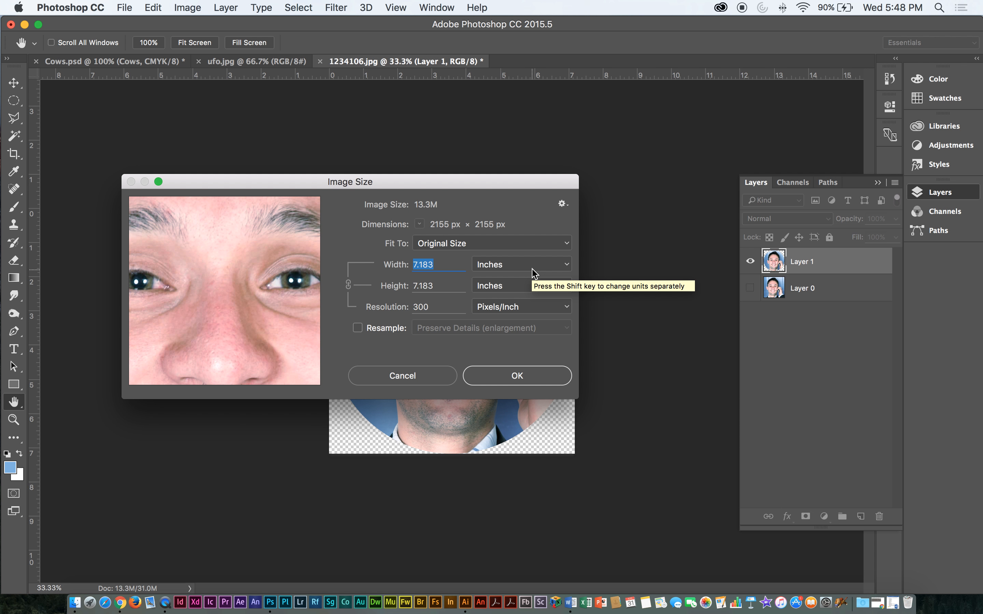
key("Up")
key("Up")
key("Up")
key("Up")
key("Up")
key("Up")
key("Up")
key("Up")
key("Up")
key("Up")
key("Up")
key("Up")
key("Up")
key("Up")
key("Up")
key("Up")
key("Up")
key("Up")
key("Up")
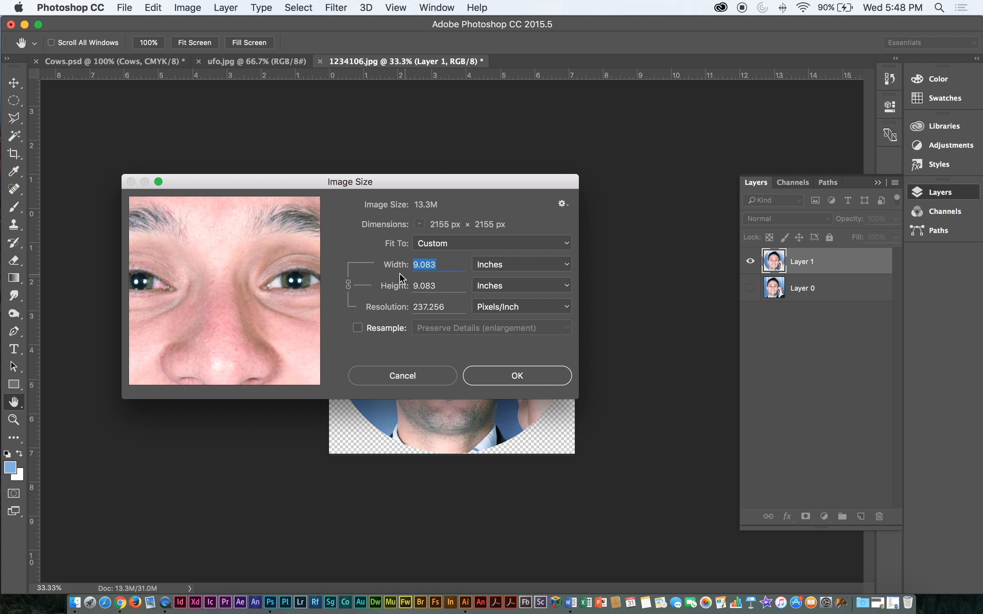
key("Up")
key("Up")
key("Up")
key("Up")
key("Up")
key("Up")
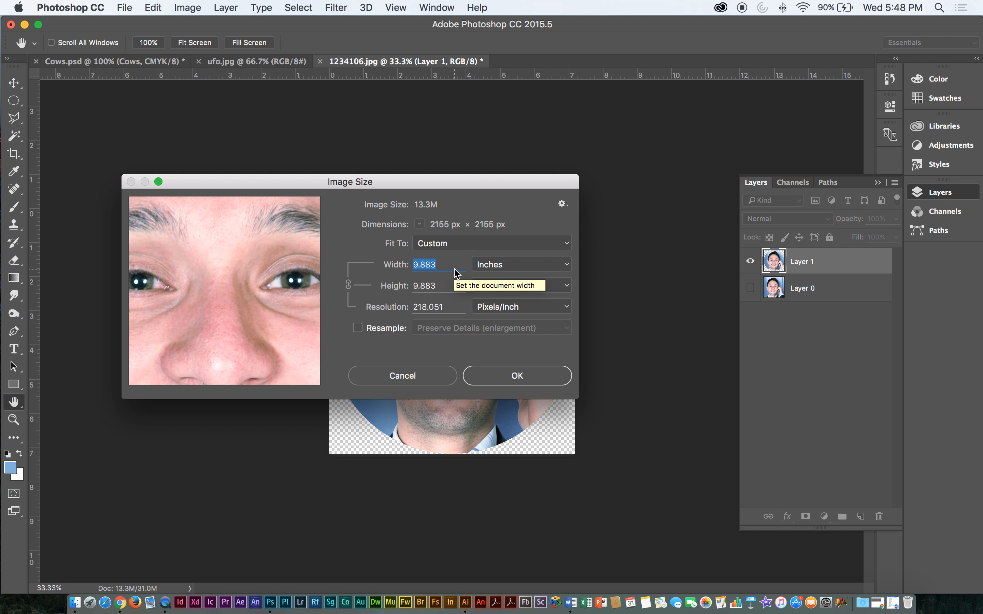
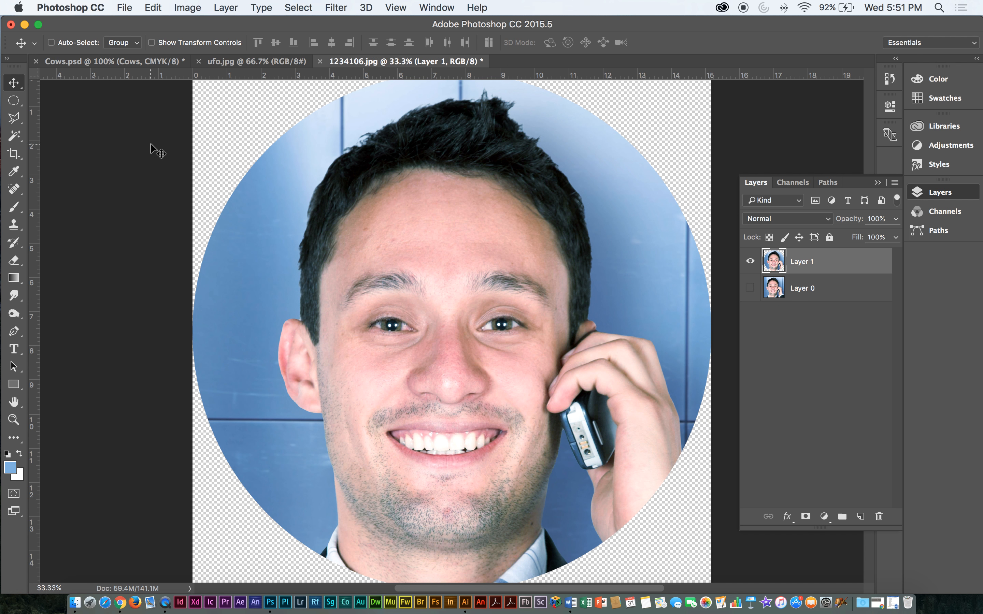
left_click(194, 4)
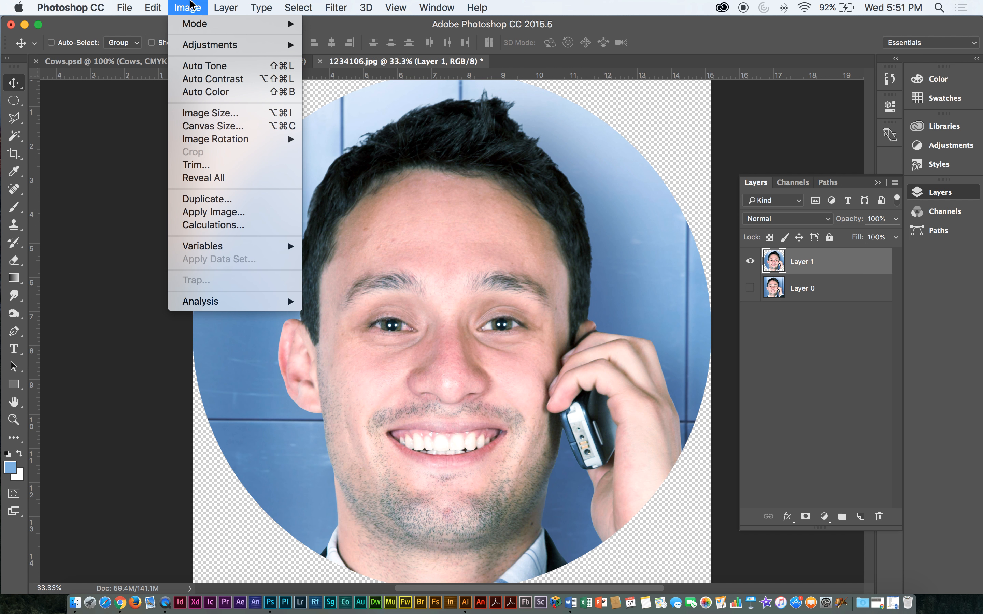
left_click(125, 148)
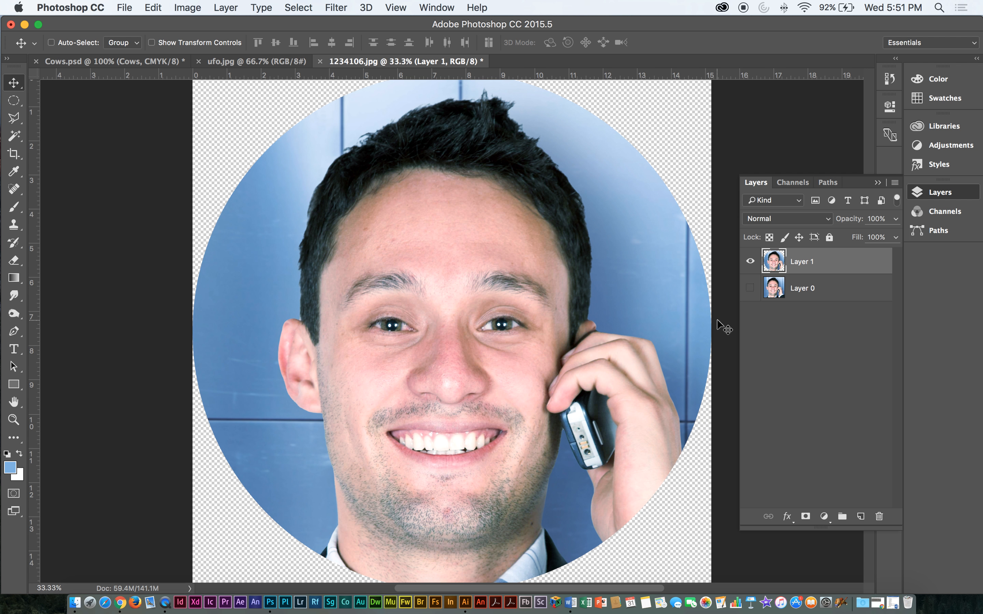
Switch to Word, review the itinerary's shortcut list and the 6:45-7:10 Photoshop Concepts topics, and return to Photoshop
left_click(893, 602)
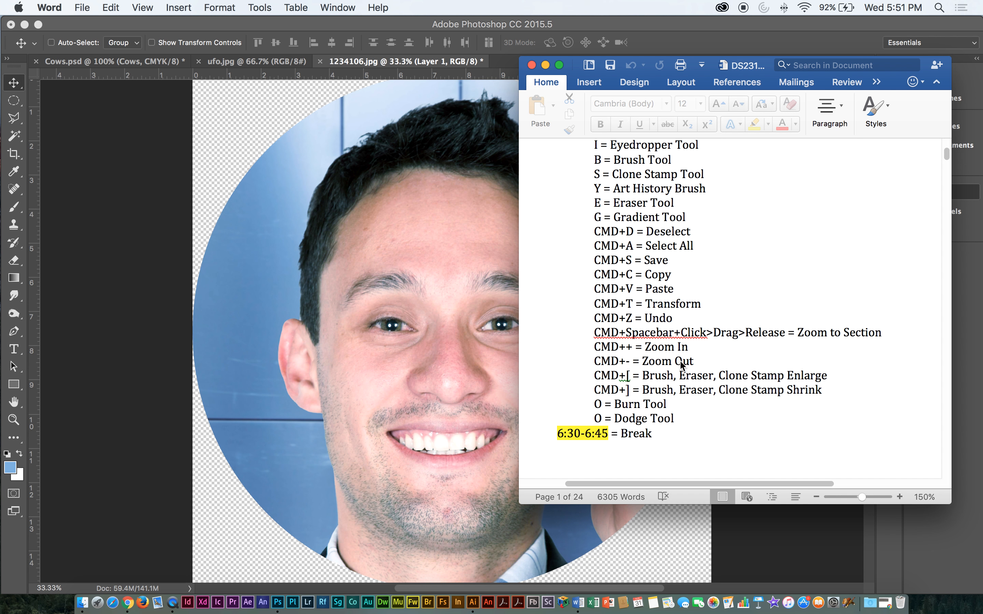
scroll(684, 360, "down", 1)
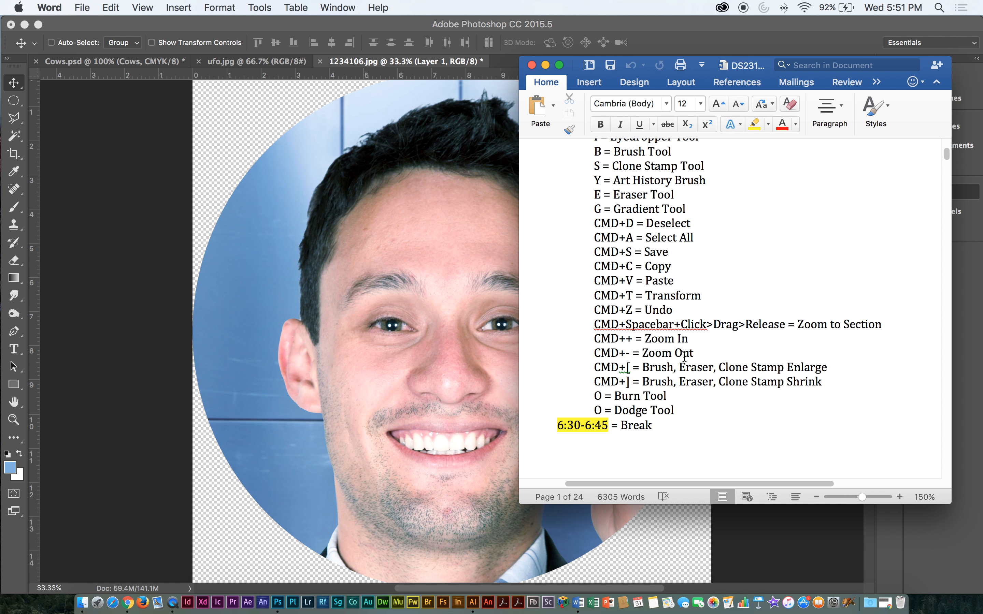
scroll(684, 357, "up", 3)
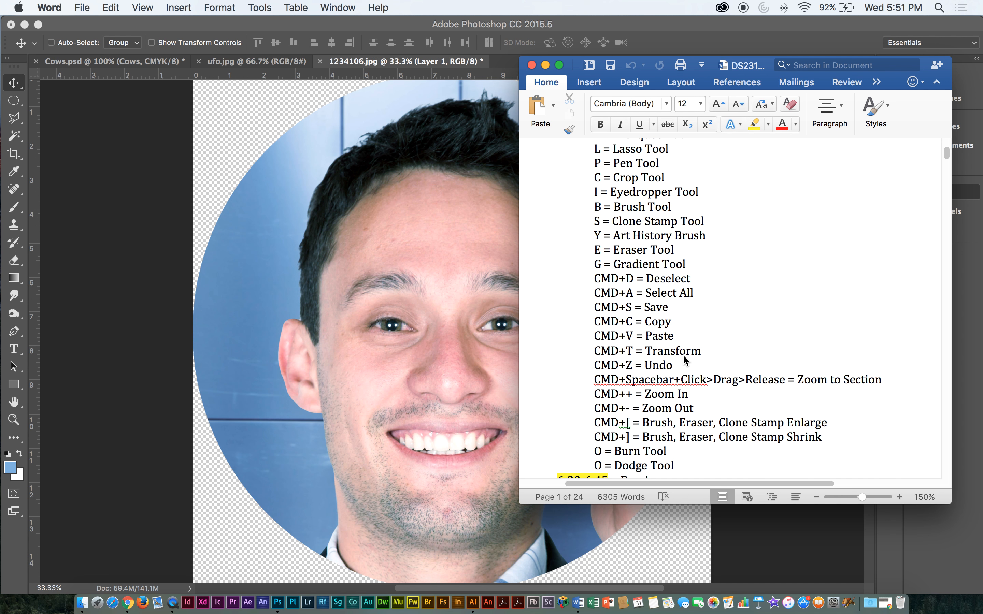
scroll(685, 360, "up", 2)
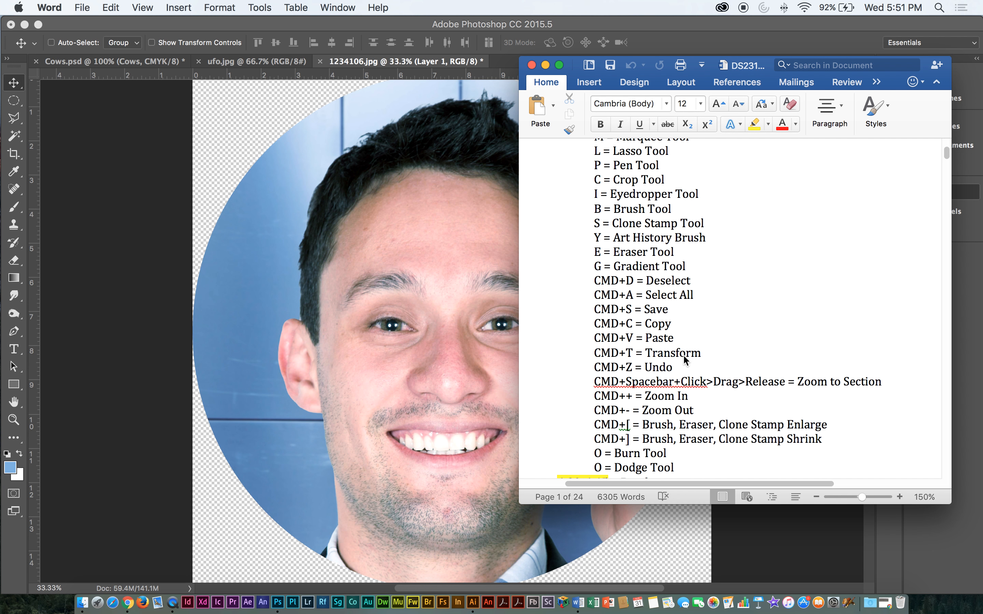
scroll(684, 357, "down", 8)
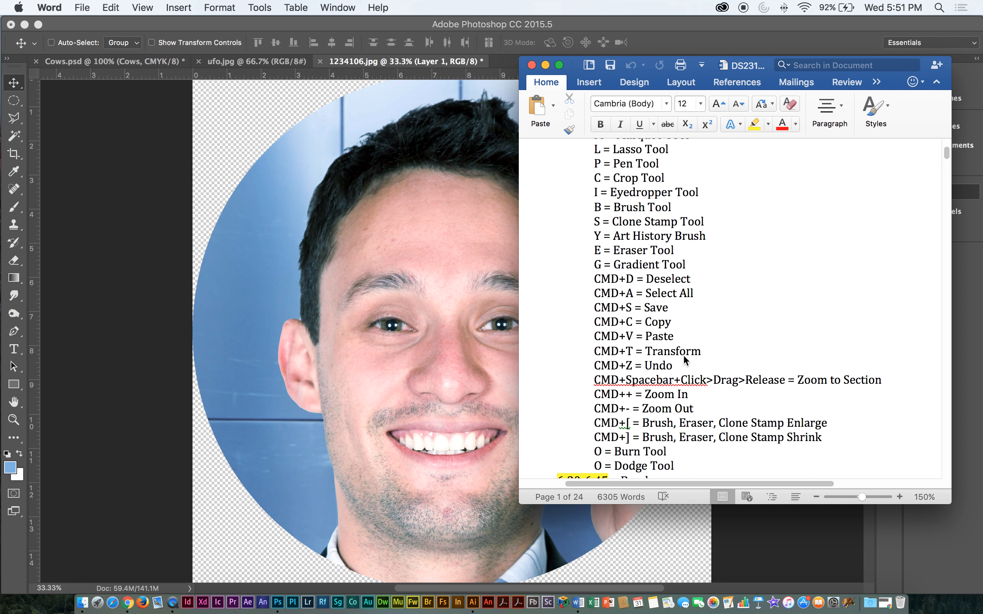
scroll(687, 357, "down", 6)
scroll(691, 360, "down", 2)
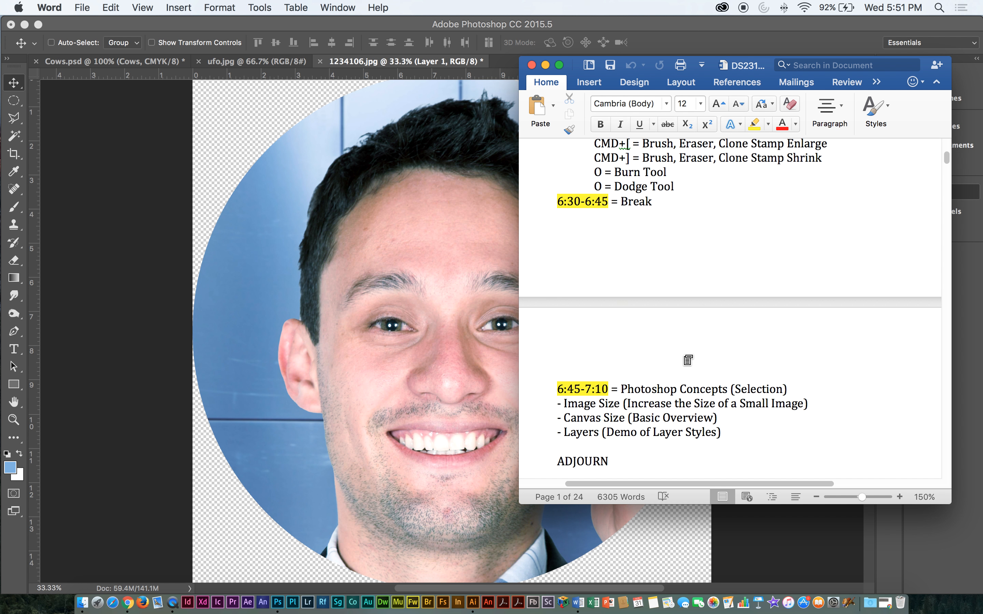
scroll(690, 360, "up", 5)
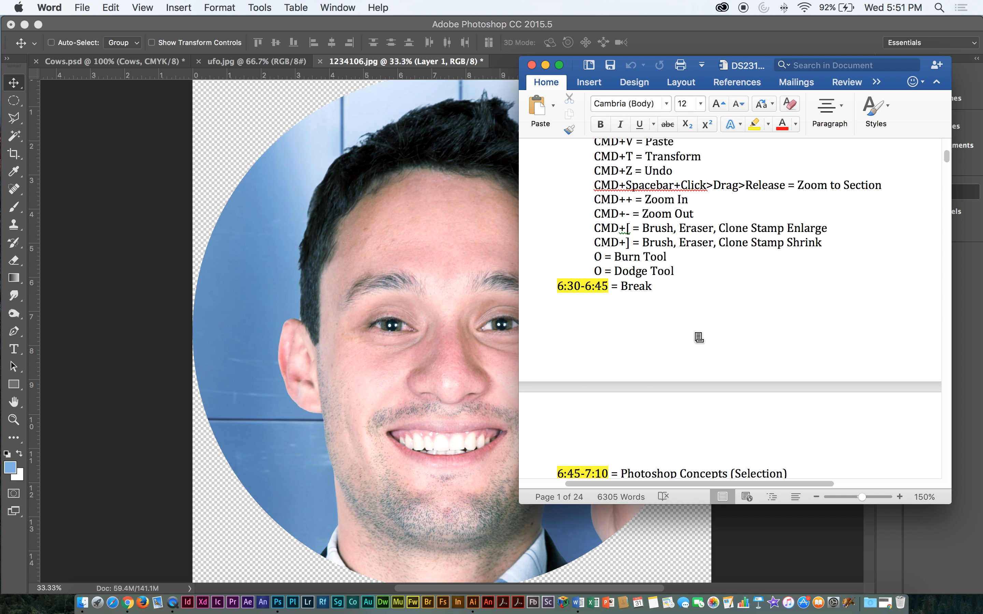
left_click(545, 64)
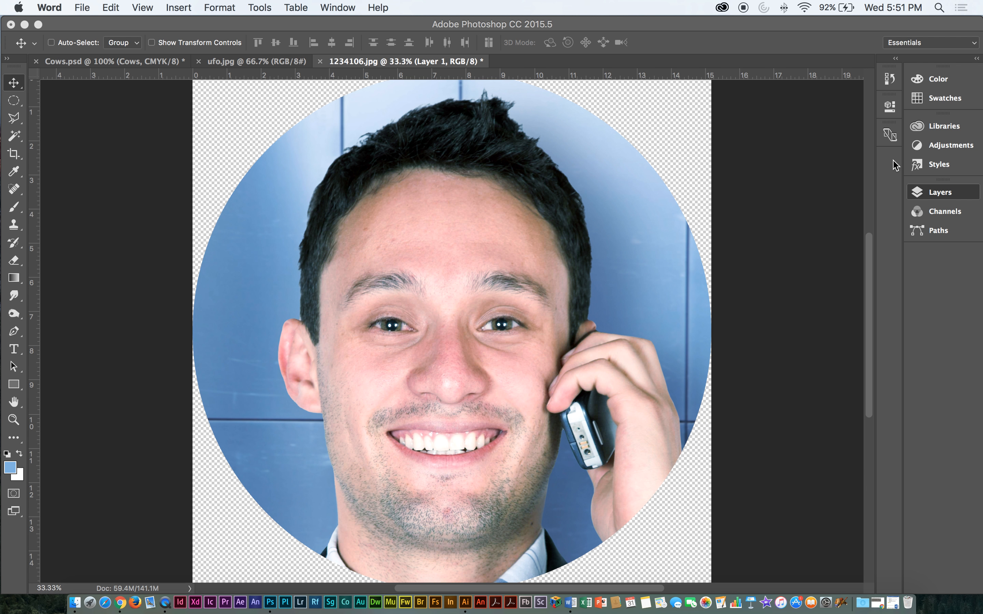
left_click(887, 75)
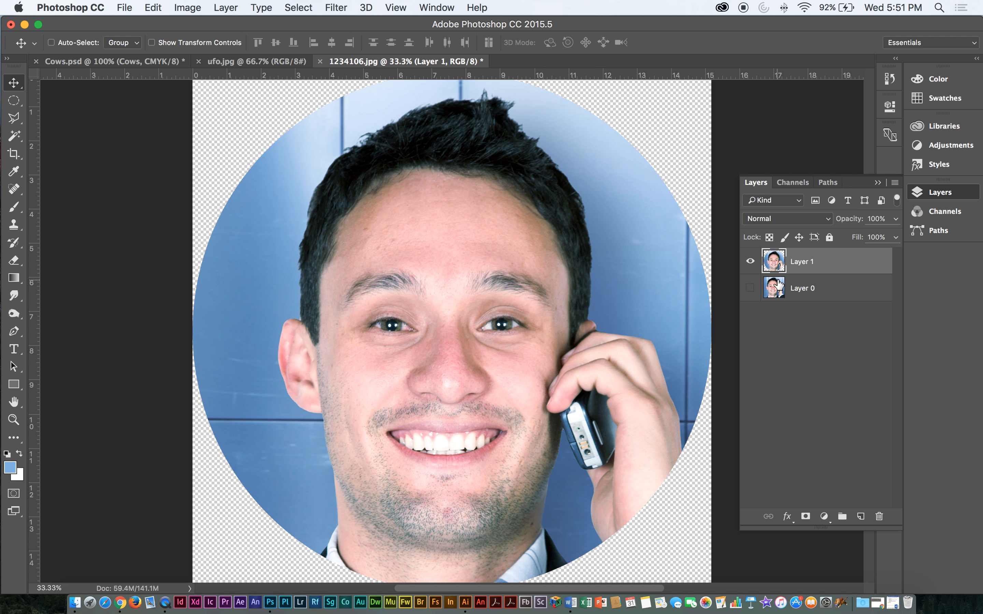
Show Layer 0, hide the circular head on Layer 1, and delete Layer 1
left_click(778, 288)
left_click(750, 288)
left_click(750, 262)
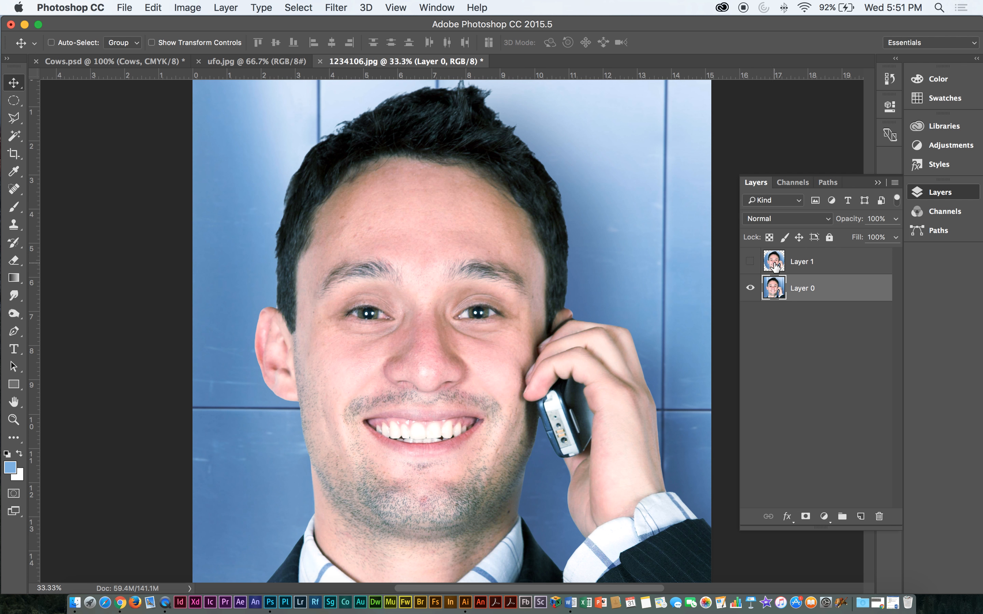
left_click(780, 263)
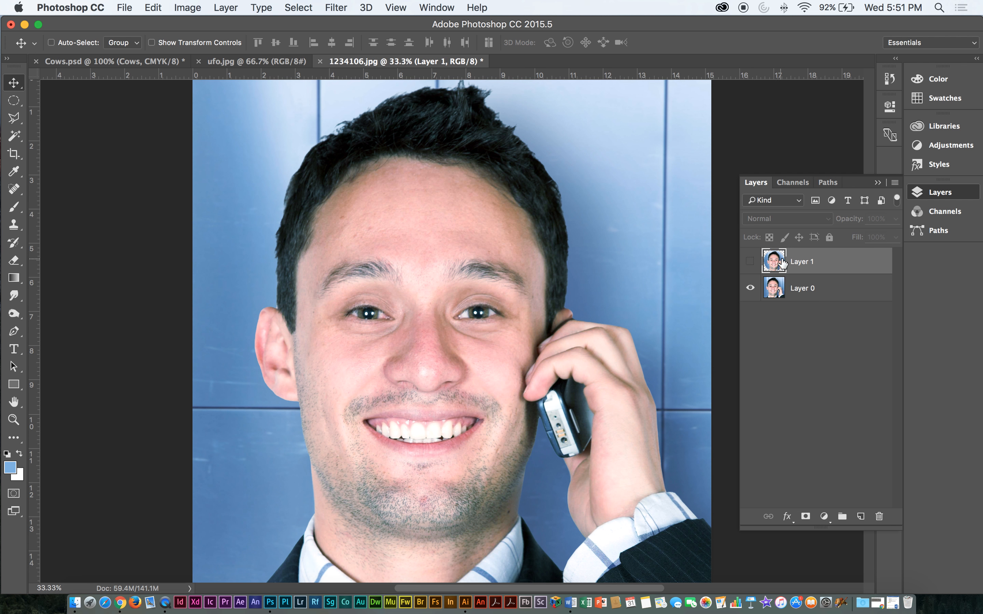
left_click(879, 516)
left_click(603, 226)
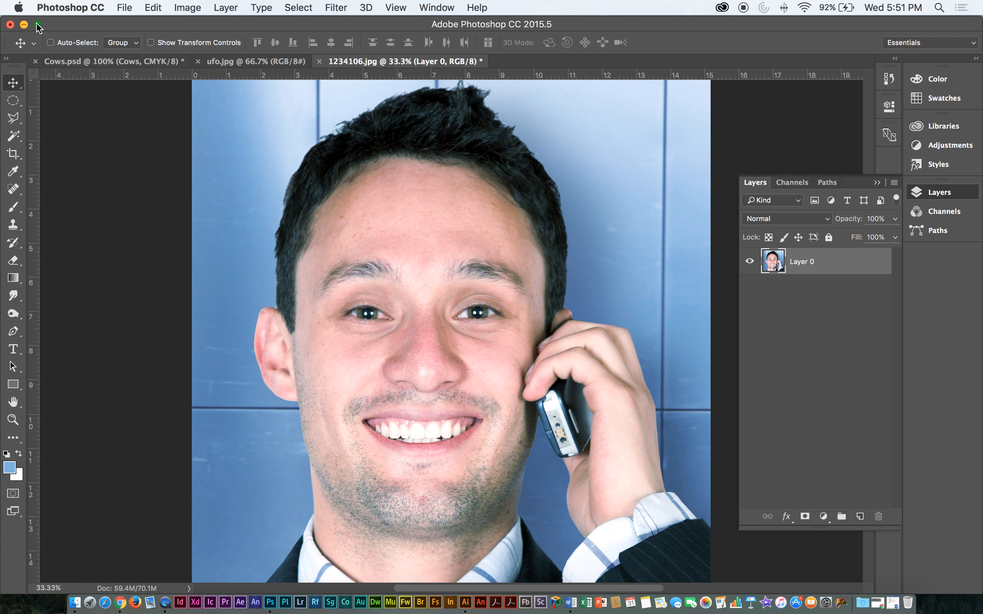
Activate the Burn tool for retouching the portrait on Layer 0
key("super+equal")
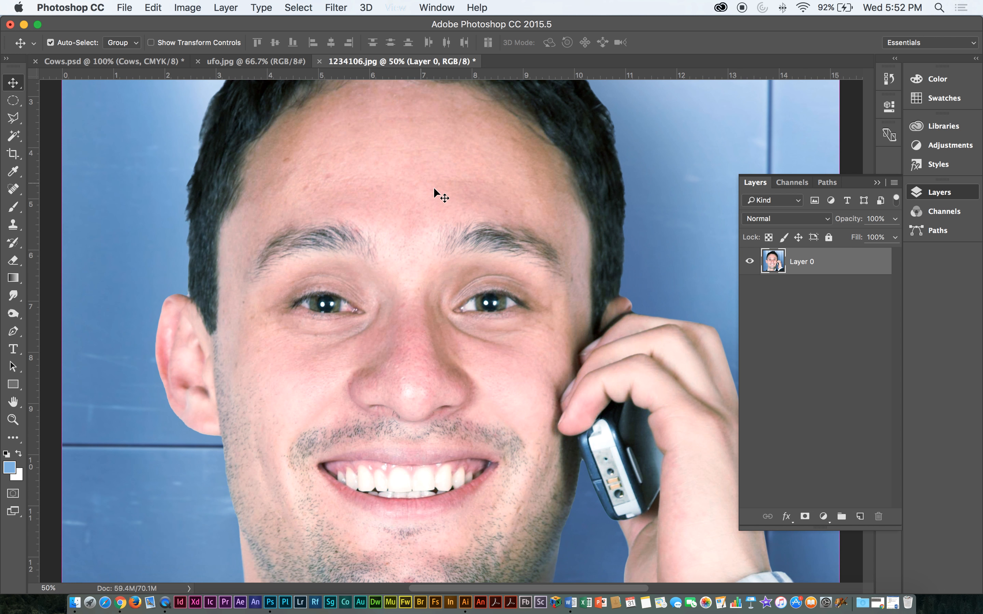
key("super+equal")
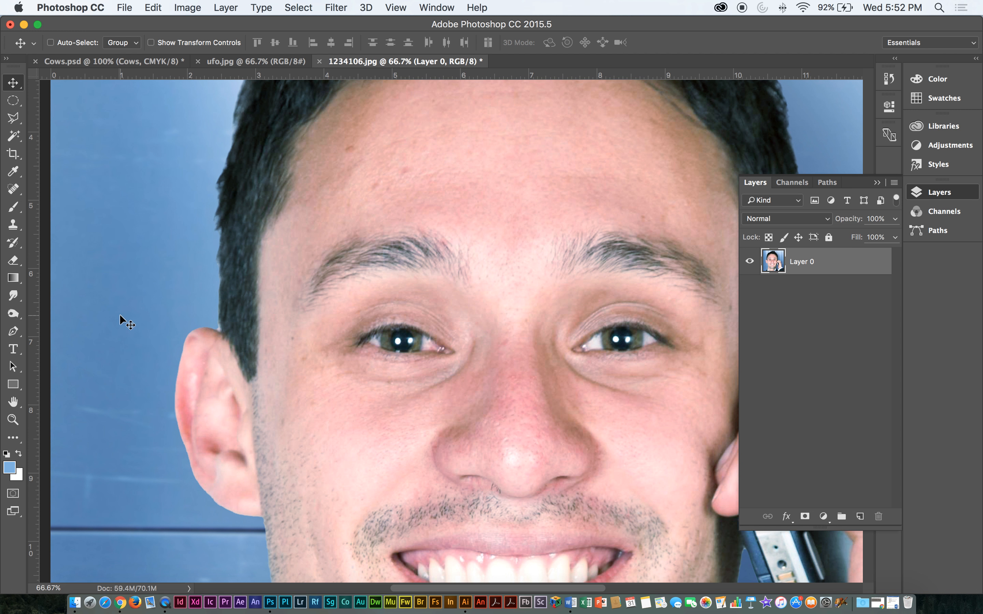
left_click(13, 314)
left_click(53, 327)
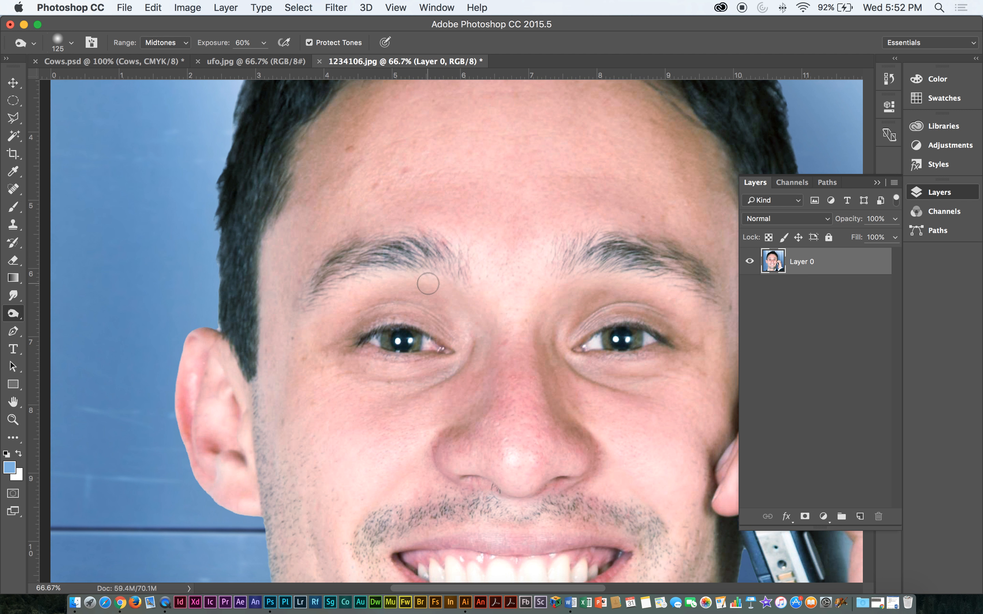
Examine the dark side of the phone and the hand holding it, keeping the Burn tool active
key("super+minus")
key("super+minus")
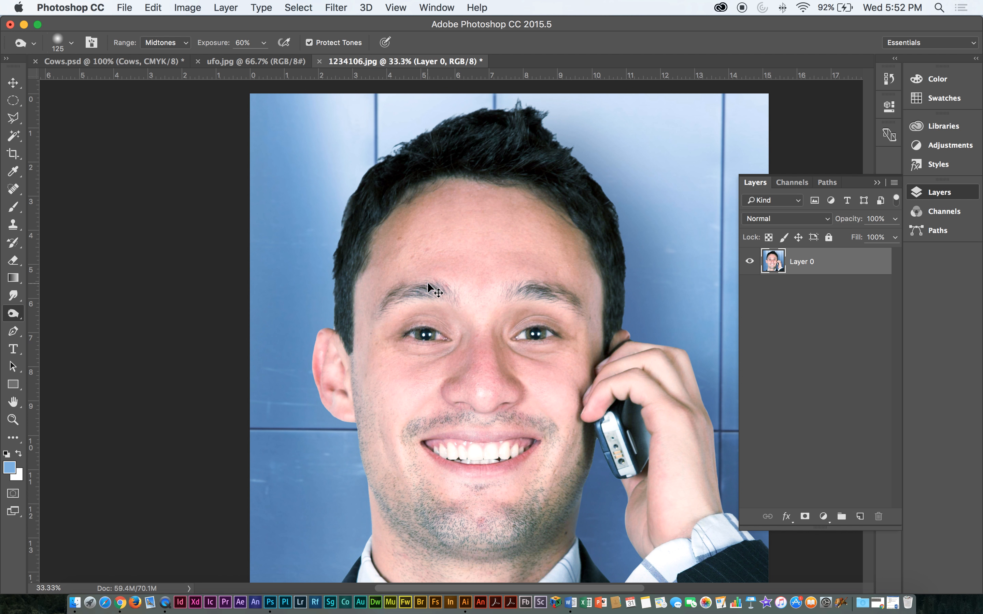
key("super+0")
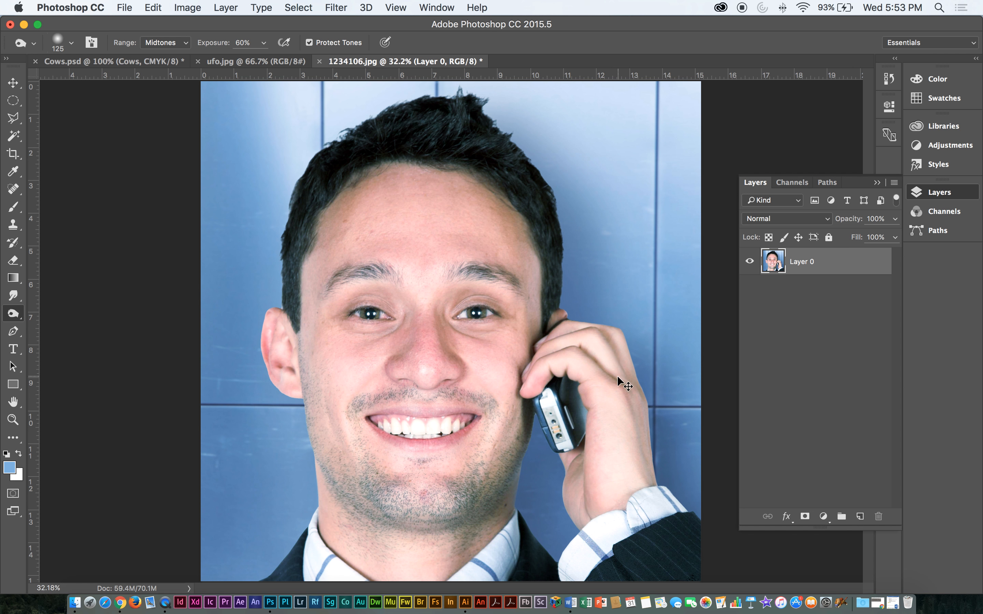
key("super+0")
key("super+equal")
key("super+equal")
key("super+equal")
left_click_drag(604, 391, 430, 256)
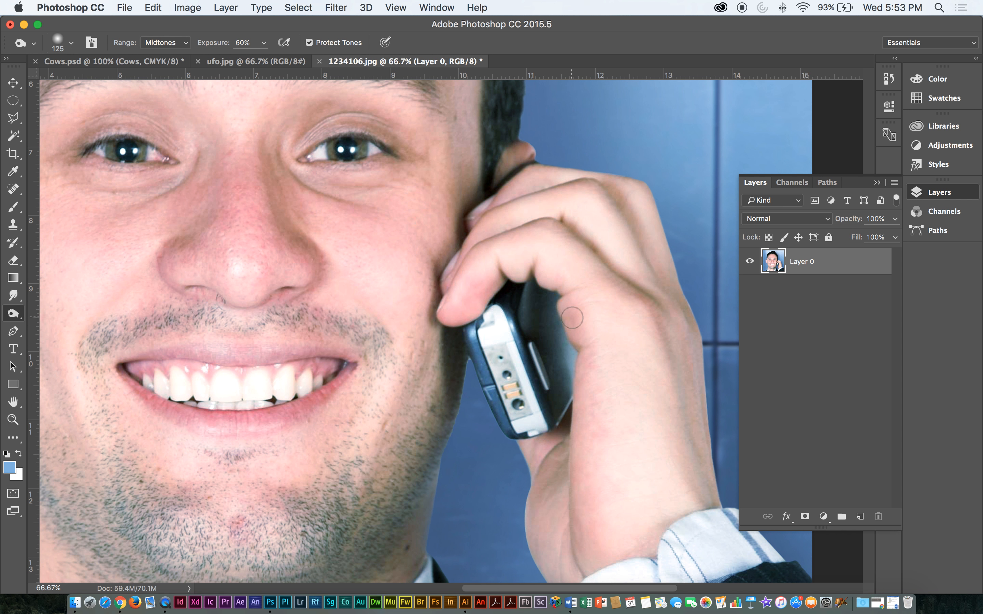
key("super+plus")
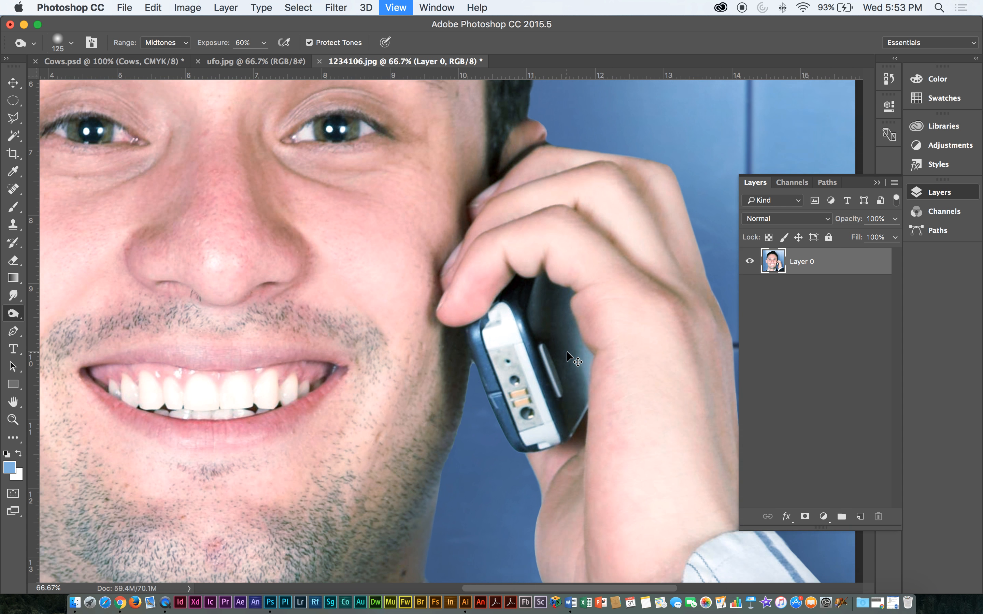
right_click(10, 315)
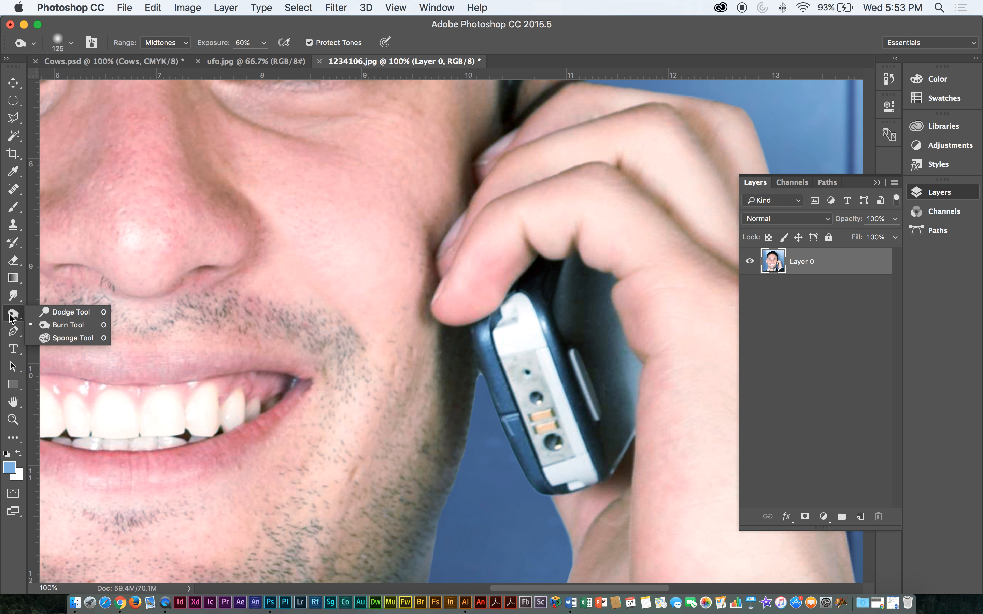
left_click(67, 324)
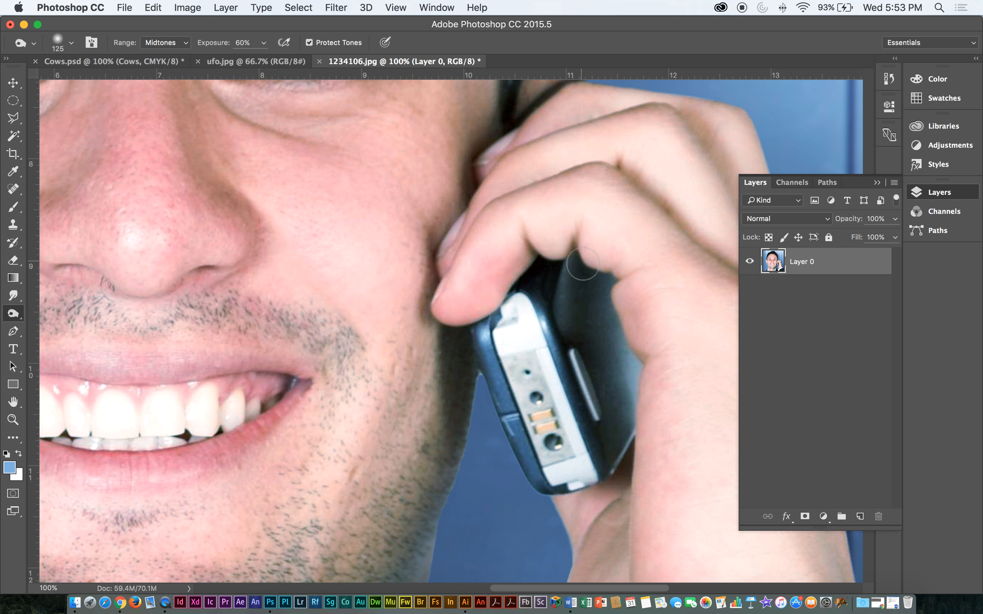
Set the Burn tool's range to Shadows and its exposure to 100%
left_click(188, 43)
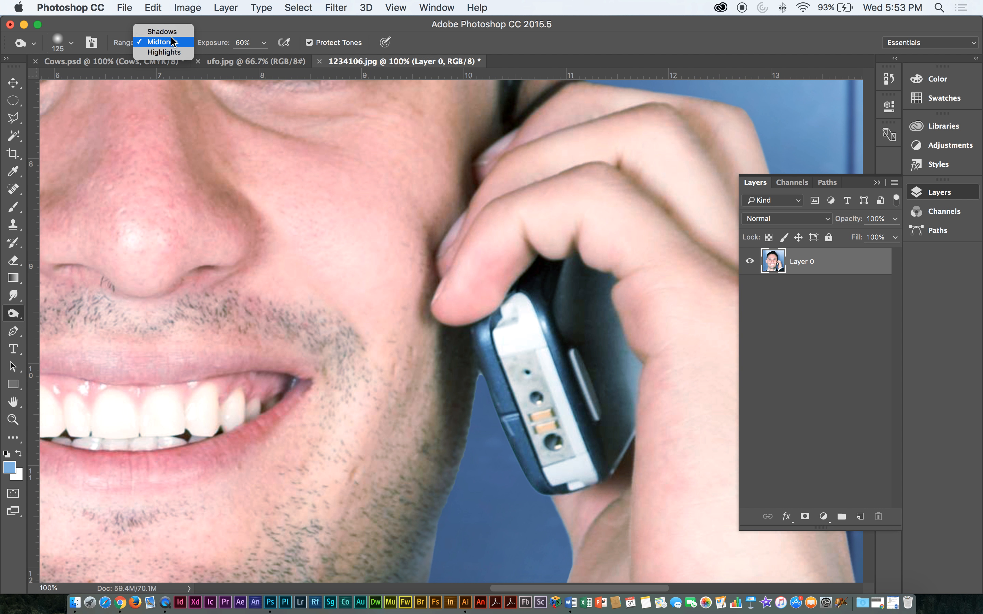
left_click(162, 42)
left_click(189, 44)
left_click(172, 52)
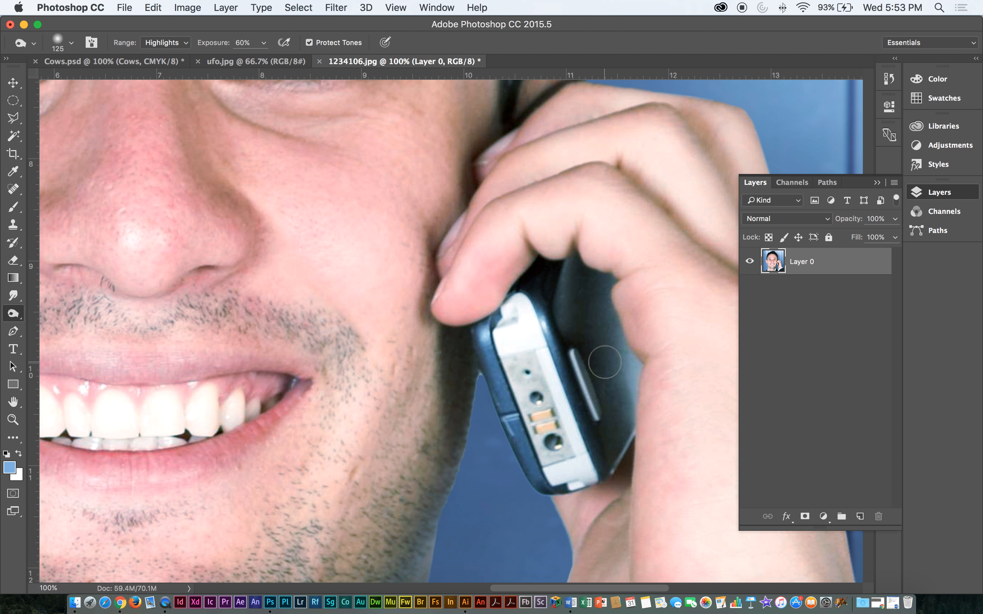
left_click(163, 43)
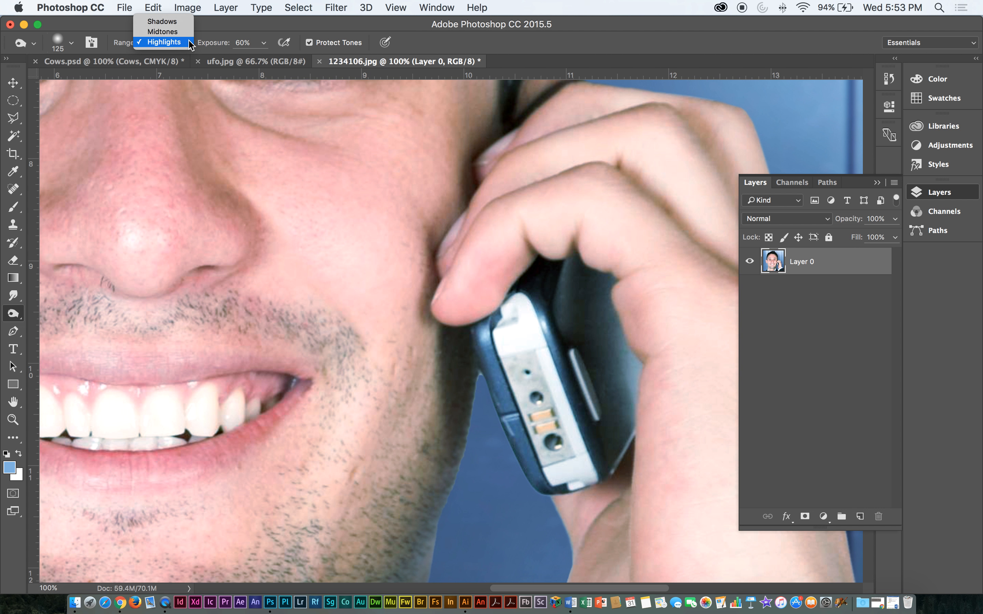
left_click(164, 25)
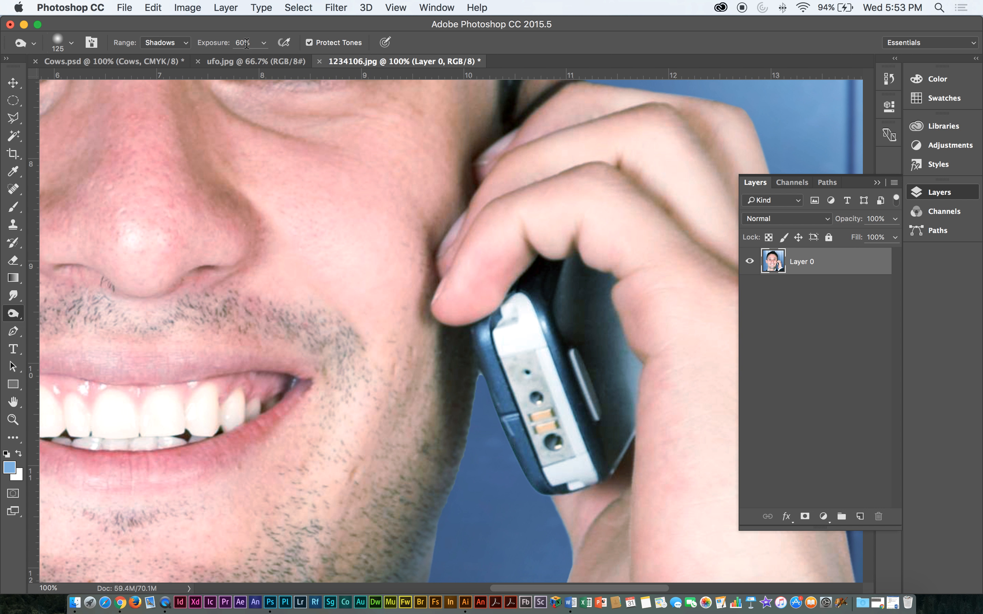
left_click(263, 42)
left_click_drag(261, 59, 295, 65)
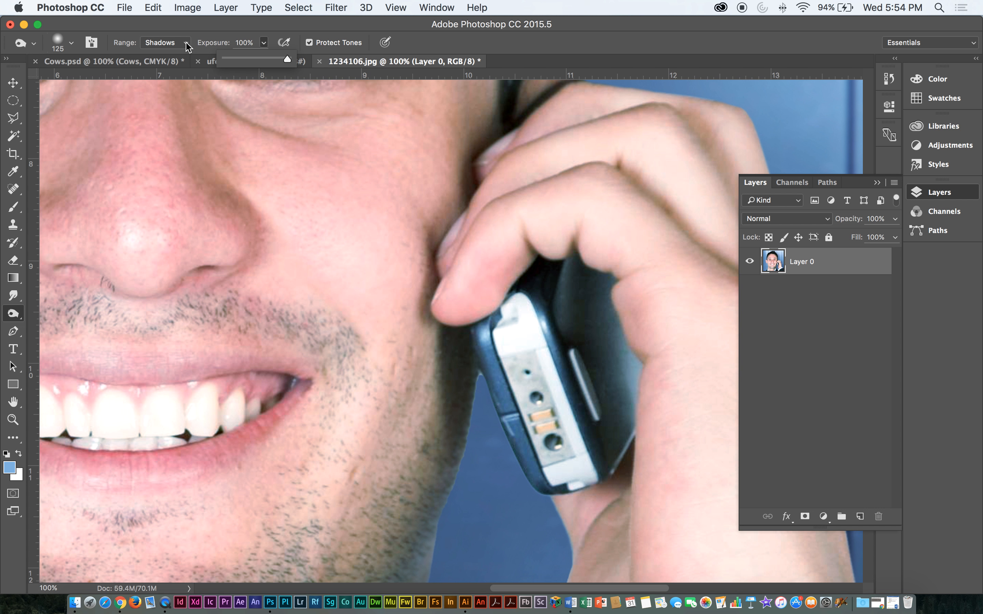
Burn the black face of the phone as a trial and undo the darkening
mouse_move(568, 318)
left_mouse_down()
mouse_move(569, 294)
mouse_move(565, 316)
mouse_move(568, 273)
left_mouse_up()
mouse_move(577, 267)
left_mouse_down()
mouse_move(626, 389)
mouse_move(628, 371)
mouse_move(626, 399)
mouse_move(629, 350)
mouse_move(624, 385)
mouse_move(609, 343)
mouse_move(617, 398)
mouse_move(626, 383)
mouse_move(616, 413)
mouse_move(584, 335)
mouse_move(592, 366)
left_mouse_up()
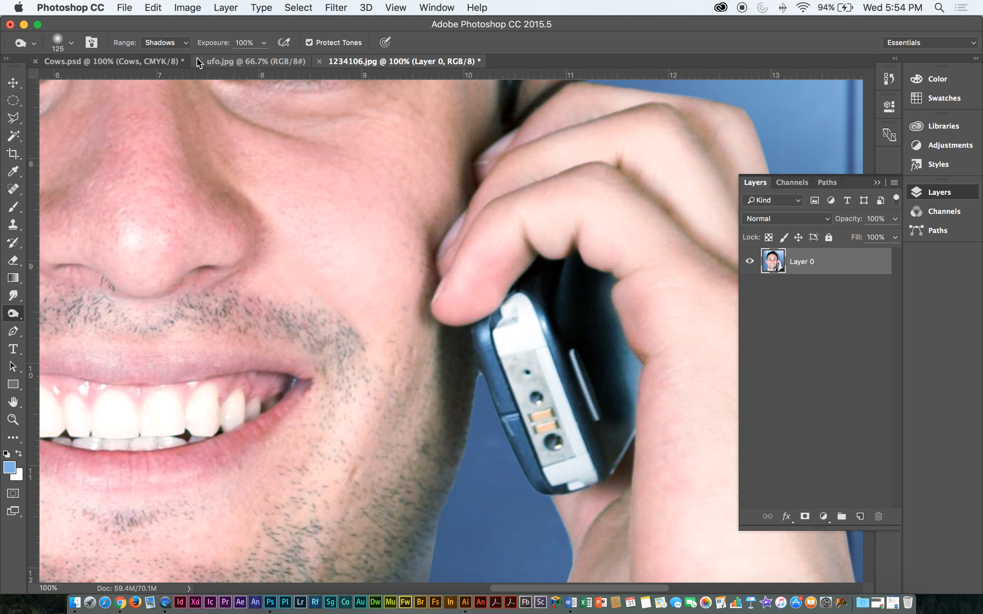
key("super+z")
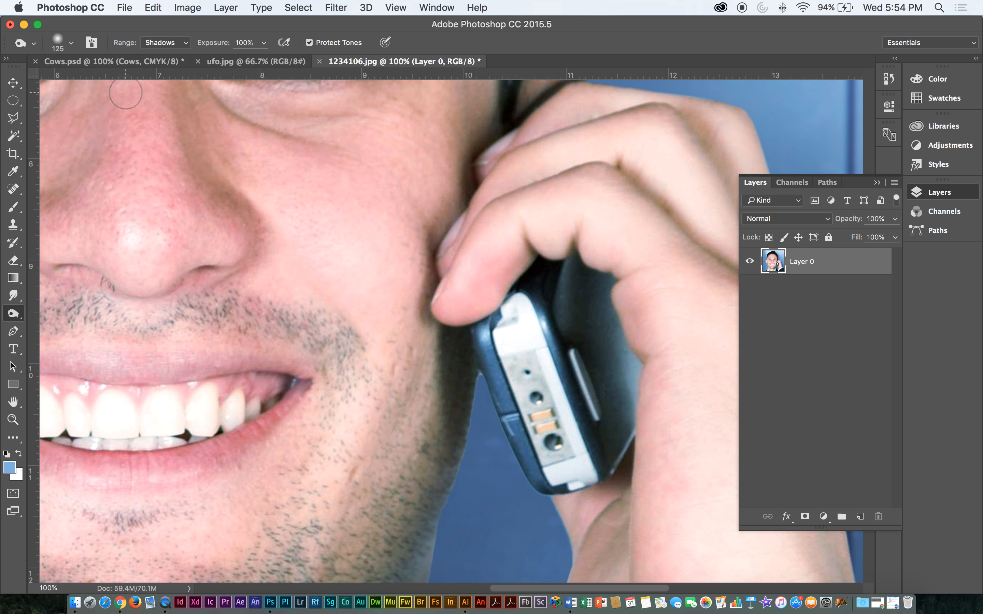
Burn the upper part of the phone's black face with the range kept on Shadows
left_click(173, 43)
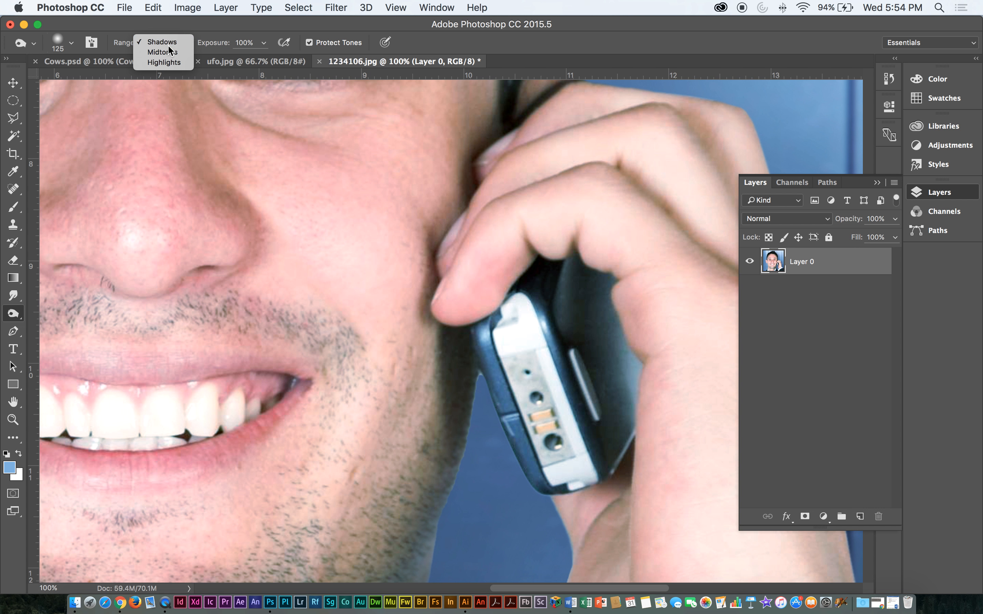
left_click(160, 40)
mouse_move(566, 267)
left_mouse_down()
mouse_move(593, 256)
mouse_move(579, 252)
mouse_move(624, 299)
mouse_move(611, 292)
mouse_move(613, 305)
mouse_move(600, 284)
mouse_move(617, 286)
mouse_move(601, 285)
mouse_move(607, 305)
mouse_move(570, 284)
mouse_move(568, 307)
mouse_move(594, 314)
mouse_move(622, 292)
mouse_move(615, 308)
mouse_move(586, 264)
left_mouse_up()
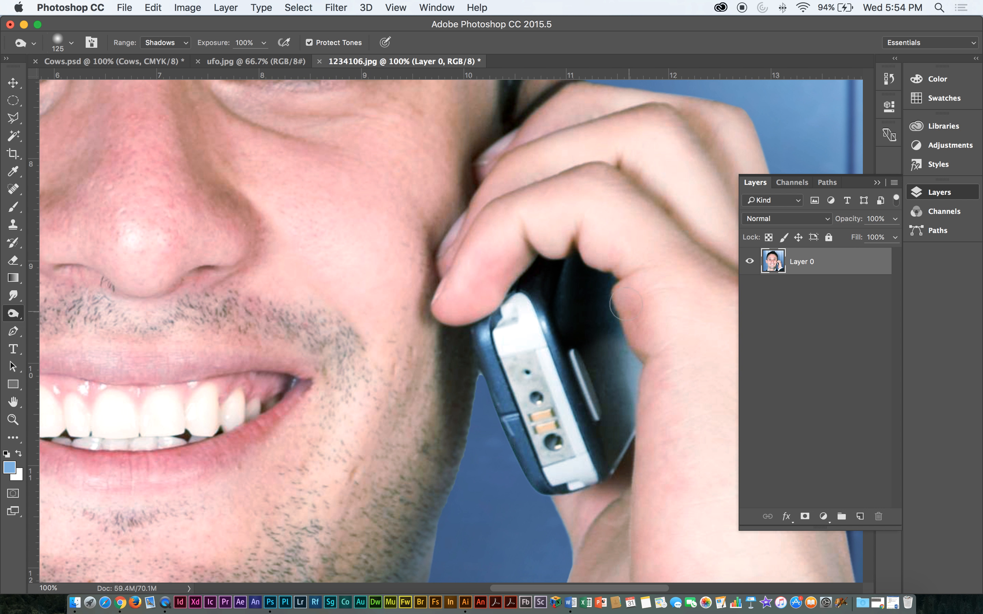
Set the Burn range to Highlights and darken the skin of the hand beside the phone
left_click(188, 43)
left_click(178, 64)
mouse_move(611, 283)
left_mouse_down()
mouse_move(627, 305)
mouse_move(598, 268)
mouse_move(640, 324)
mouse_move(634, 338)
mouse_move(632, 322)
mouse_move(639, 341)
mouse_move(609, 256)
left_mouse_up()
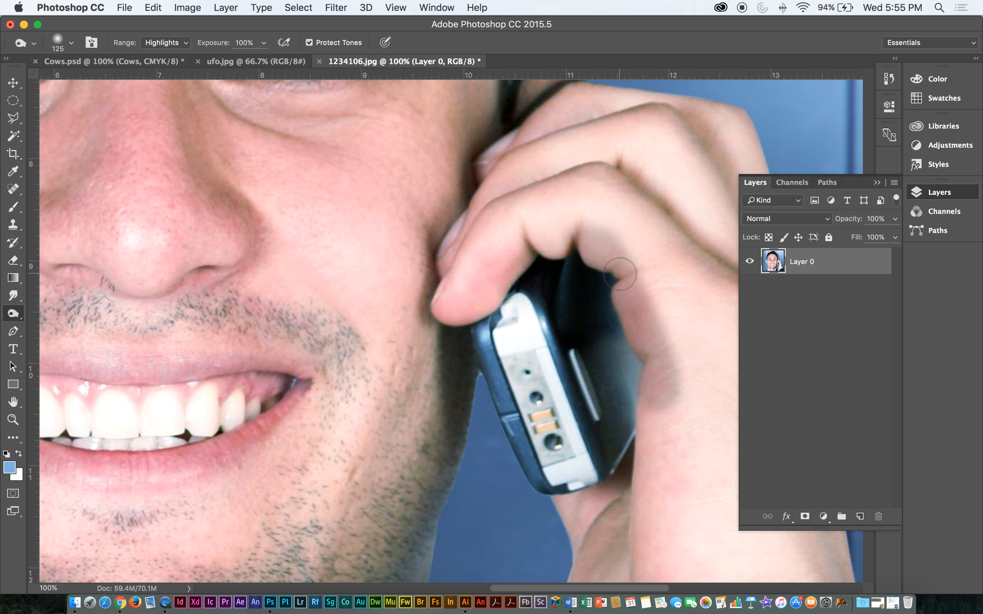
Keep the Burn range on Highlights and switch to the Dodge tool for the man's mouth
scroll(353, 262, "left", 10)
scroll(353, 263, "down", 2)
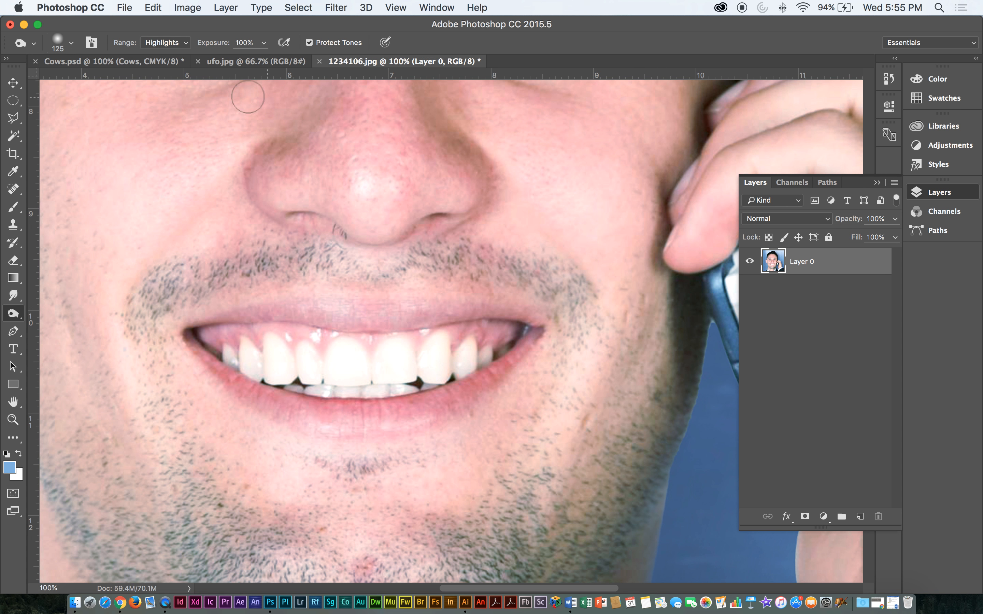
left_click(188, 42)
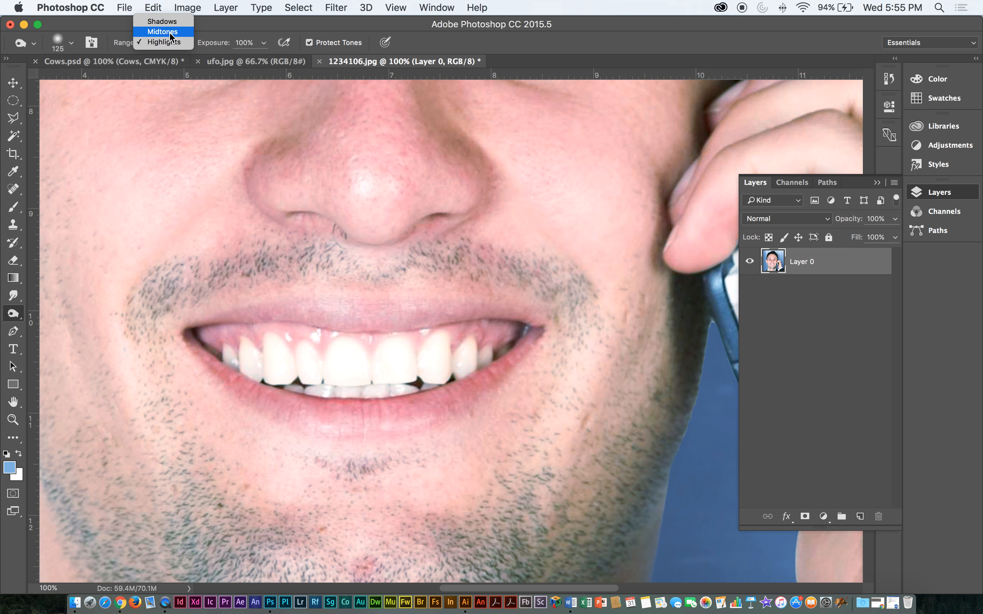
left_click(171, 43)
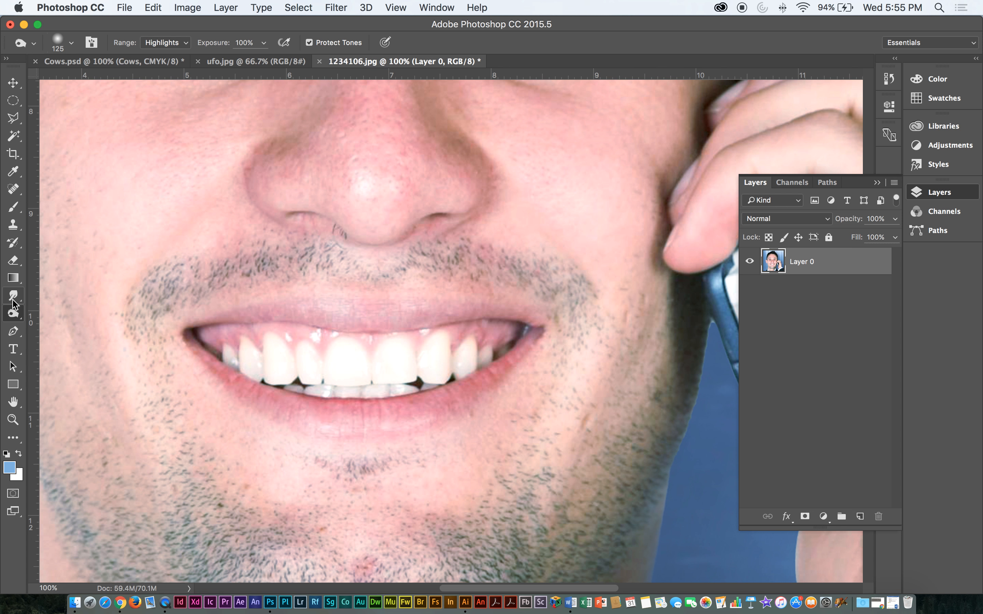
right_click(17, 316)
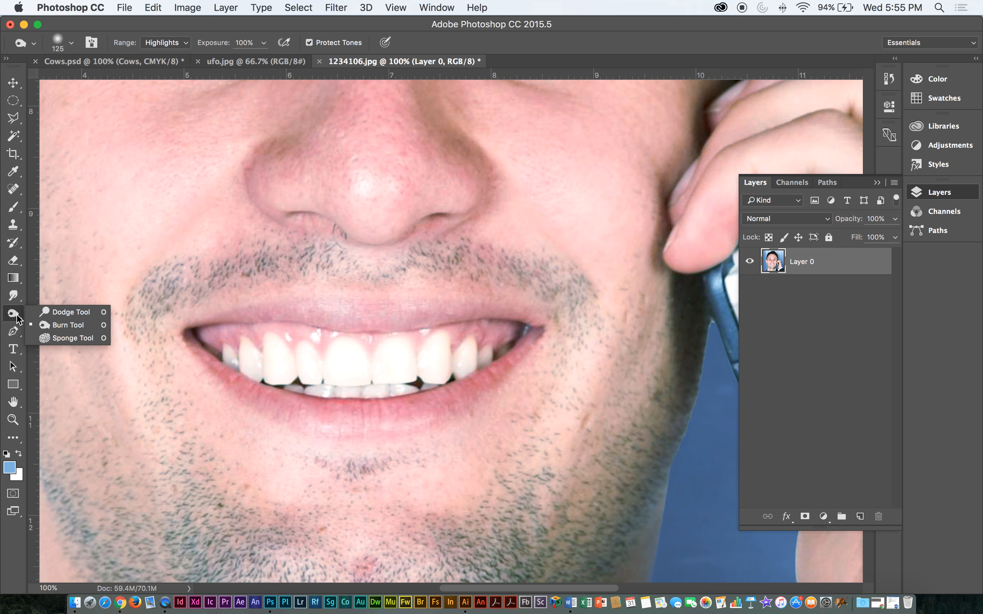
left_click(54, 320)
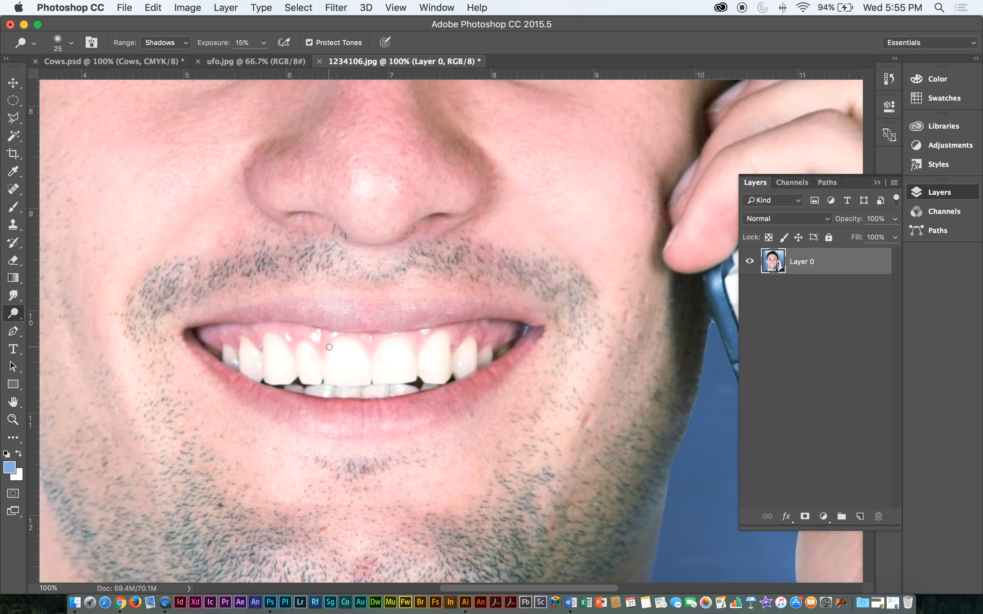
Enlarge the Dodge brush to size 100 and set its range to Highlights
key("bracketright")
key("bracketright")
key("bracketright")
key("bracketright")
key("bracketright")
key("bracketright")
key("bracketright")
key("bracketright")
left_click(185, 45)
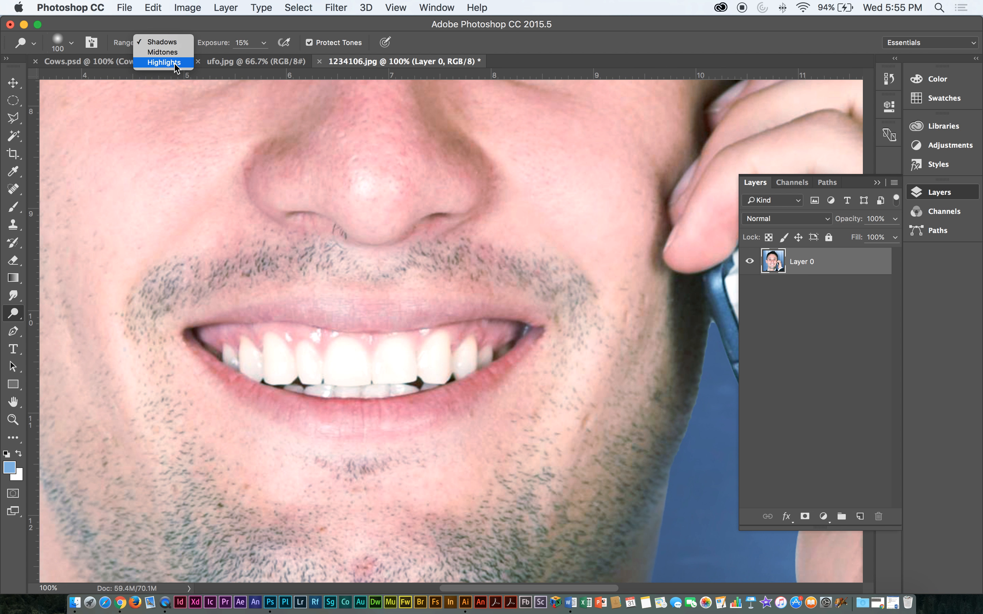
left_click(175, 63)
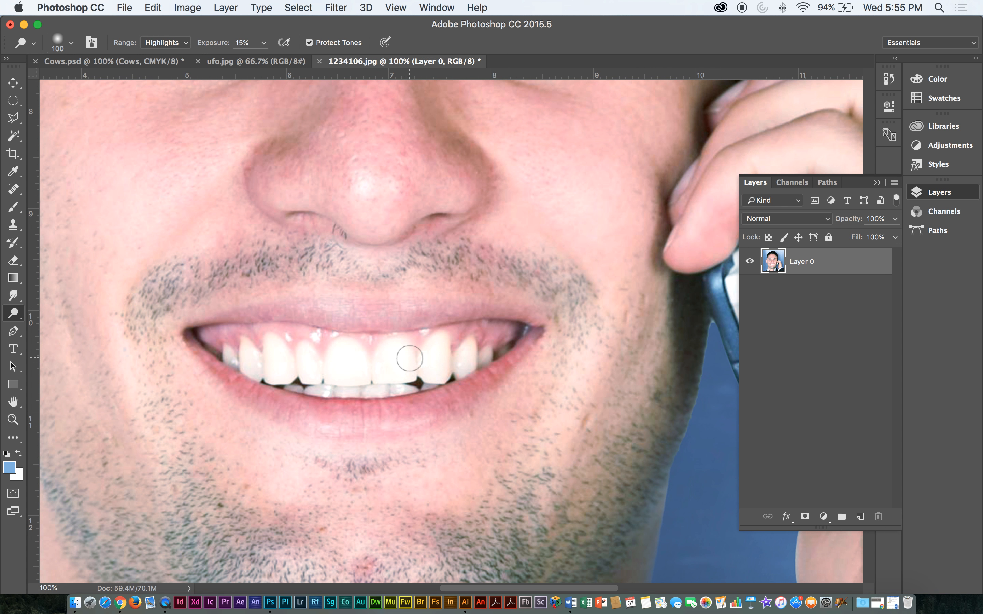
Undo a test Dodge stroke on the front teeth and set the tool's exposure to 100%
mouse_move(387, 358)
left_mouse_down()
mouse_move(381, 375)
mouse_move(379, 367)
mouse_move(390, 370)
left_mouse_up()
key("super+z")
left_click(263, 46)
left_click_drag(264, 66, 331, 65)
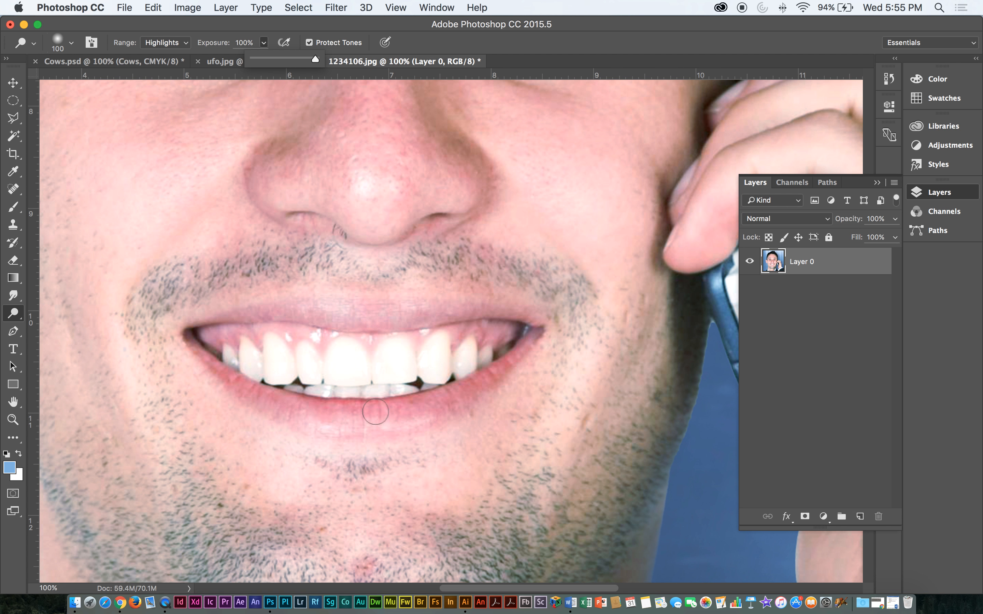
Whiten the man's teeth with the Dodge tool and compare before and after by toggling undo
mouse_move(389, 358)
left_mouse_down()
mouse_move(385, 384)
mouse_move(286, 372)
mouse_move(436, 370)
mouse_move(414, 376)
mouse_move(481, 355)
mouse_move(430, 383)
mouse_move(378, 361)
mouse_move(237, 351)
mouse_move(284, 364)
mouse_move(277, 358)
mouse_move(300, 350)
mouse_move(451, 359)
mouse_move(387, 379)
mouse_move(478, 366)
mouse_move(415, 383)
left_mouse_up()
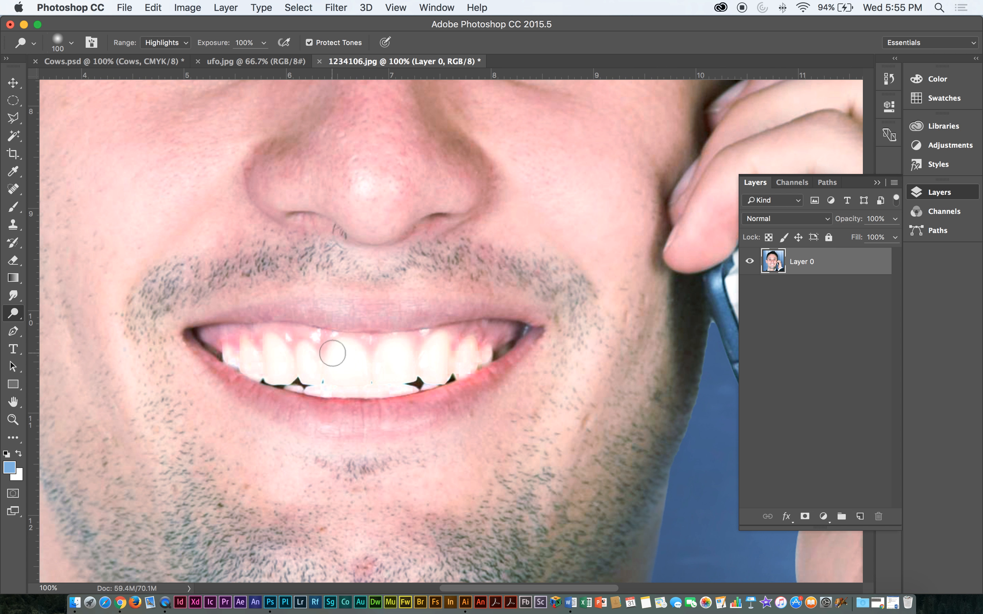
key("super+z")
key("super+z")
key("super+z")
key("super+z")
key("super+z")
key("super+z")
Select the History Brush tool and review its tool group, including the Art History Brush
left_click(18, 247)
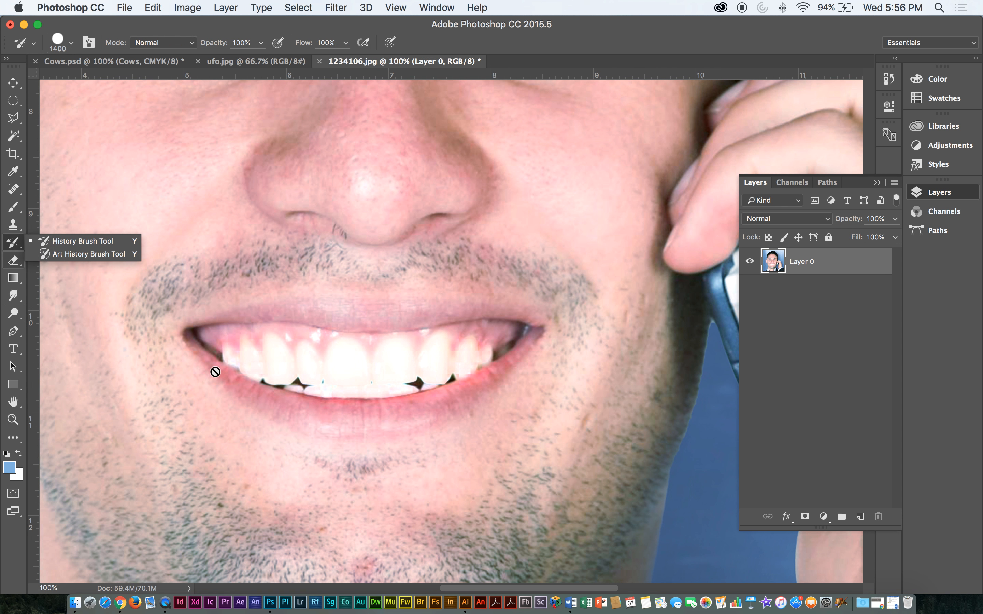
left_click(45, 244)
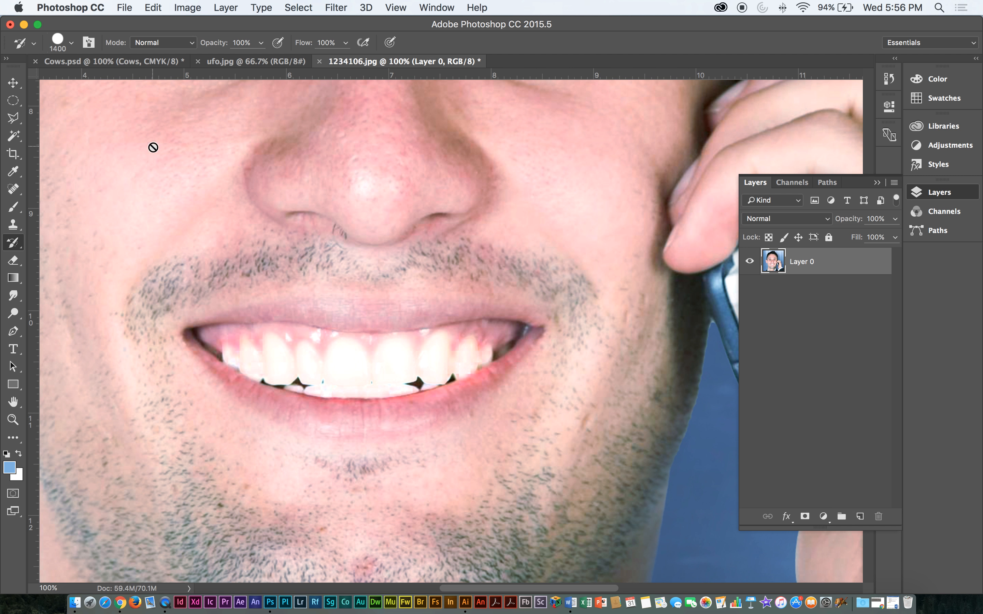
key("super+minus")
key("super+minus")
key("super+minus")
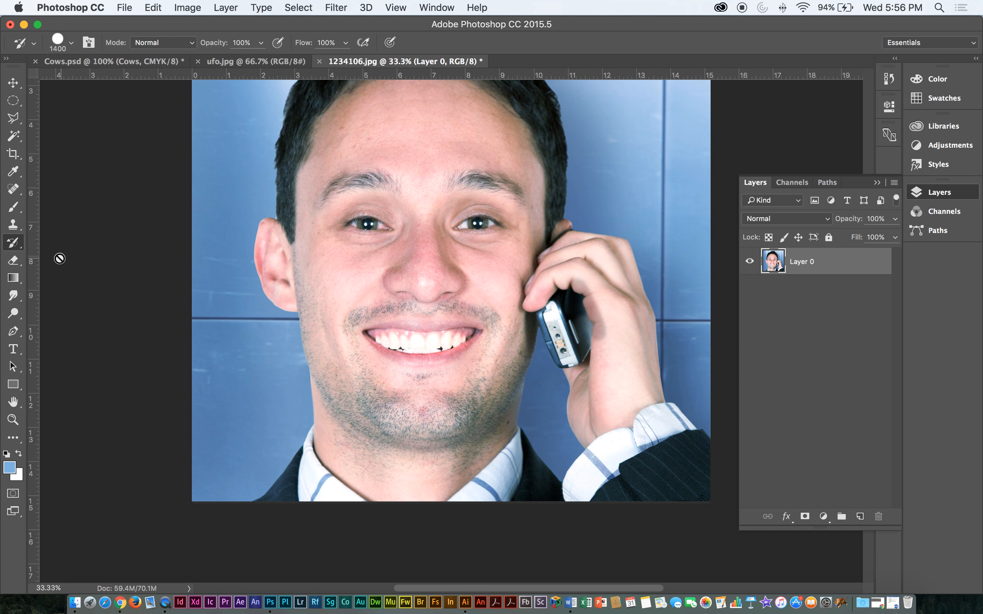
left_click_drag(15, 247, 37, 245)
key("super+plus")
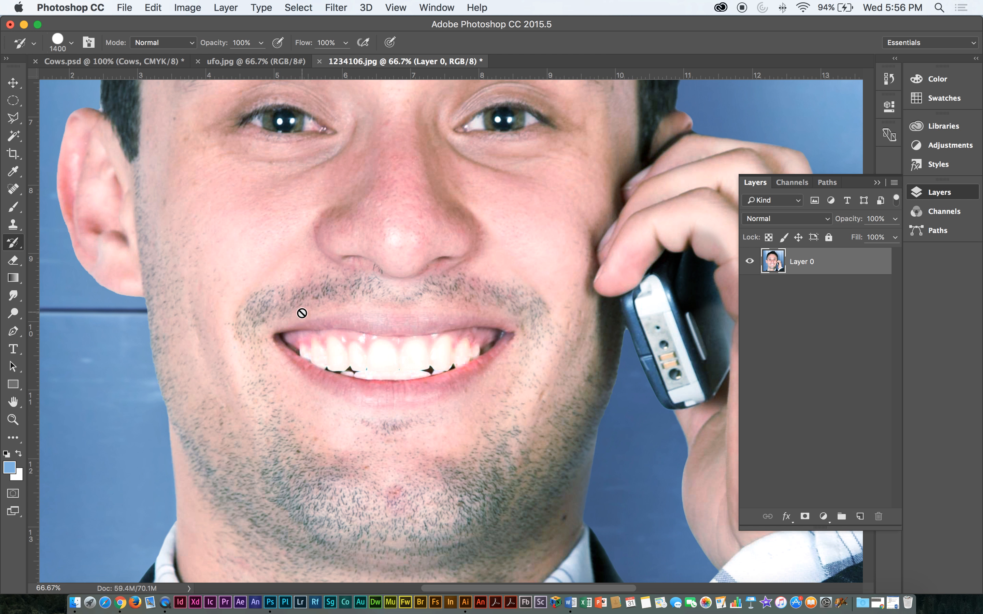
mouse_move(17, 249)
left_mouse_down()
mouse_move(55, 243)
mouse_move(109, 258)
left_mouse_up()
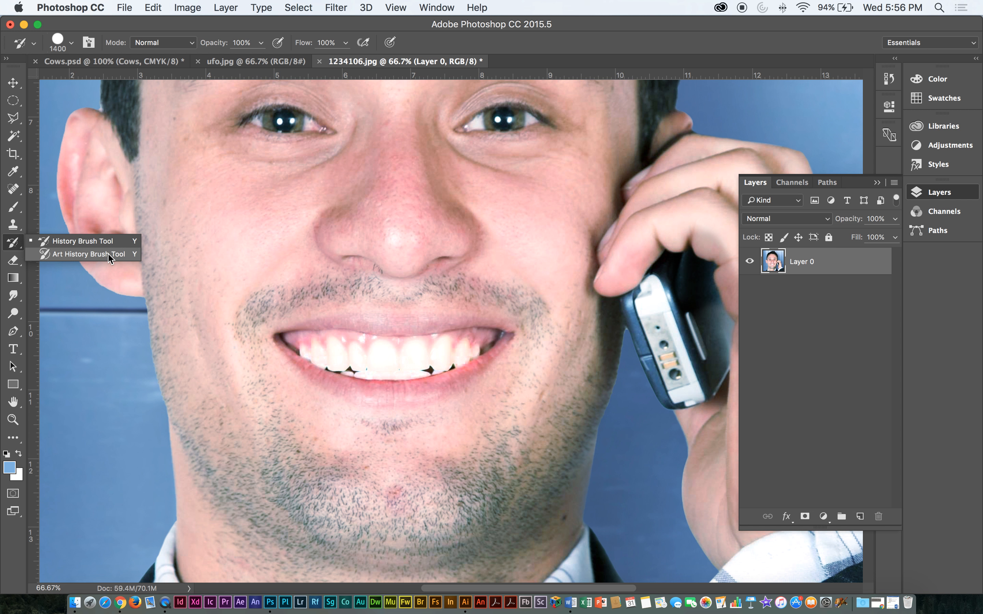
key("super+minus")
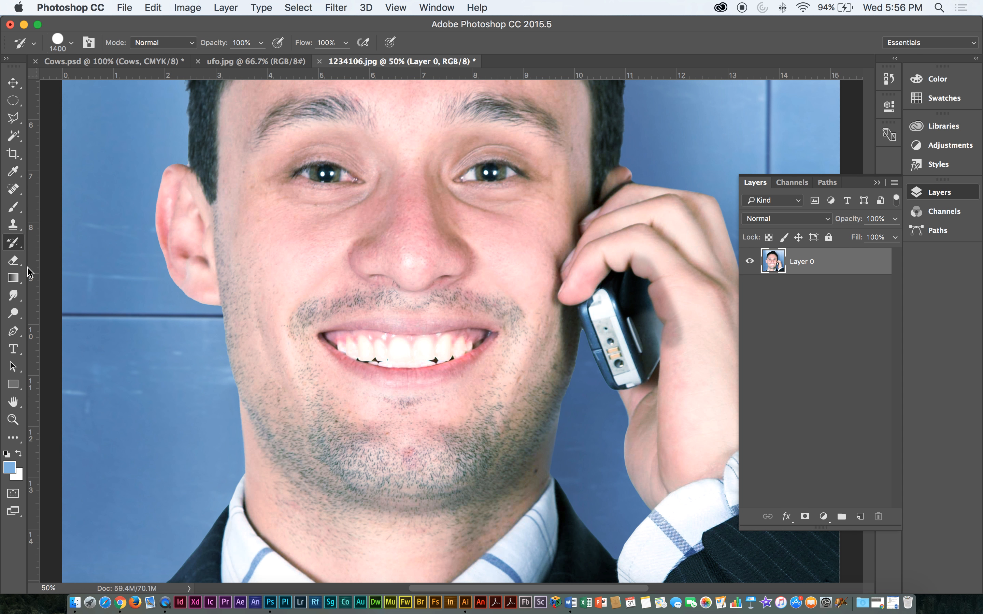
key("super+plus")
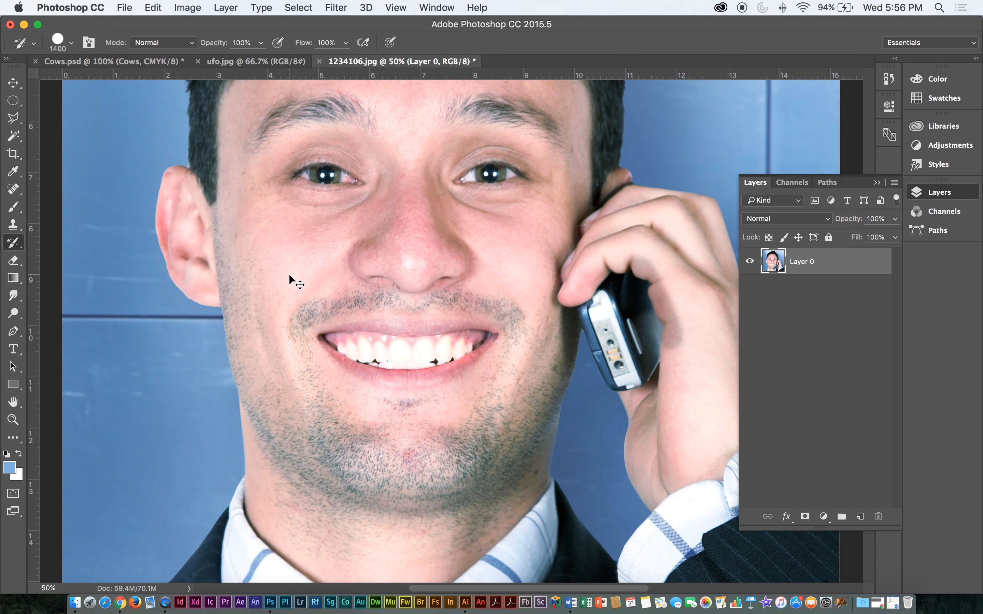
Switch to the Move tool and compare the portrait's last Burn and Dodge history states, ending on the Dodge state
key("v")
left_click(889, 79)
left_click(796, 303)
left_click(794, 317)
left_click(800, 303)
left_click(795, 318)
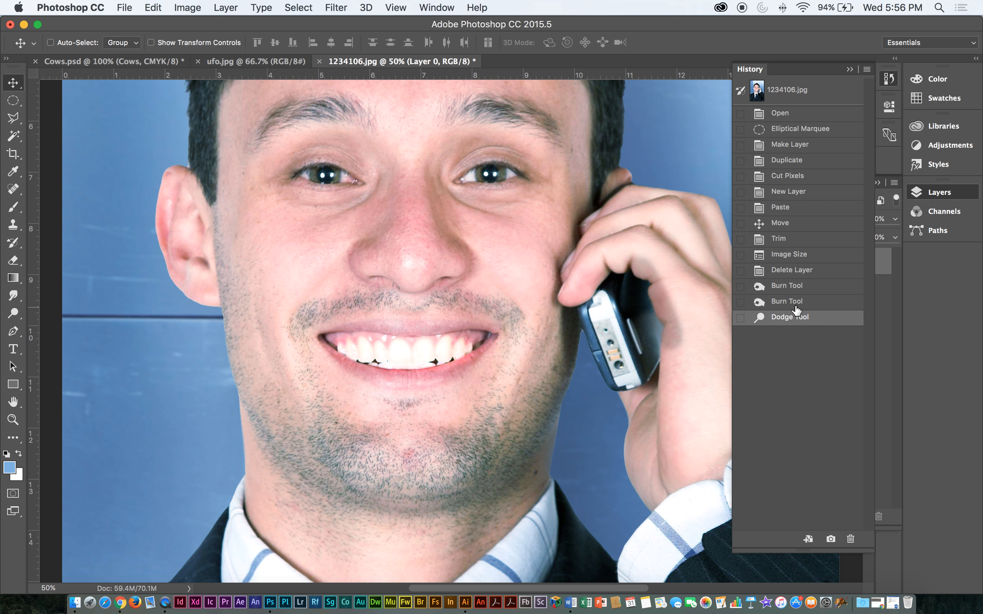
left_click(797, 303)
left_click(795, 318)
key("super+minus")
key("super+minus")
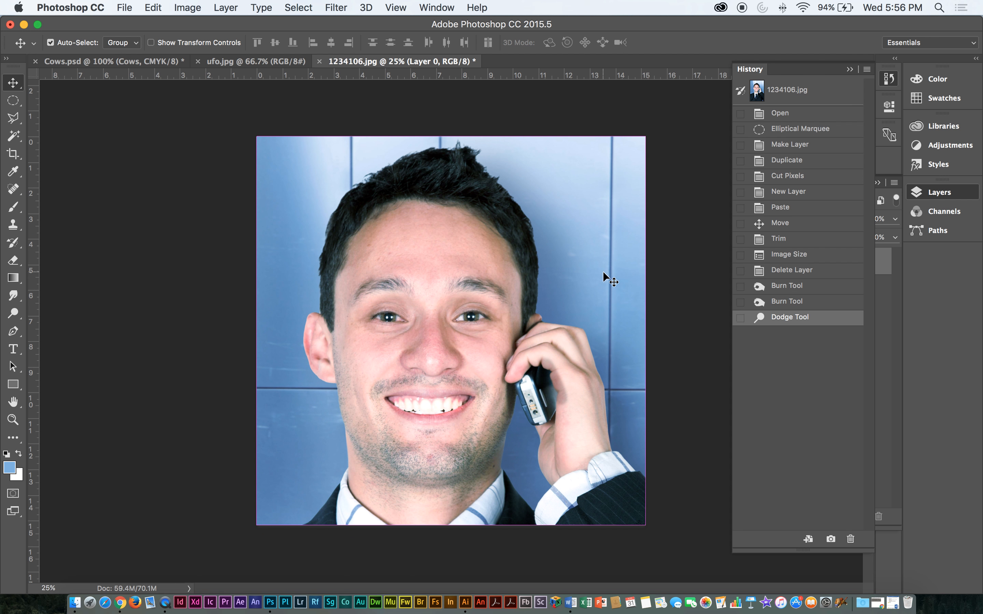
key("super+minus")
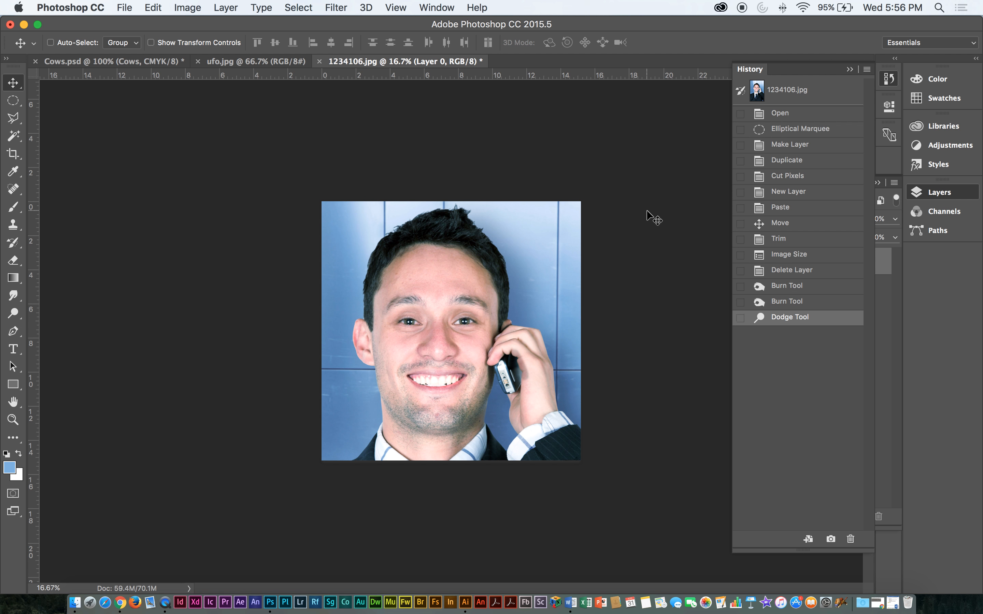
Review the Blur, Sharpen and Smudge tool group and switch to the Pen tool
key("super+equal")
key("super+equal")
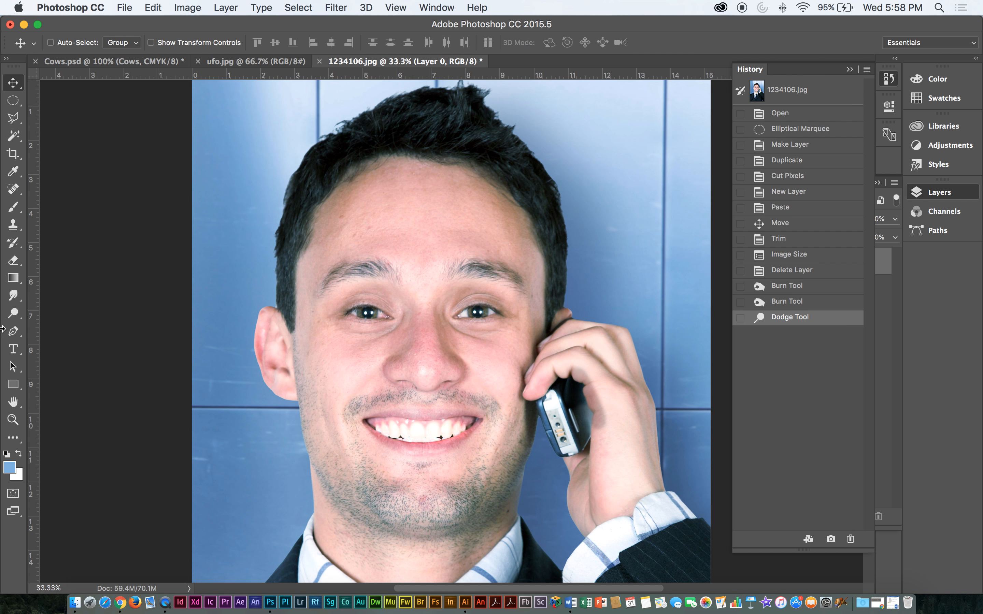
left_click(13, 300)
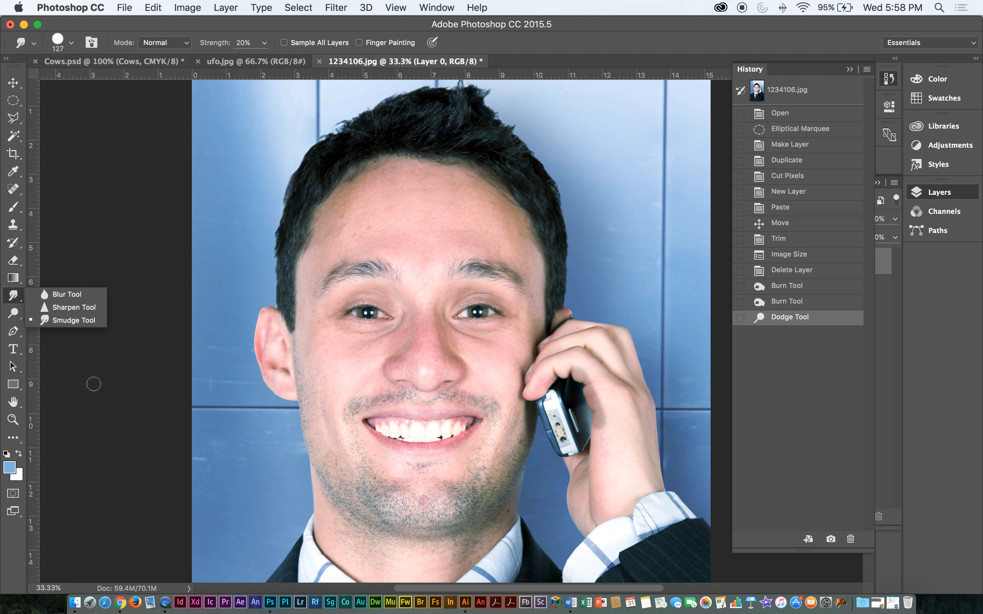
left_click(13, 331)
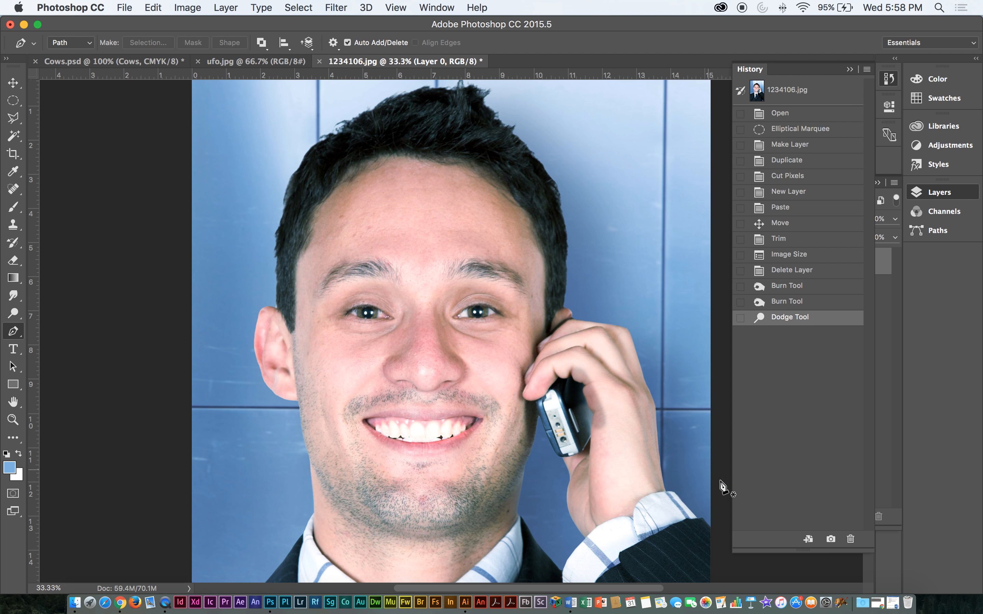
Switch to the class itinerary in Word and read on from the shortcut list to the Thursday schedule
left_click(892, 602)
scroll(766, 303, "down", 2)
scroll(766, 303, "up", 1)
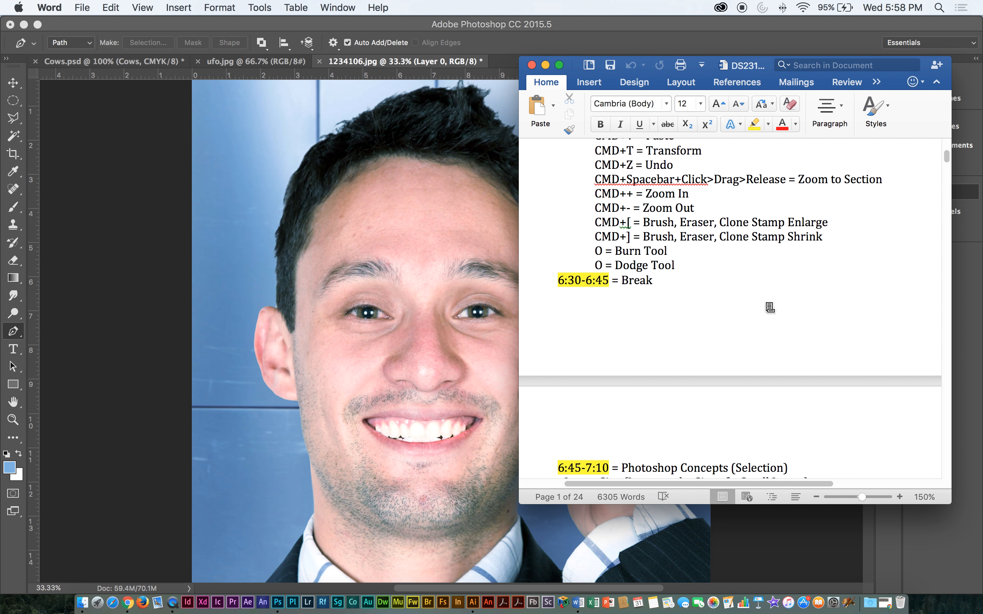
scroll(766, 303, "down", 6)
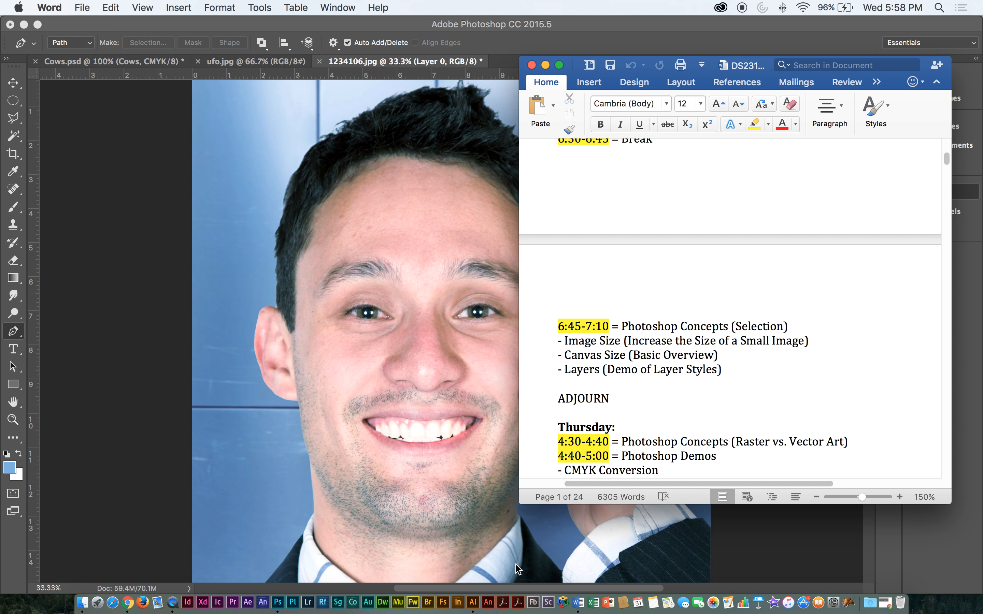
left_click(172, 604)
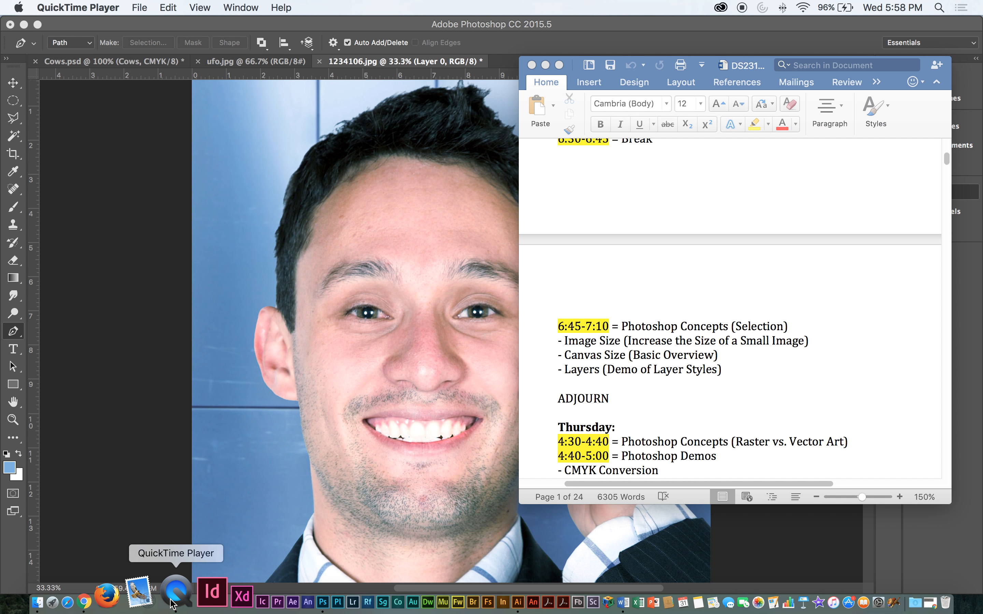